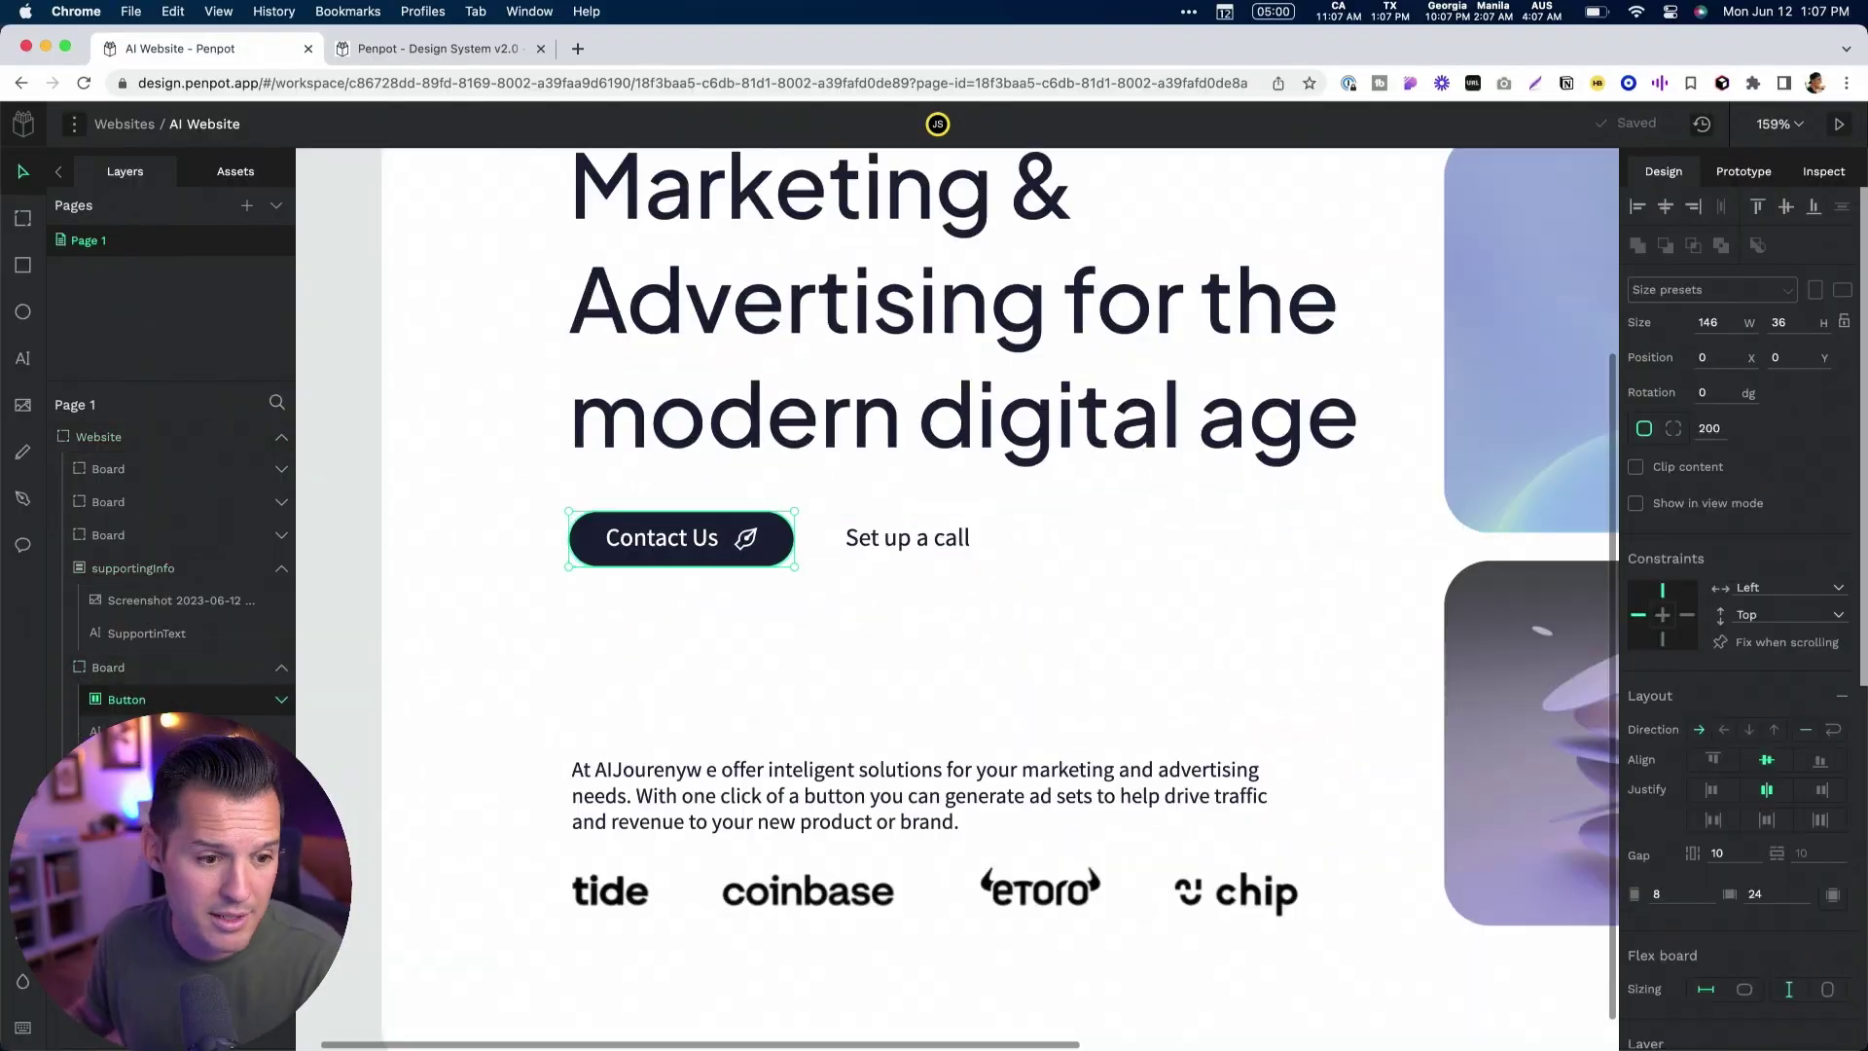
Give the Contact Us button group board a flex layout with wrap enabled
right_click(110, 669)
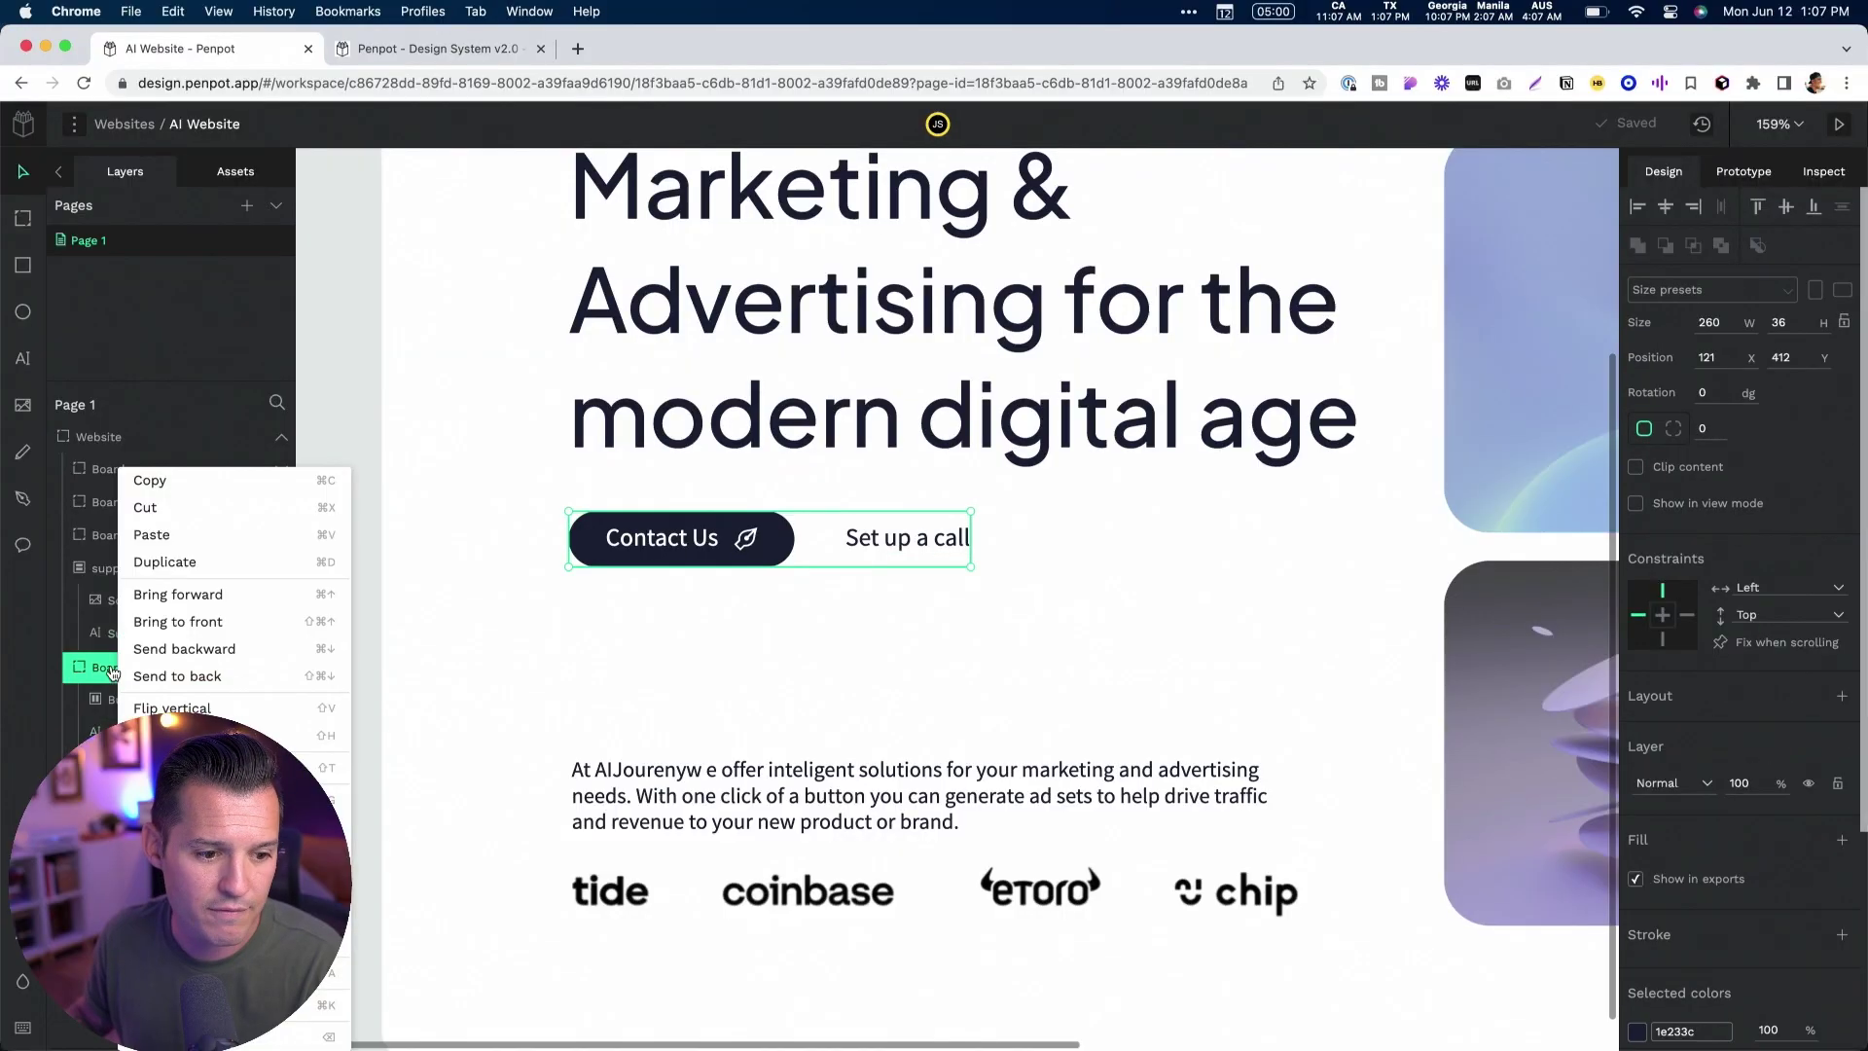
key("shift+a")
left_click(1833, 729)
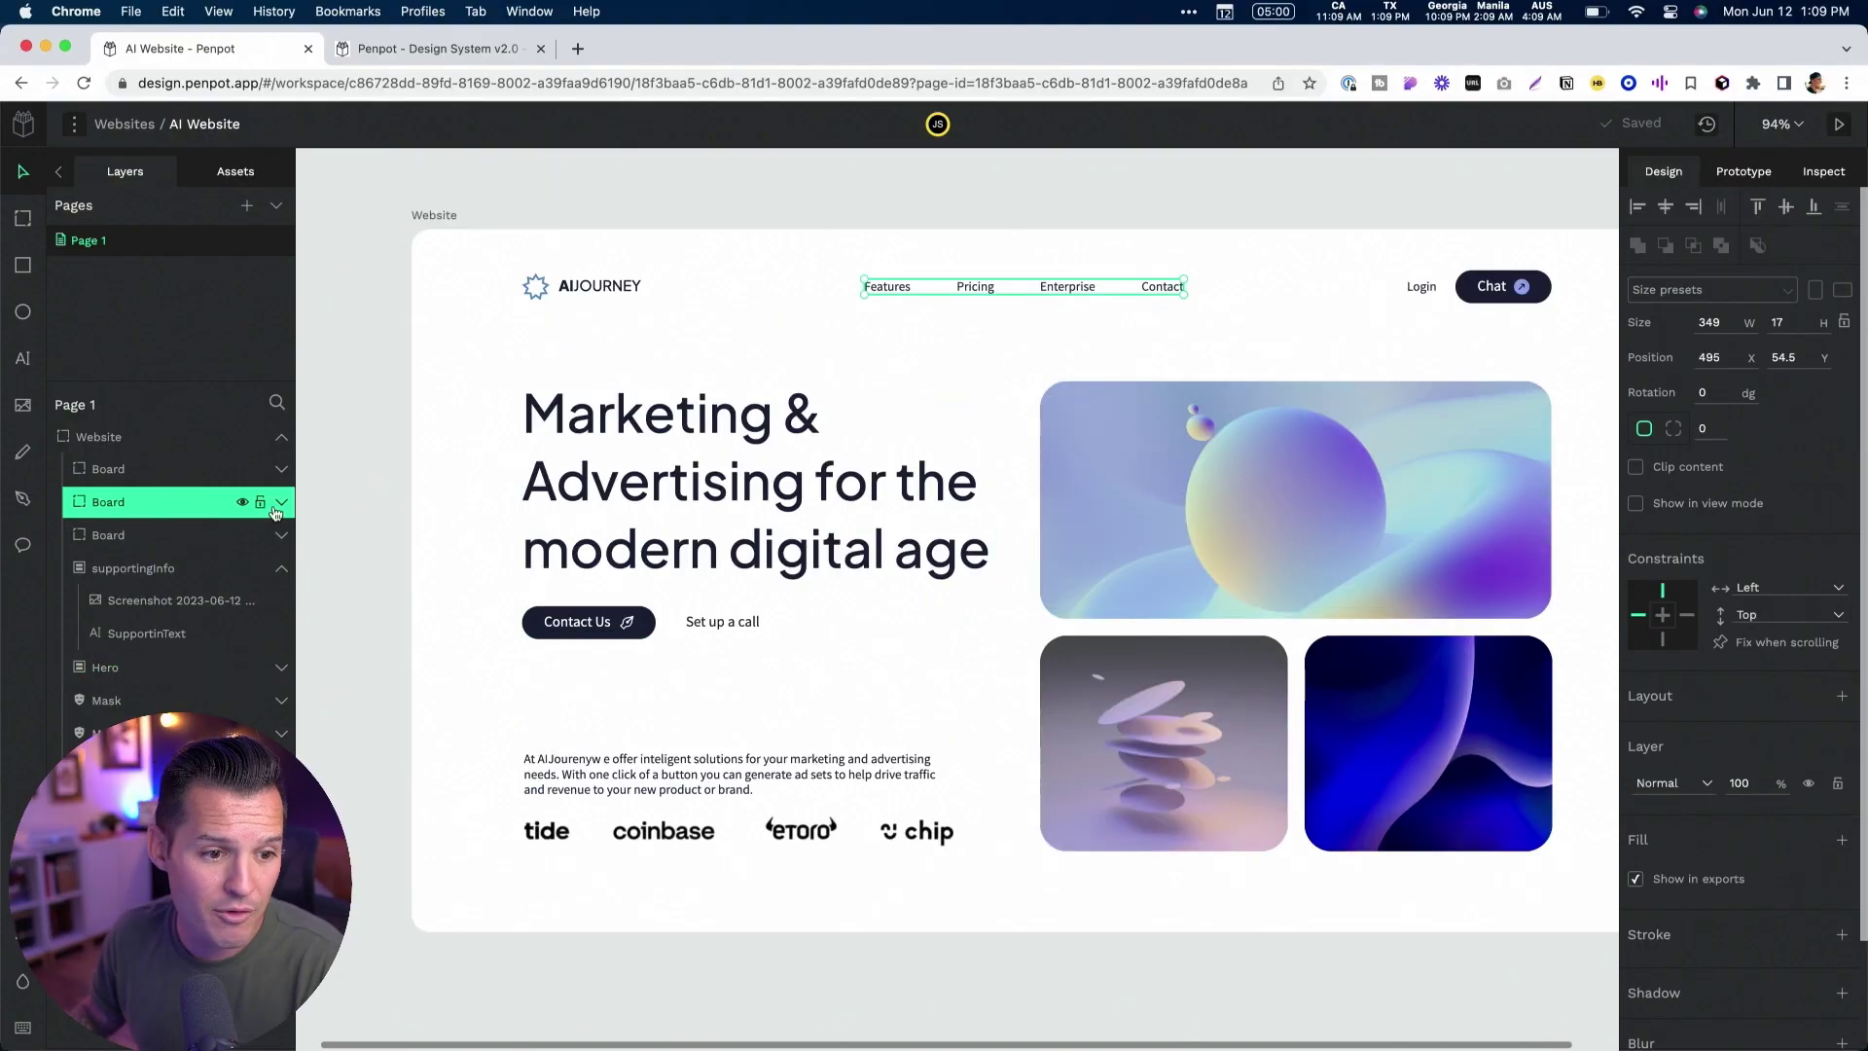
Wrap the logo and the Login/Chat group together in a flex layout board
left_click(1438, 298)
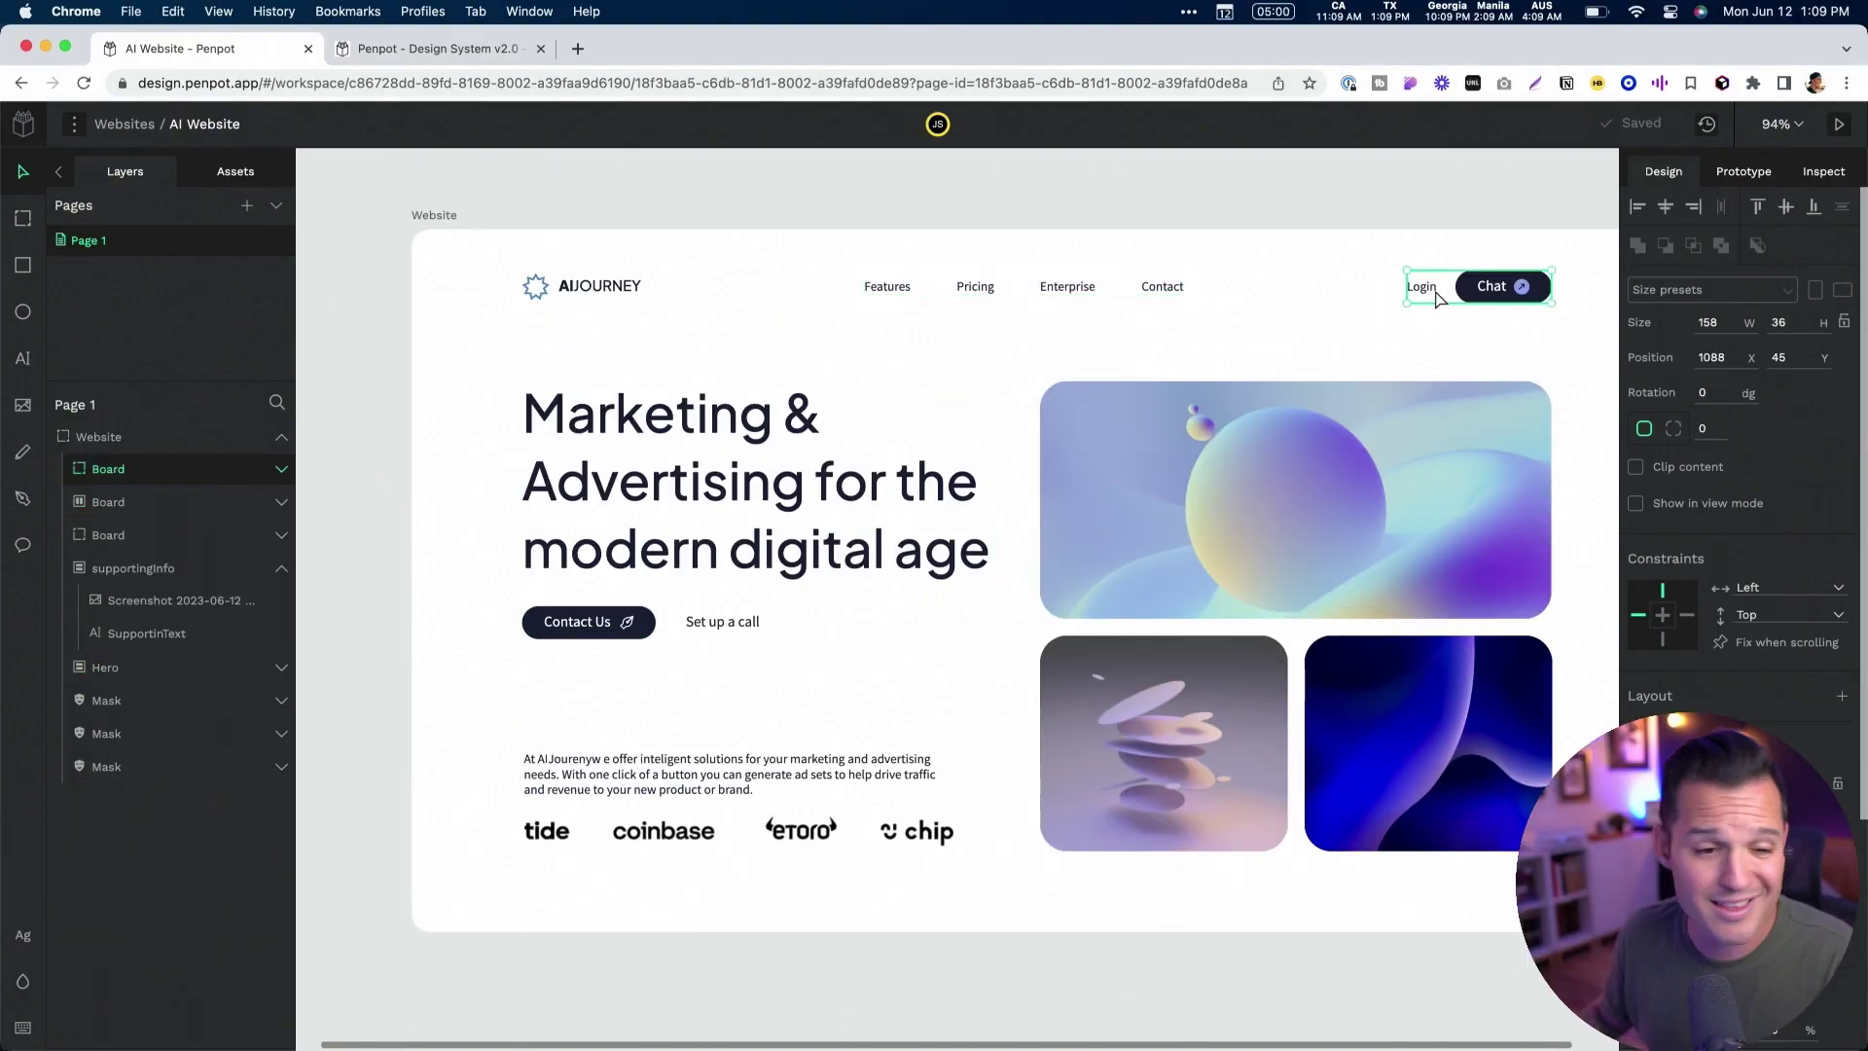
left_click(647, 288, "shift")
key("ctrl+shift+a")
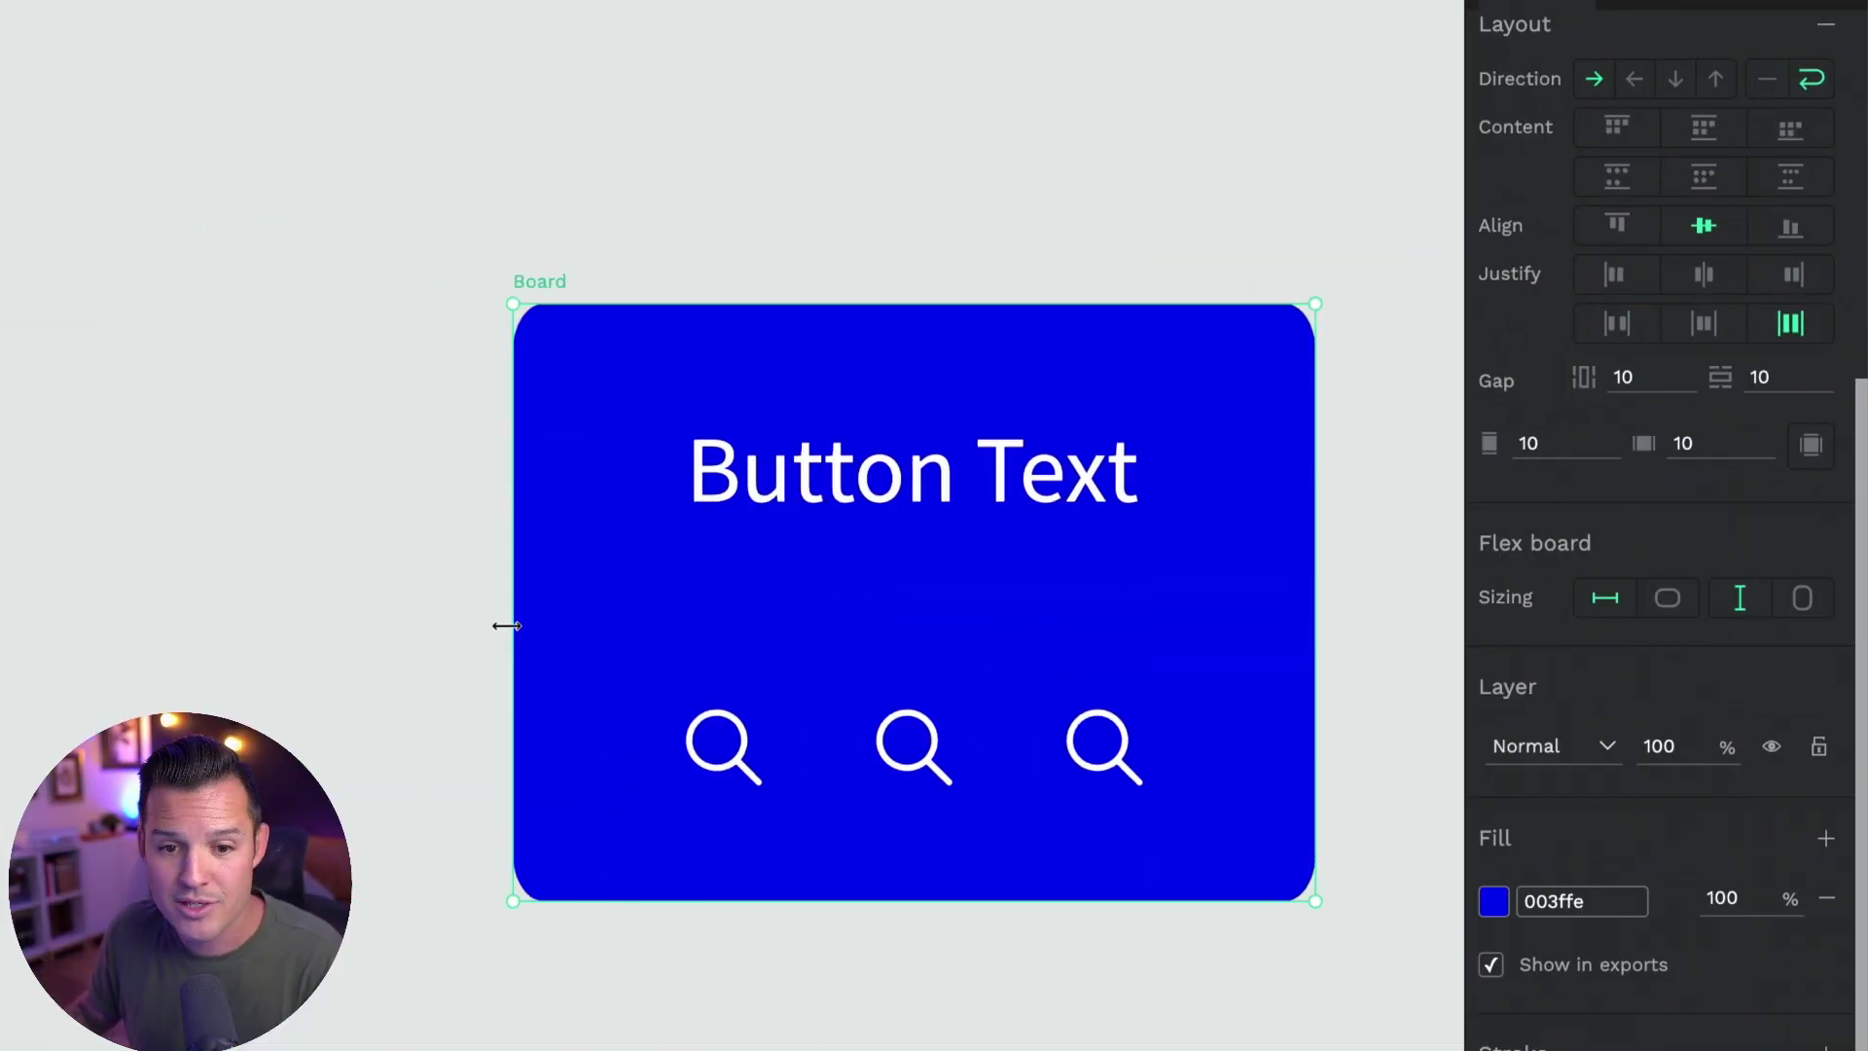
Set the nav board's content to space-between and narrow it from the left edge
left_click(1617, 127)
left_click(1617, 176)
left_click_drag(514, 568, 546, 568)
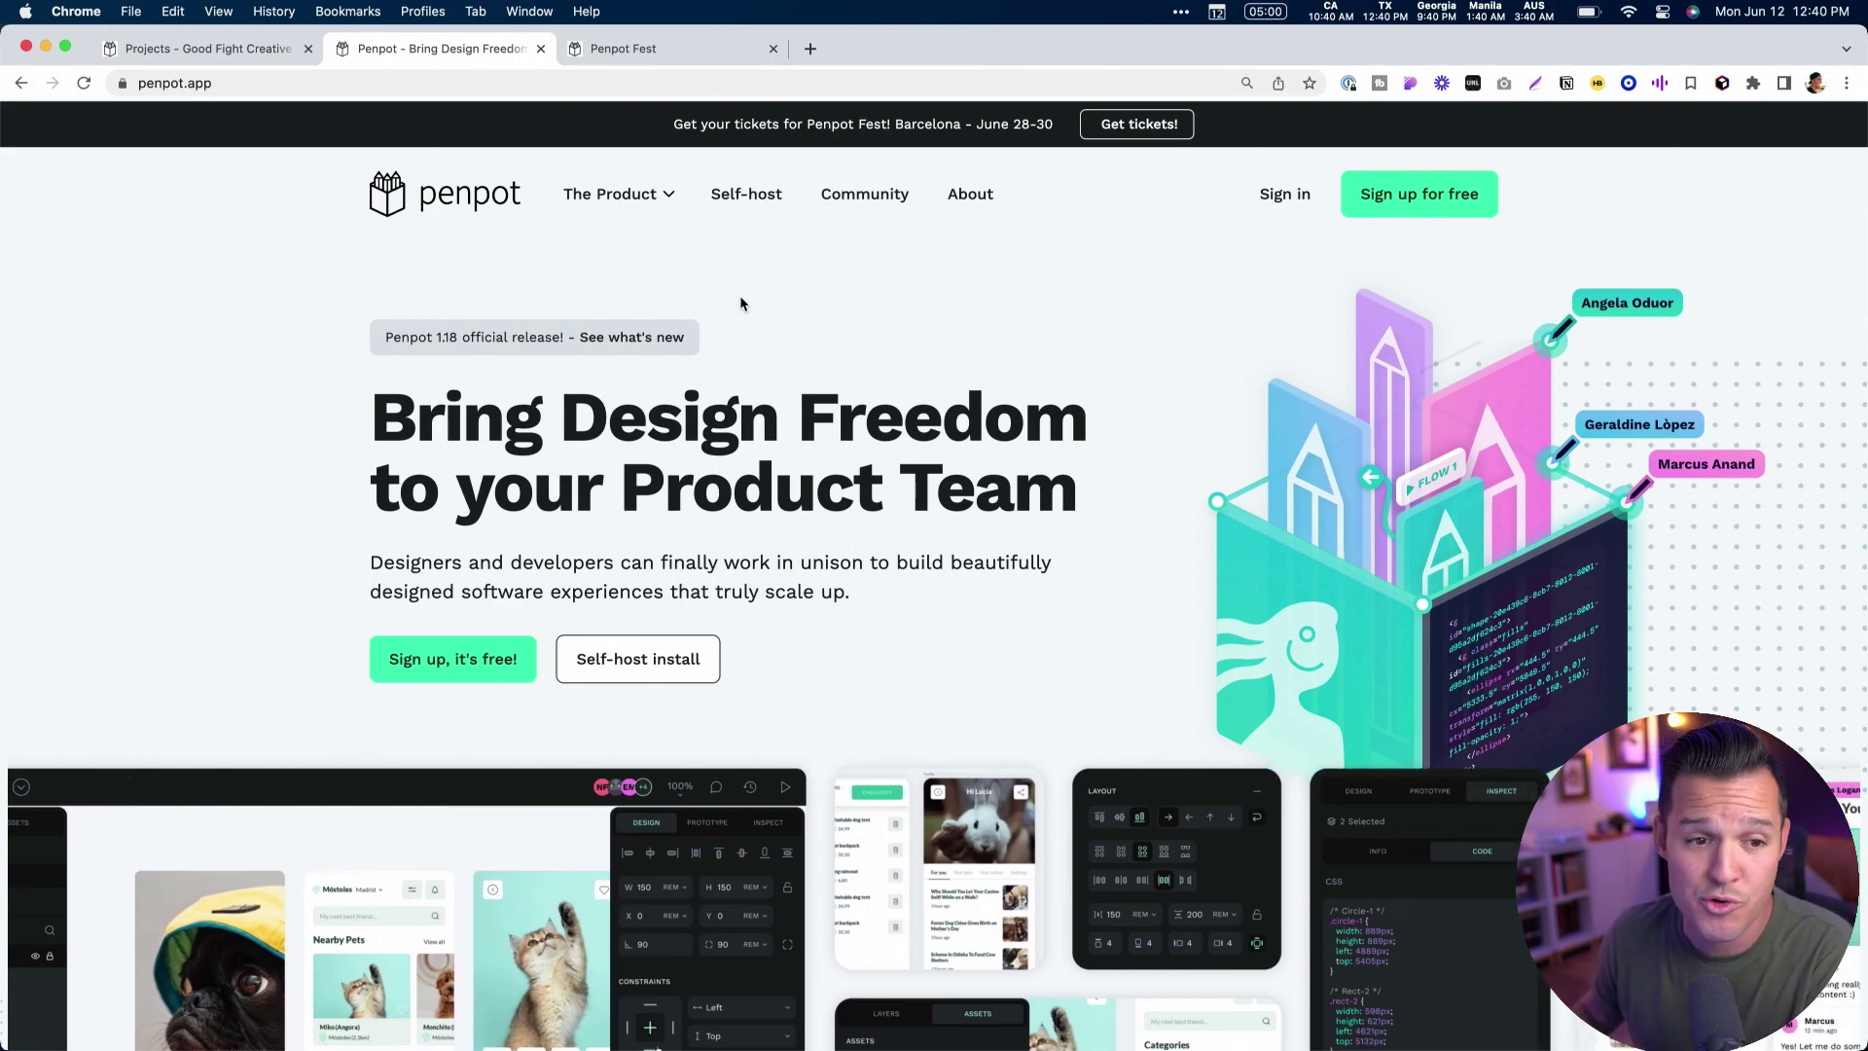
left_click(668, 55)
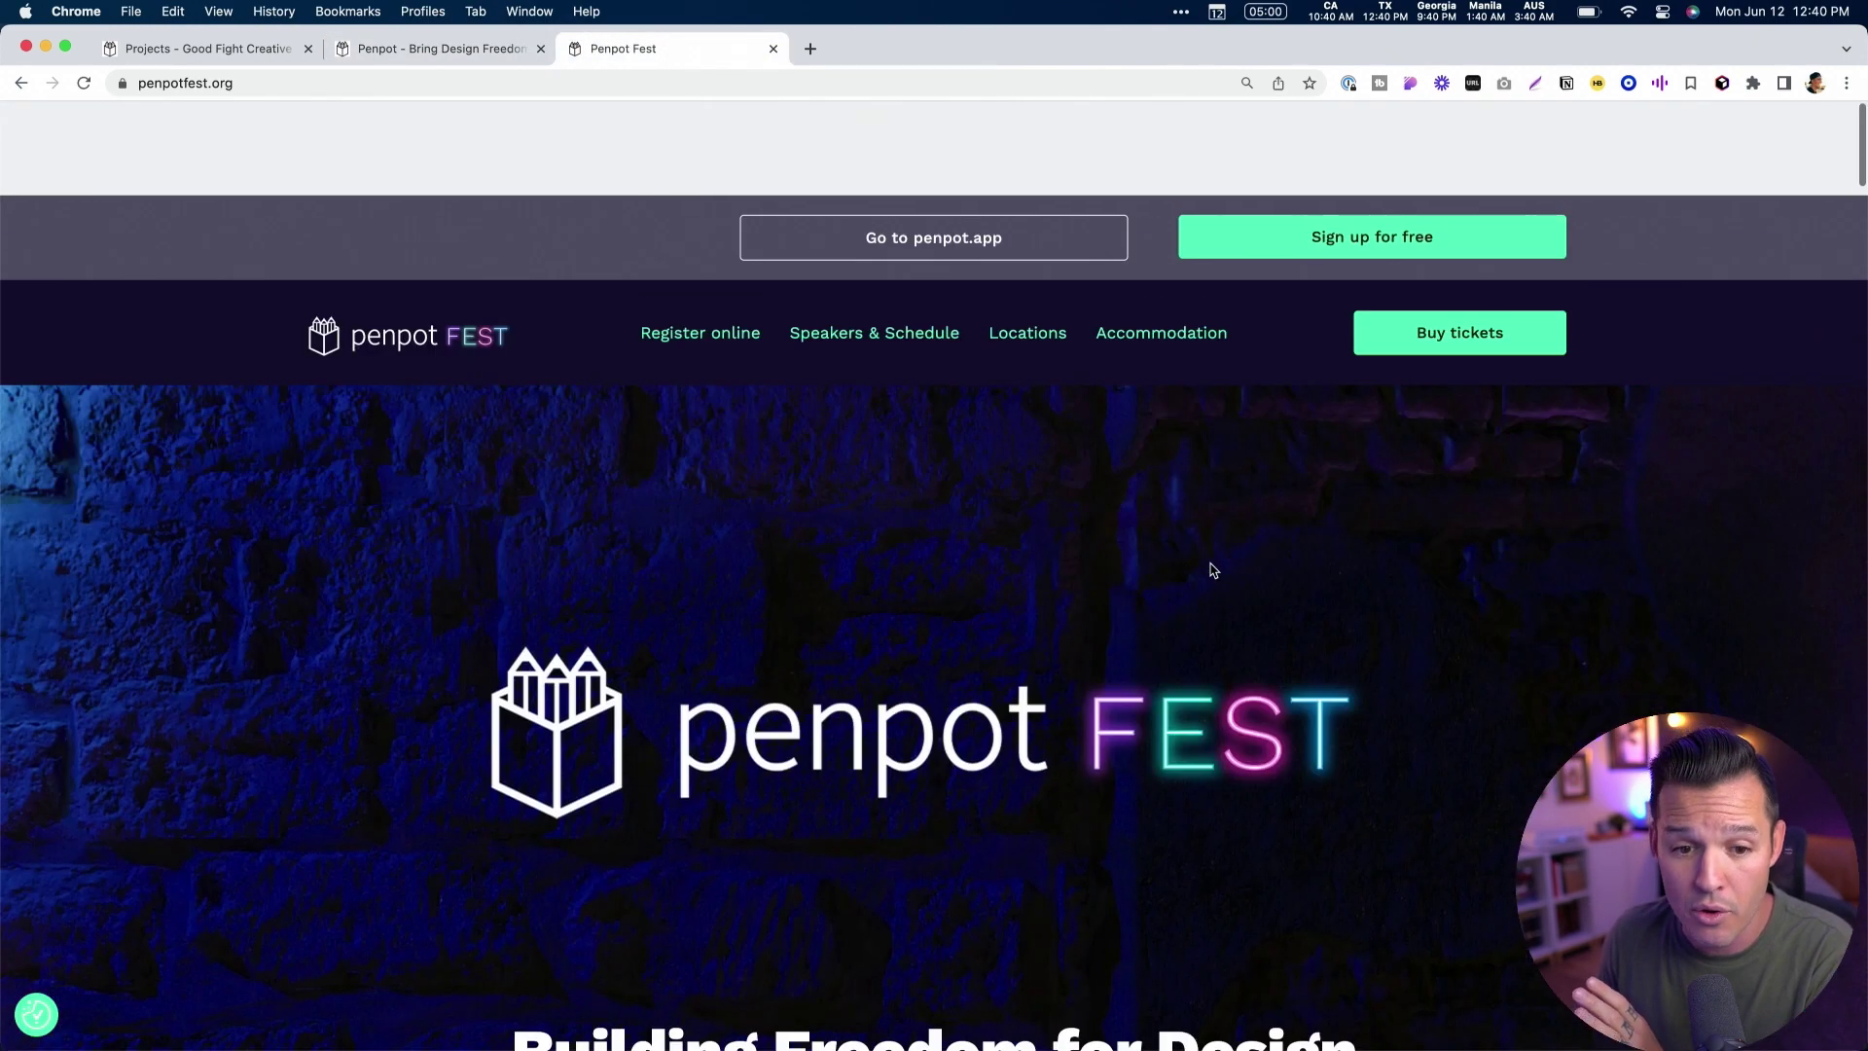
scroll(1216, 578, "down", 5)
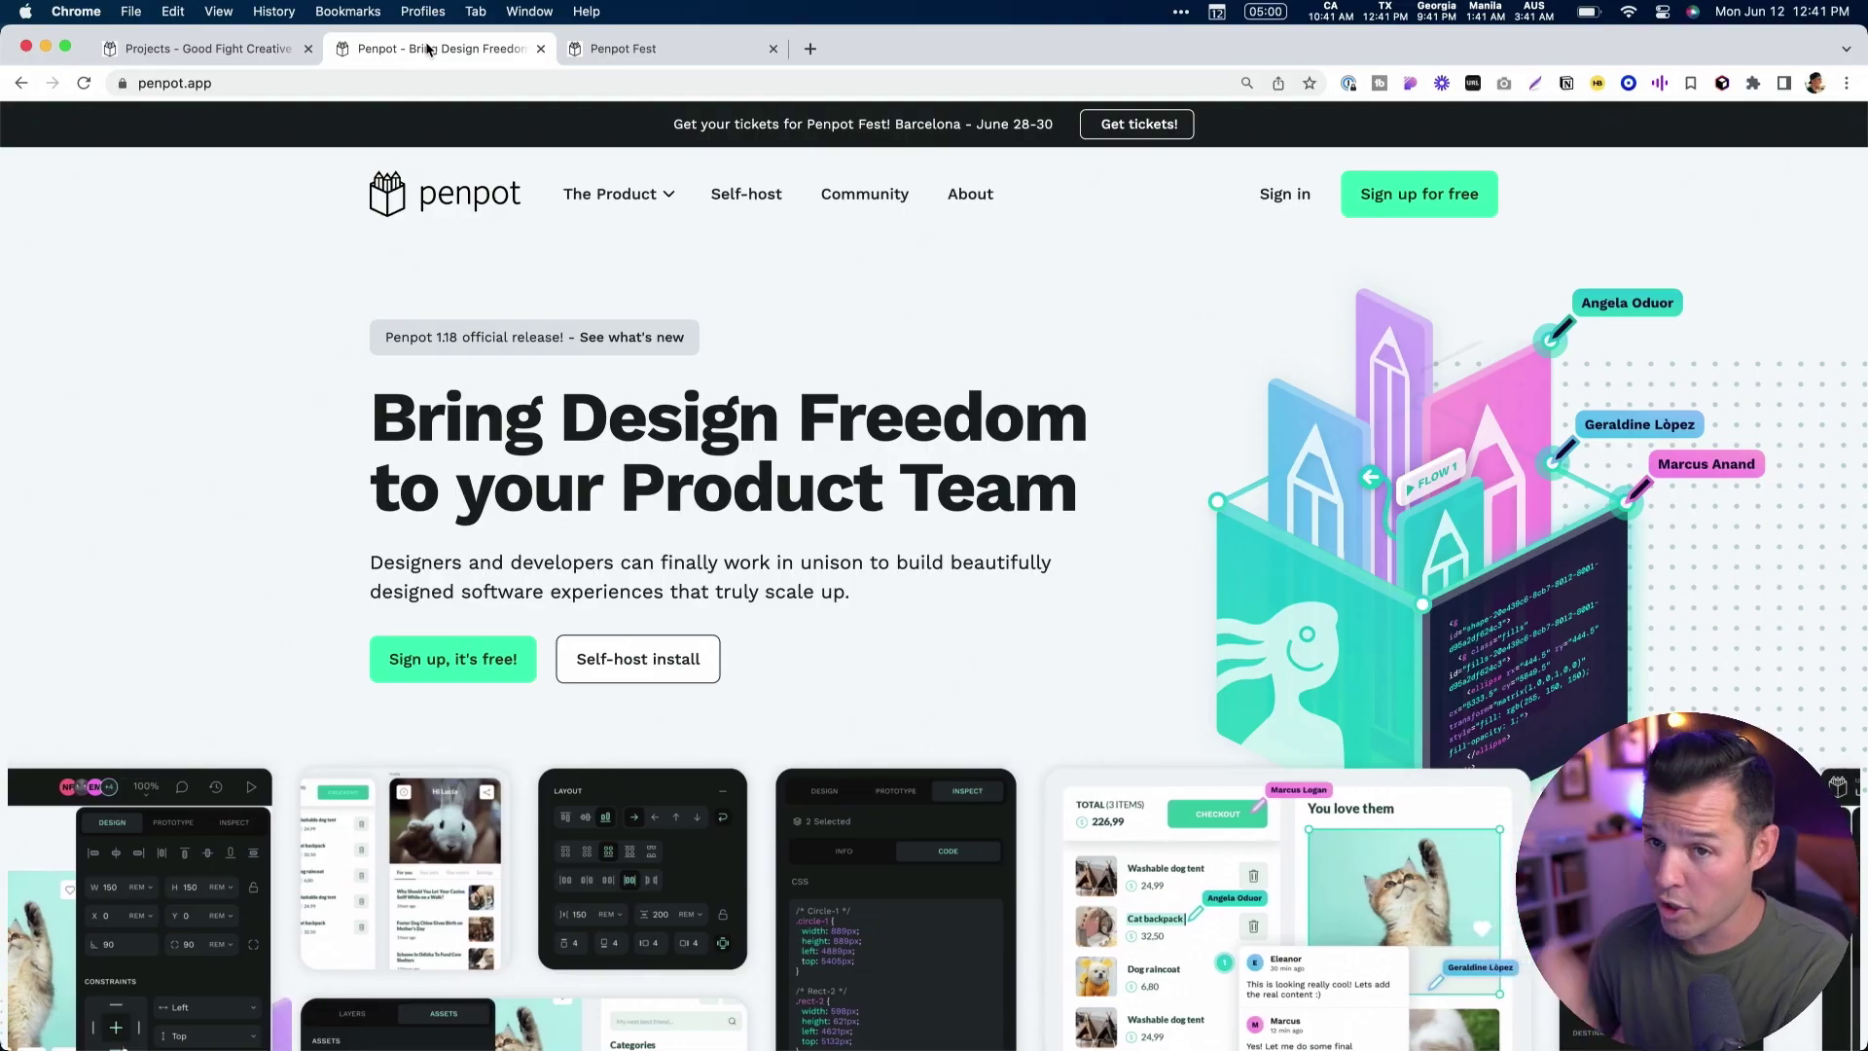
left_click(221, 47)
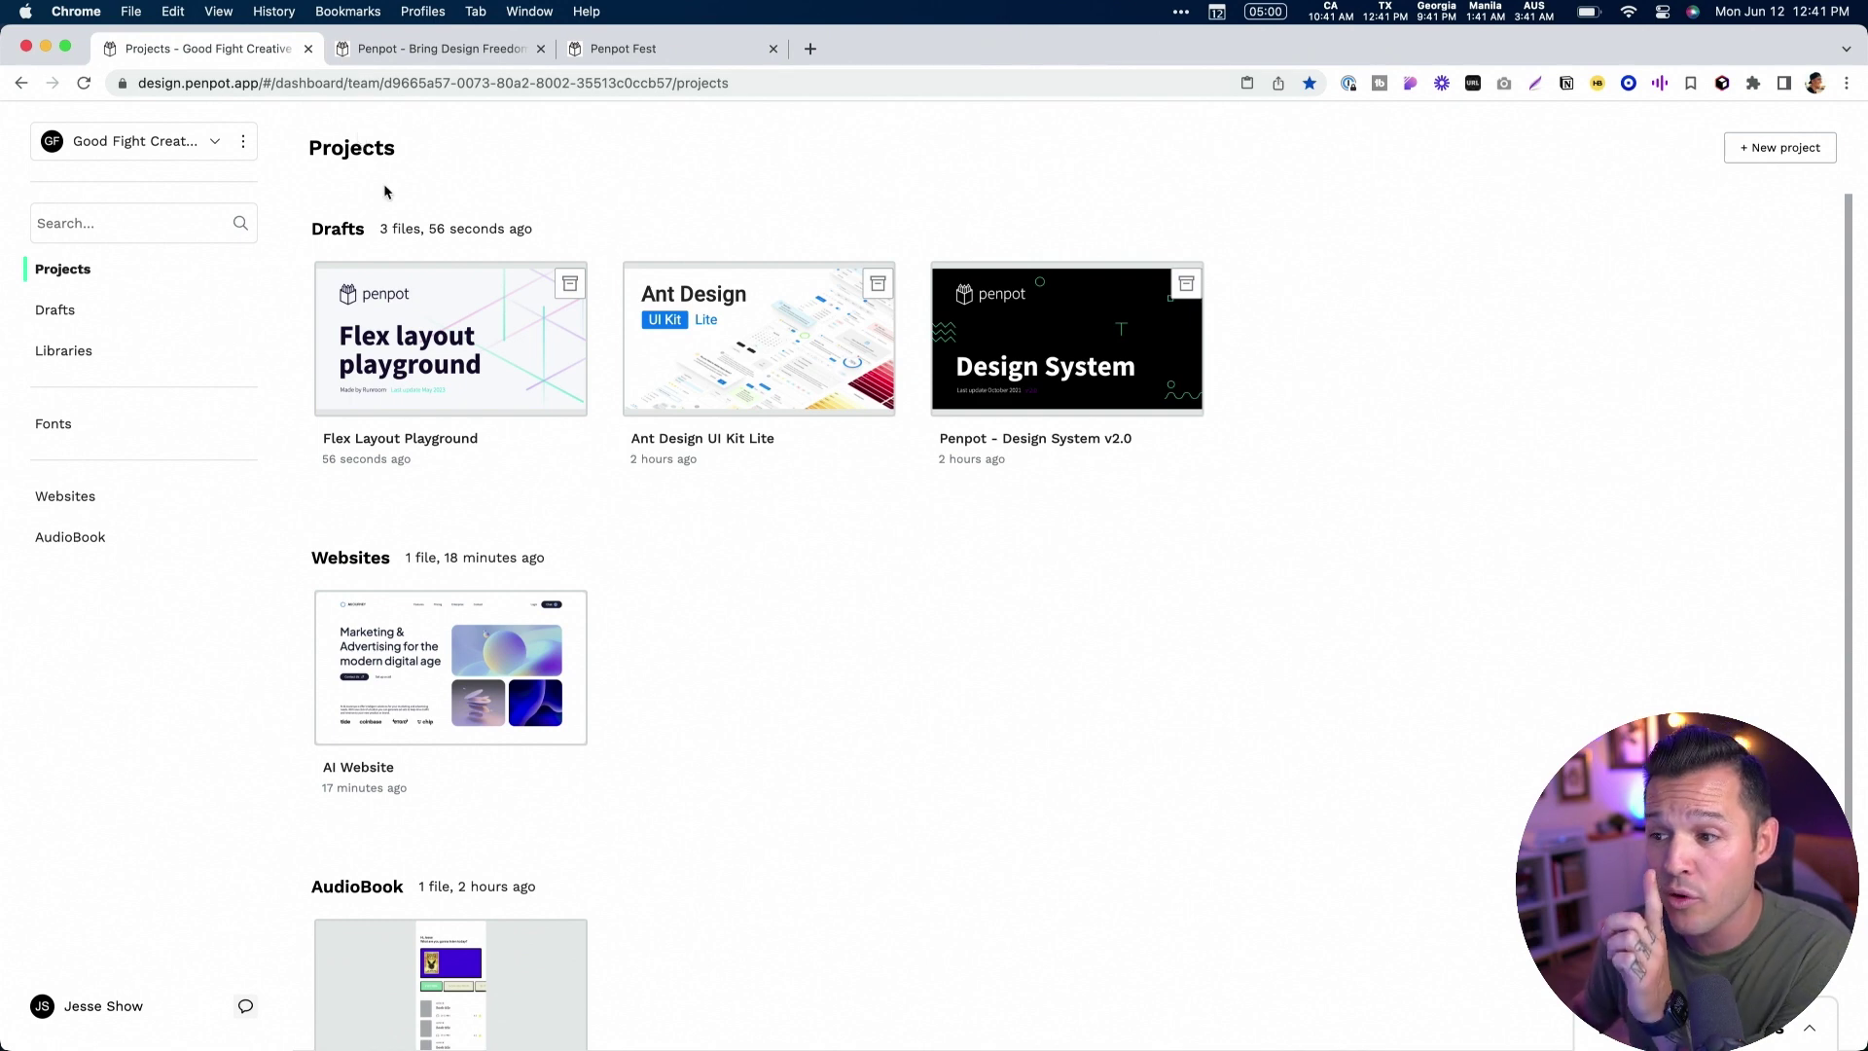
Launch Penpot Desktop, then return to the browser's Penpot projects dashboard
mouse_move(868, 1037)
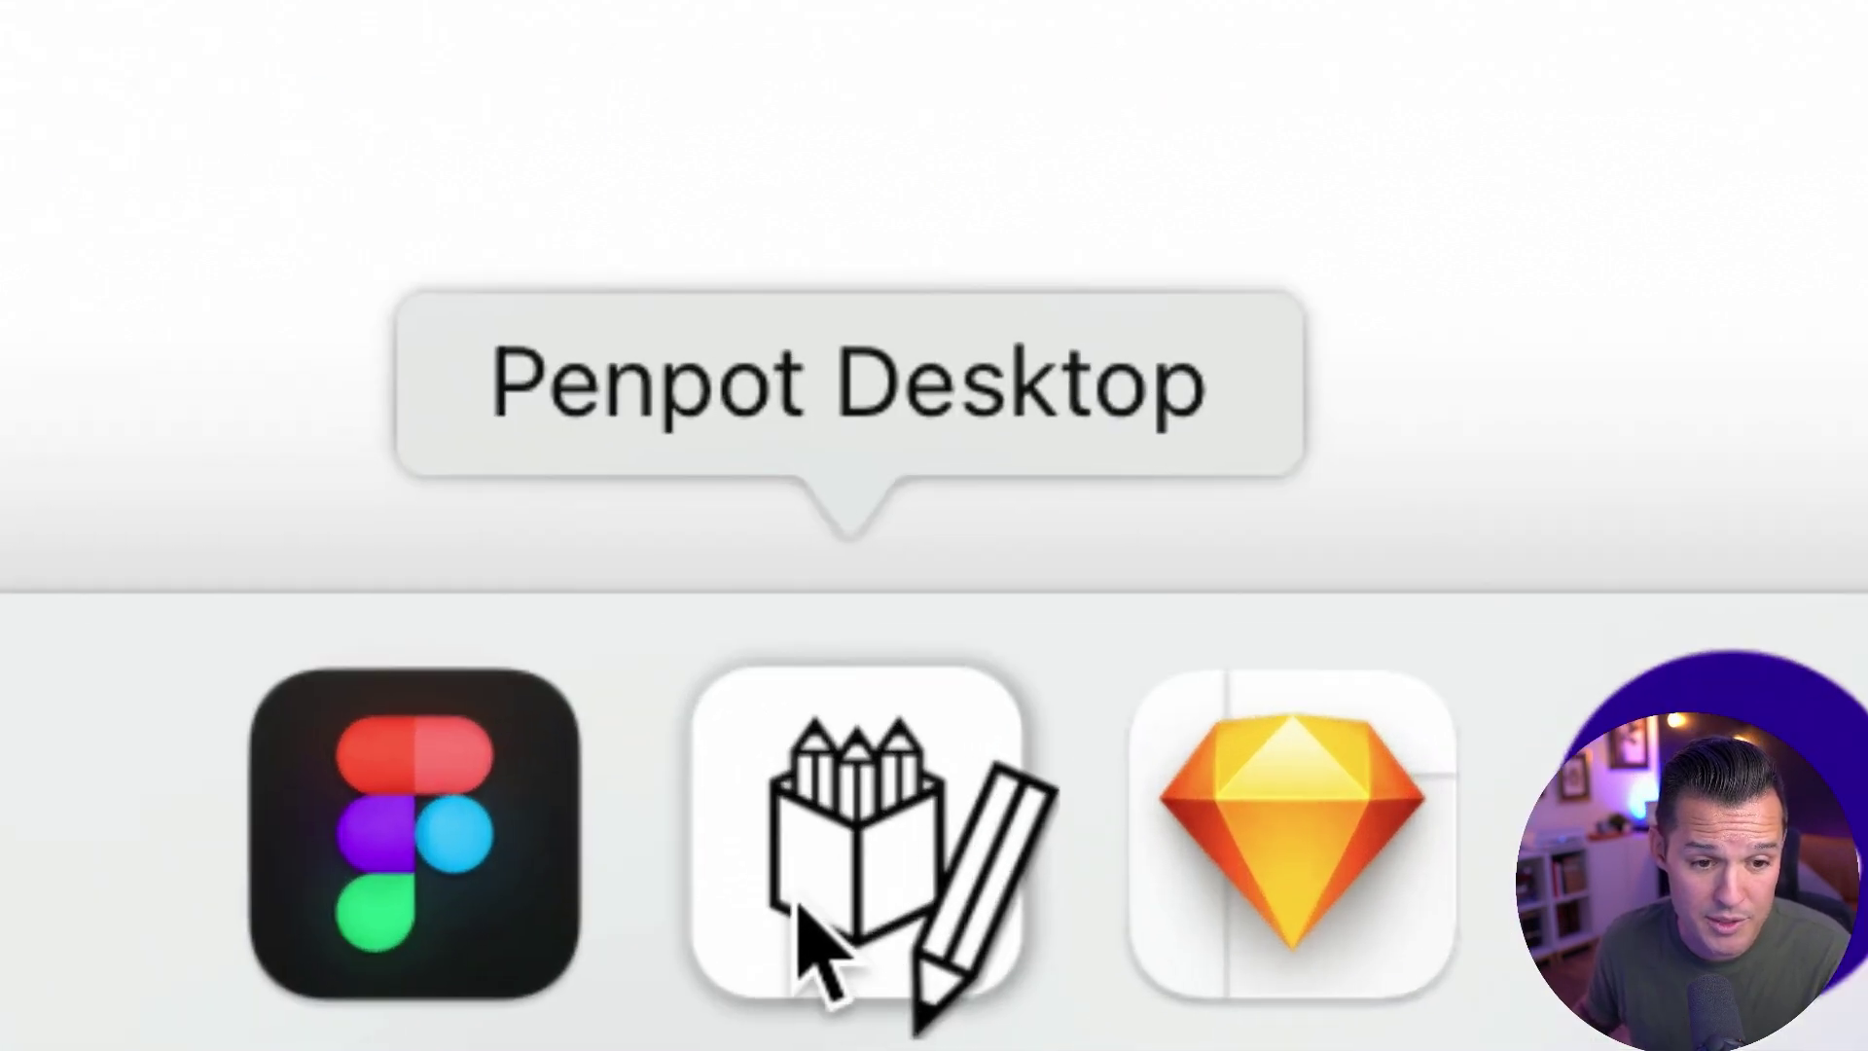
left_click(880, 825)
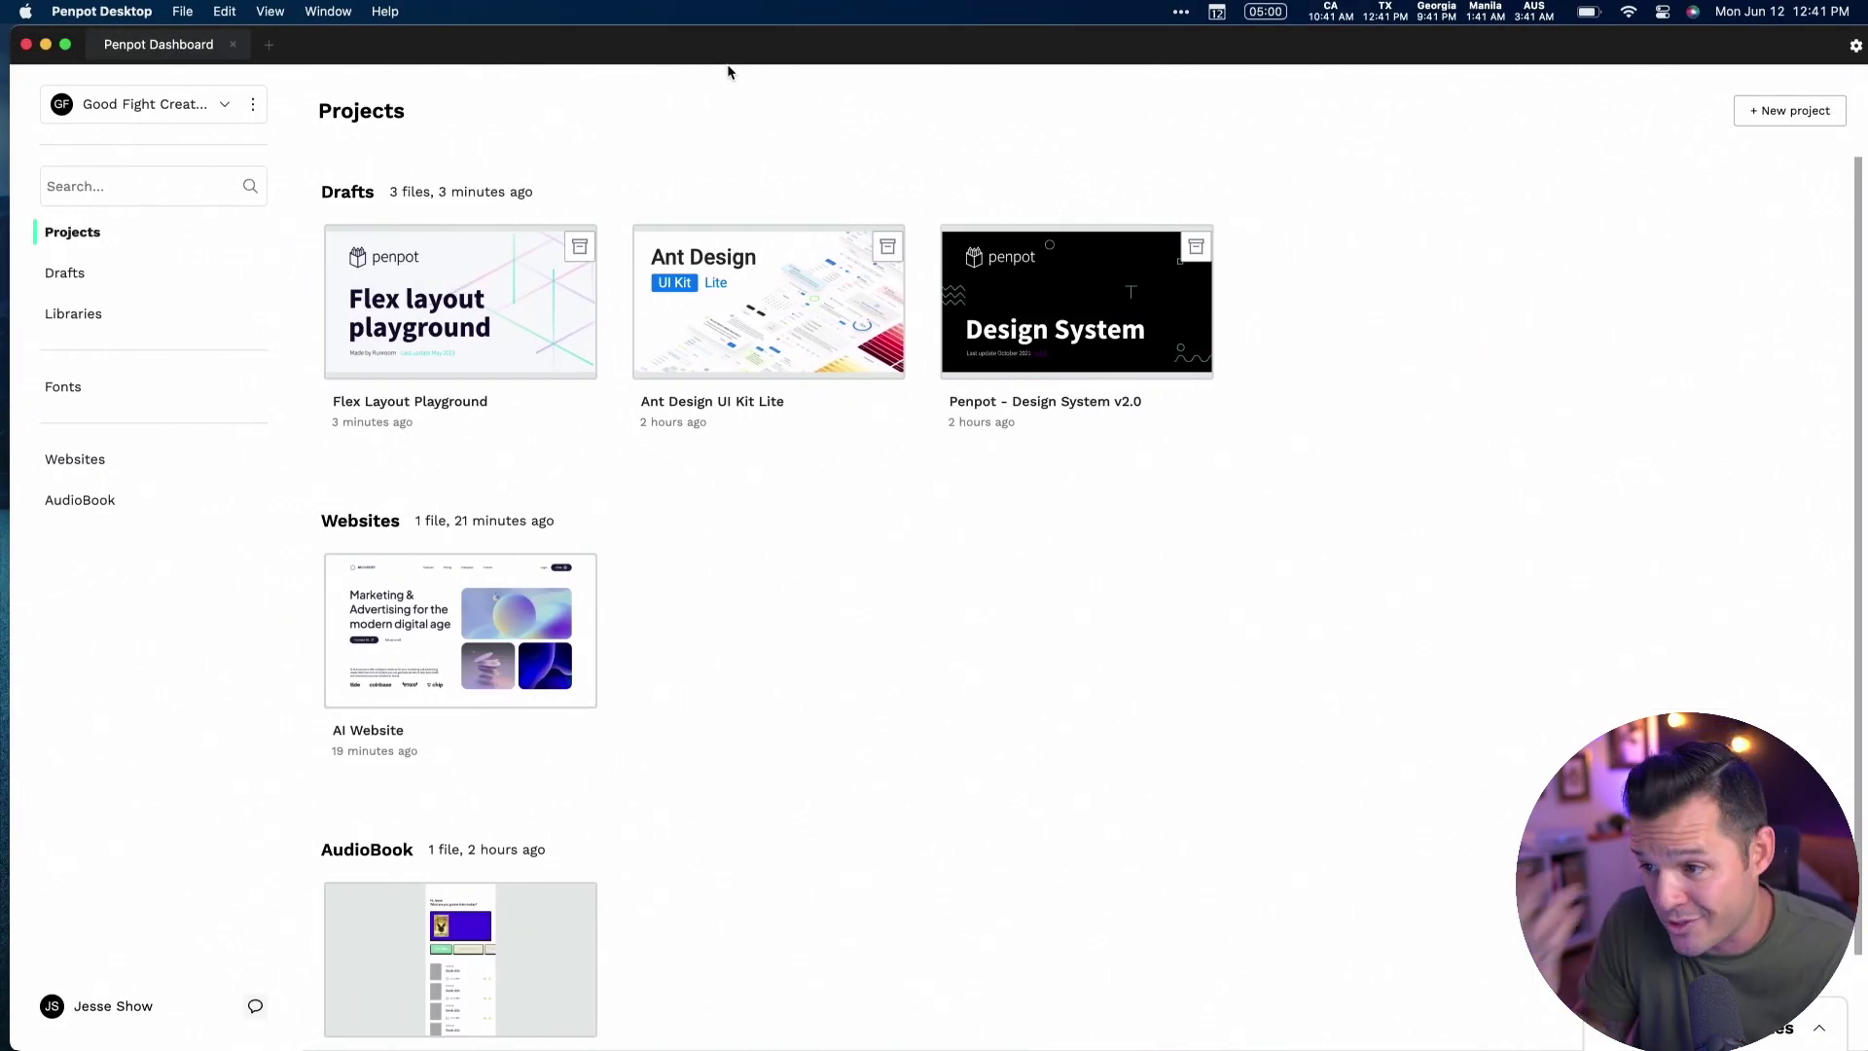
key("ctrl+Left")
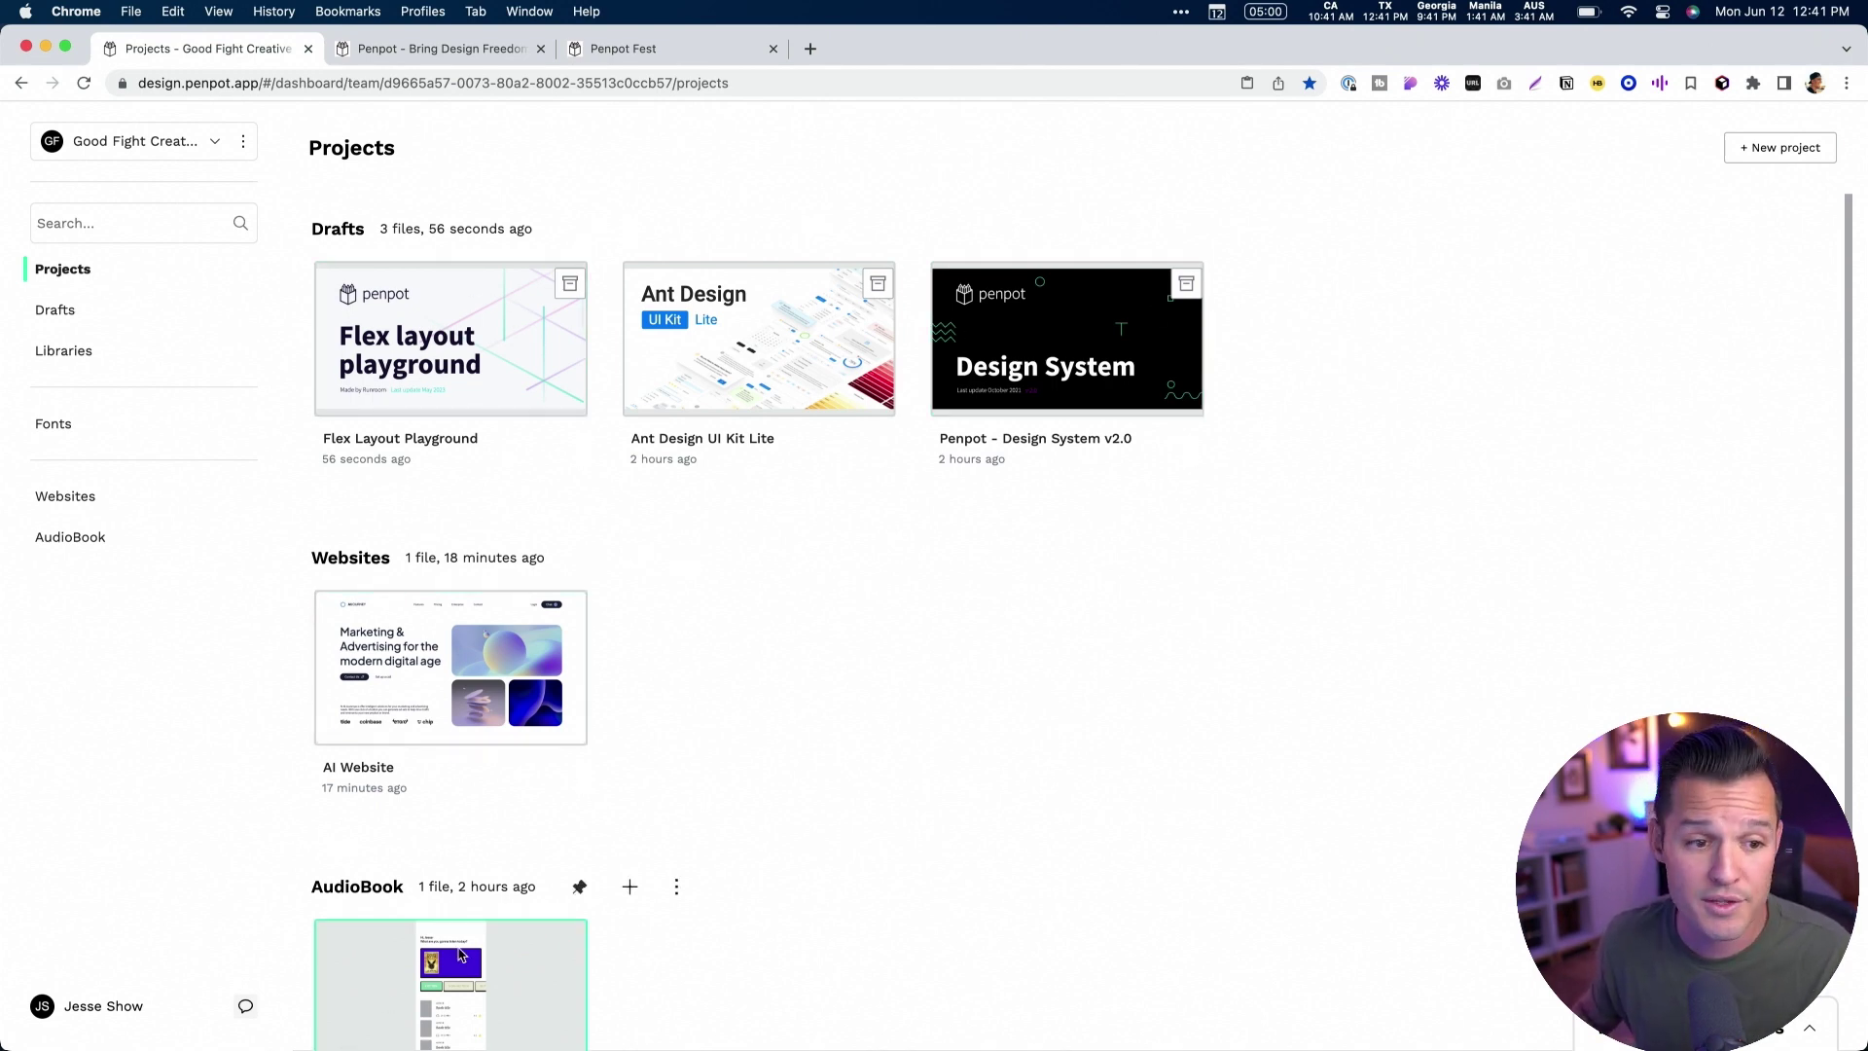
Open the AI Website file and view the hero headline's generated CSS in Inspect Code
double_click(468, 678)
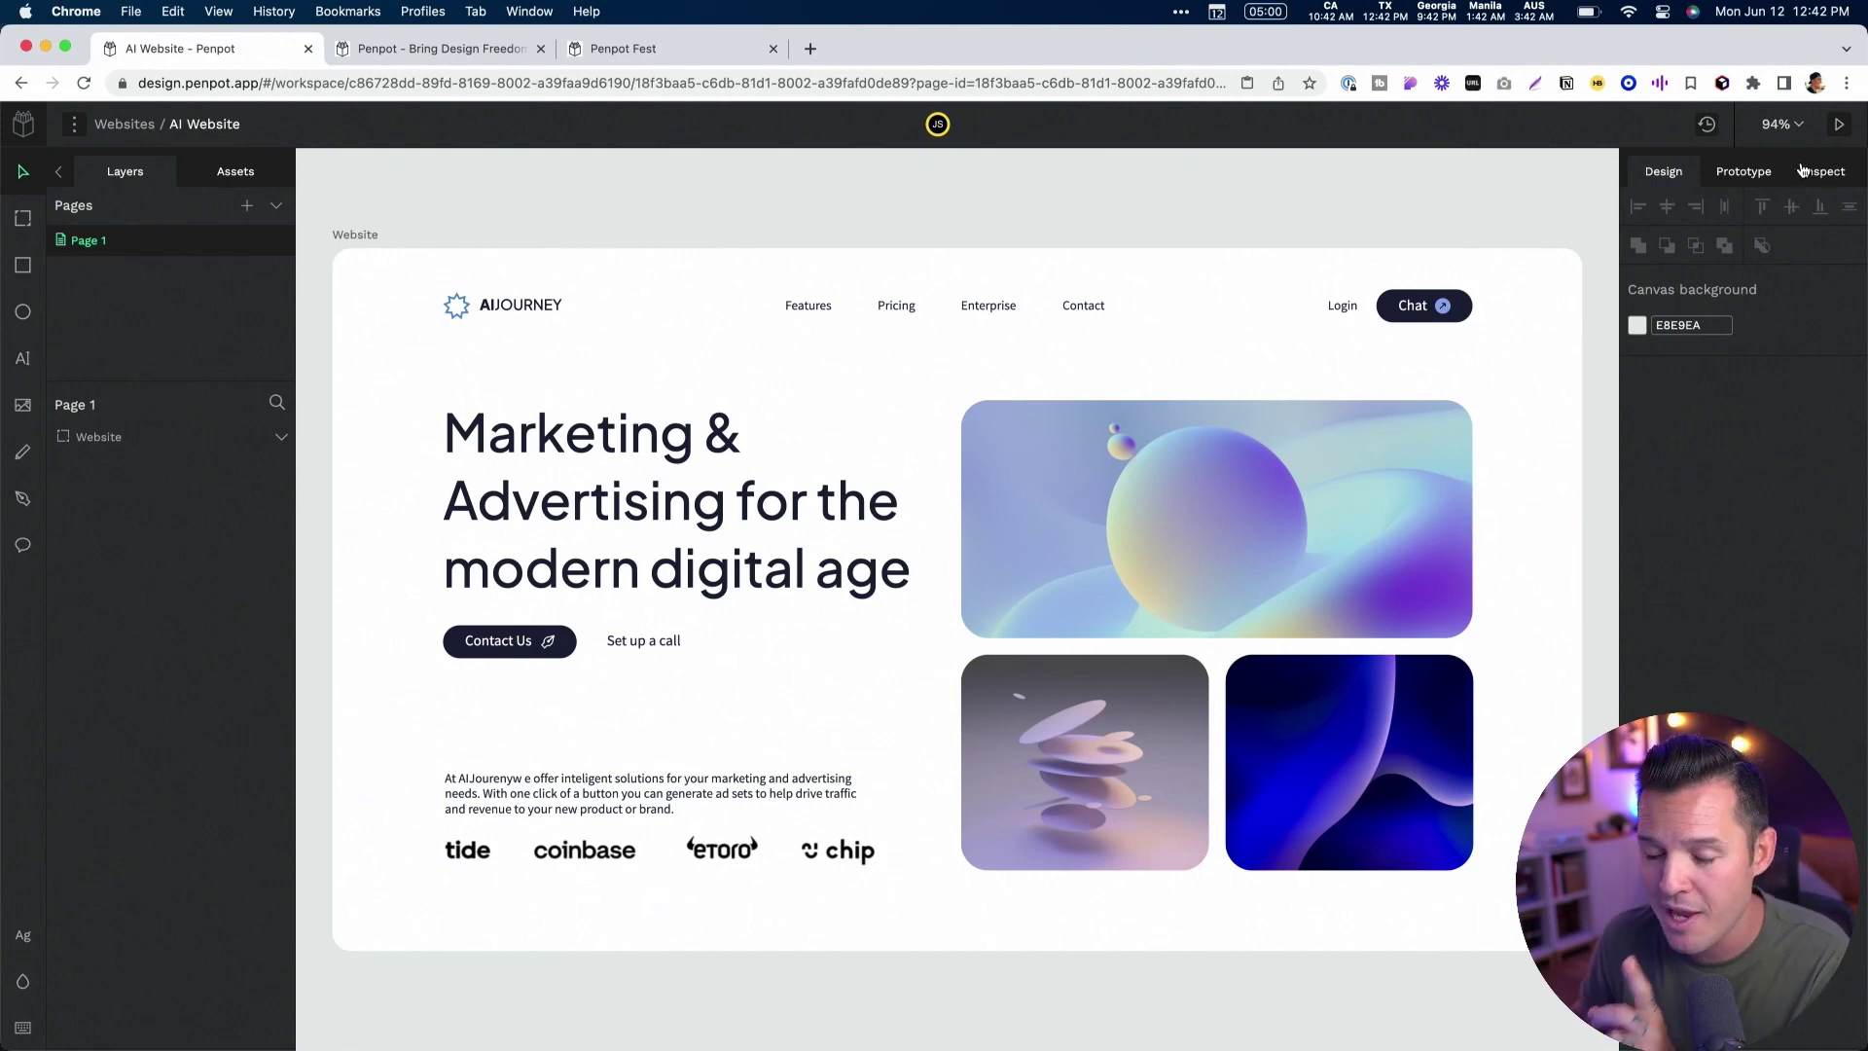
left_click(723, 533)
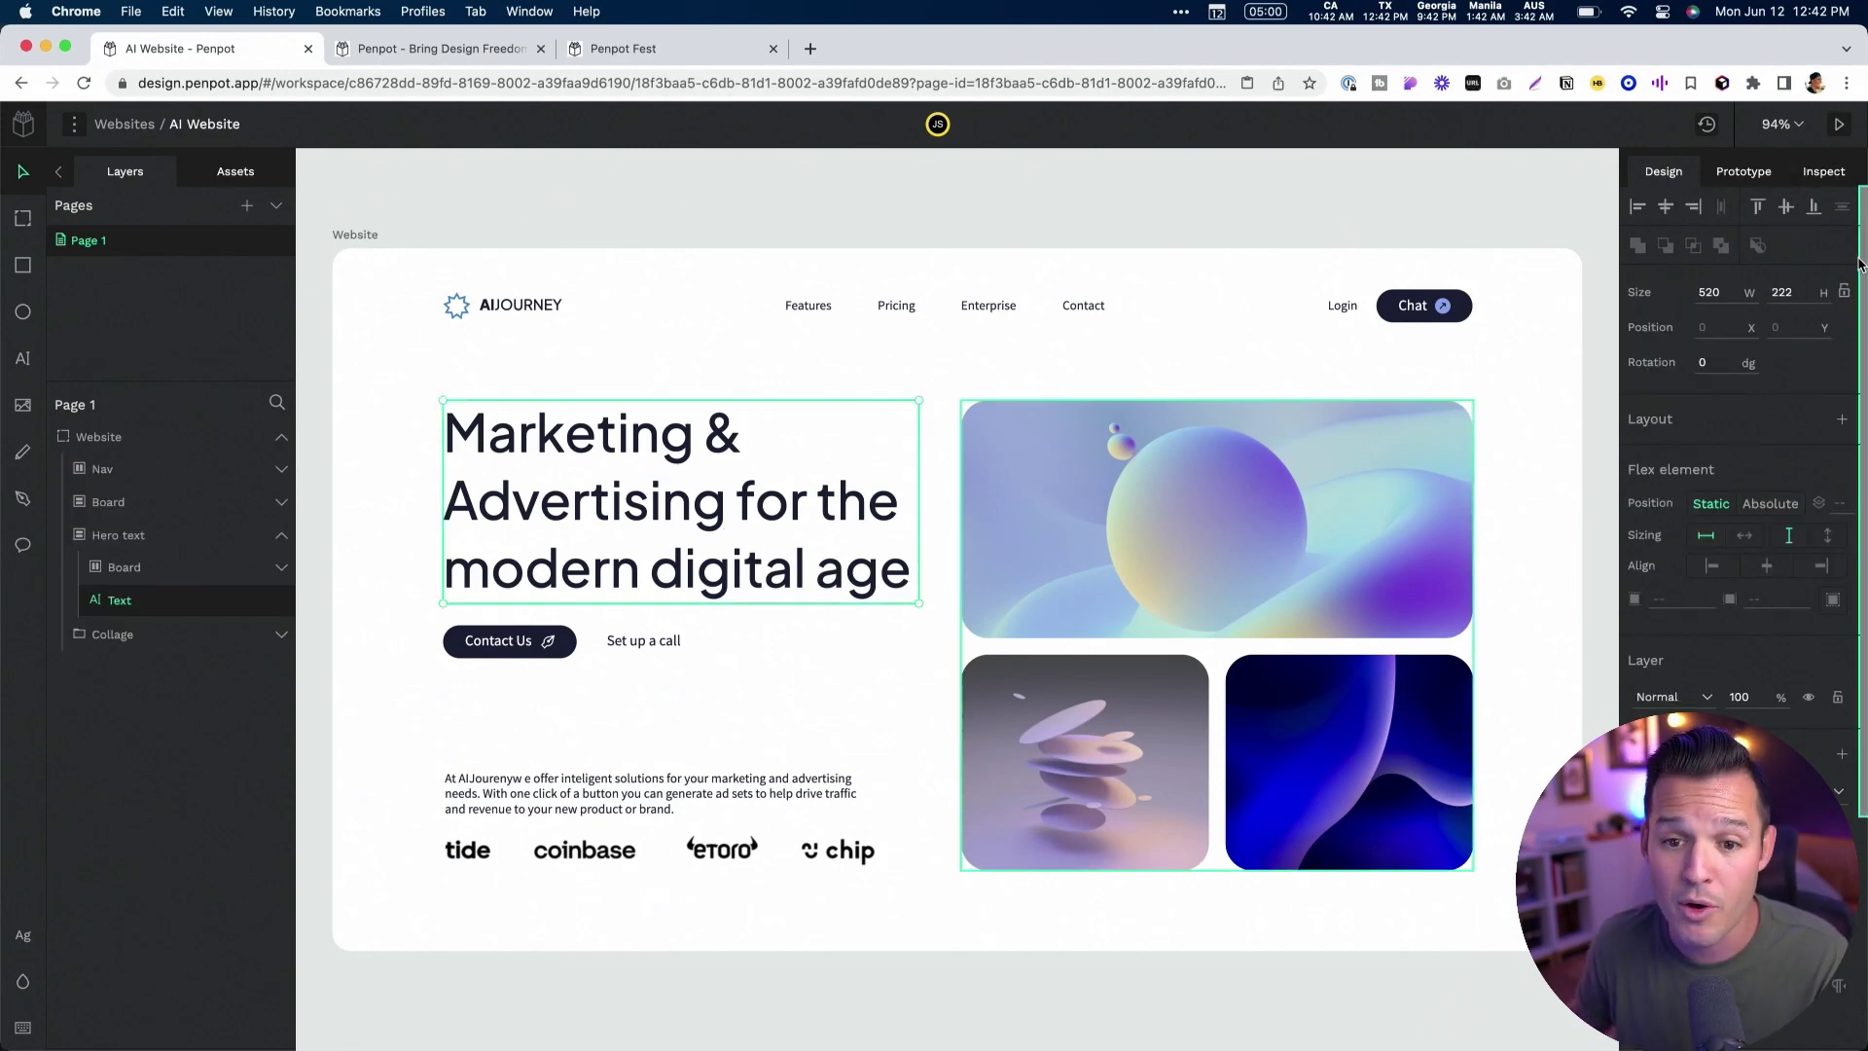
left_click(1825, 174)
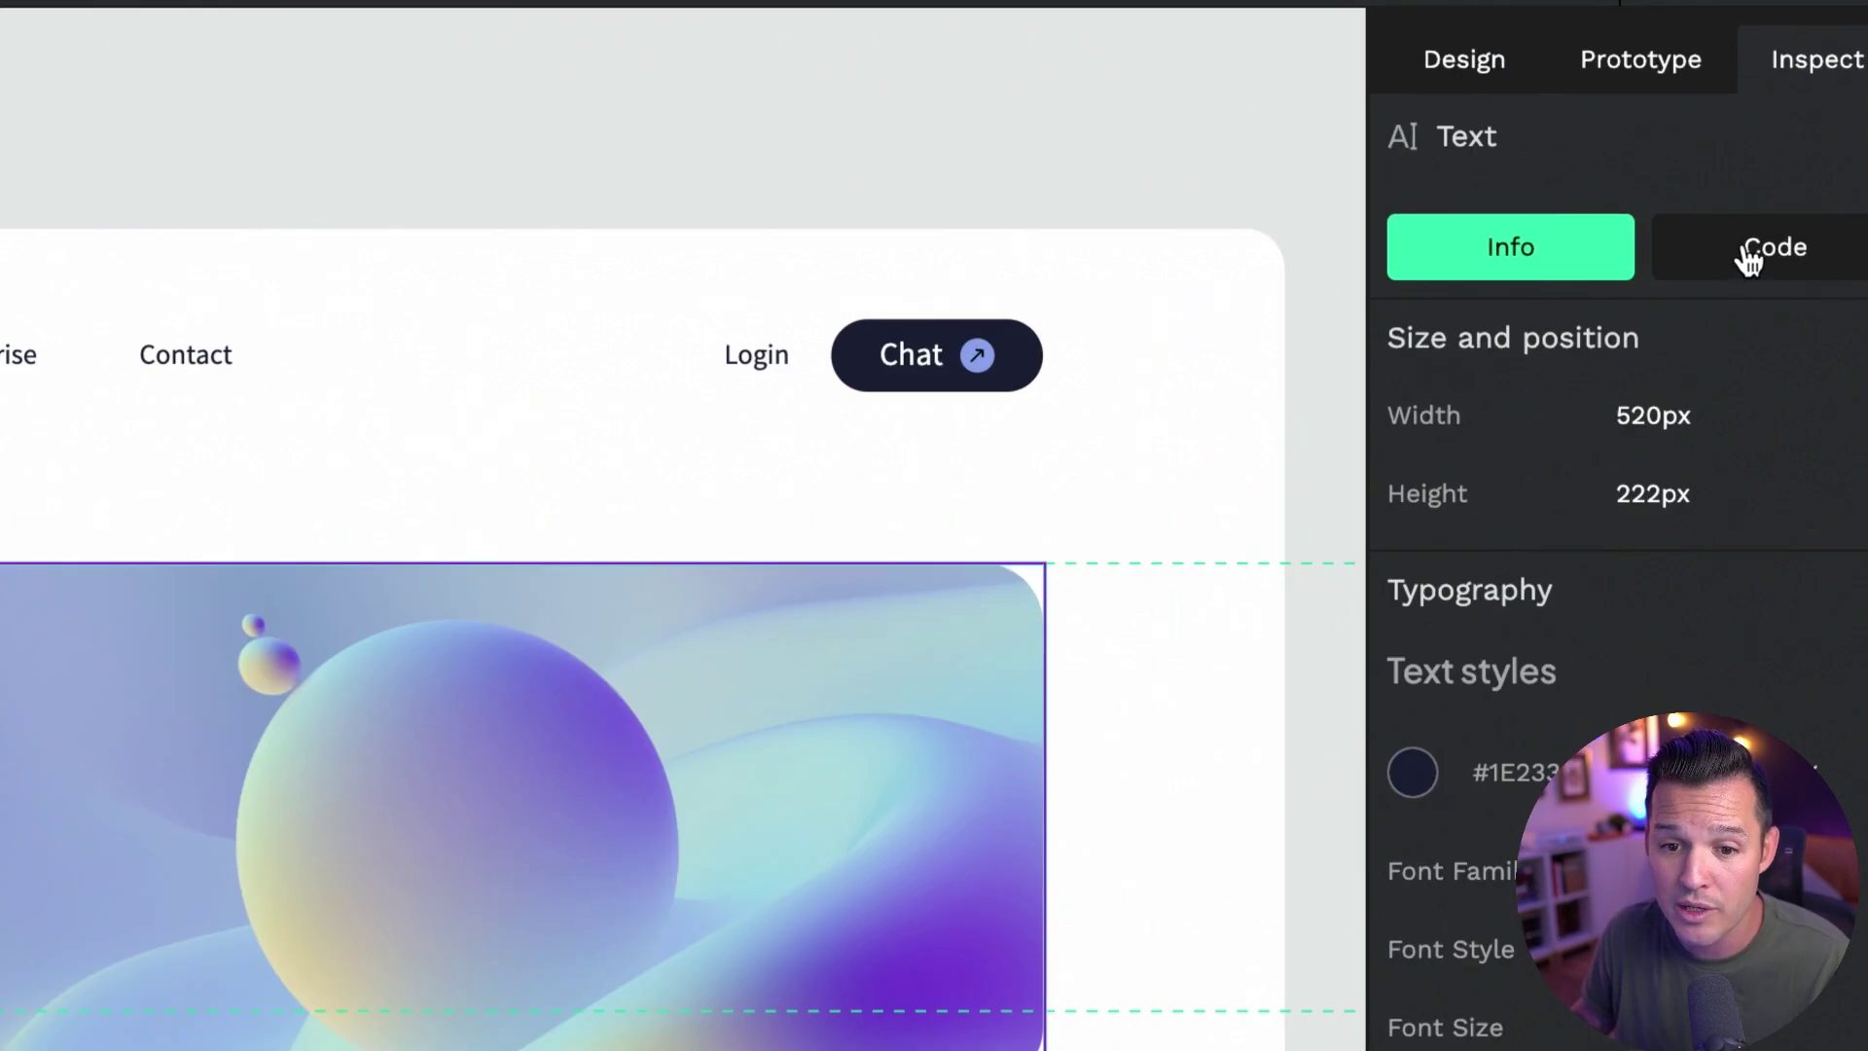
left_click(1803, 257)
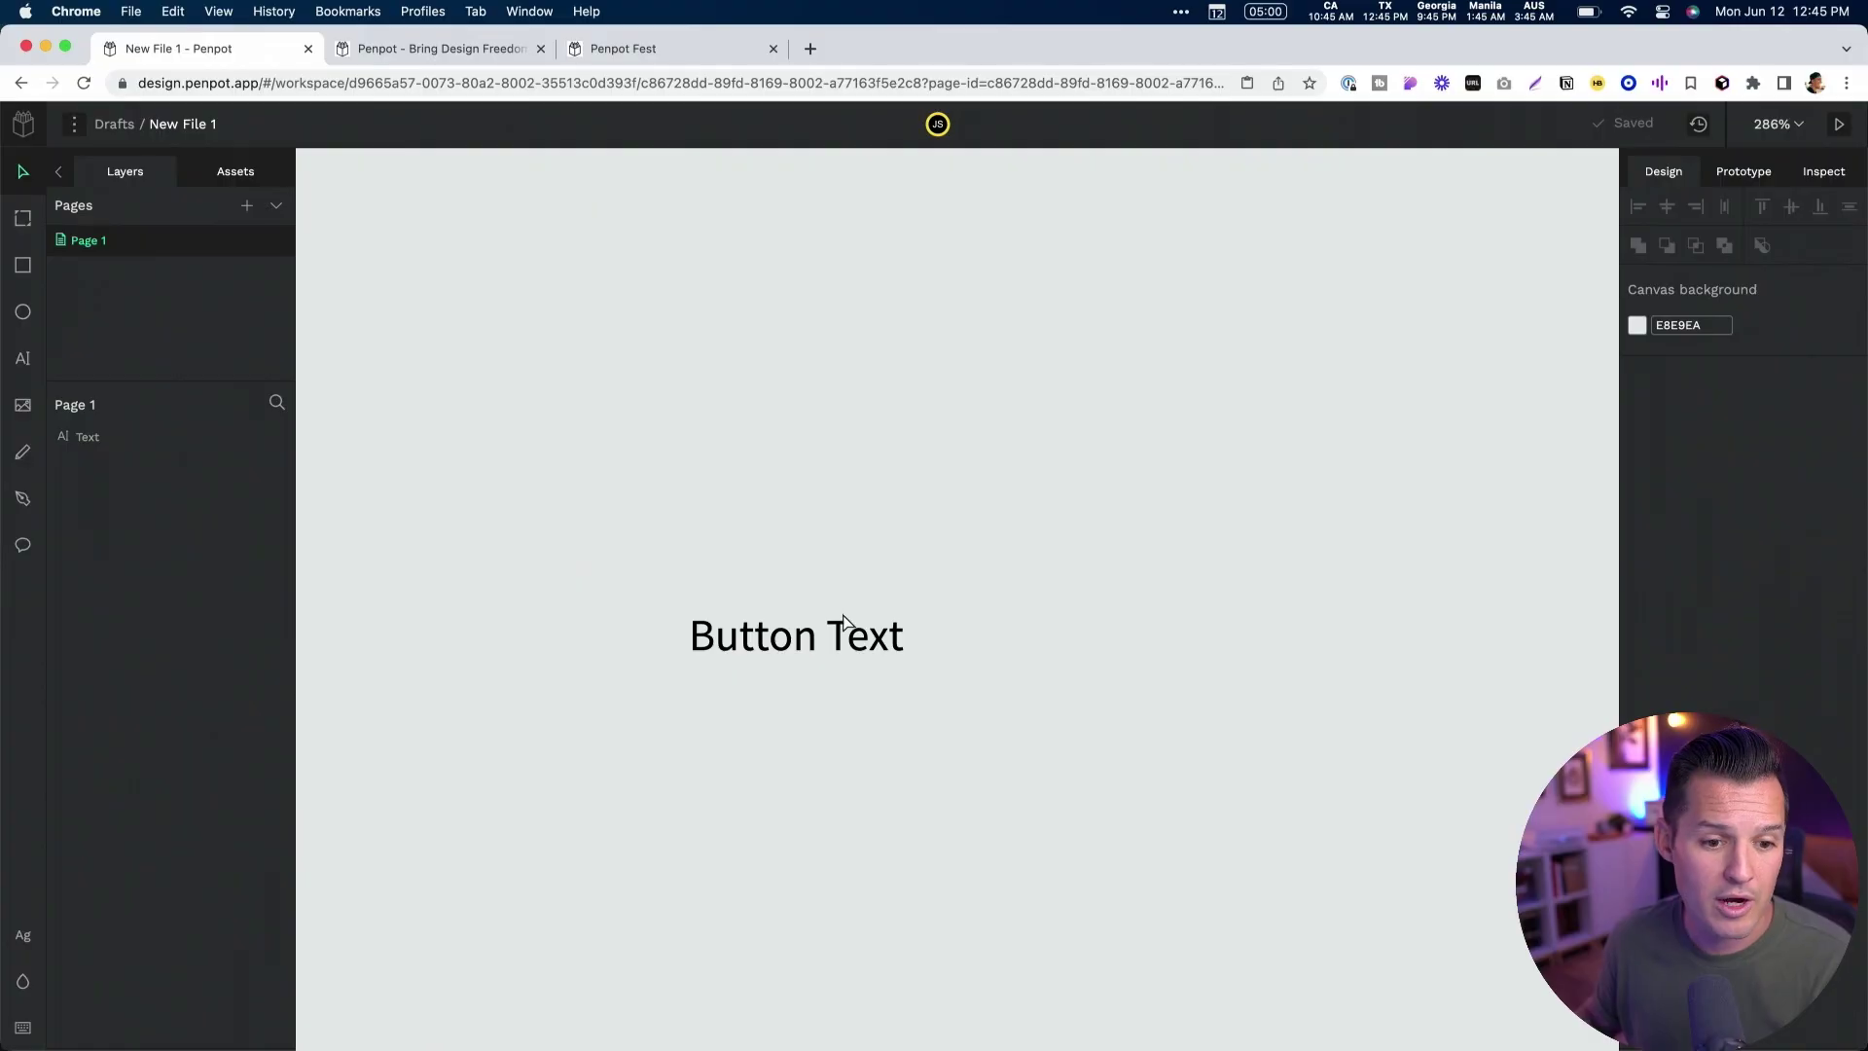
left_click(854, 581)
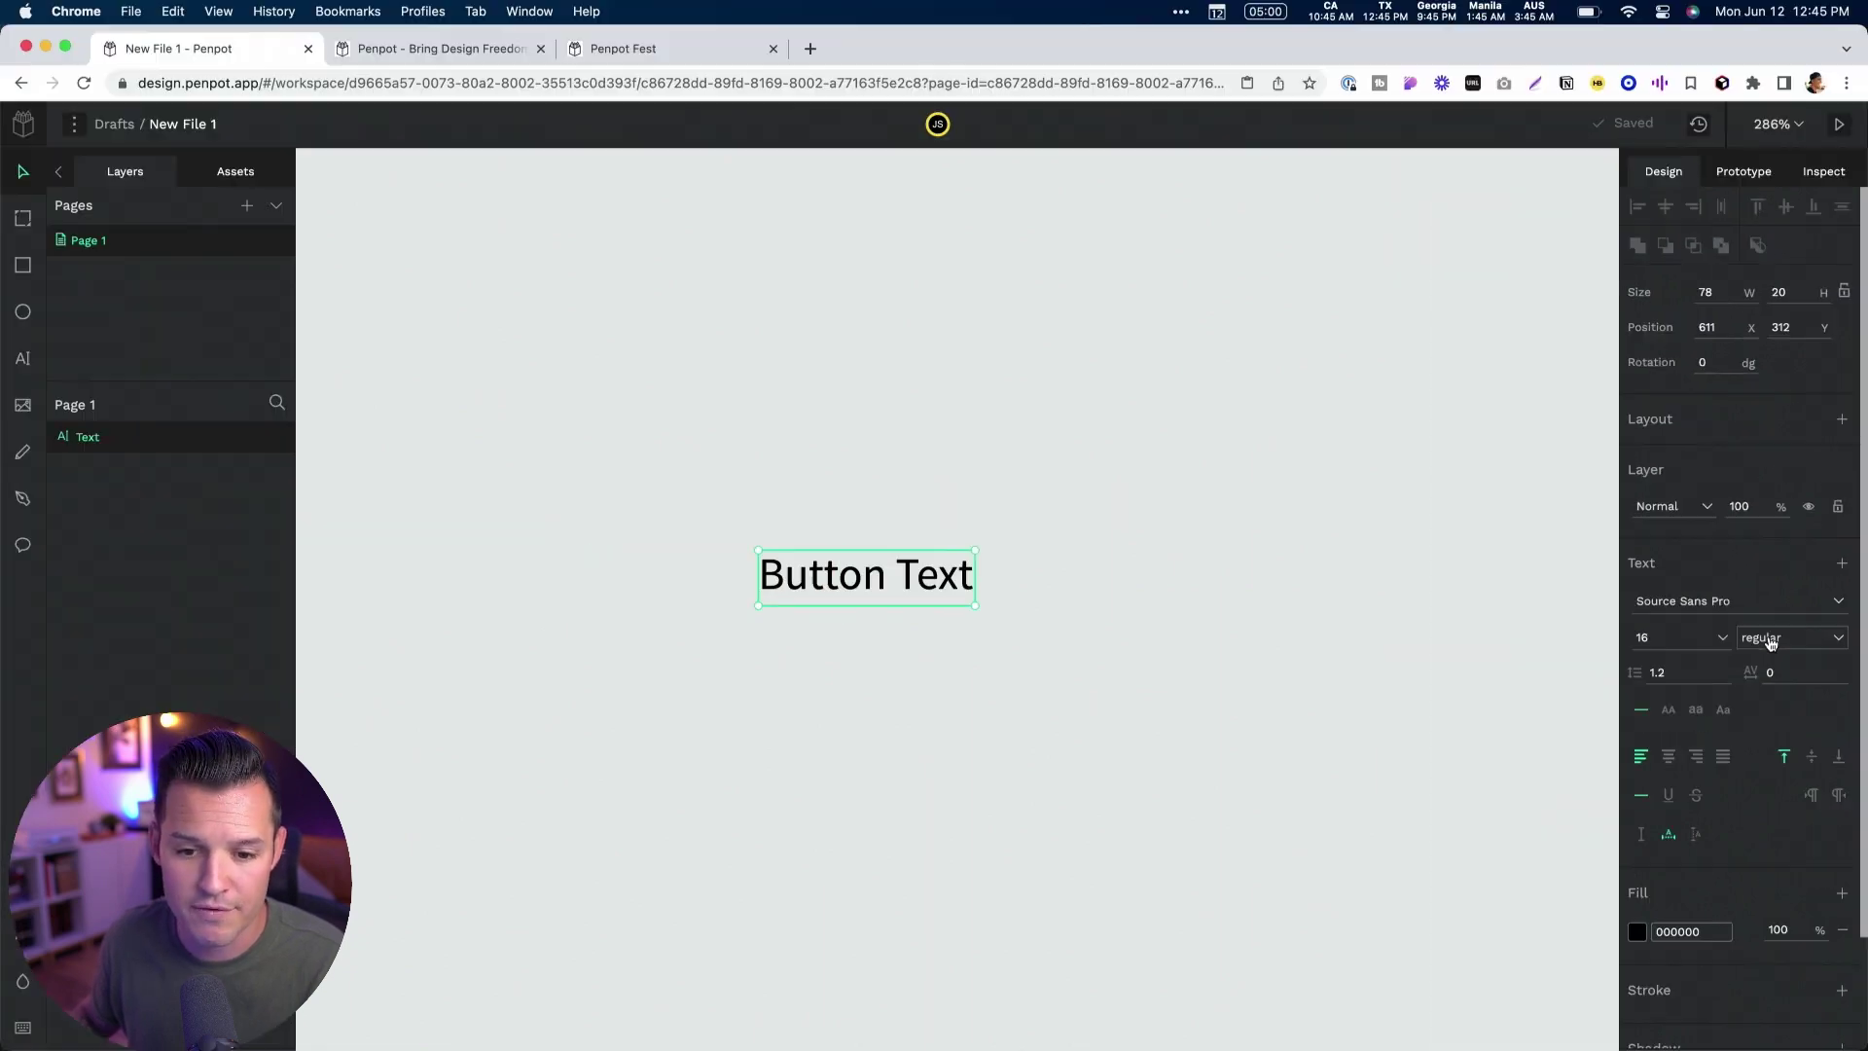
right_click(872, 590)
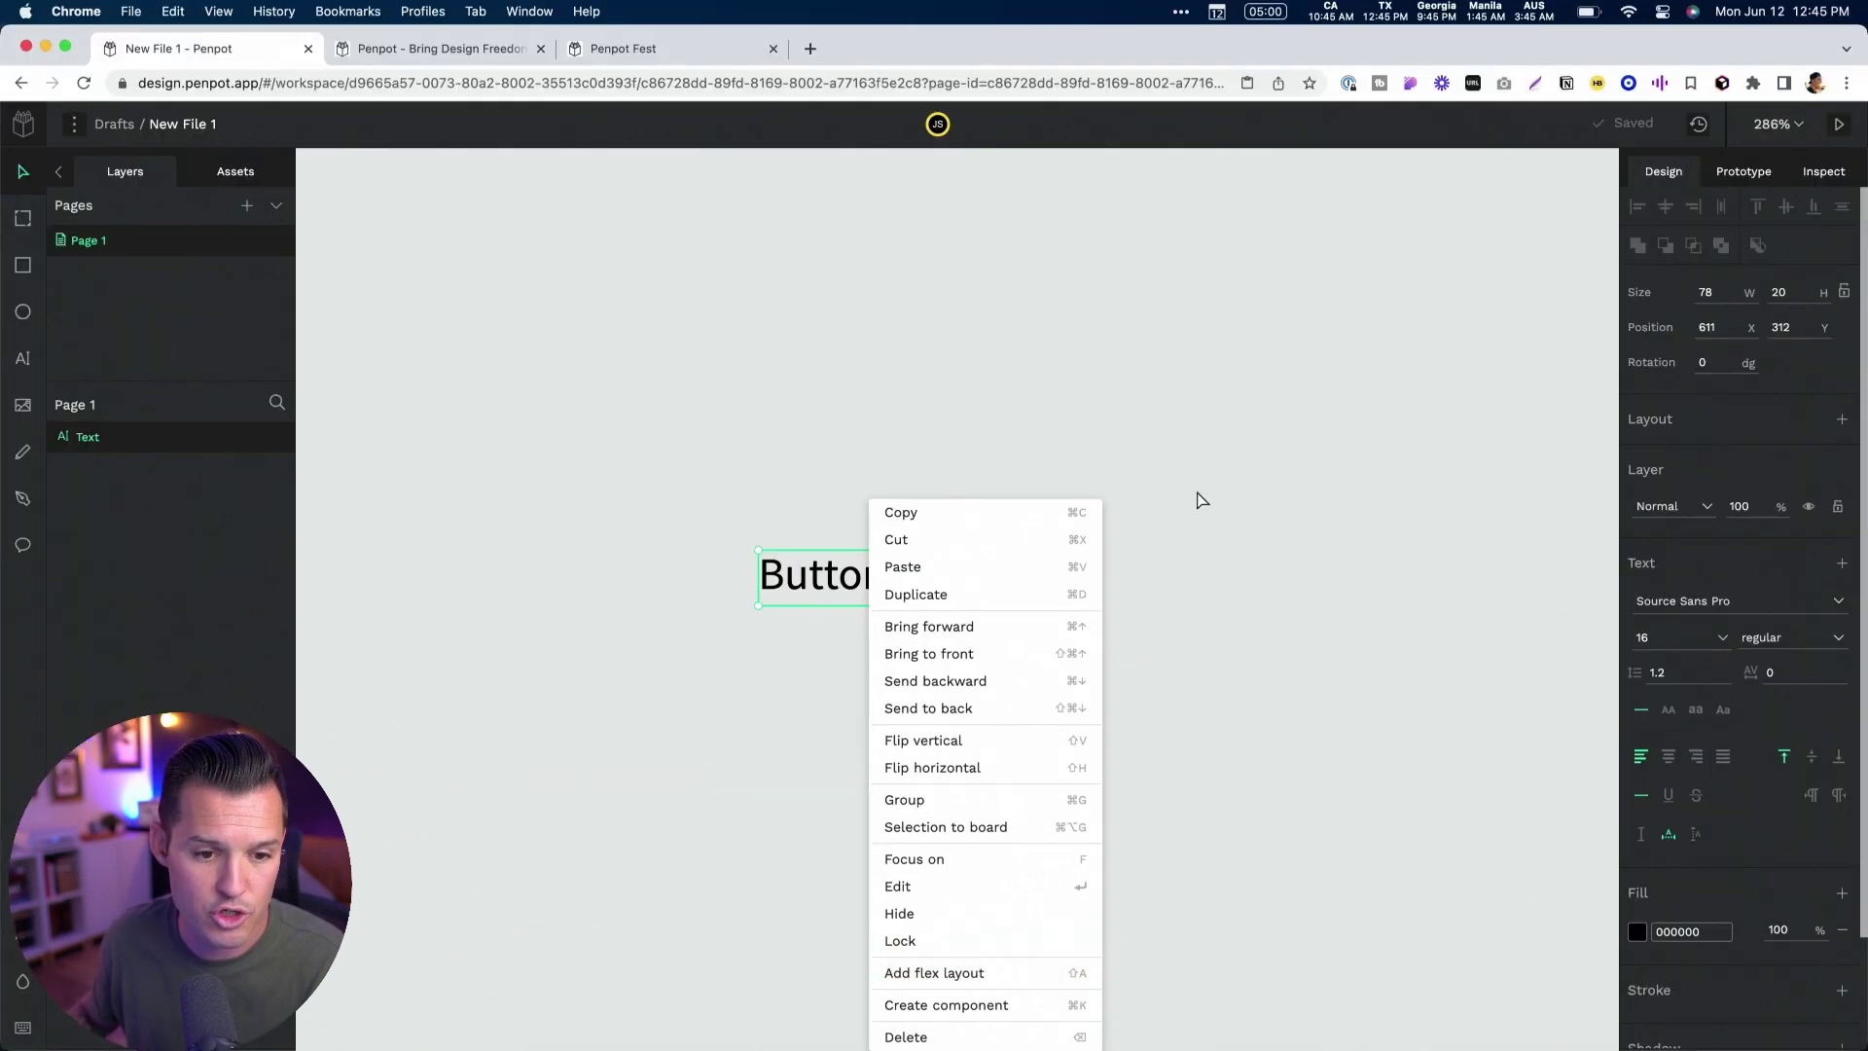
left_click(996, 465)
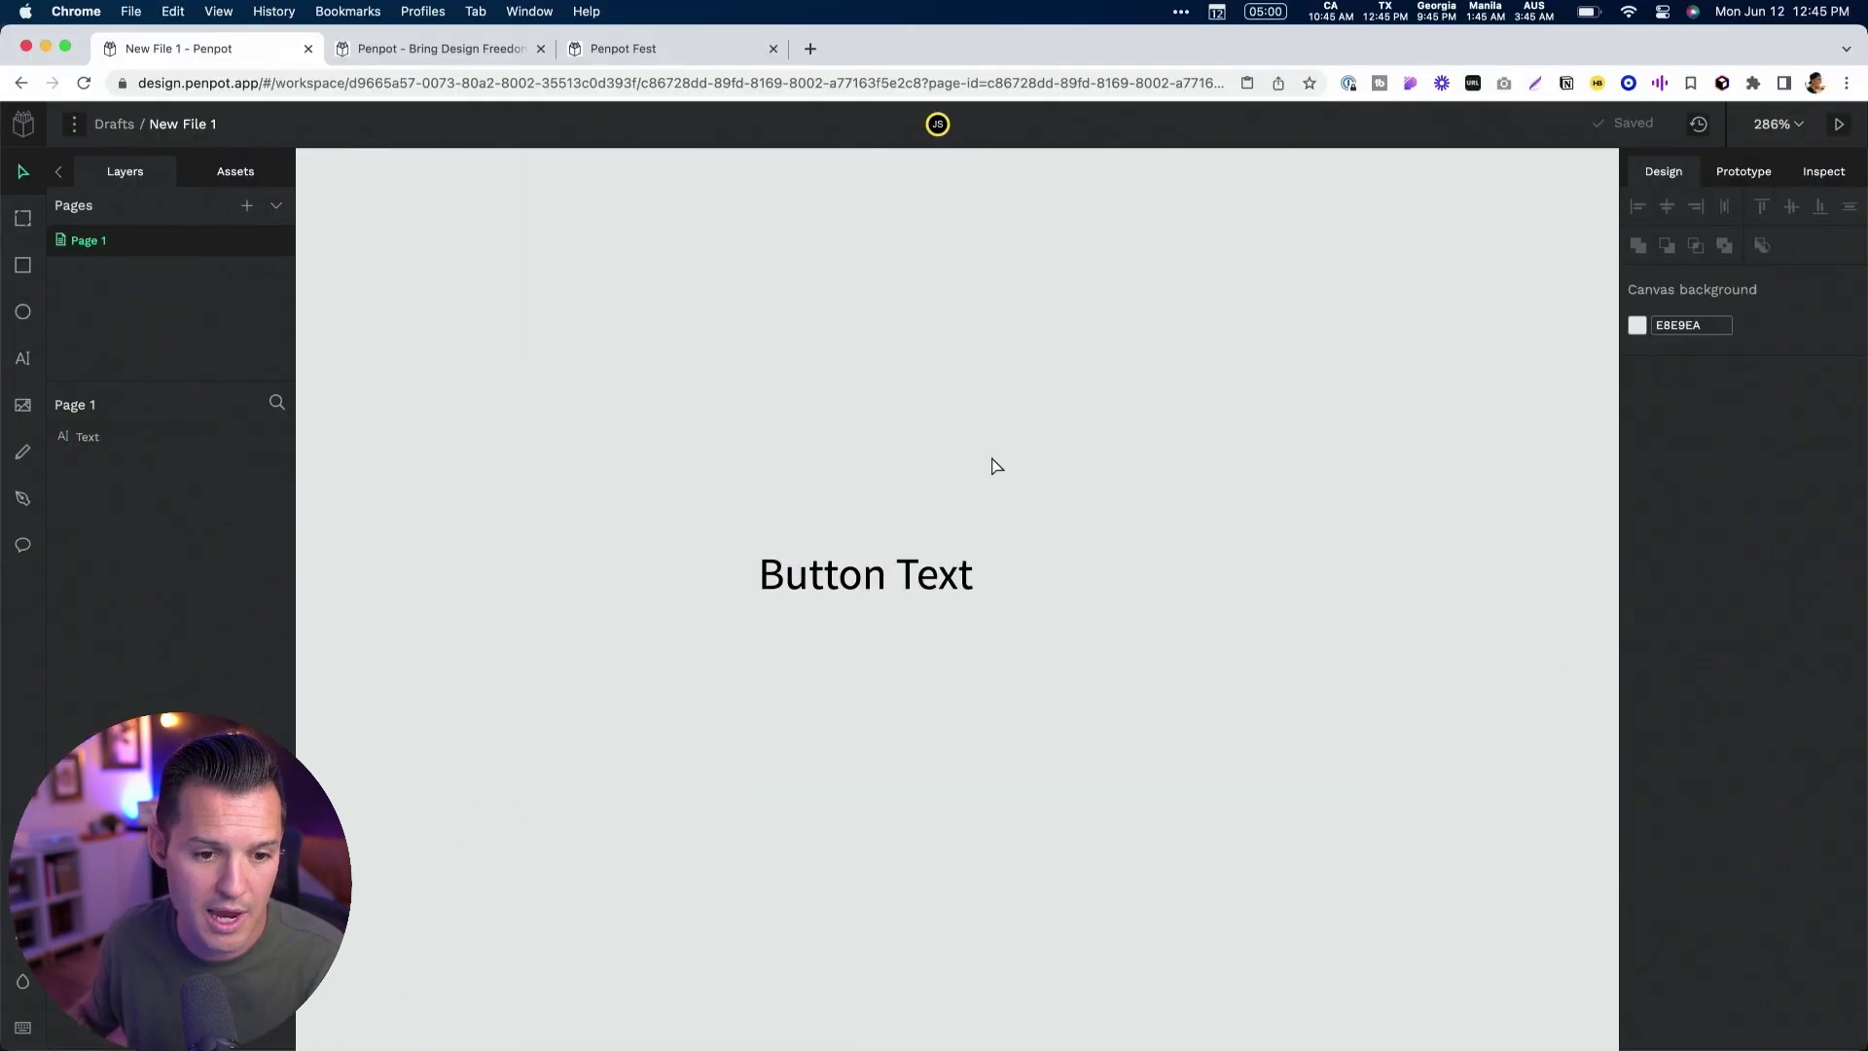
left_click(882, 572)
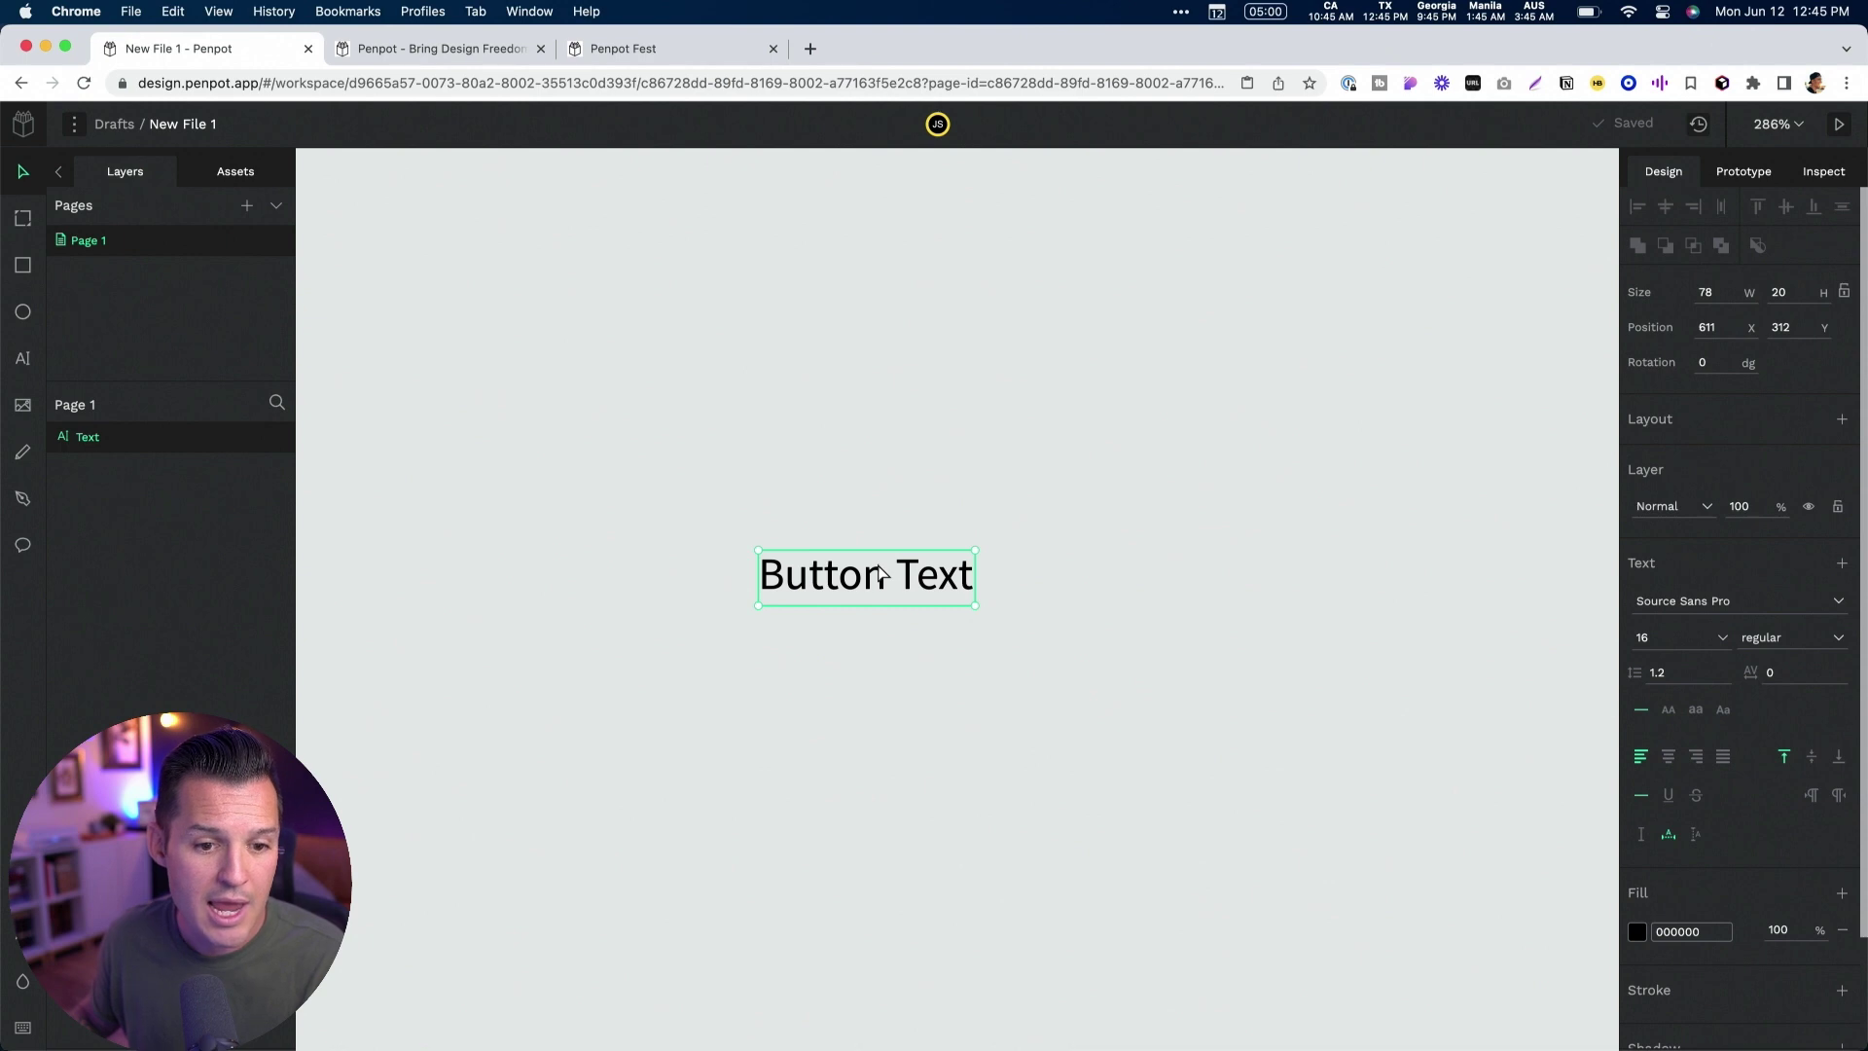
Wrap Button Text in a flex layout board and fill the board bright blue
key("shift+a")
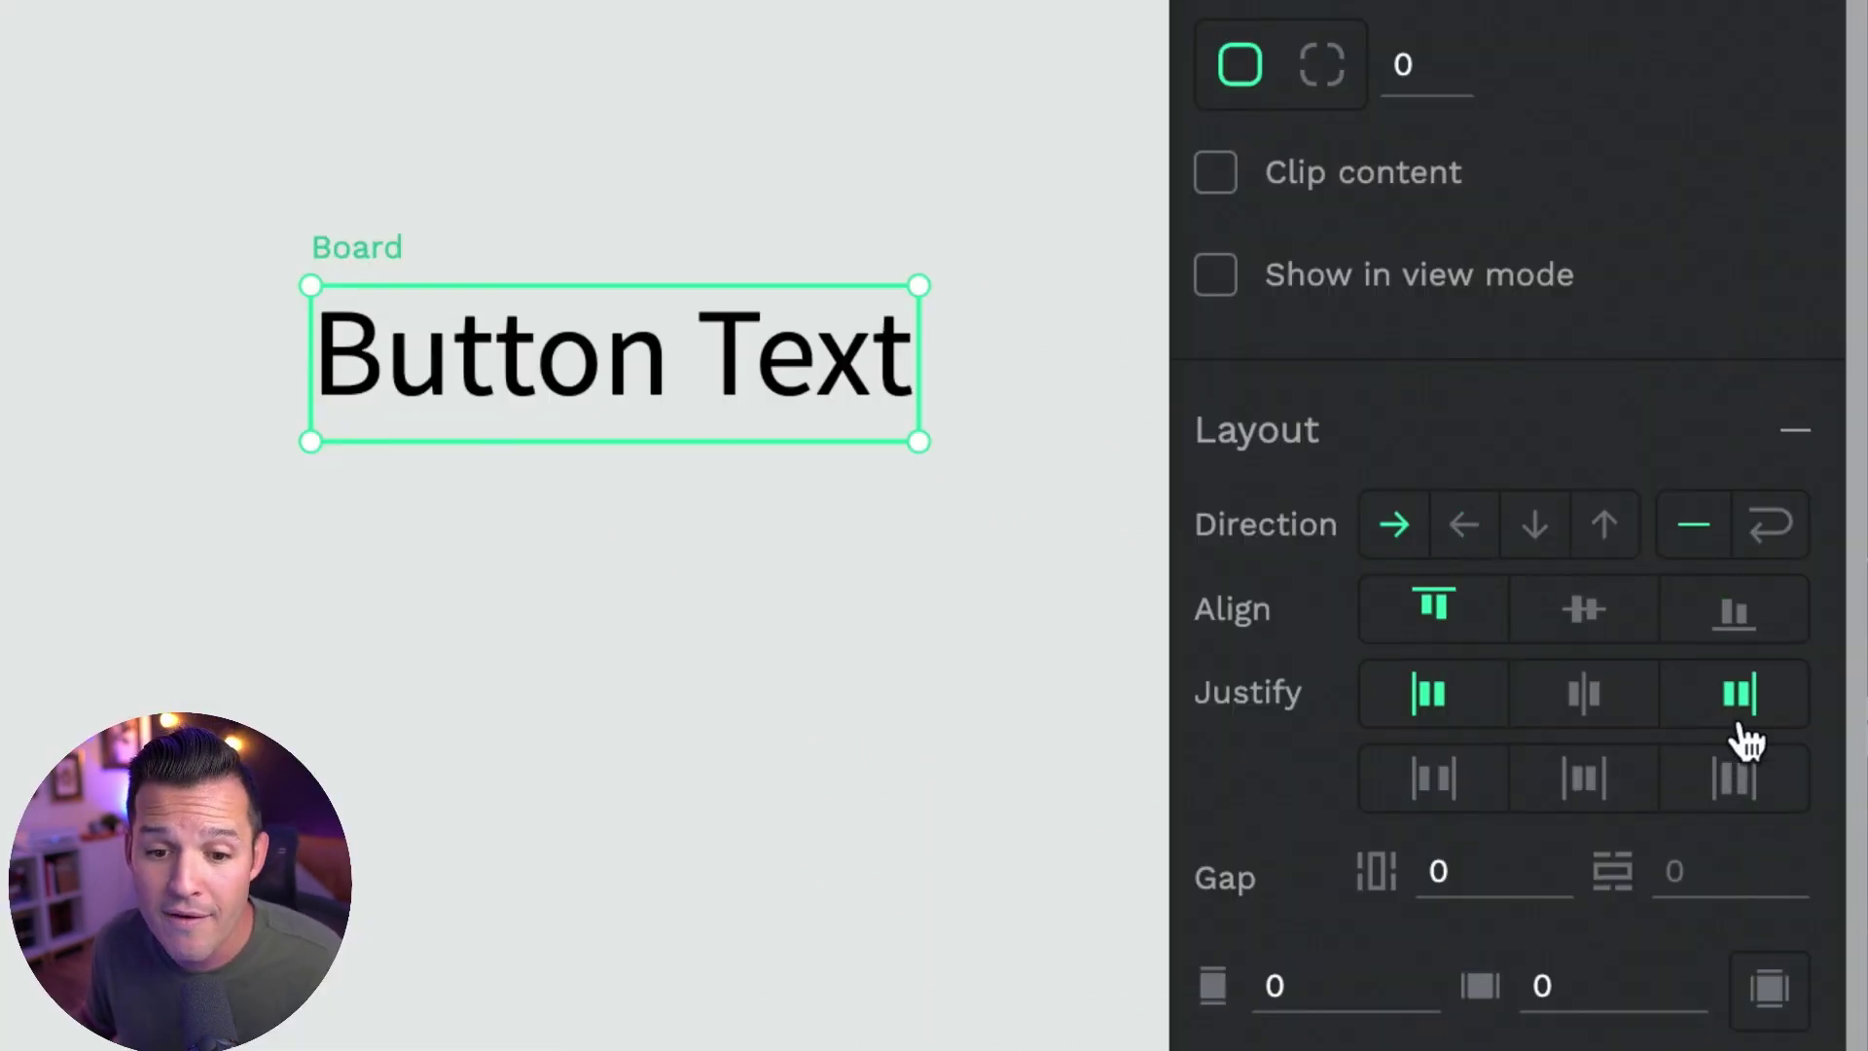
scroll(1450, 651, "down", 8)
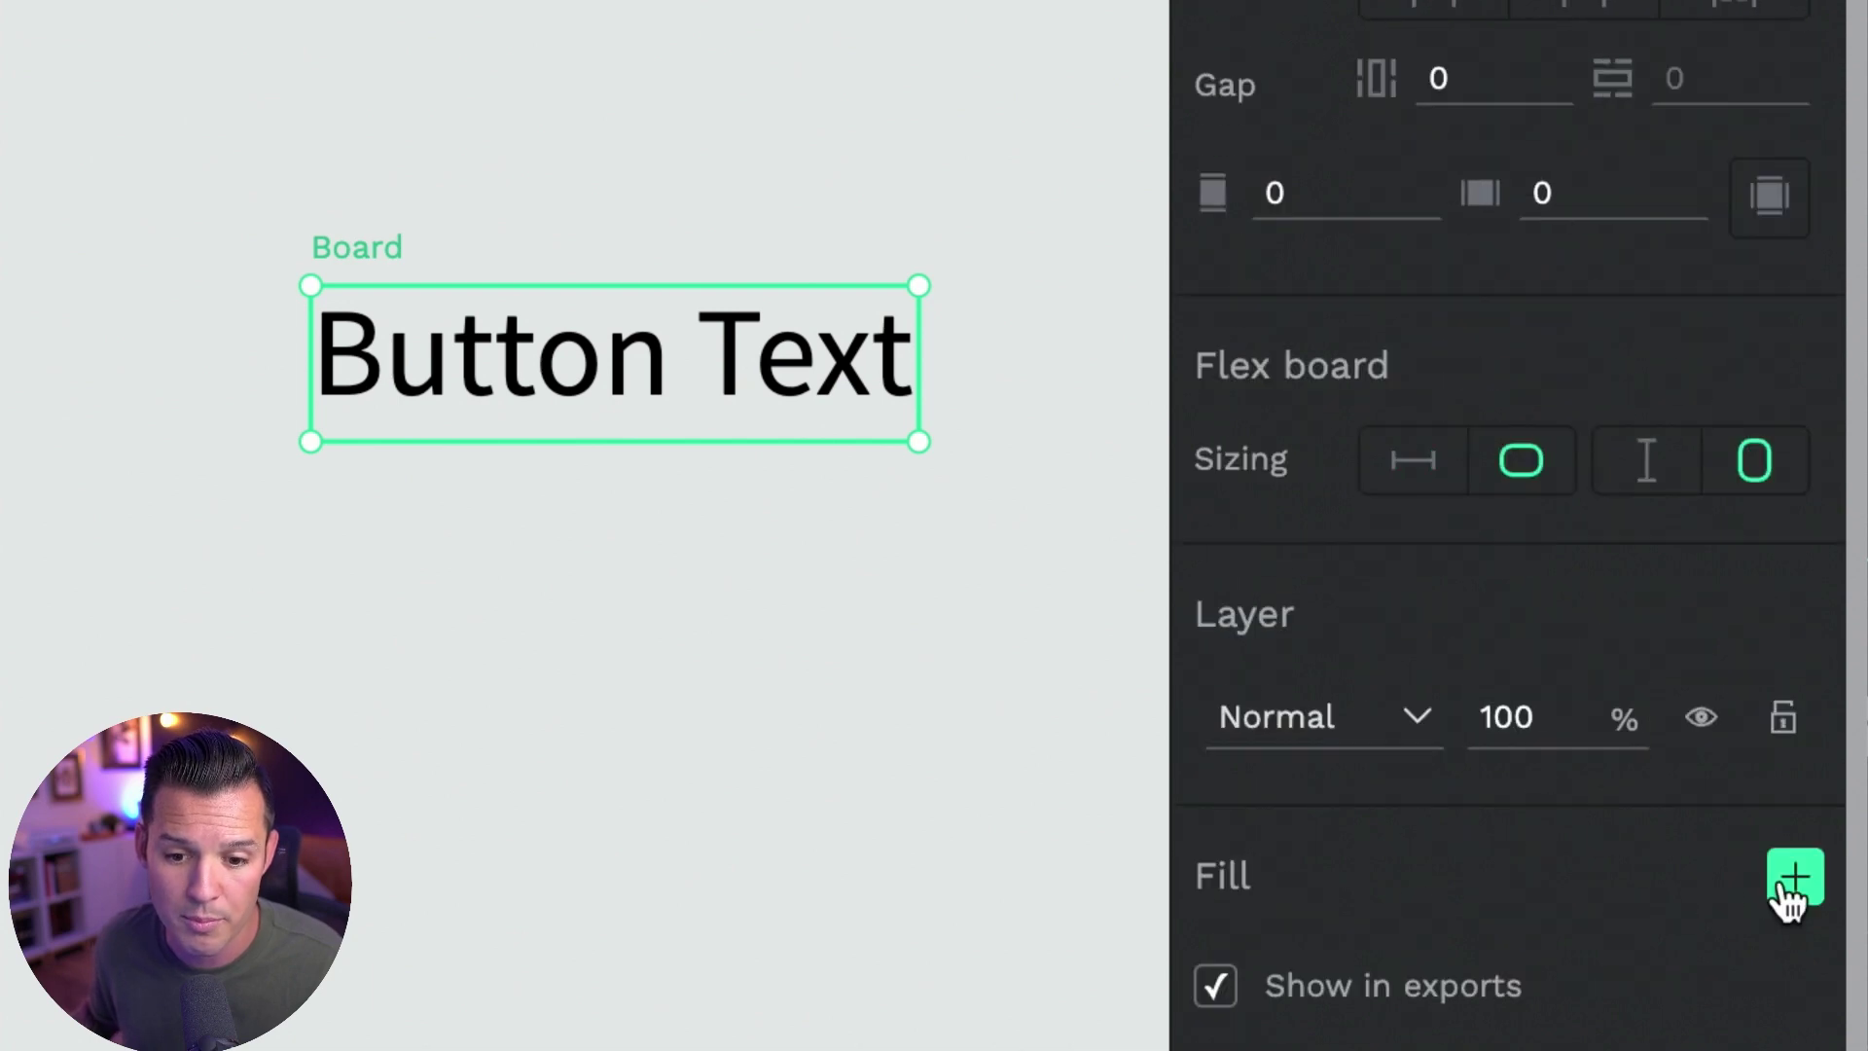
left_click(1792, 880)
scroll(1499, 854, "down", 1)
left_click(1226, 881)
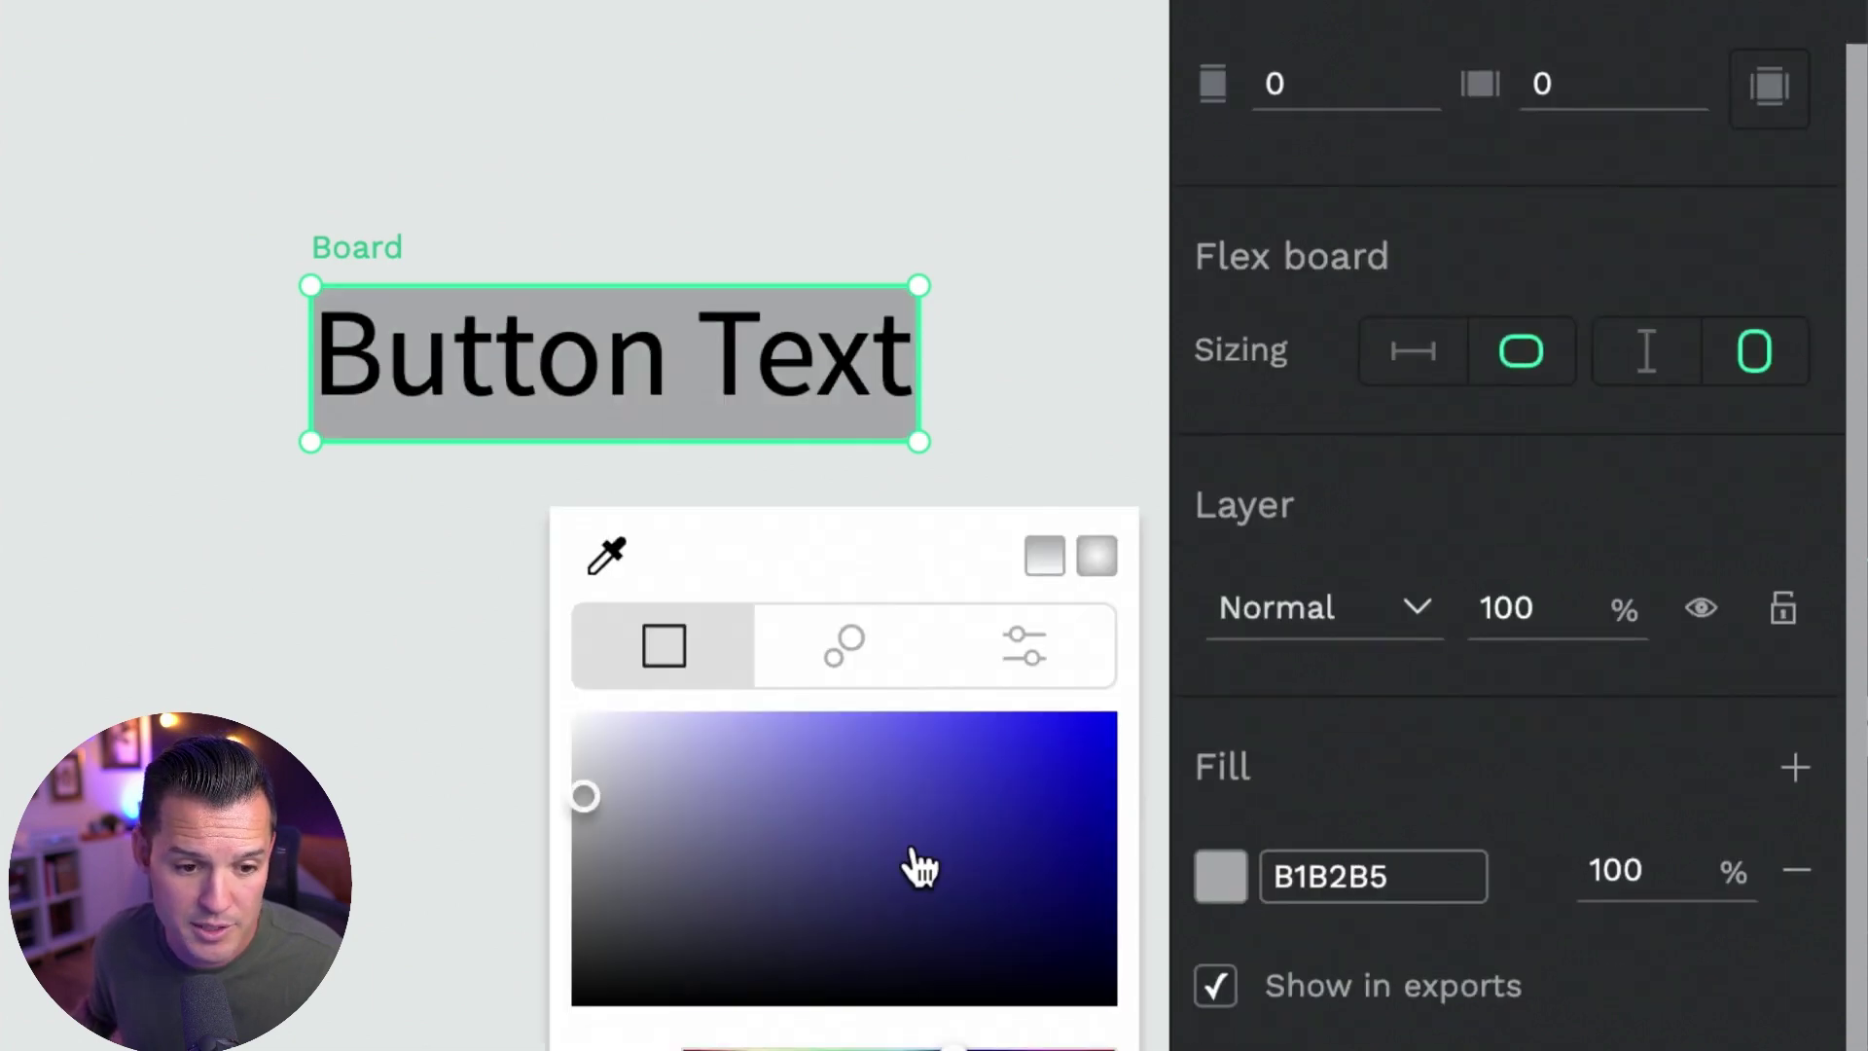
left_click_drag(913, 846, 1132, 722)
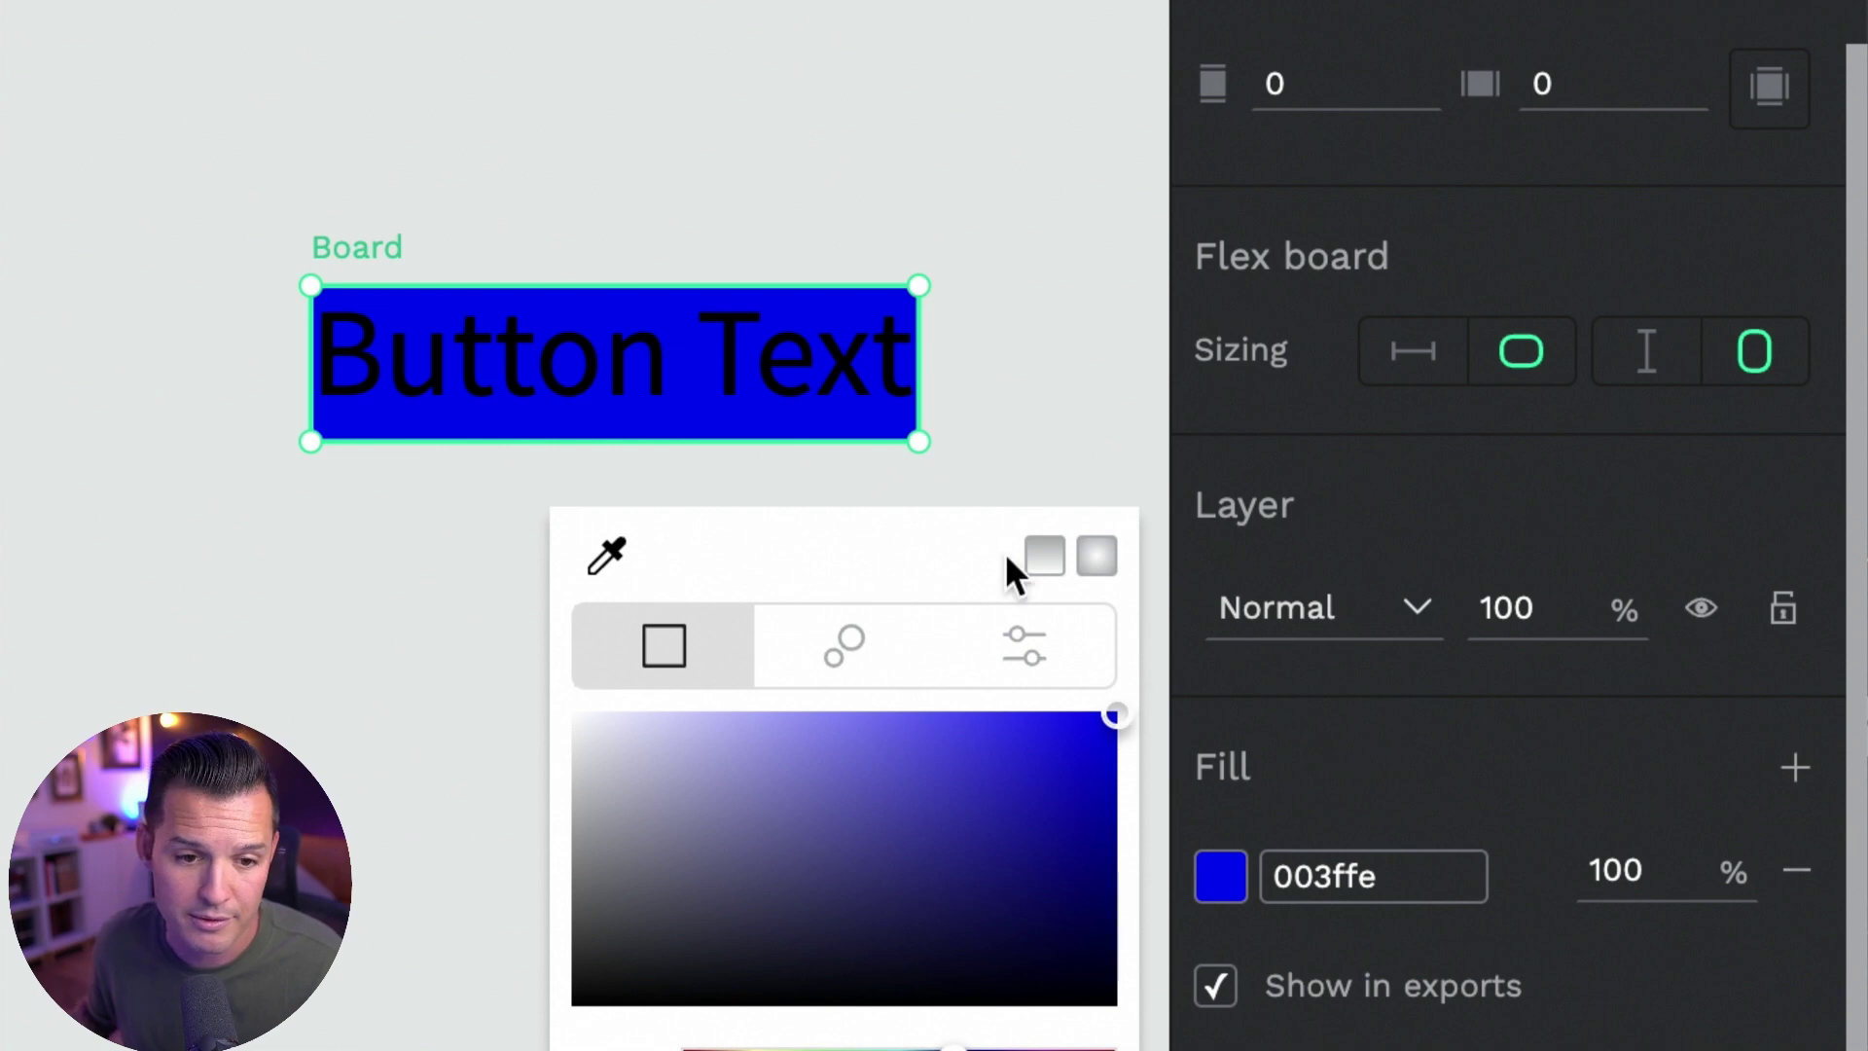
left_click(959, 262)
left_click(948, 301)
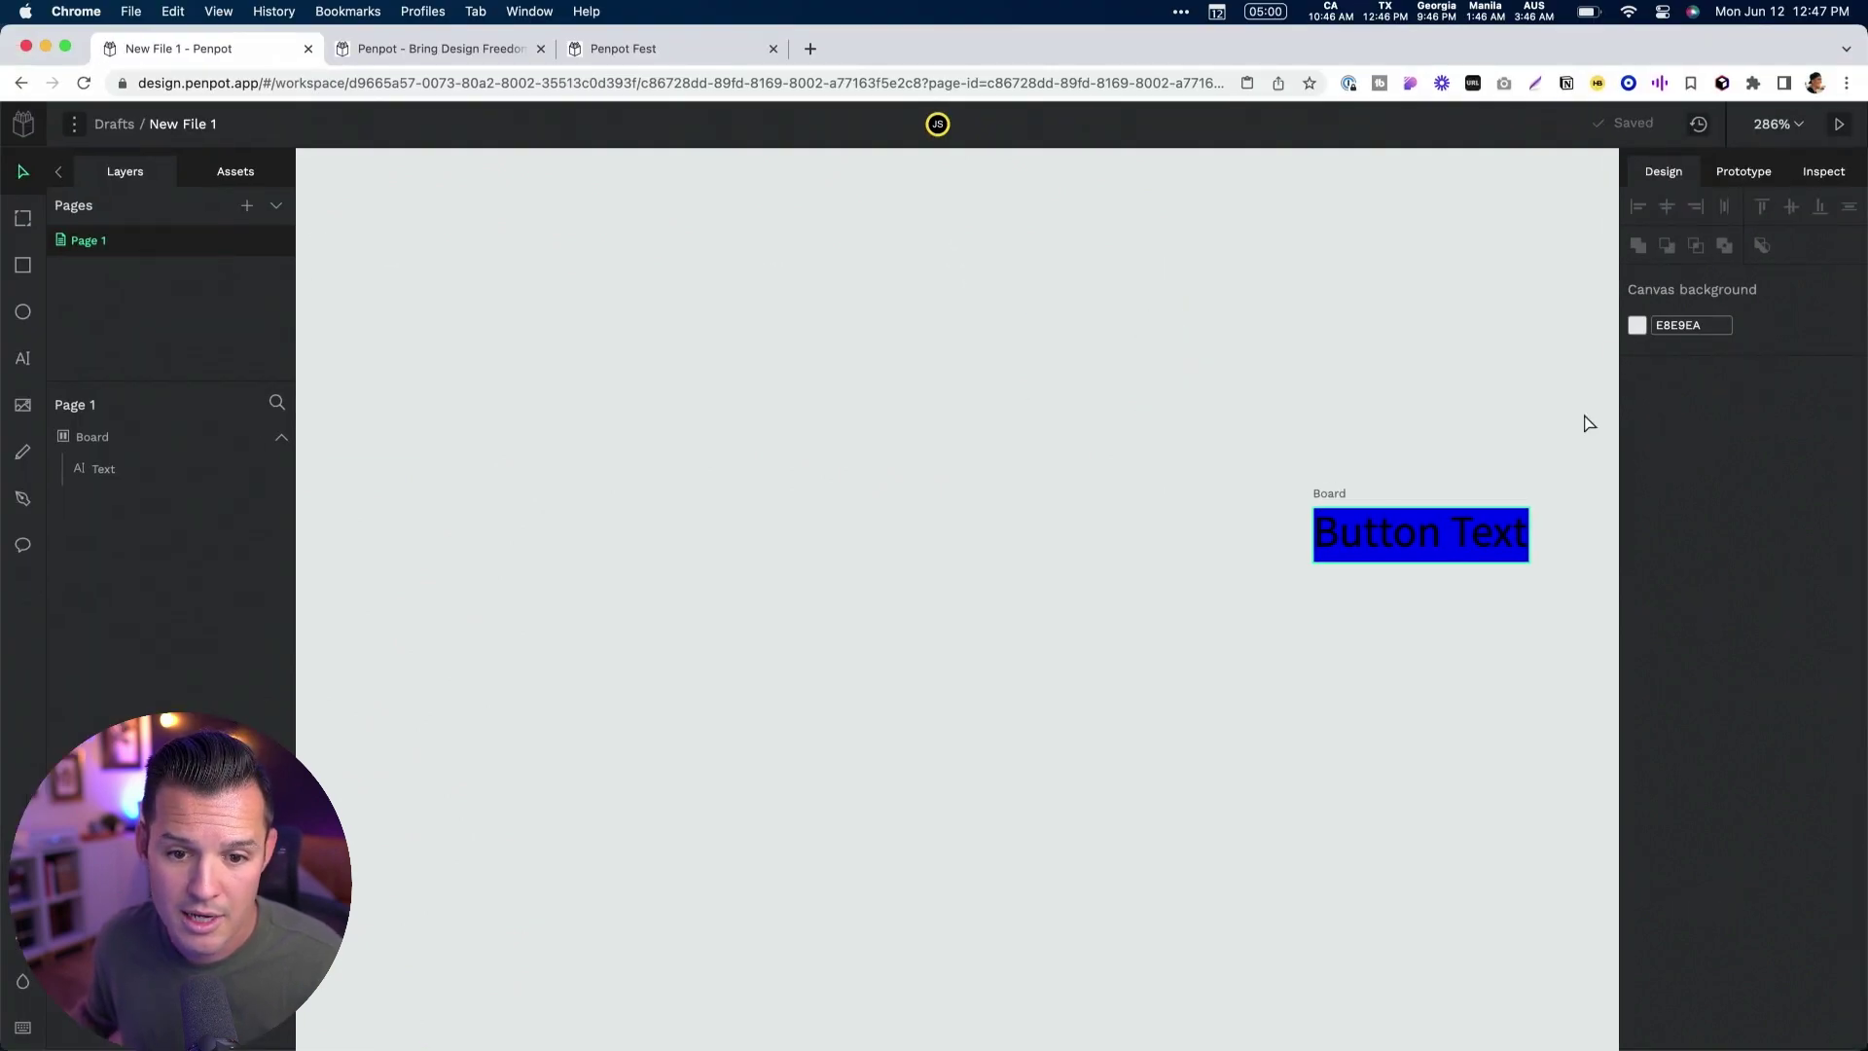
Change the Button Text fill to white
left_click(1421, 542)
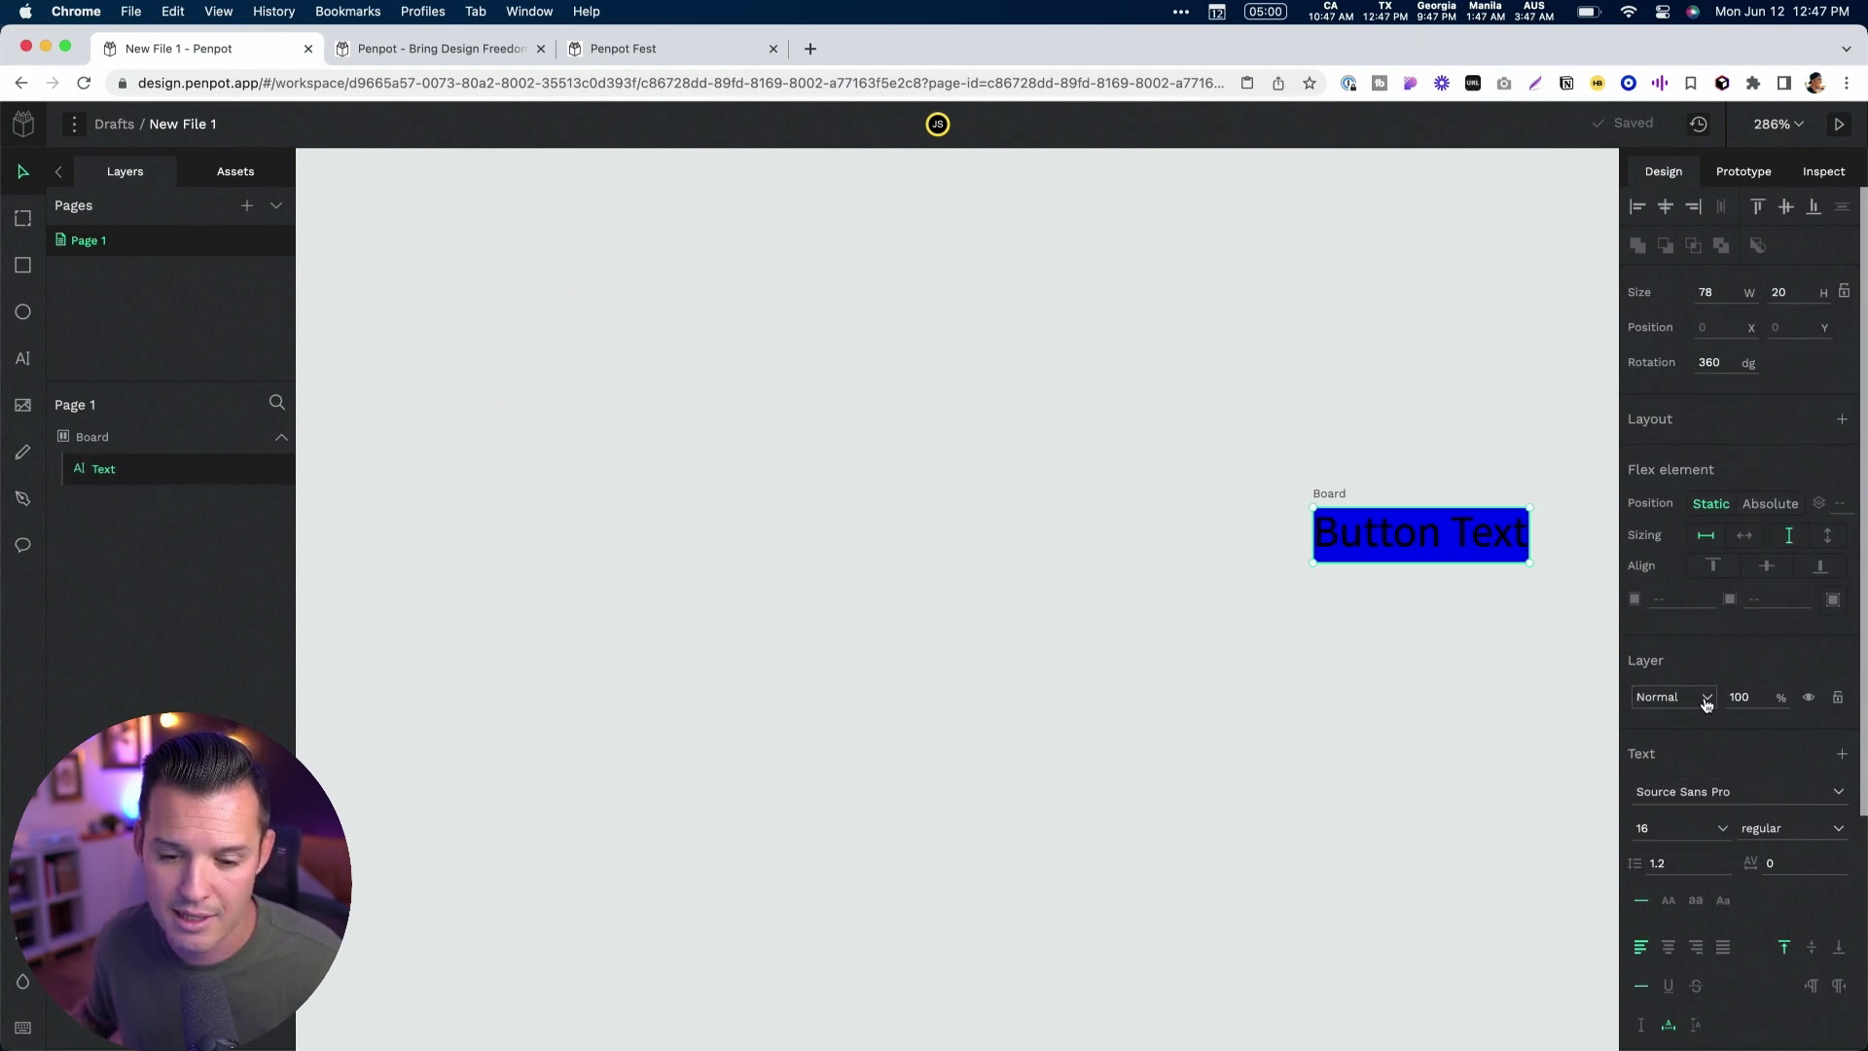
scroll(1686, 755, "down", 5)
left_click(1638, 852)
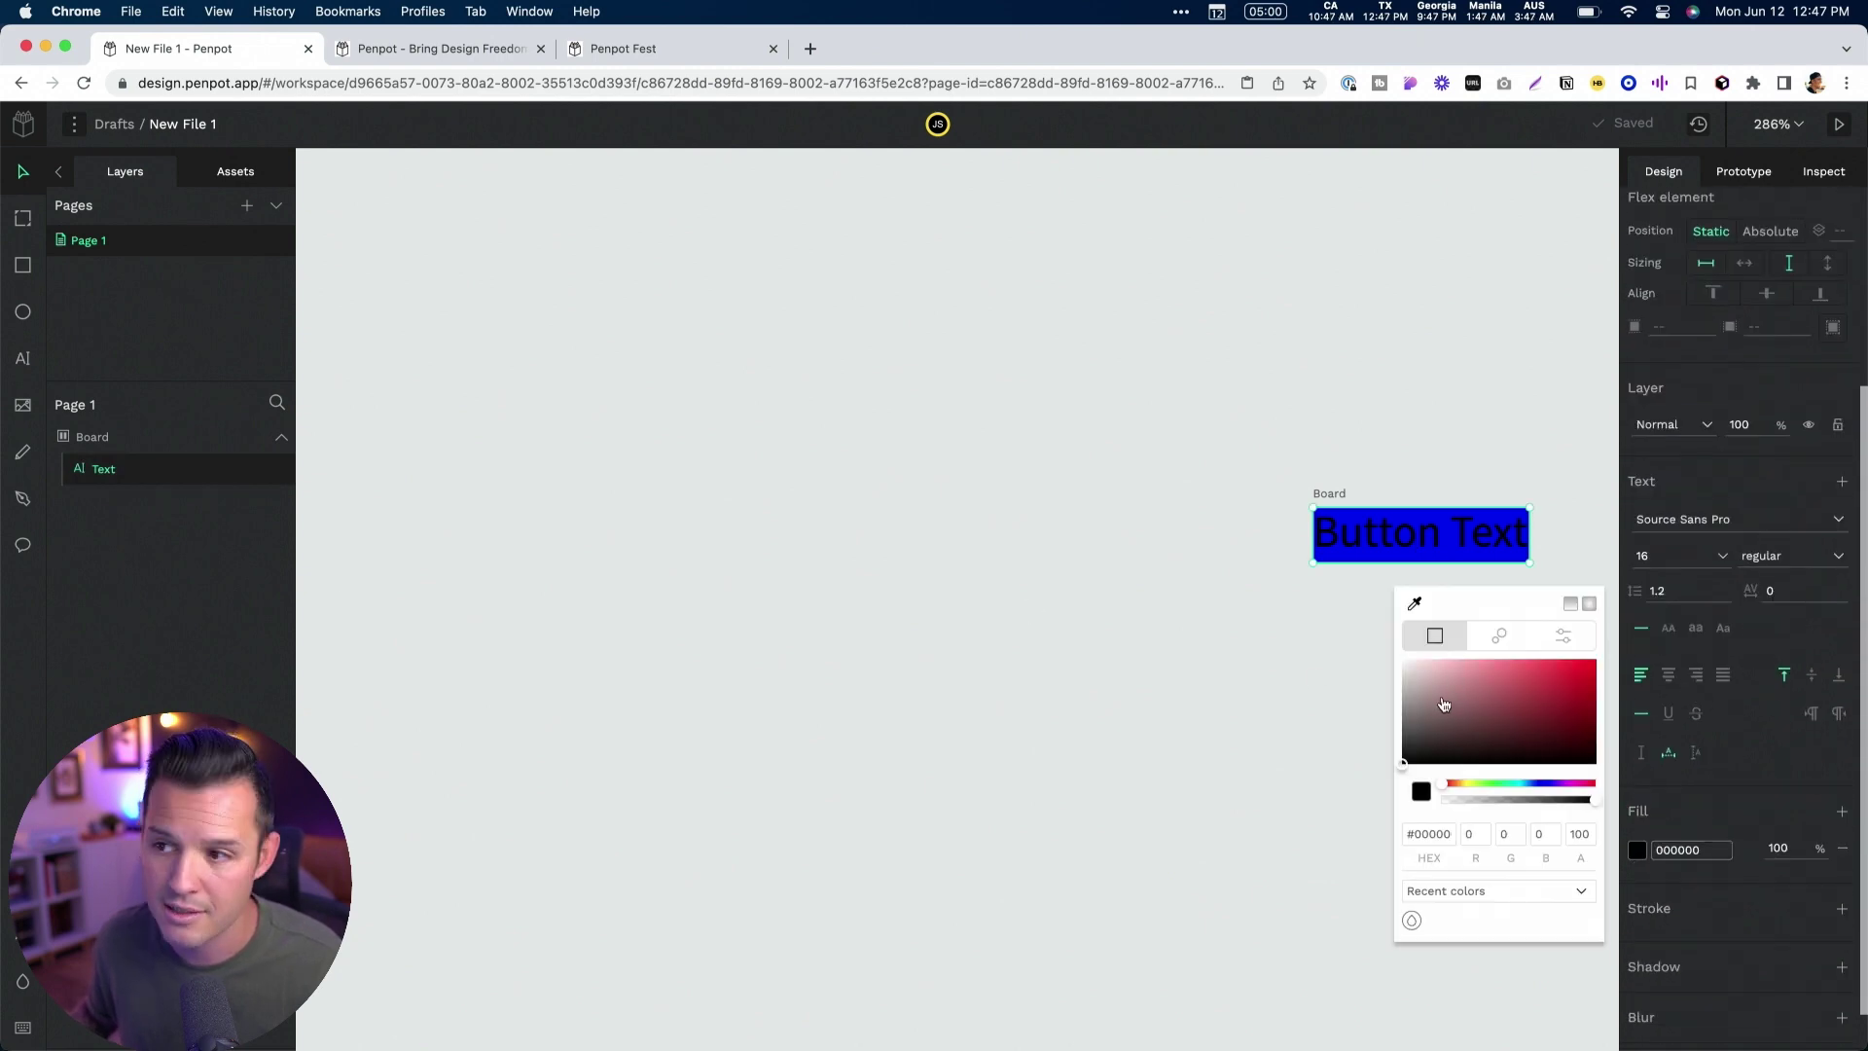
left_click_drag(1444, 704, 1255, 571)
left_click(1329, 479)
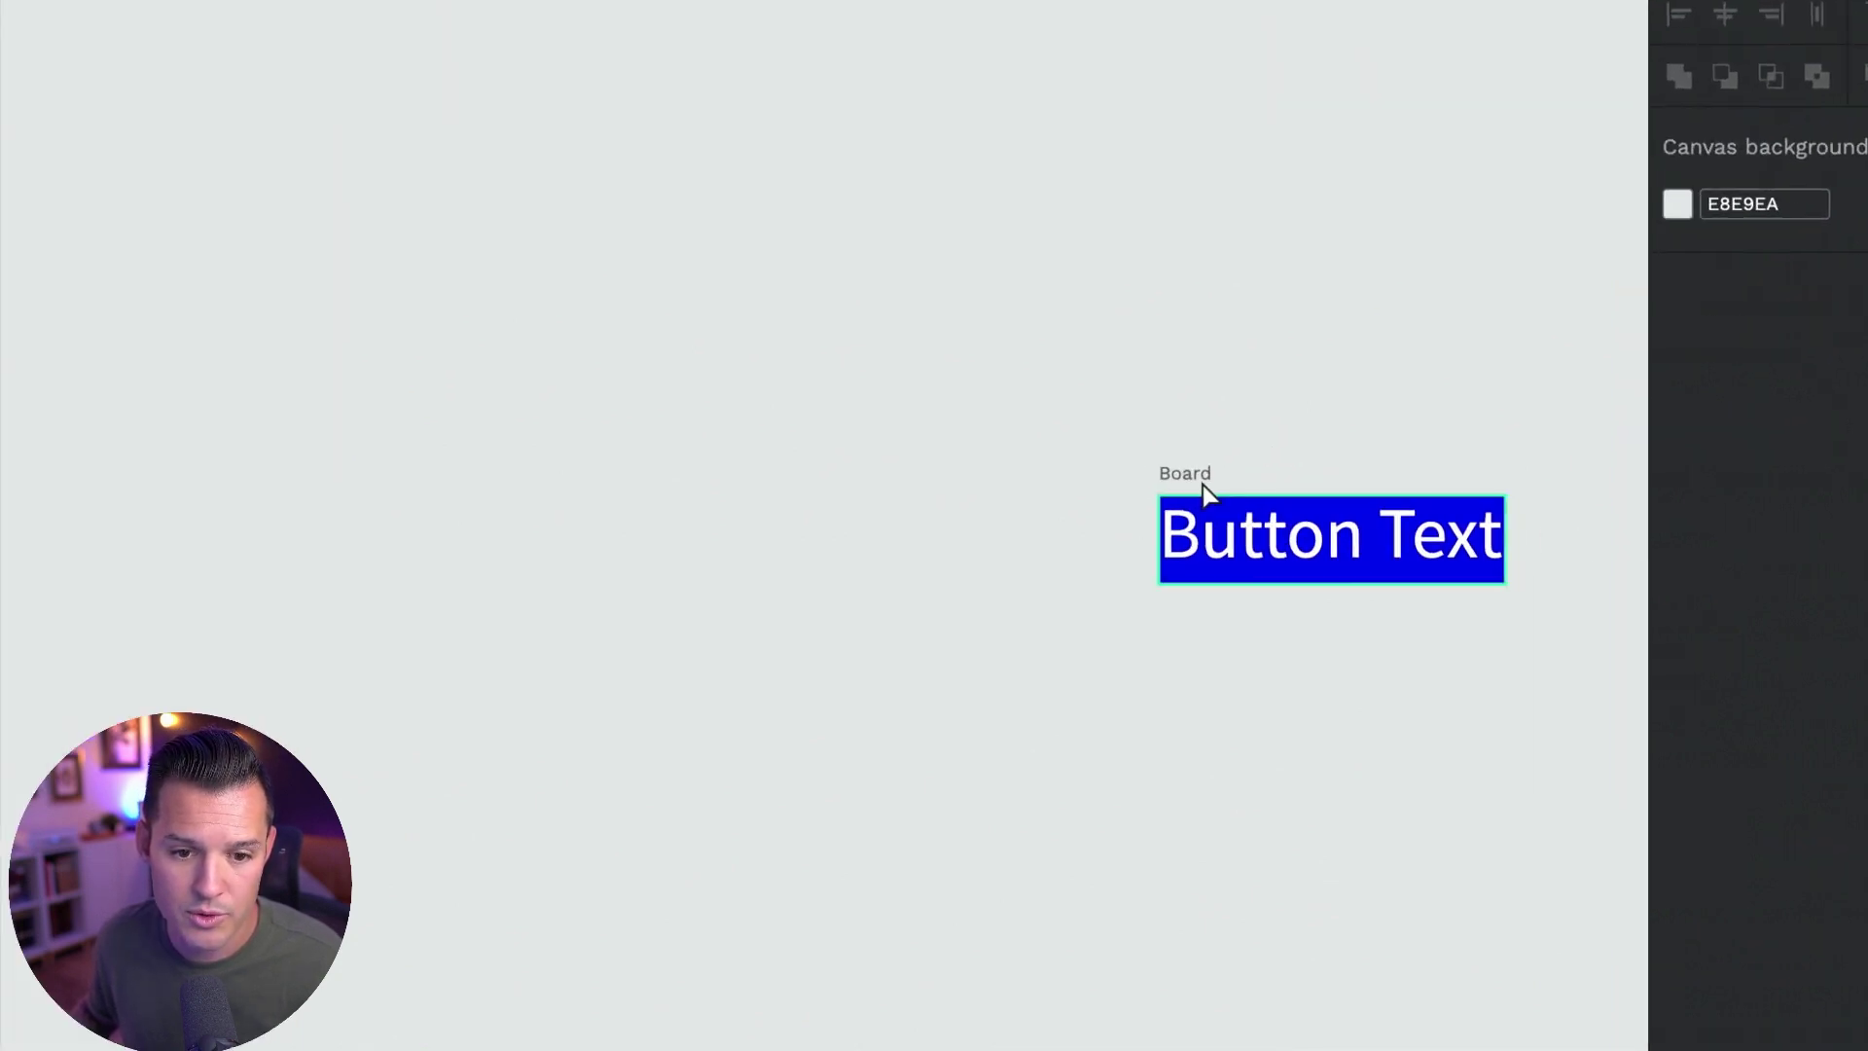
left_click(1204, 484)
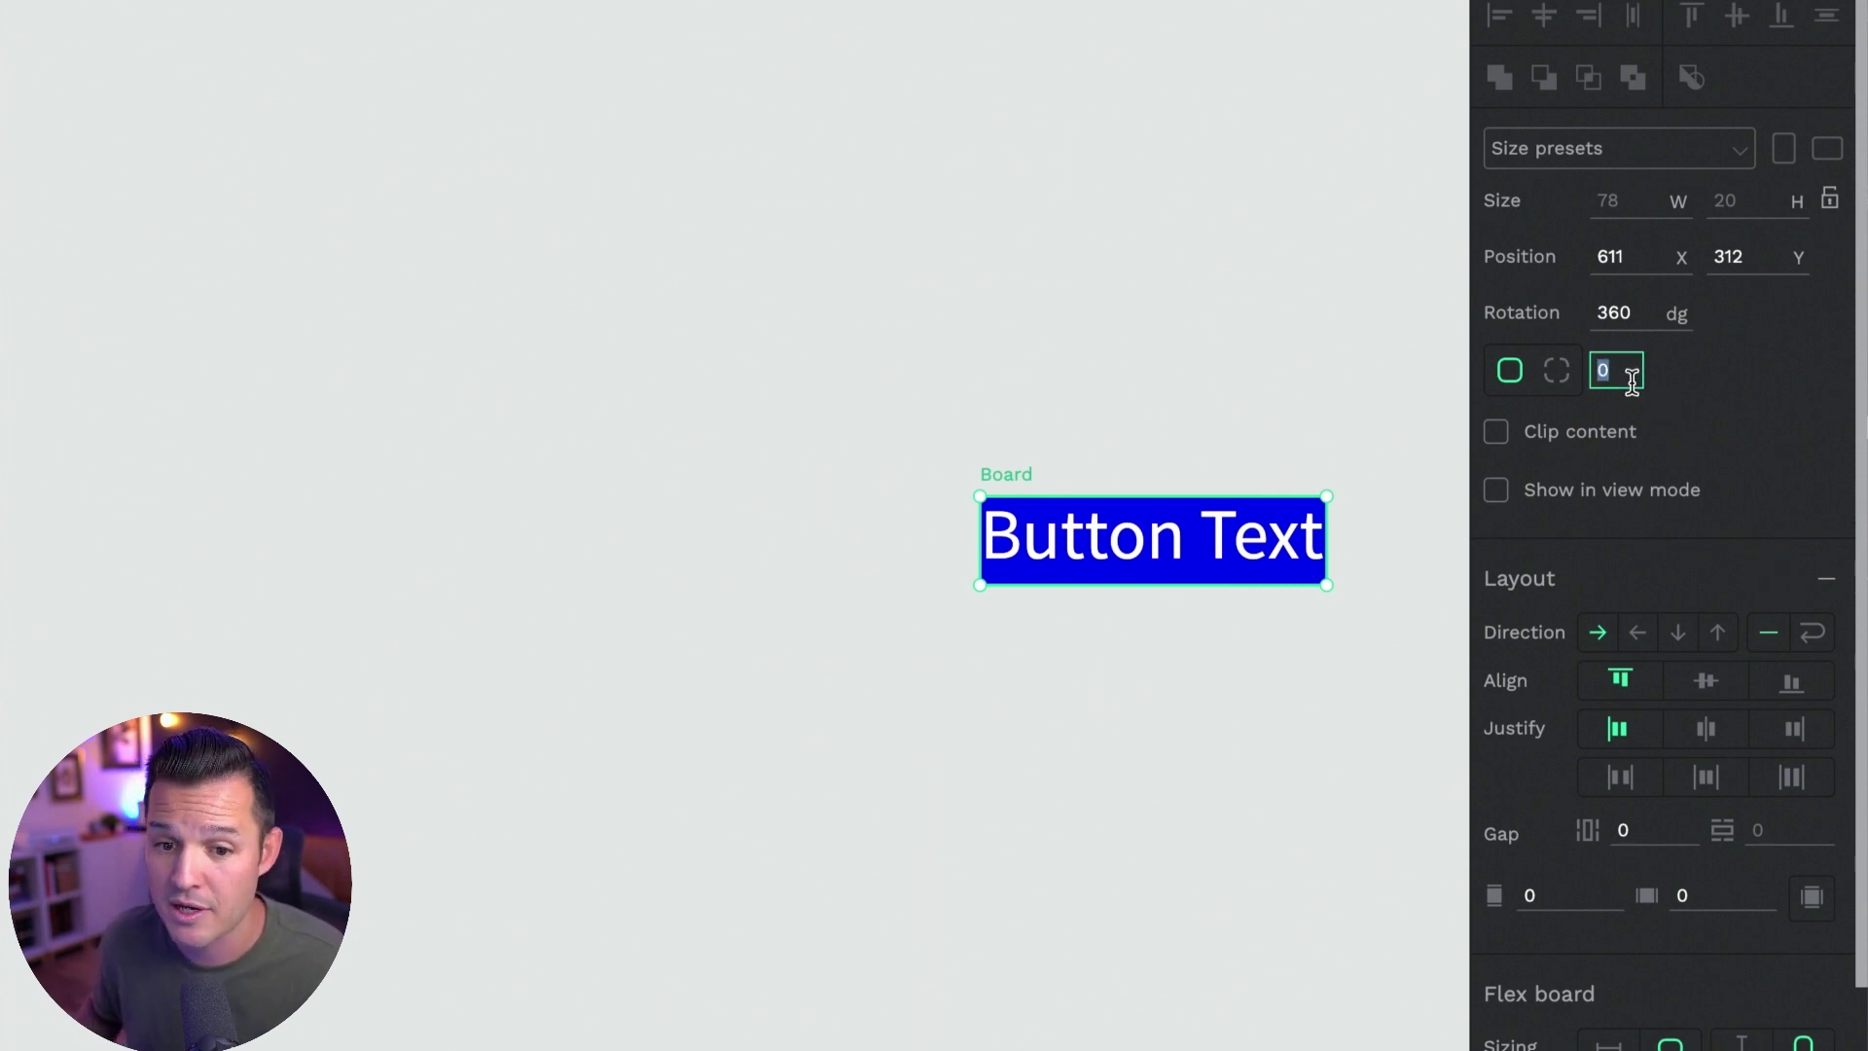
Give the button board corner radius 8 and 10 vertical and horizontal padding
type("10")
key("Return")
type("8")
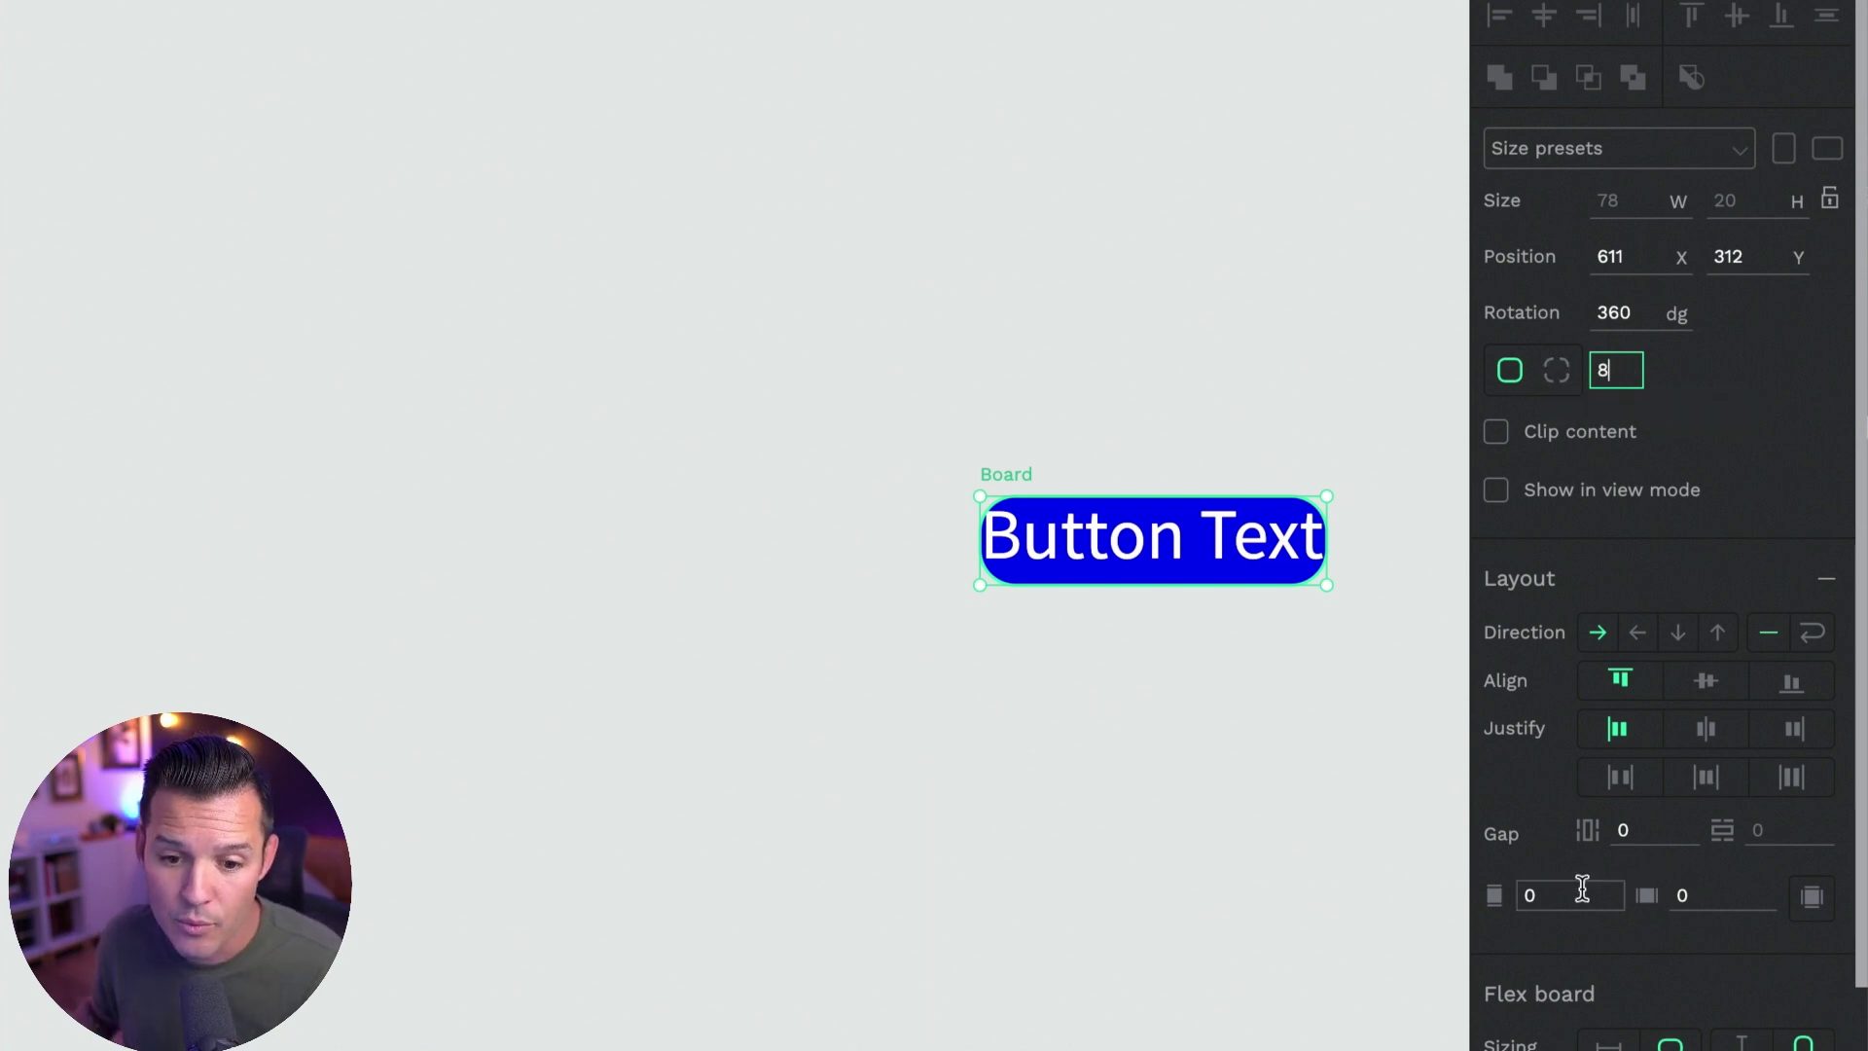
left_click(1589, 887)
type("10")
key("Return")
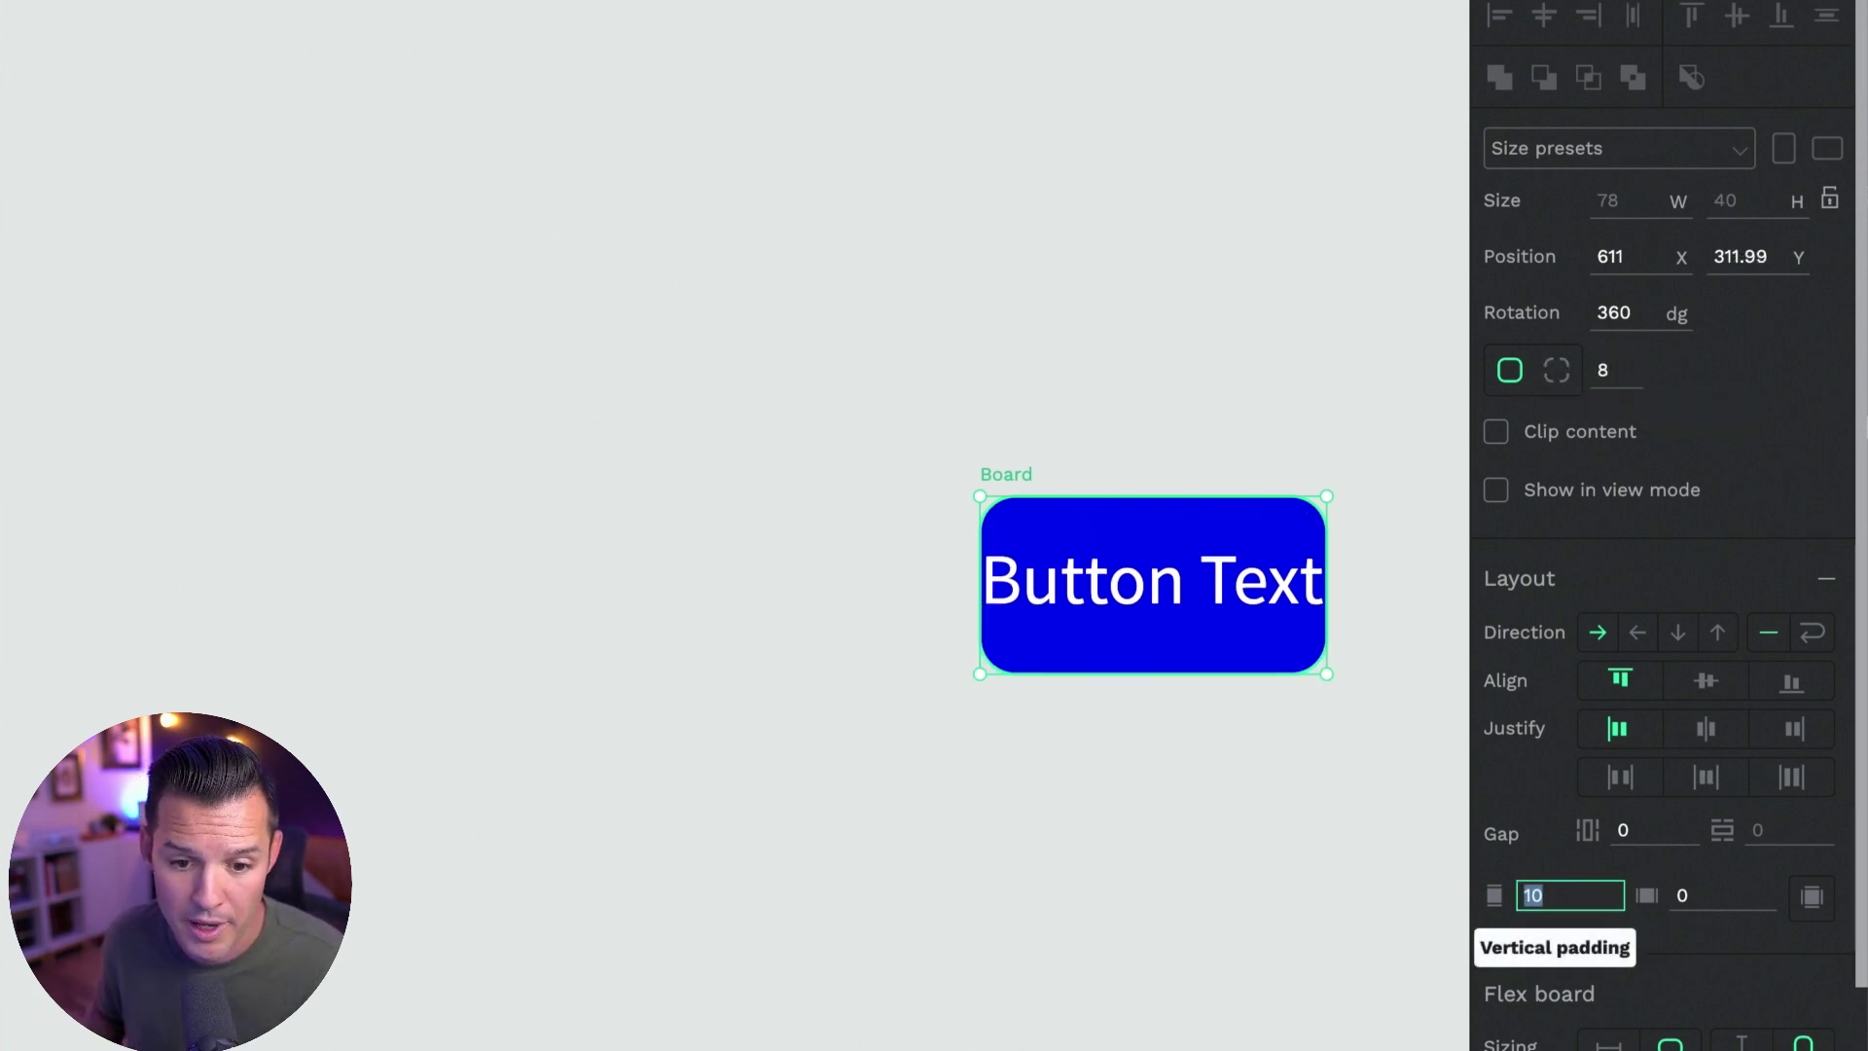
key("Tab")
type("10")
key("Return")
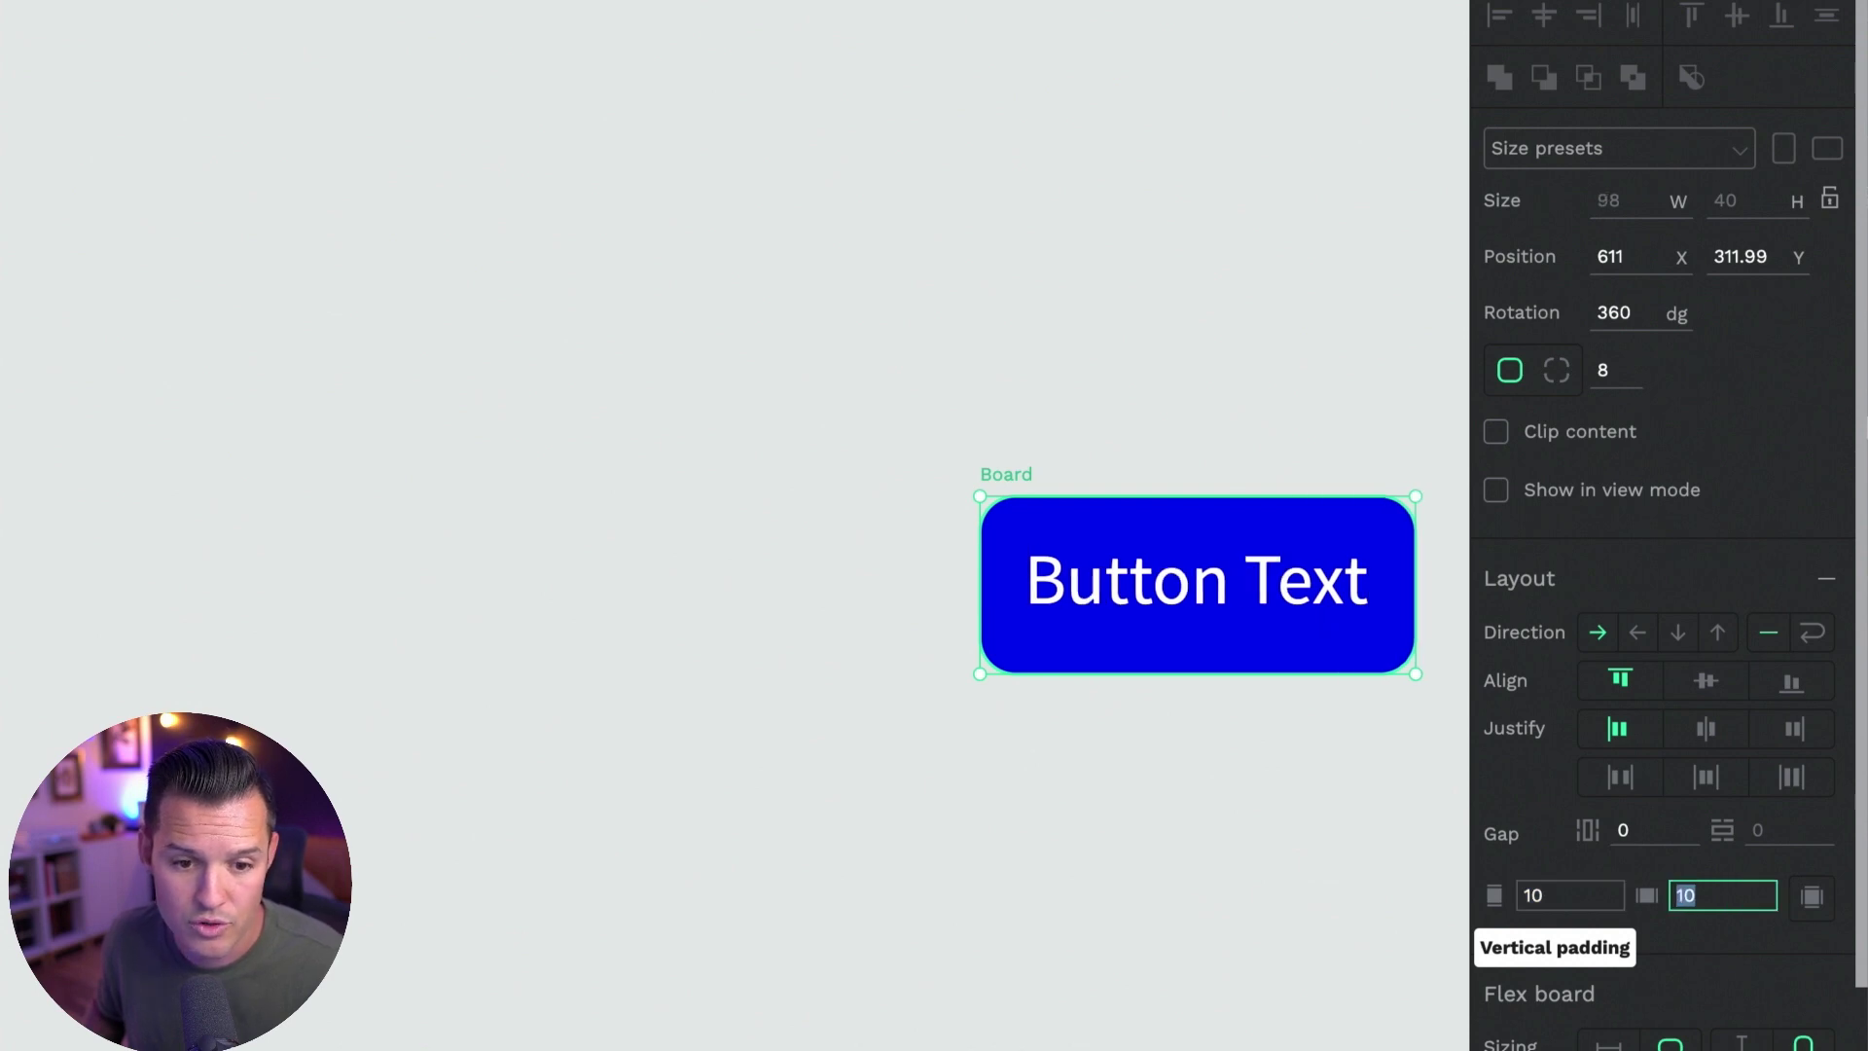
Move the button board up and to the left
left_click(1030, 431)
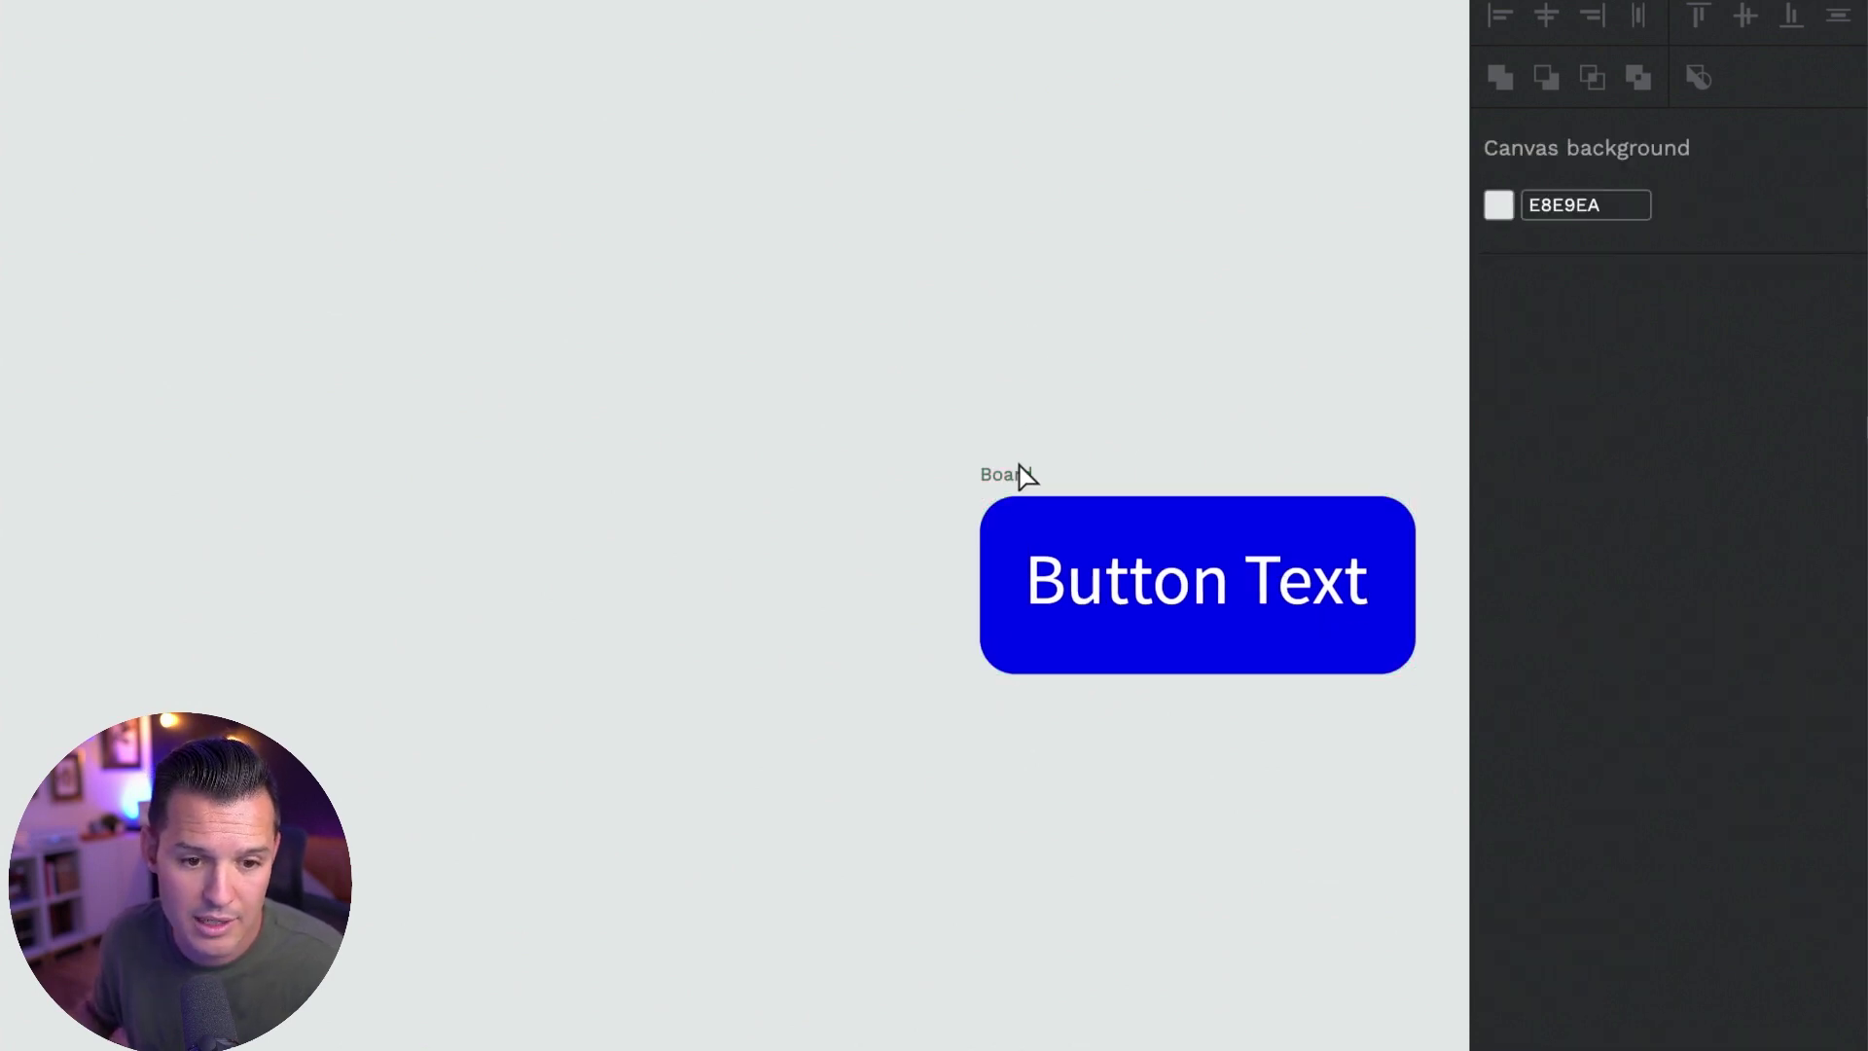
left_click_drag(1021, 474, 559, 411)
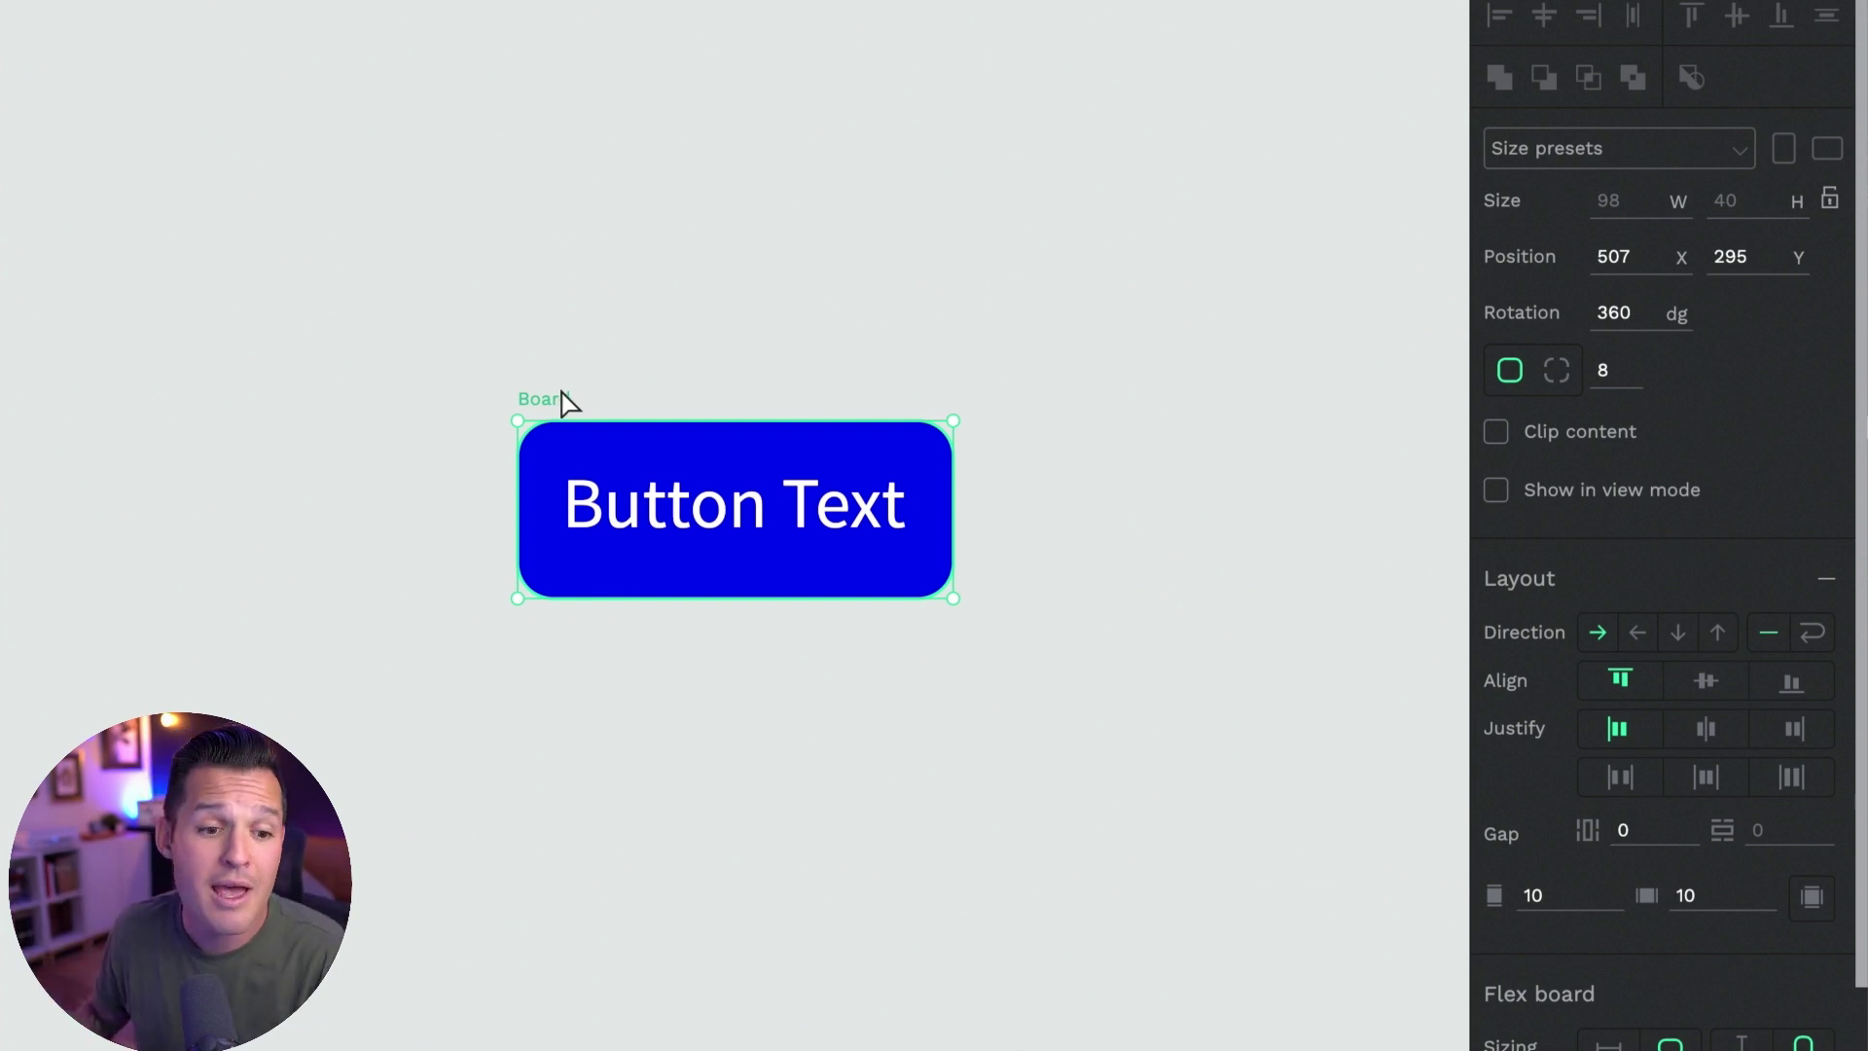
left_click(758, 513)
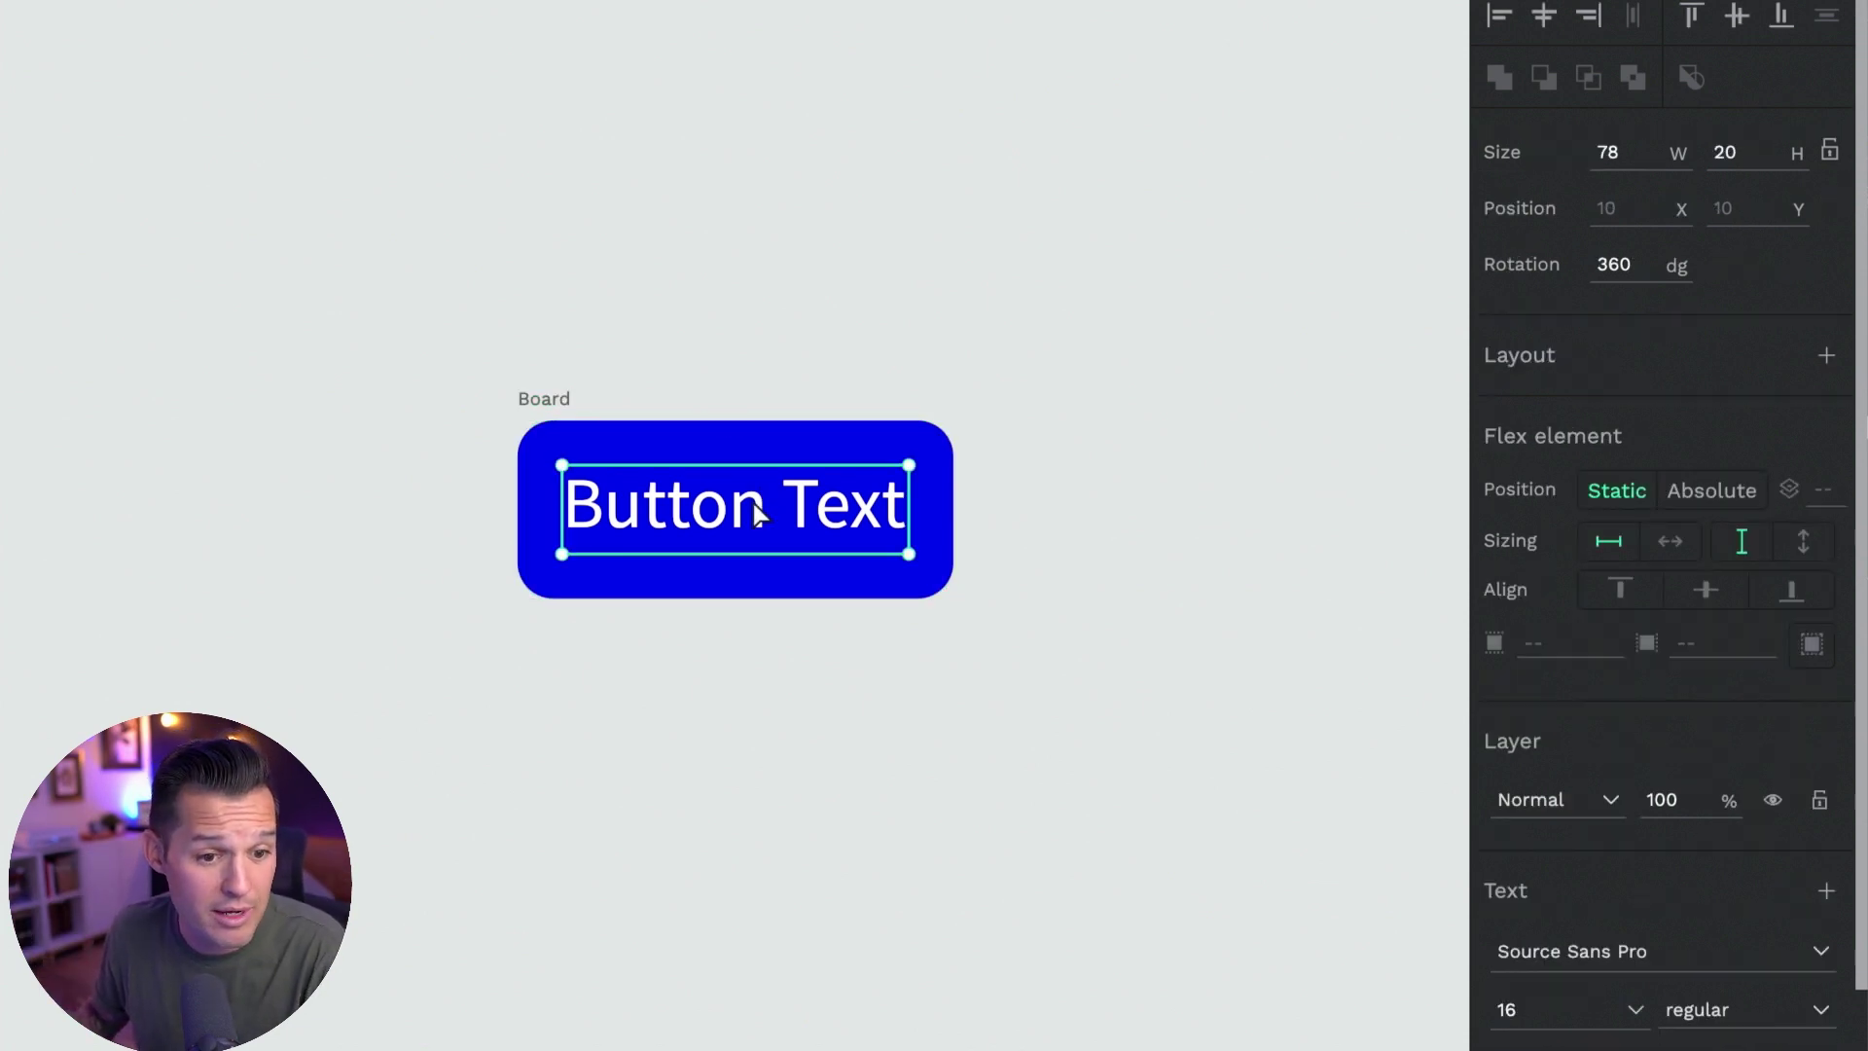
double_click(757, 512)
key("ctrl+c")
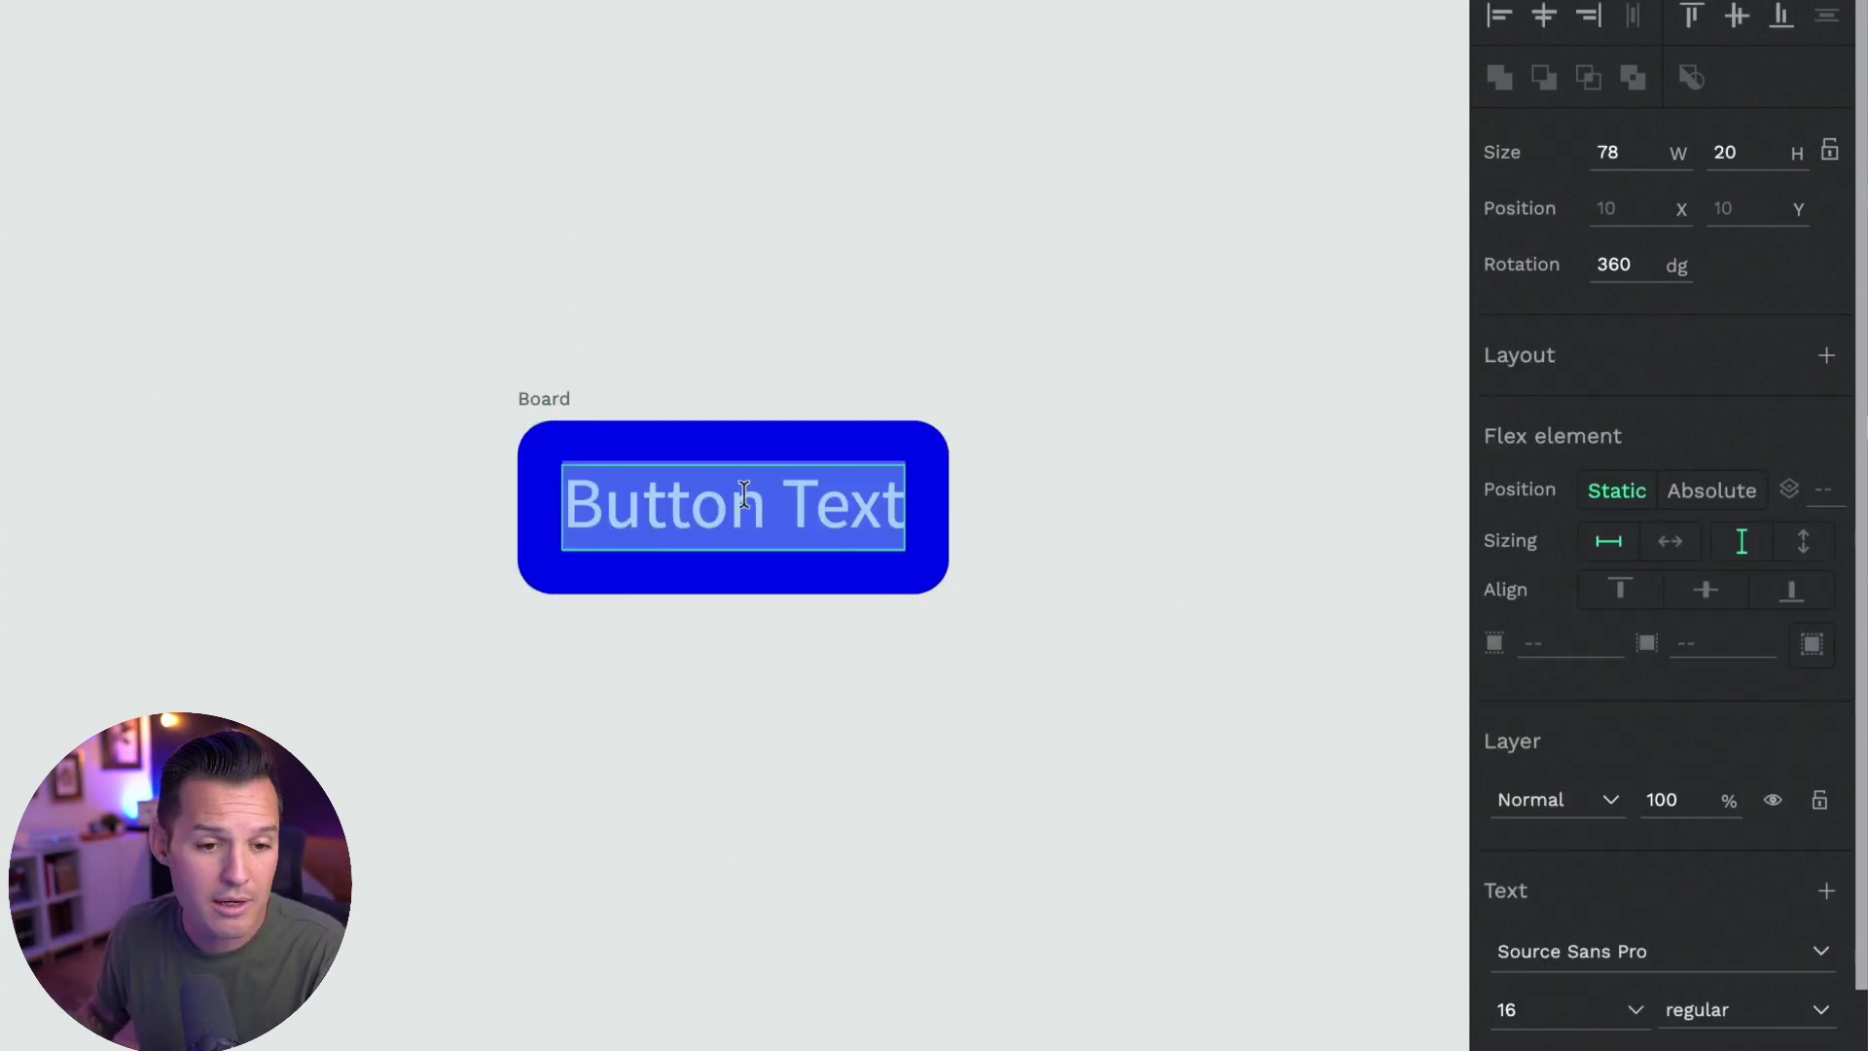
key("Right")
key("ctrl+v")
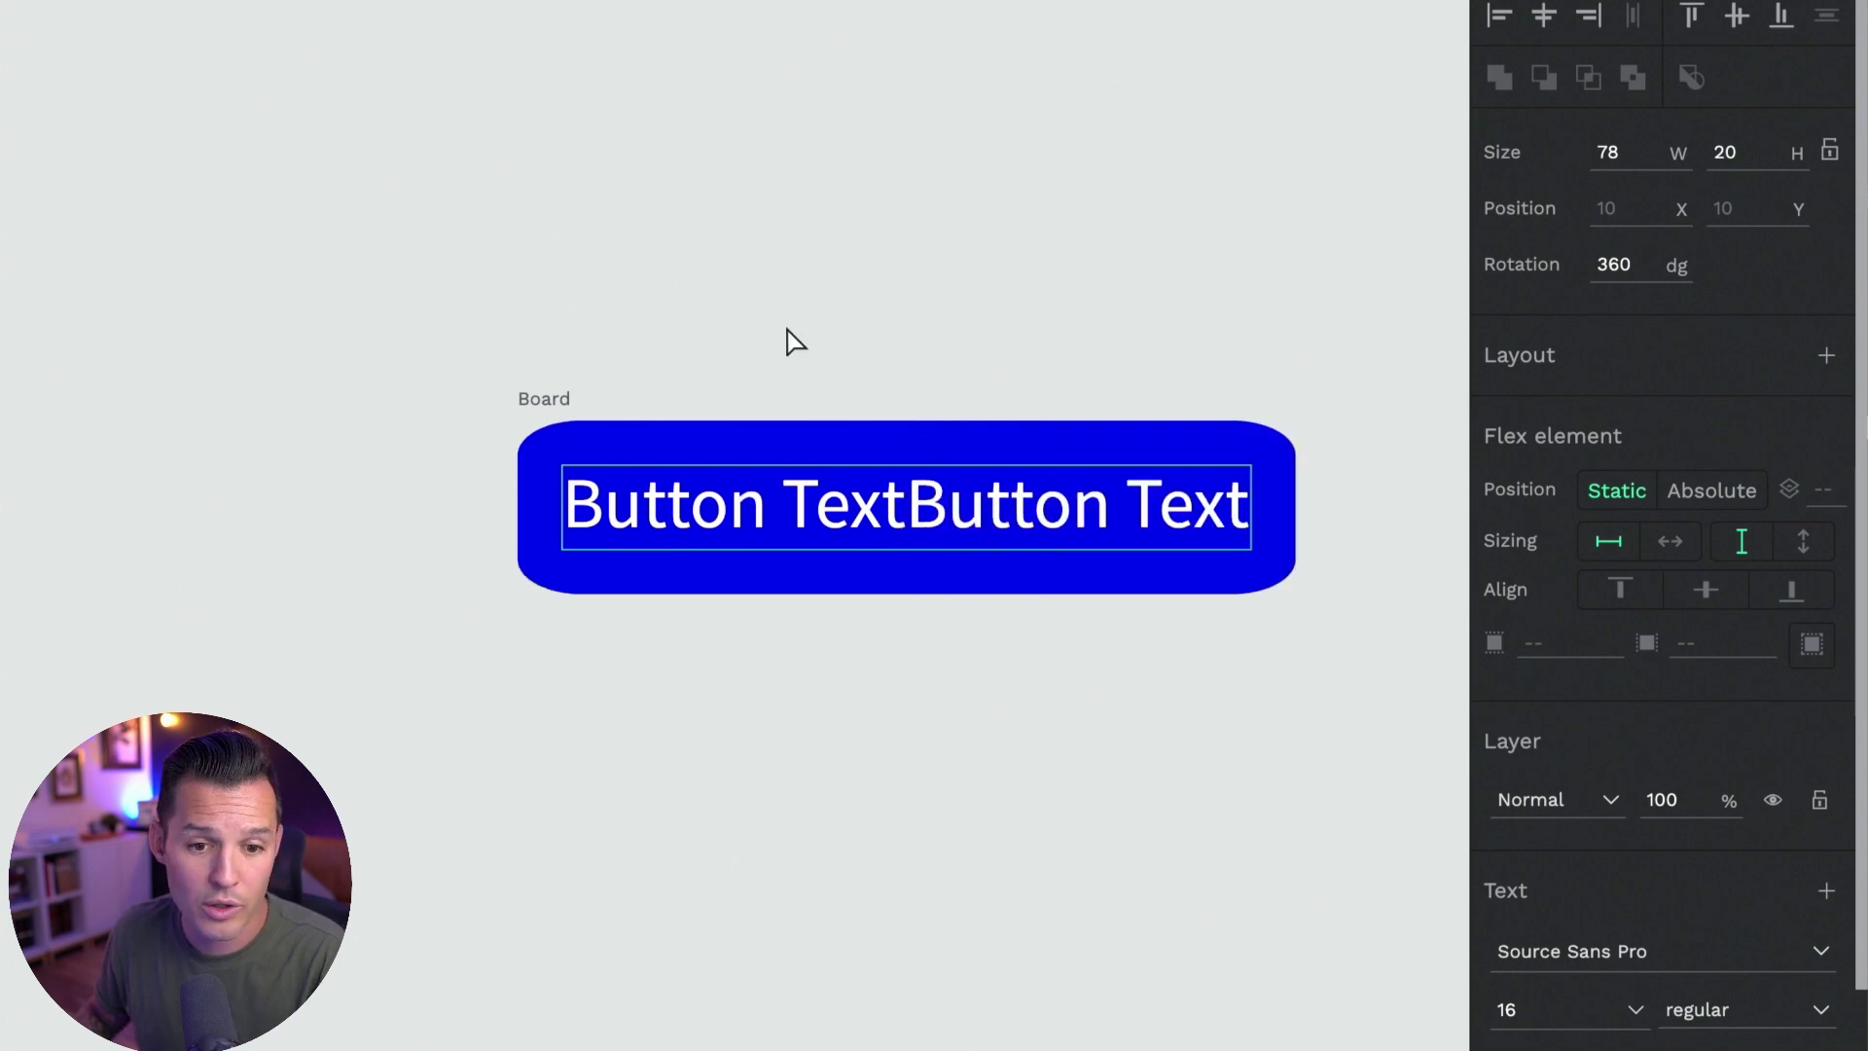
key("Escape")
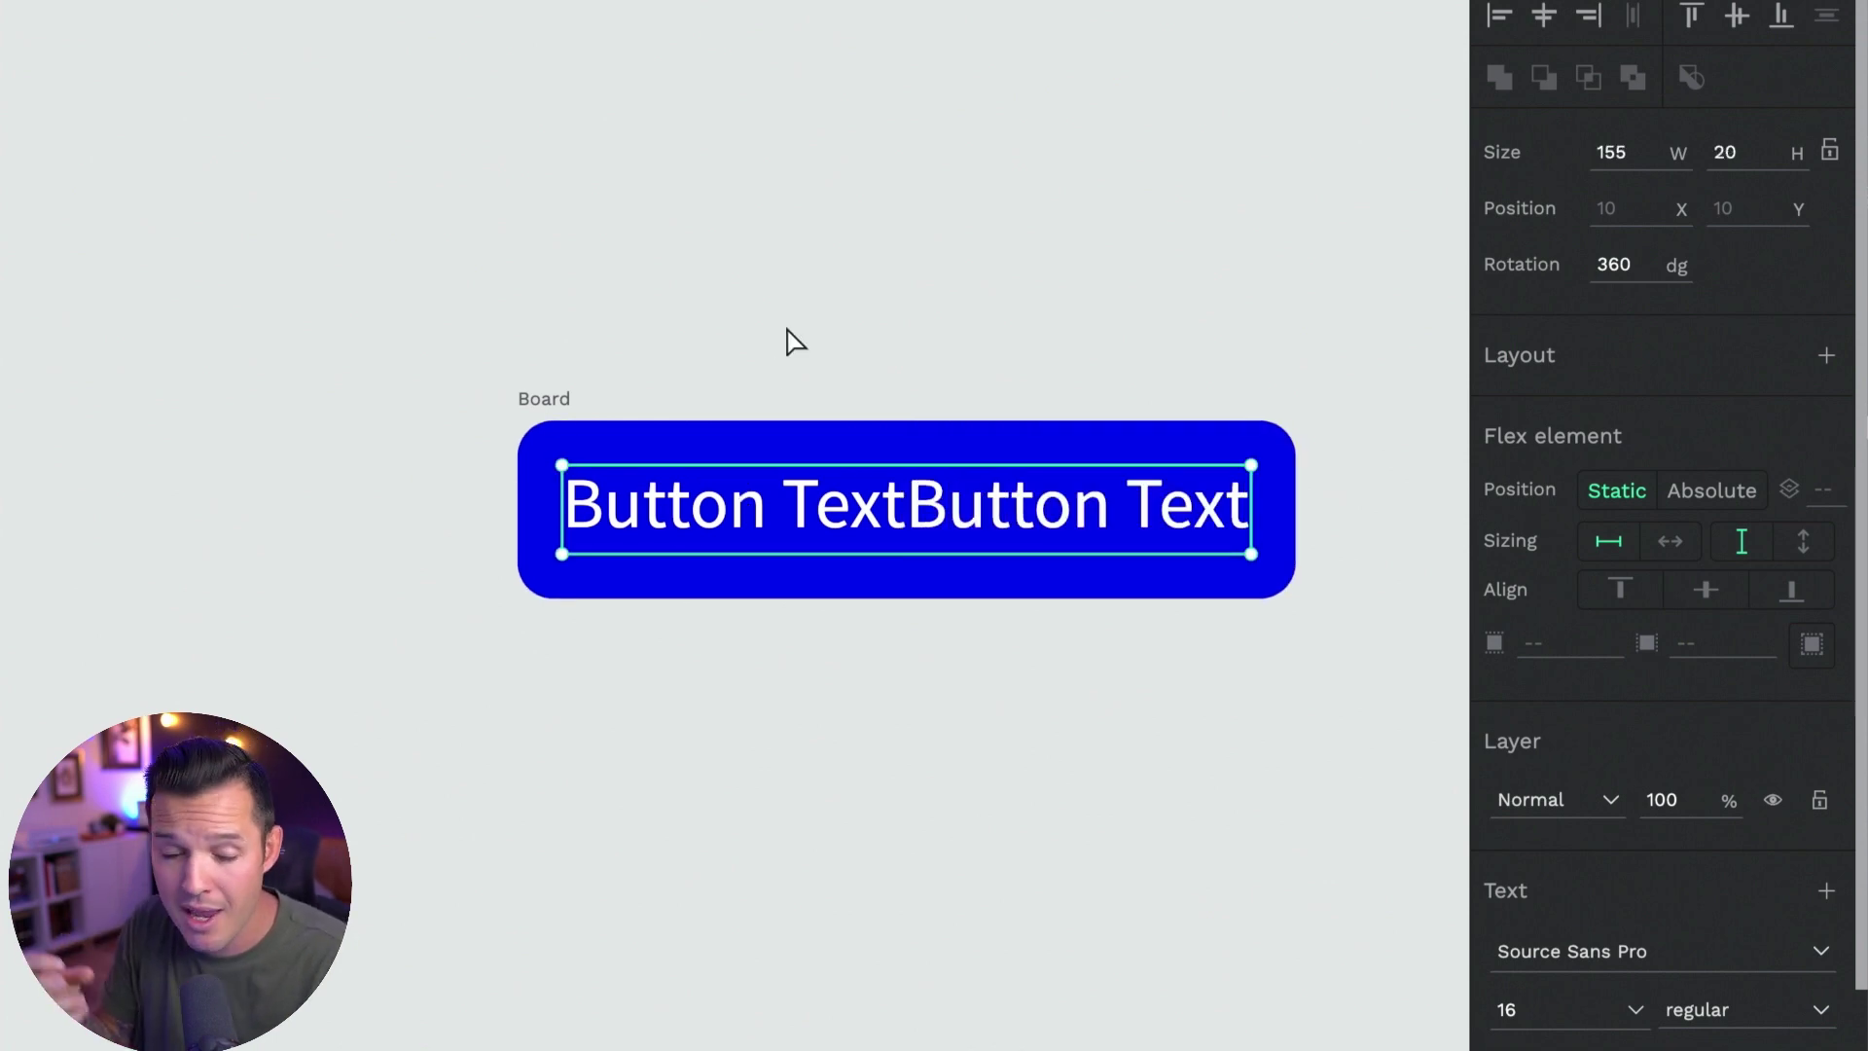
key("ctrl+z")
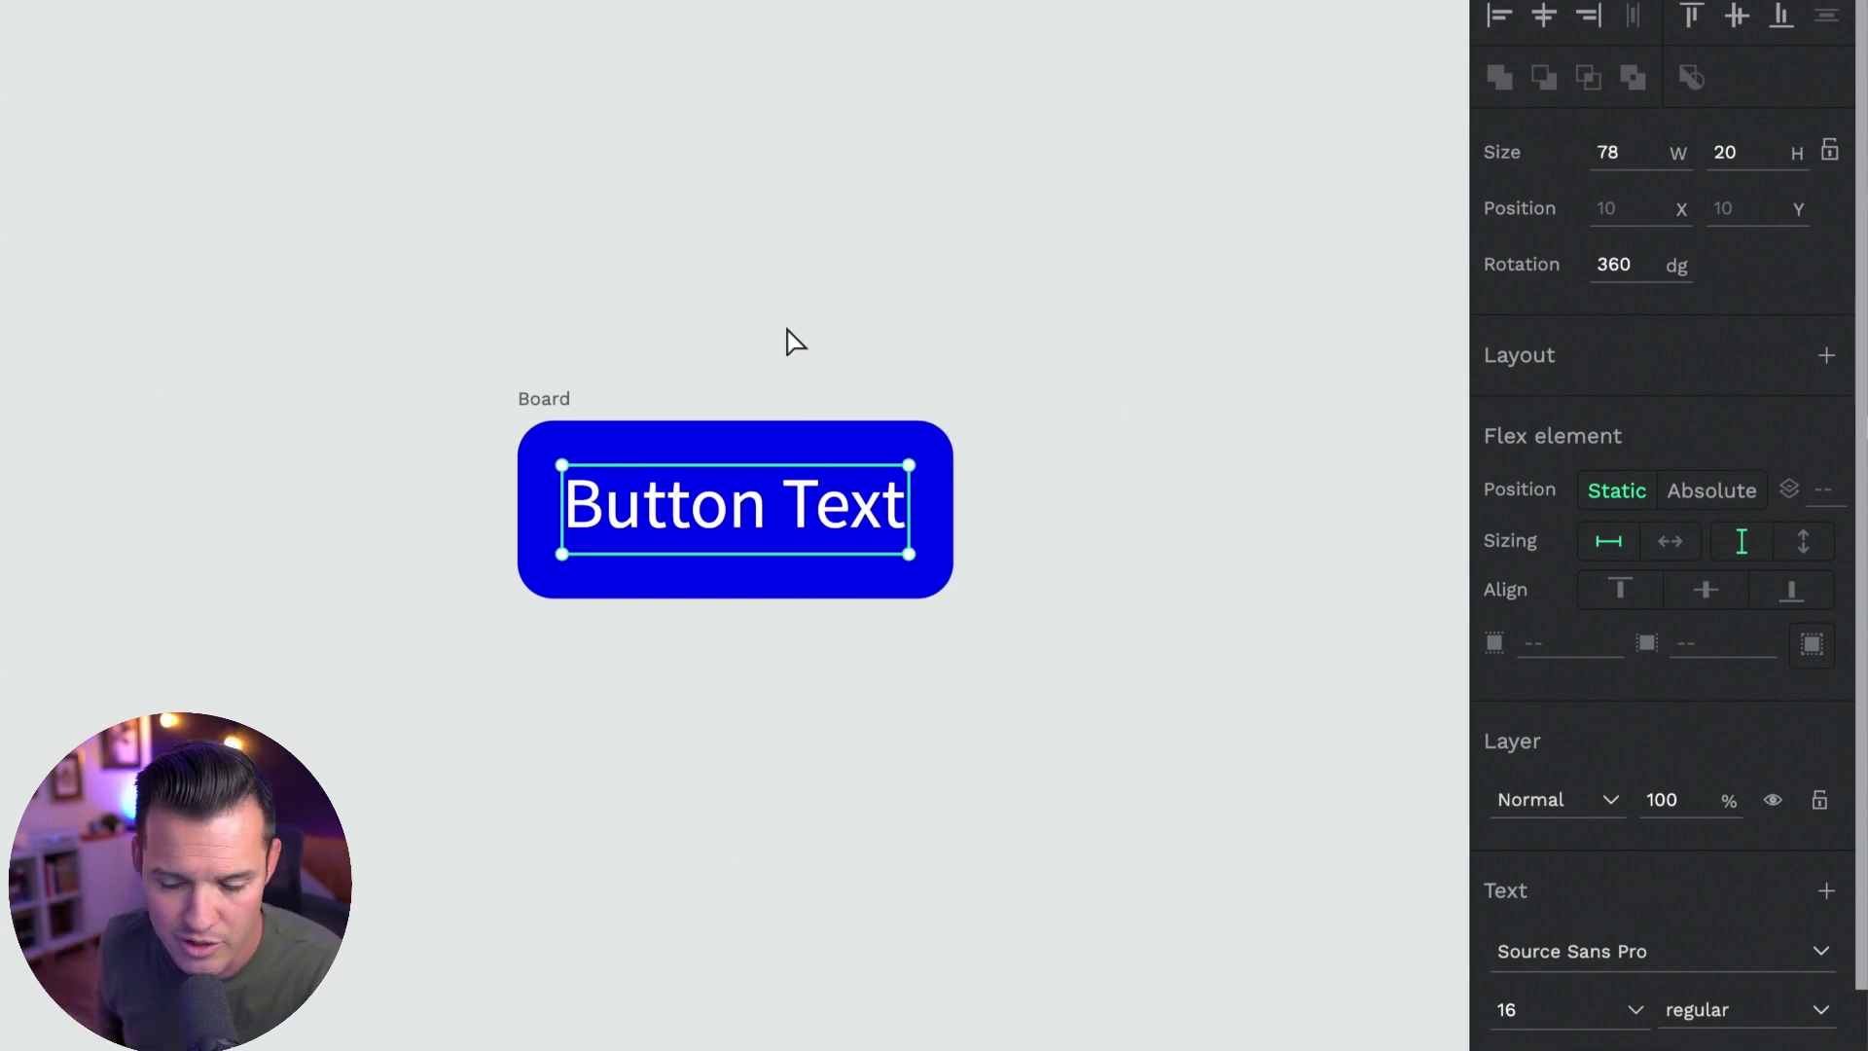
key("Escape")
left_click_drag(800, 261, 908, 353)
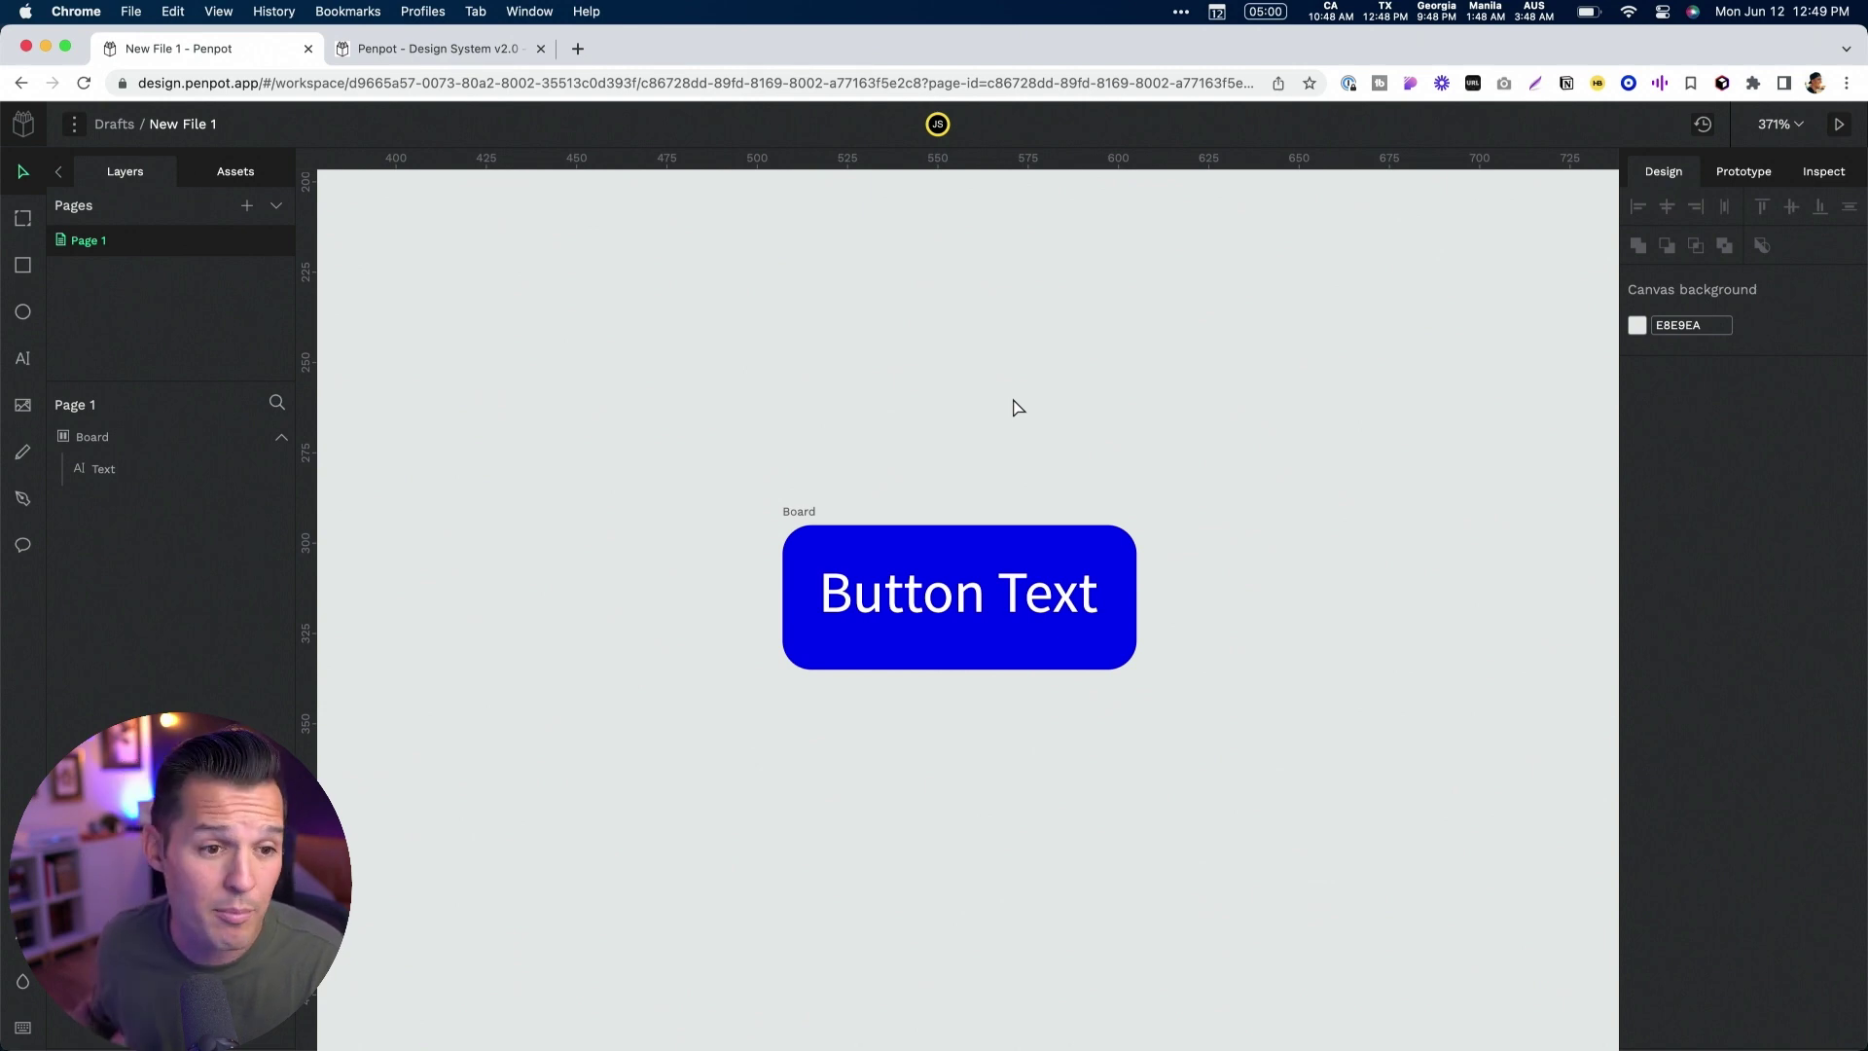
Select the magnifier icon in the Design System v2.0 file's Icons board
left_click(438, 49)
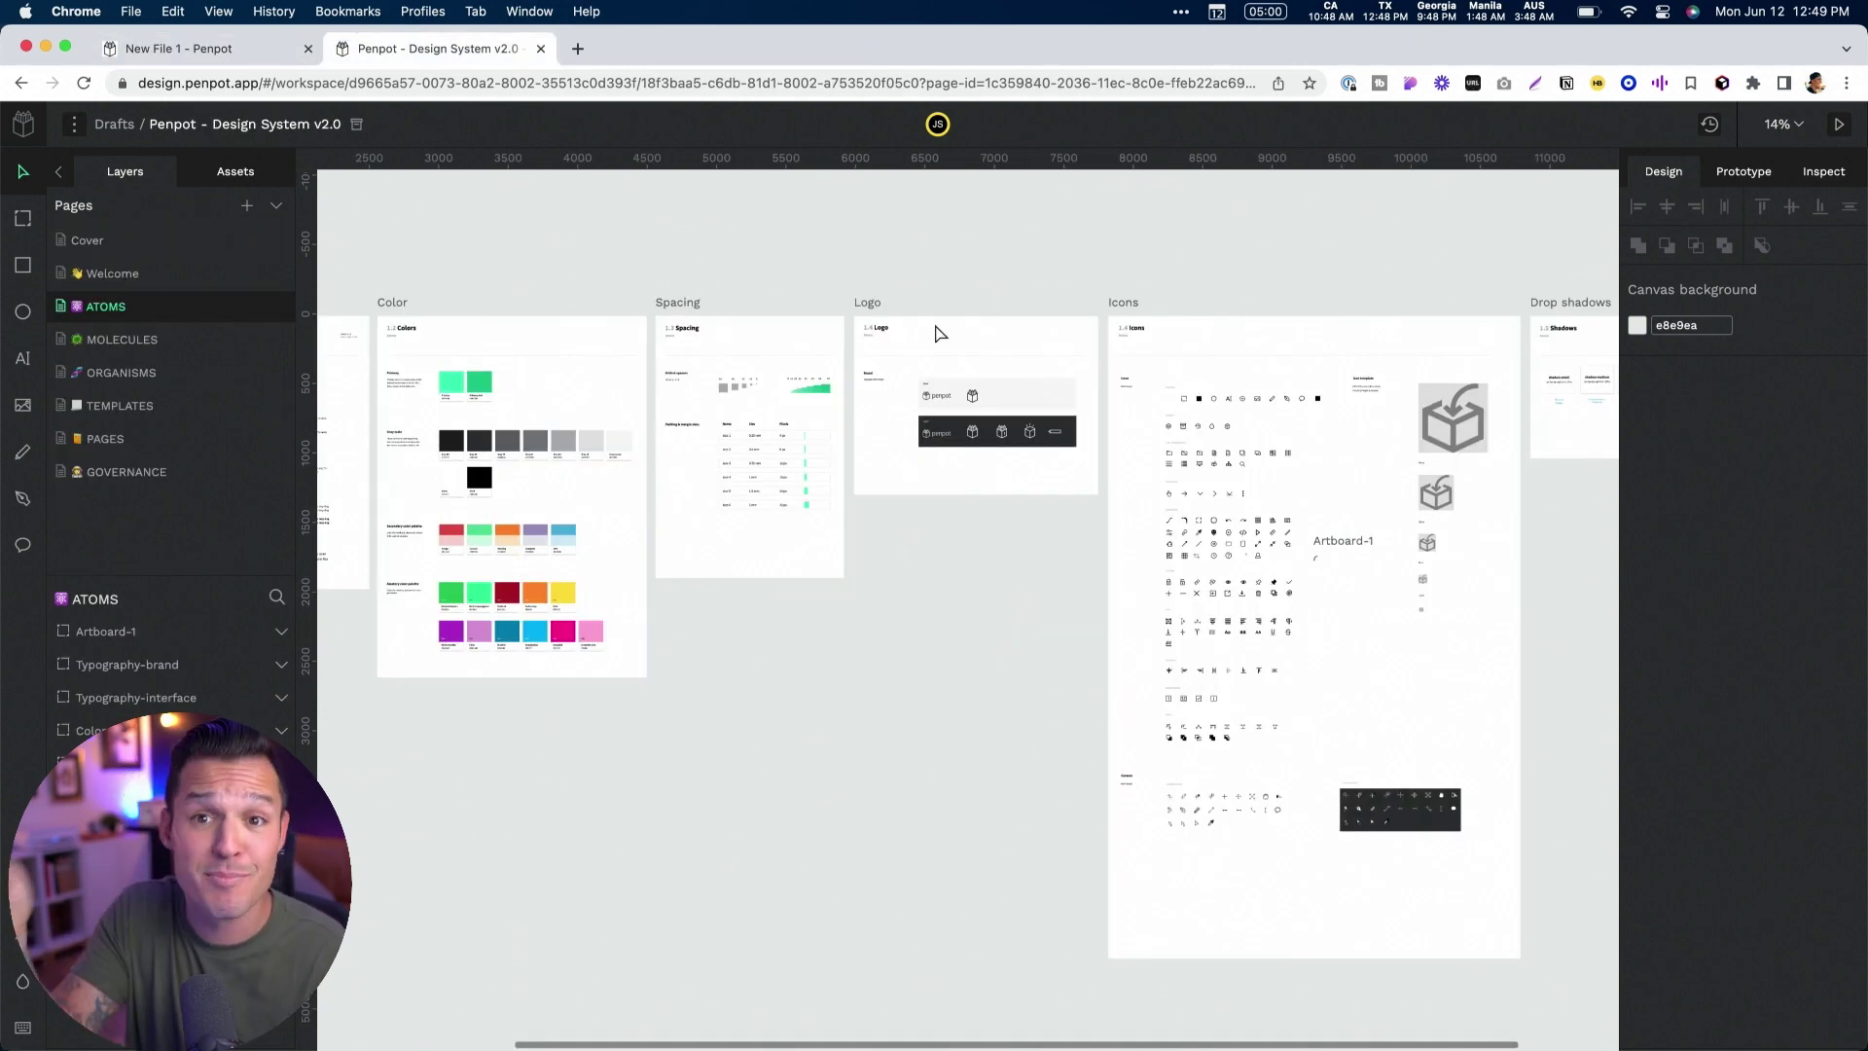
scroll(1287, 464, "up", 10)
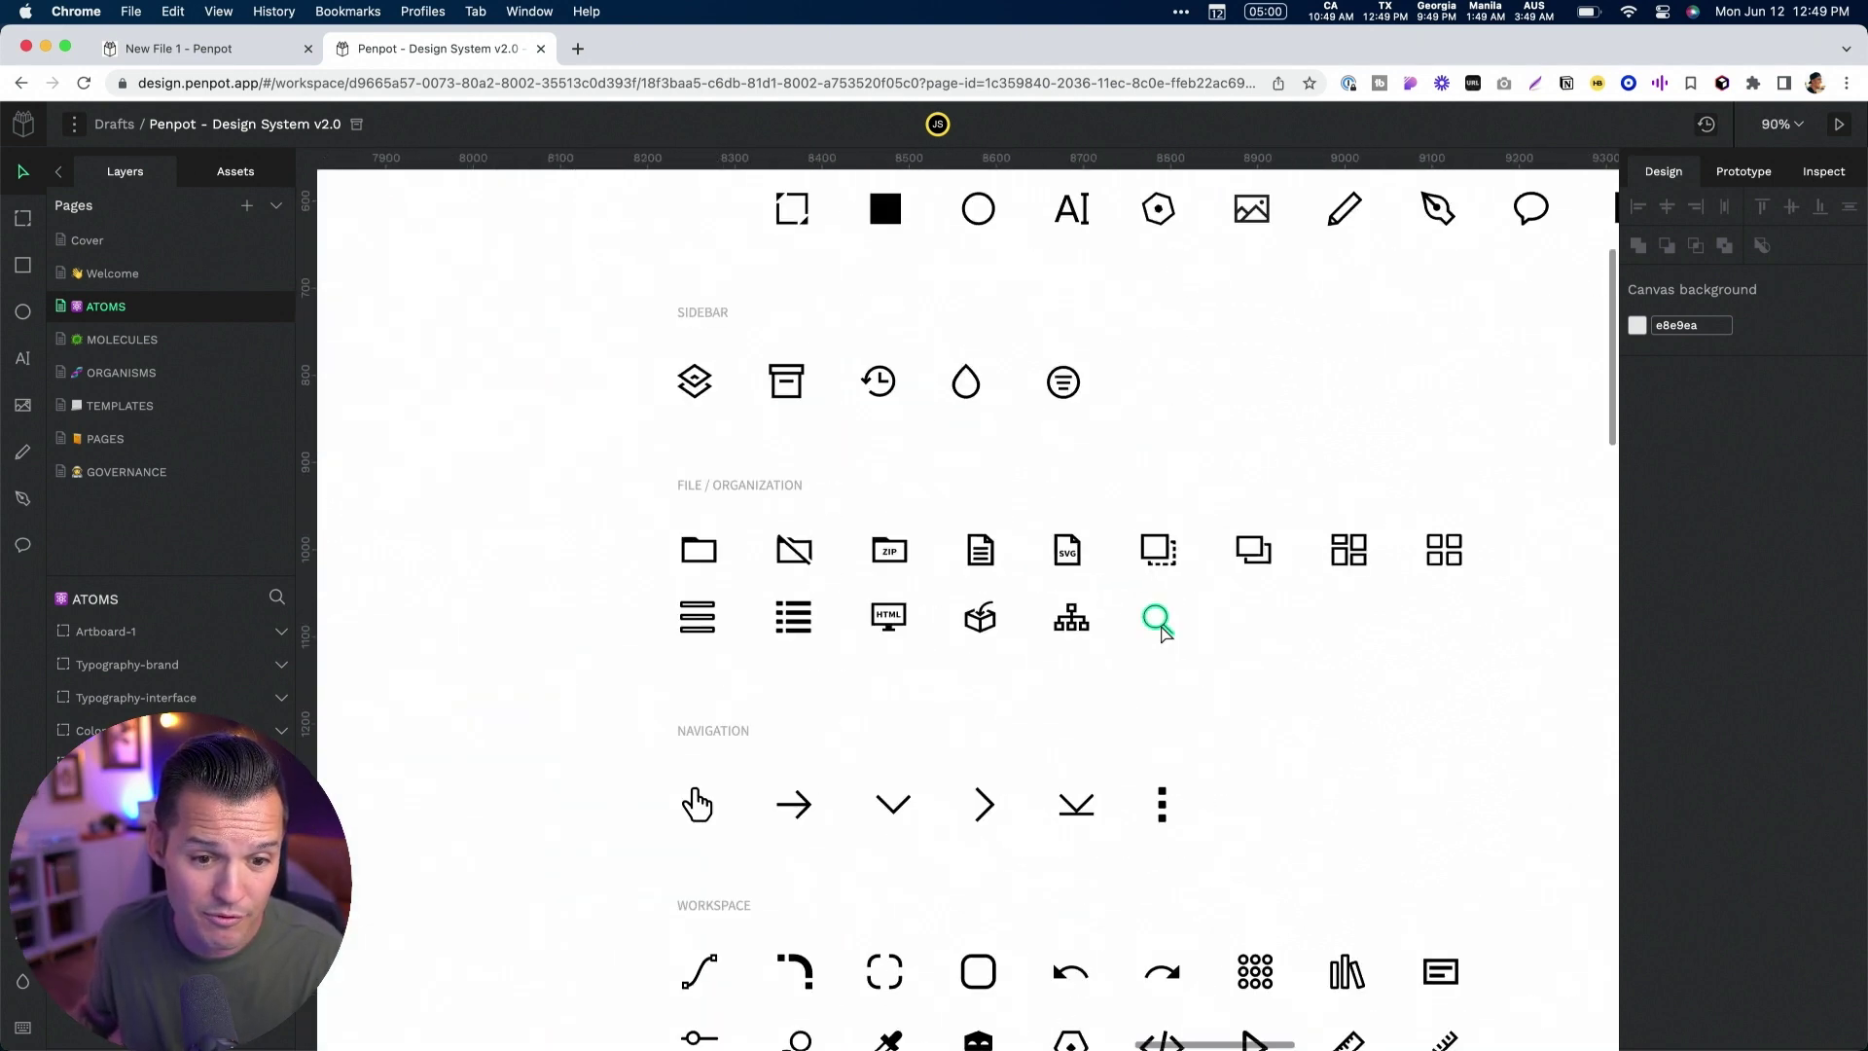
left_click(1158, 619)
Paste the magnifier icon into New File 1's button board and reposition the board up-left
left_click(223, 50)
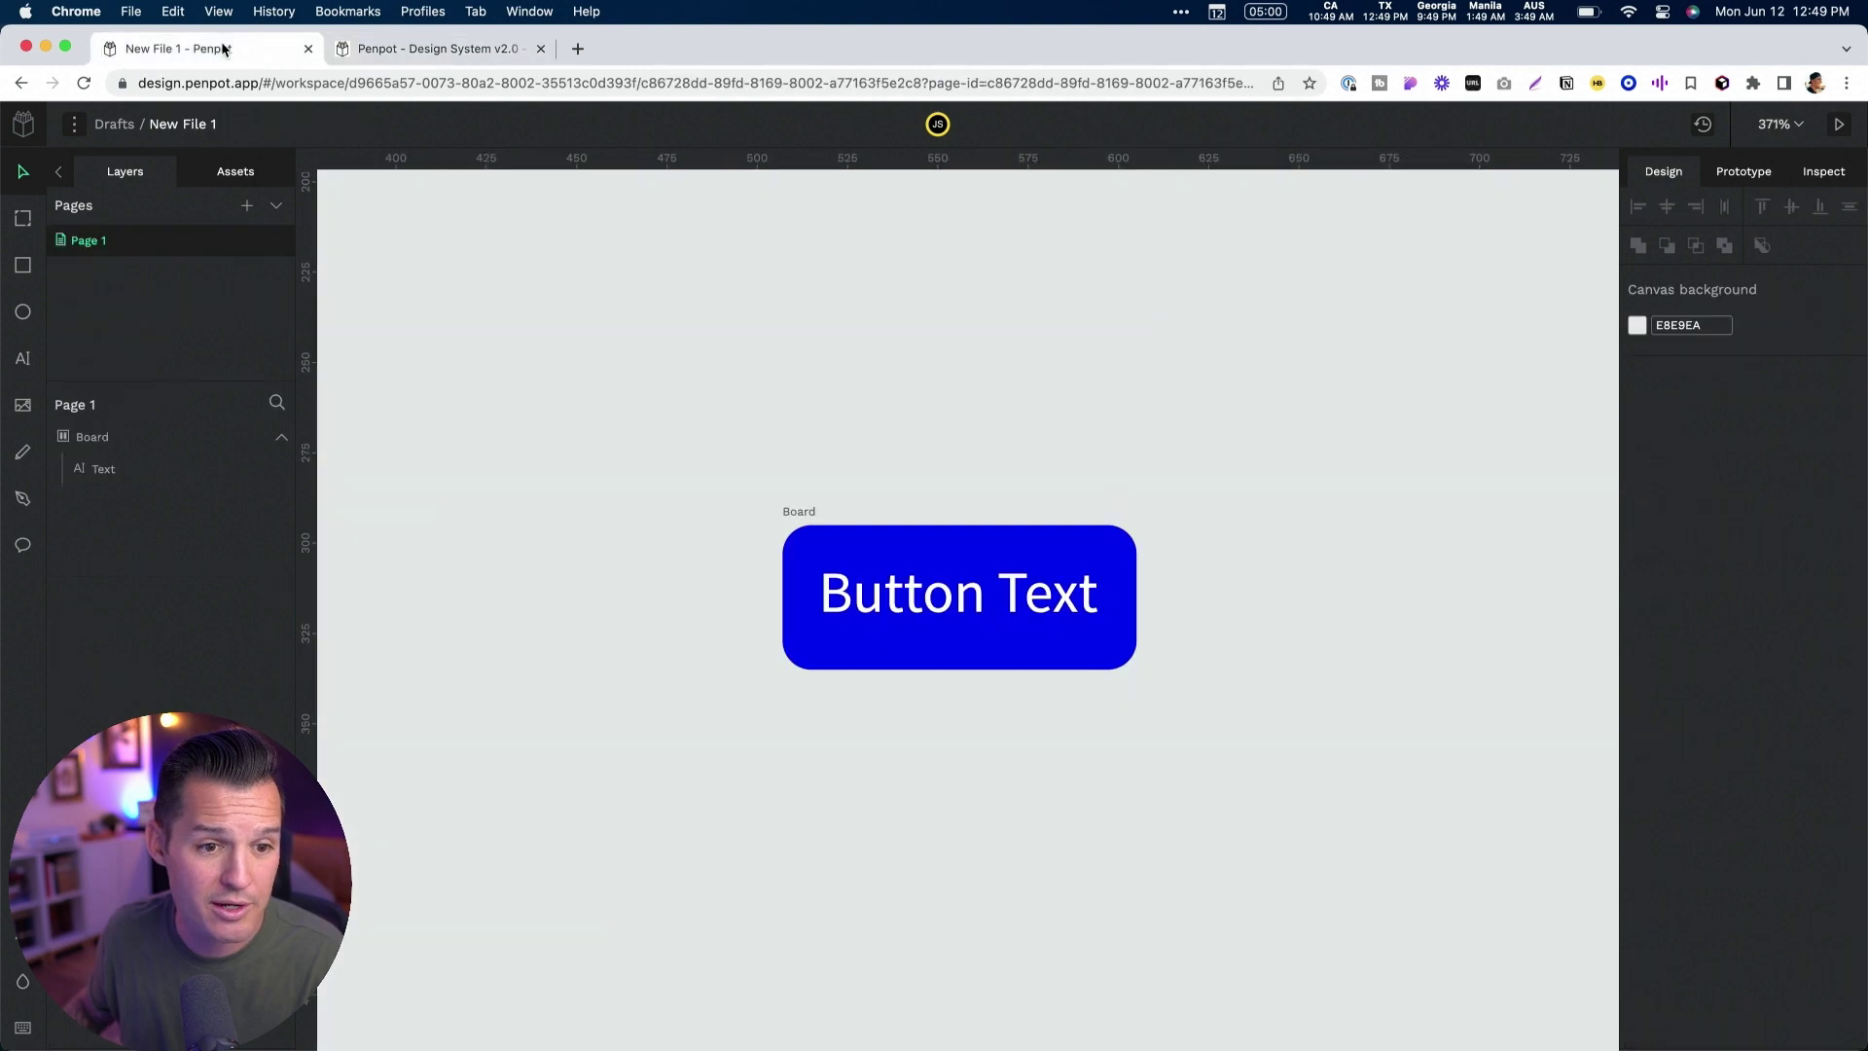
key("super+v")
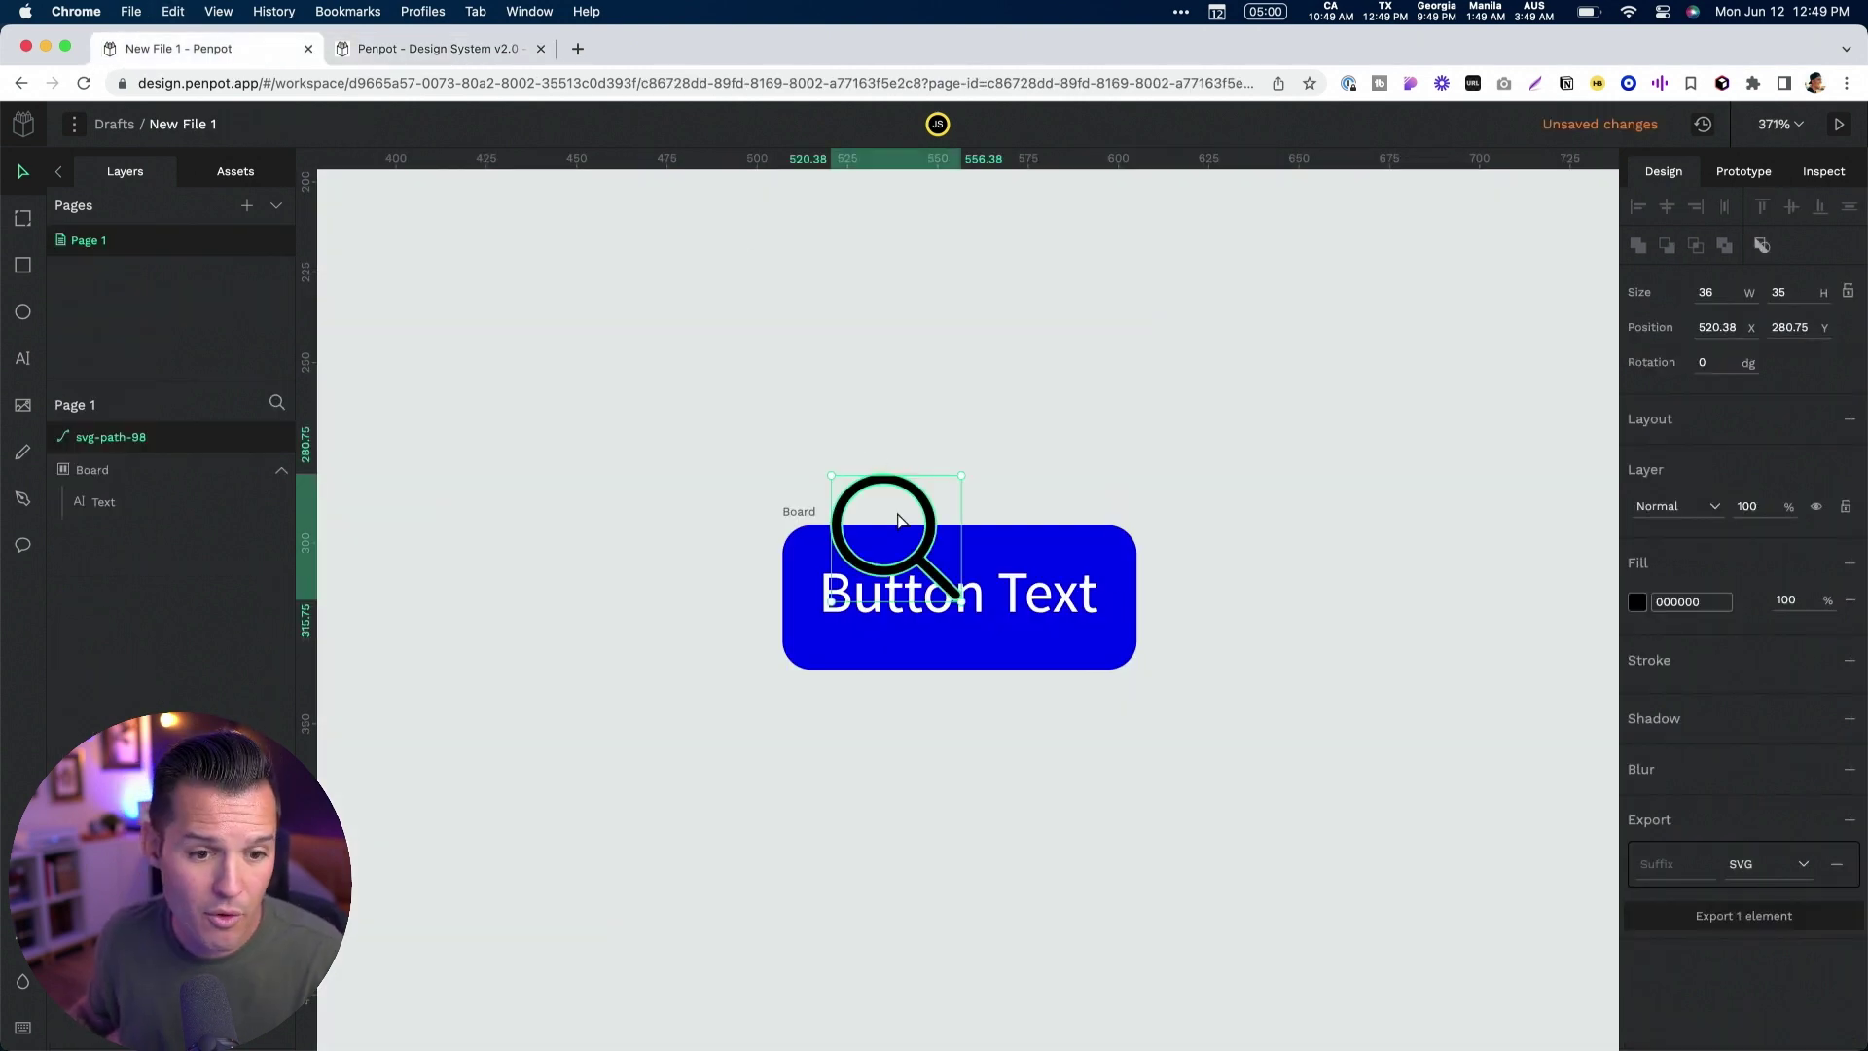
left_click_drag(918, 504, 932, 611)
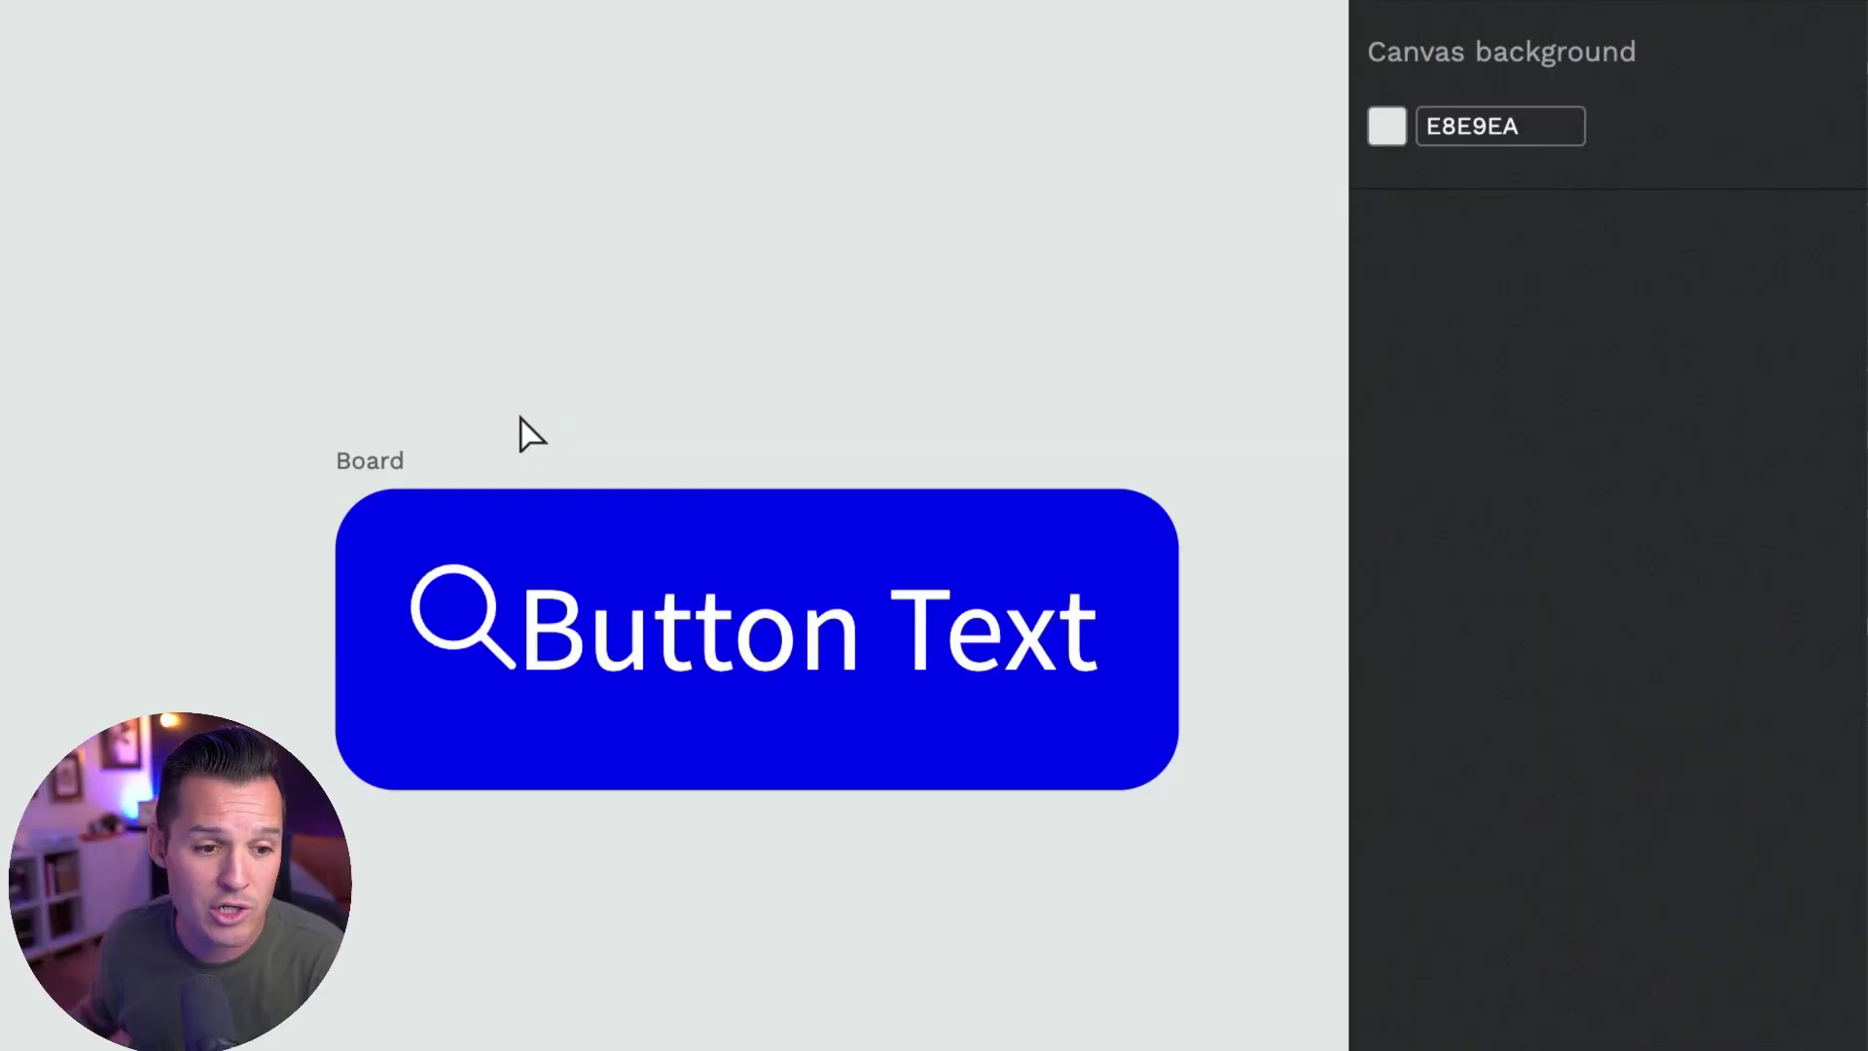
left_click_drag(388, 466, 354, 382)
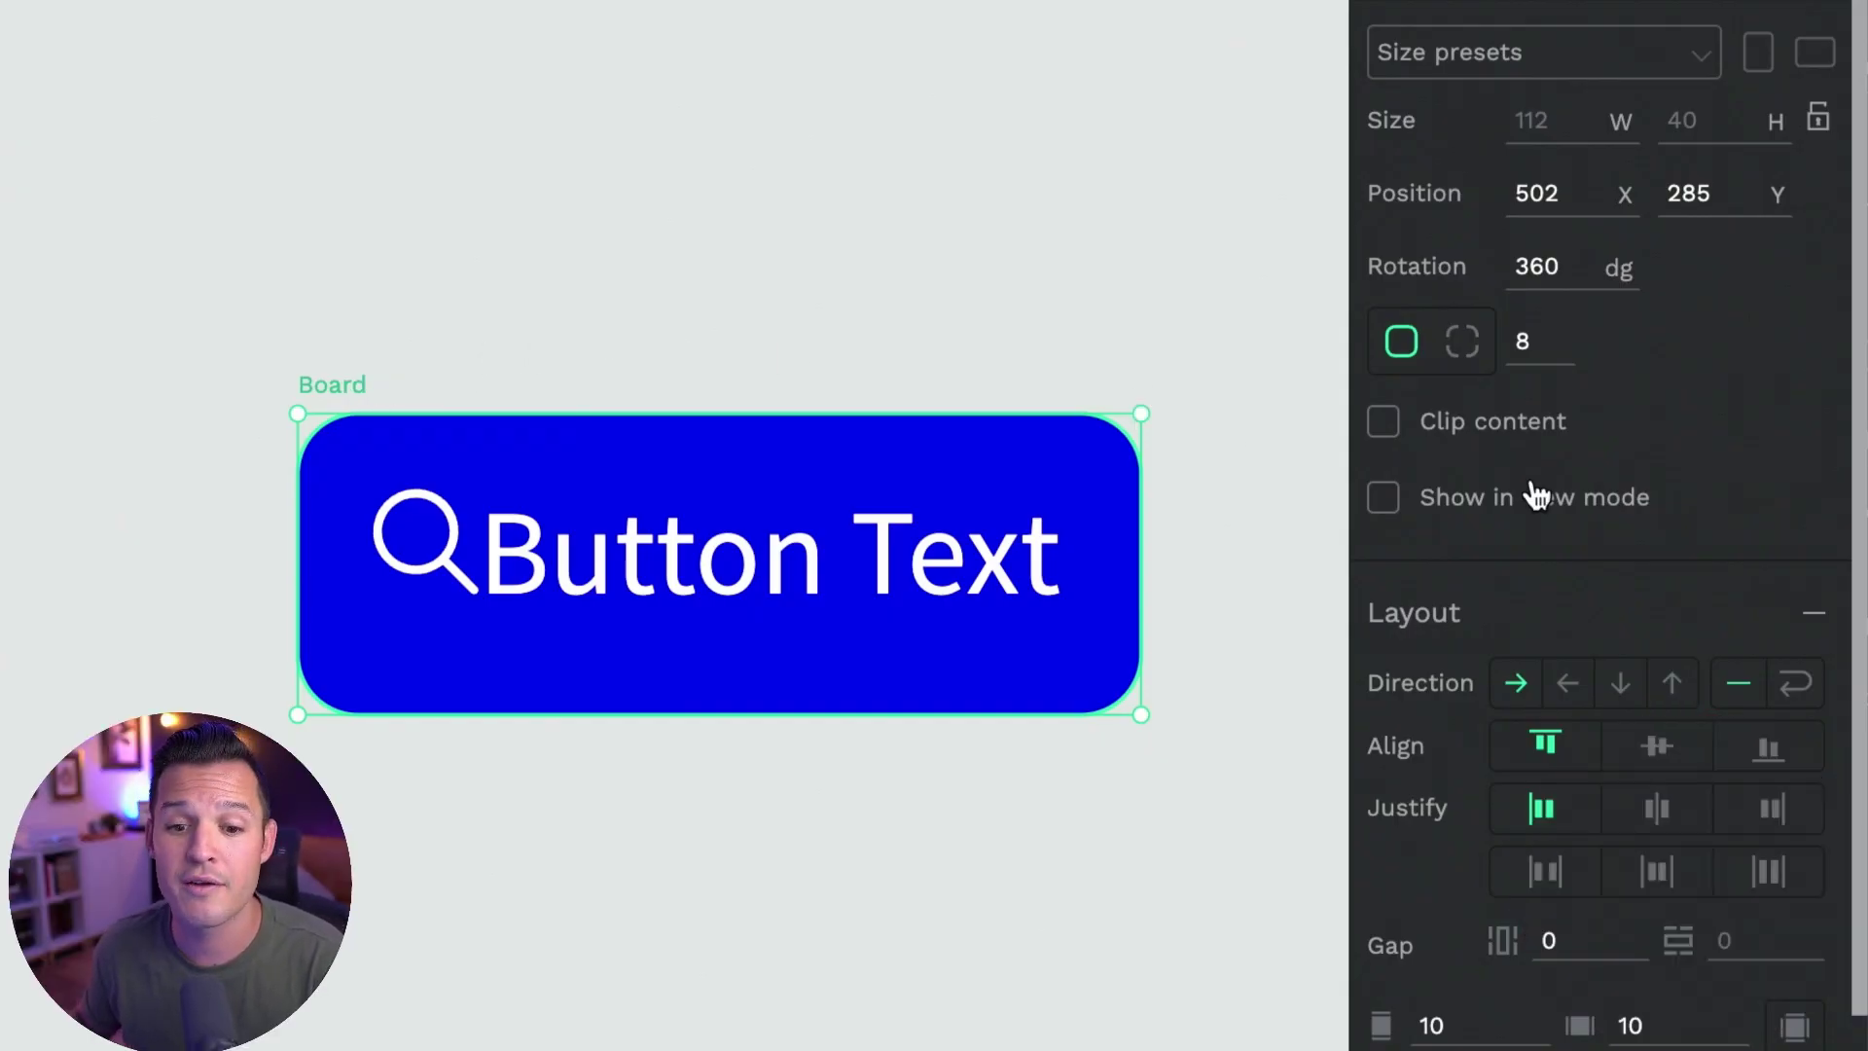
scroll(1535, 496, "down", 3)
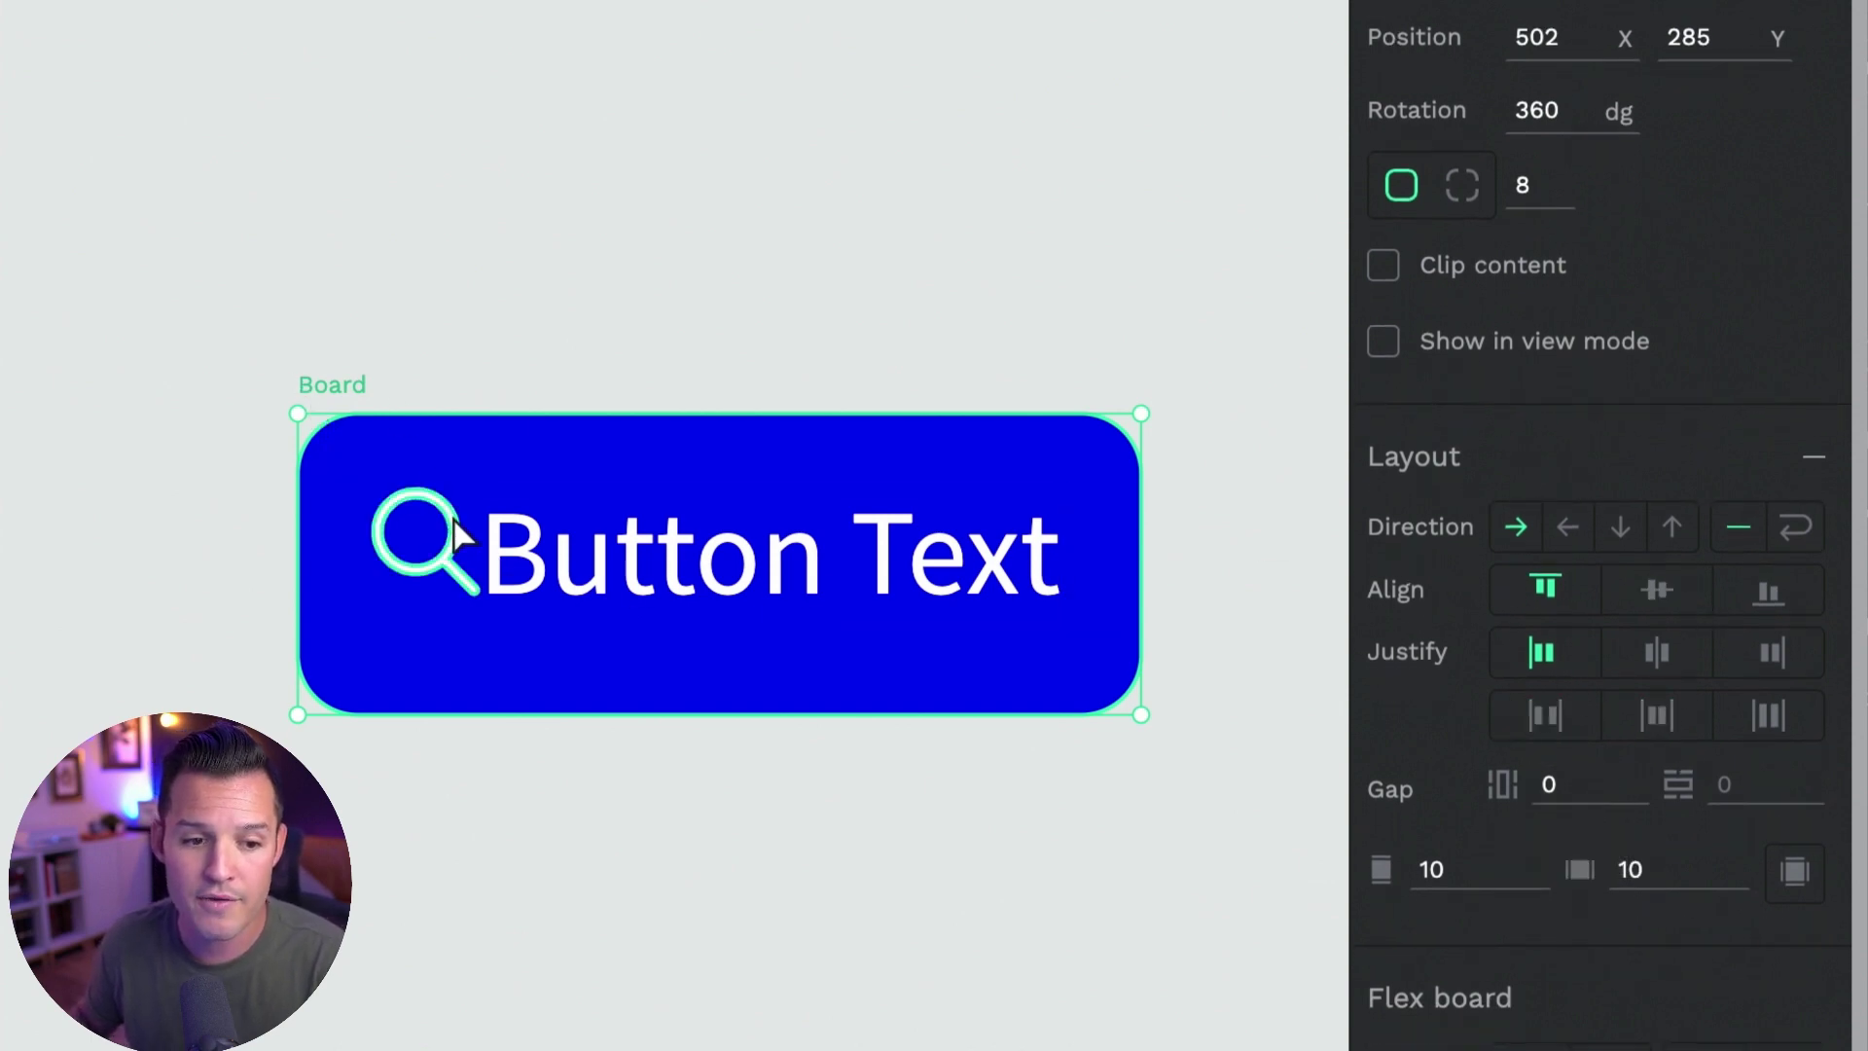
Resize the magnifier icon and set the button board to Align items center
left_click(440, 547)
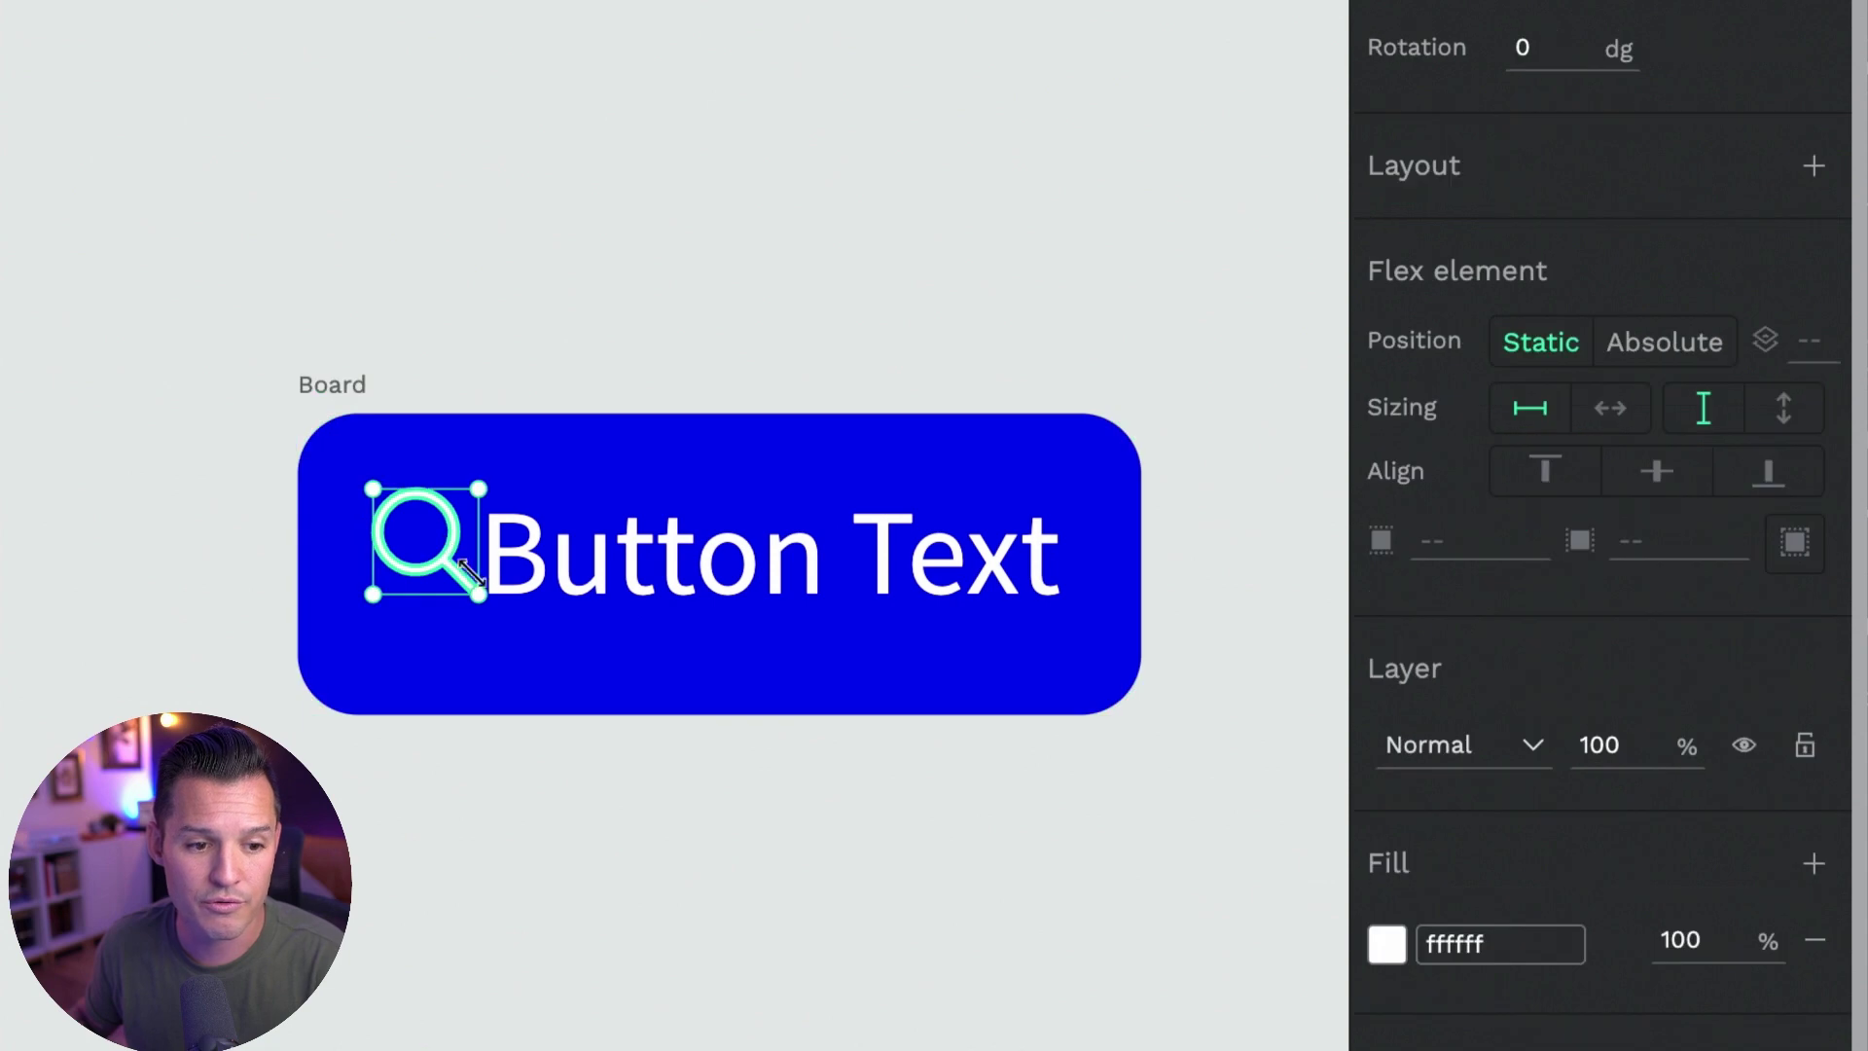
left_click_drag(479, 589, 444, 560)
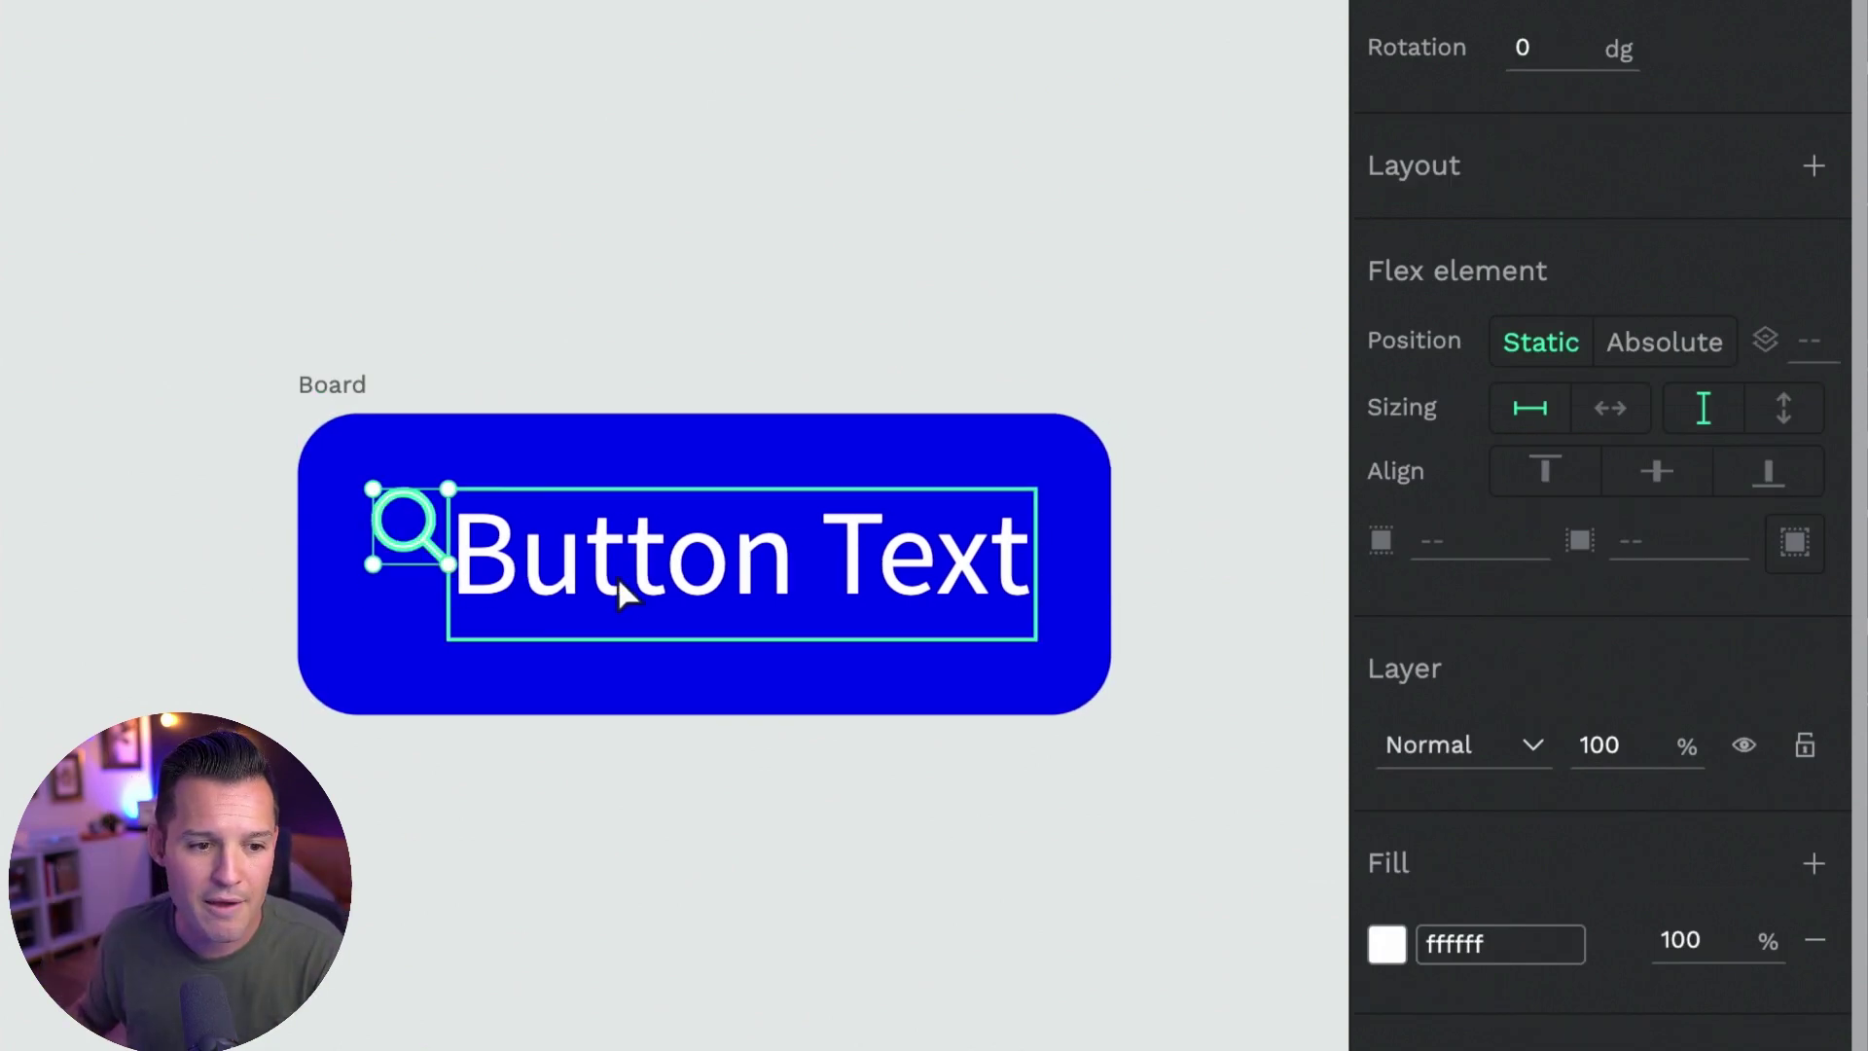
left_click(327, 388)
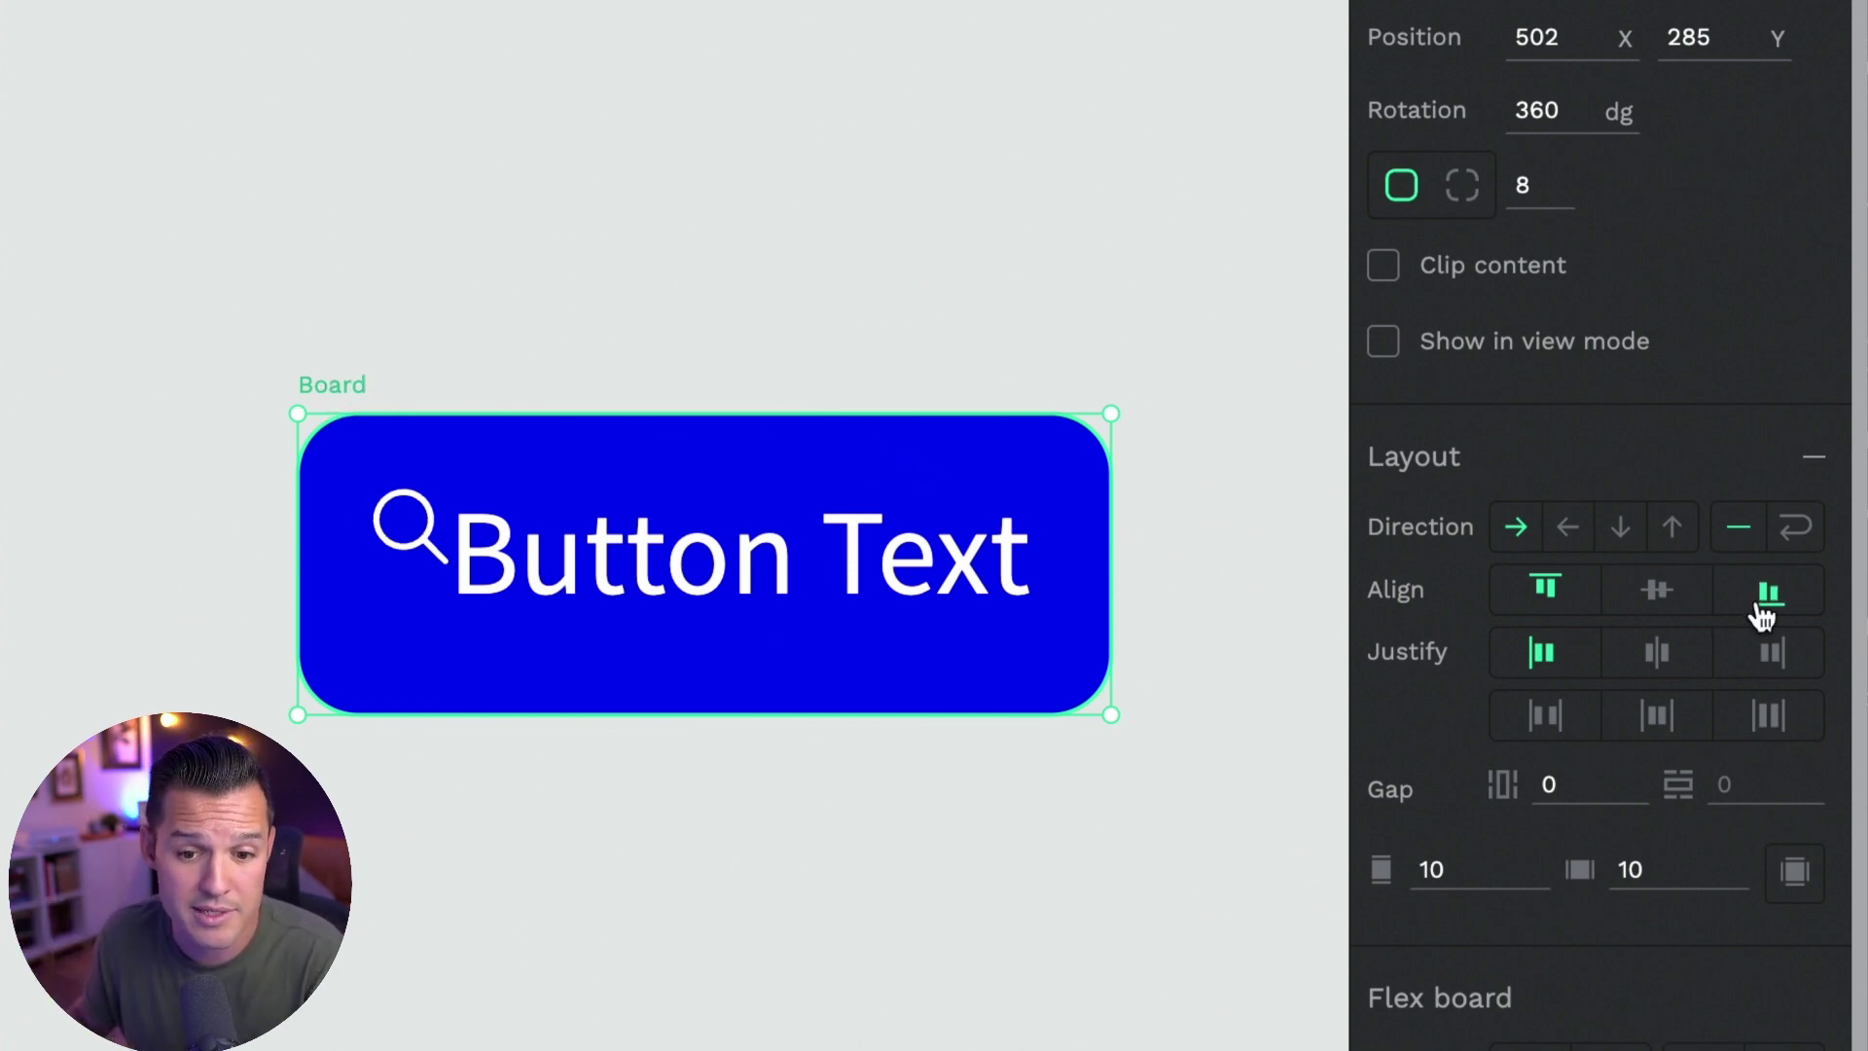
left_click(1675, 607)
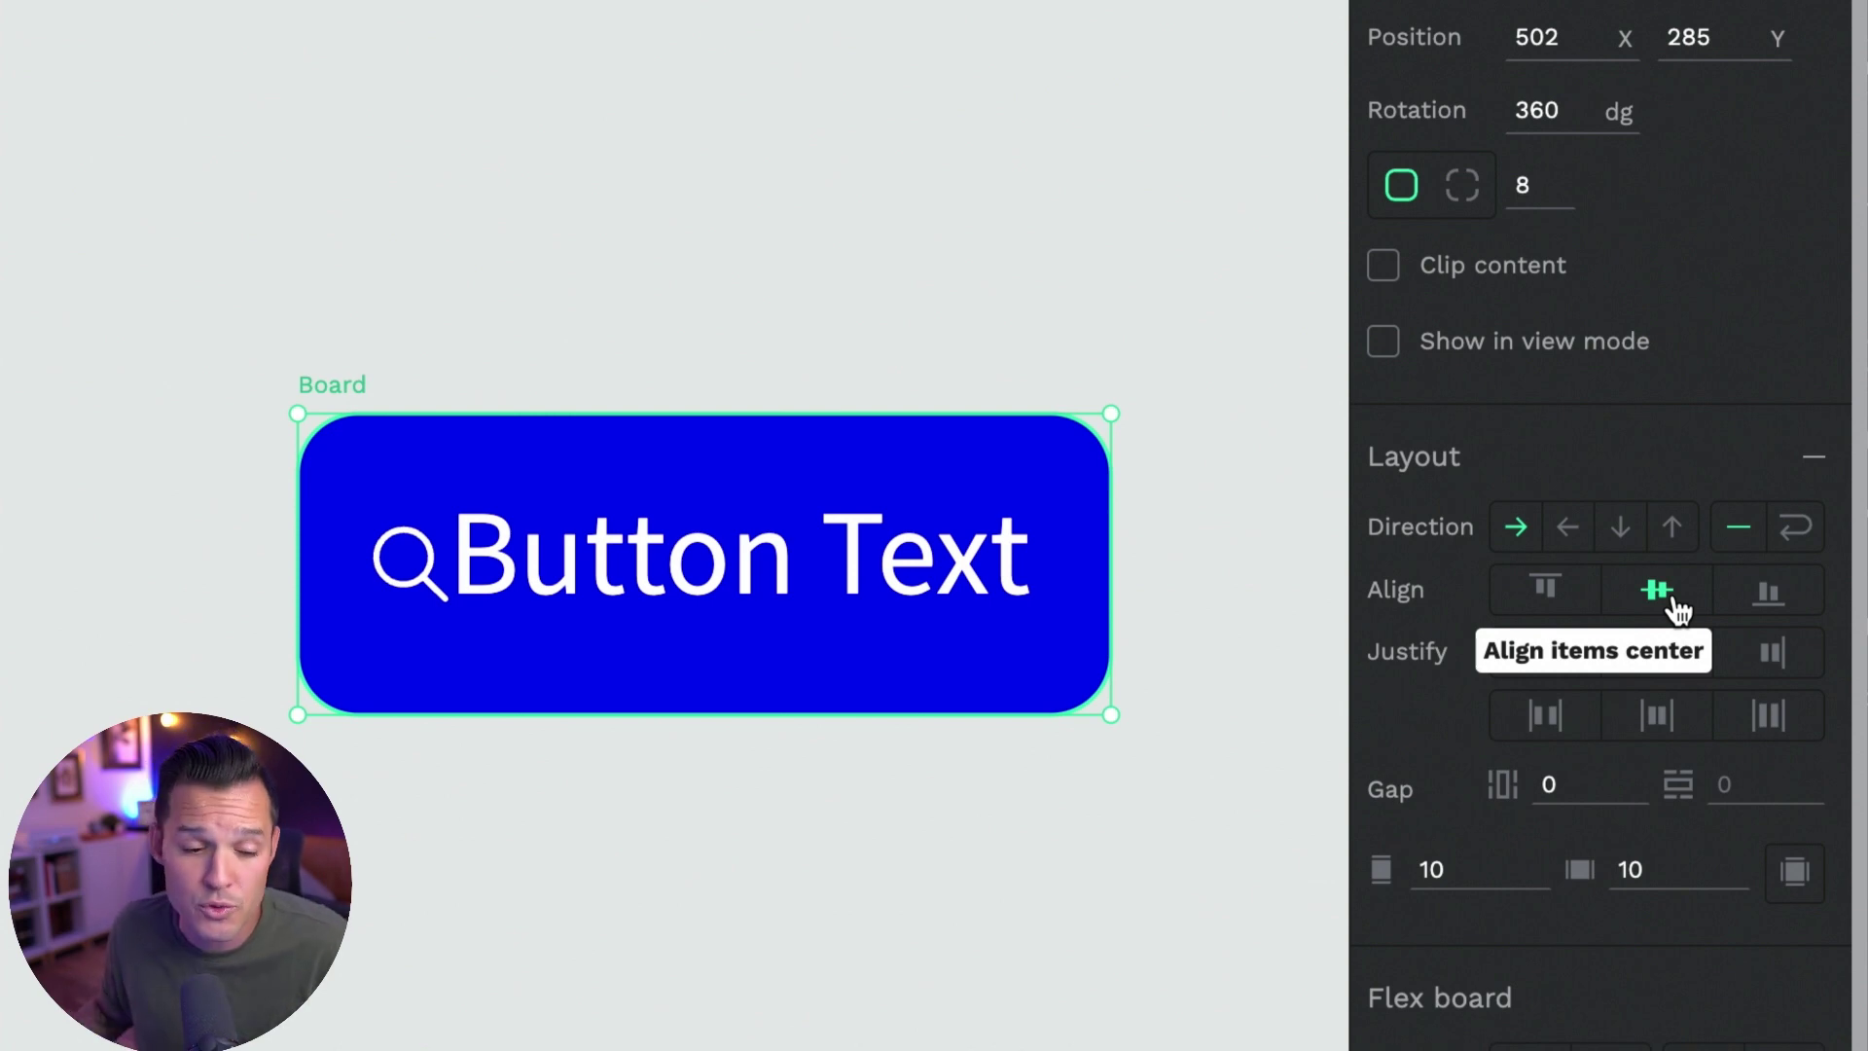
left_click(418, 580)
left_click_drag(446, 607, 463, 618)
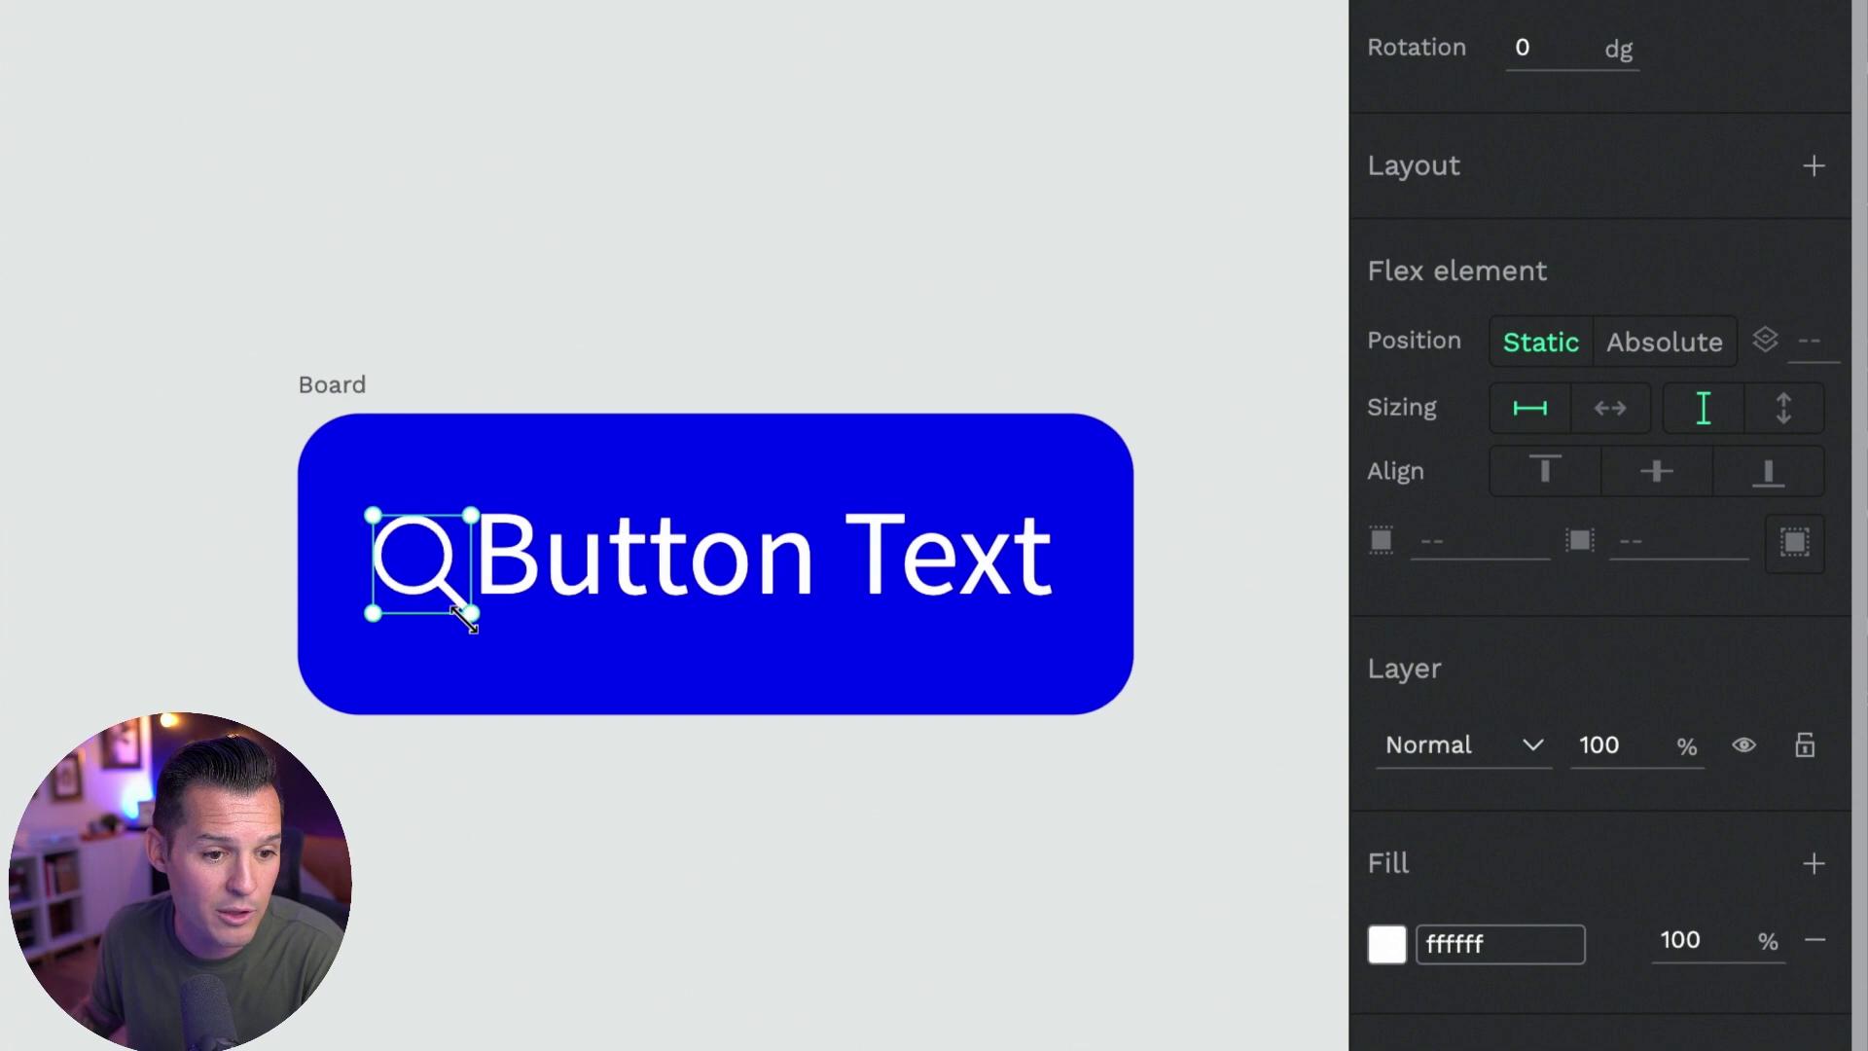
left_click(337, 394)
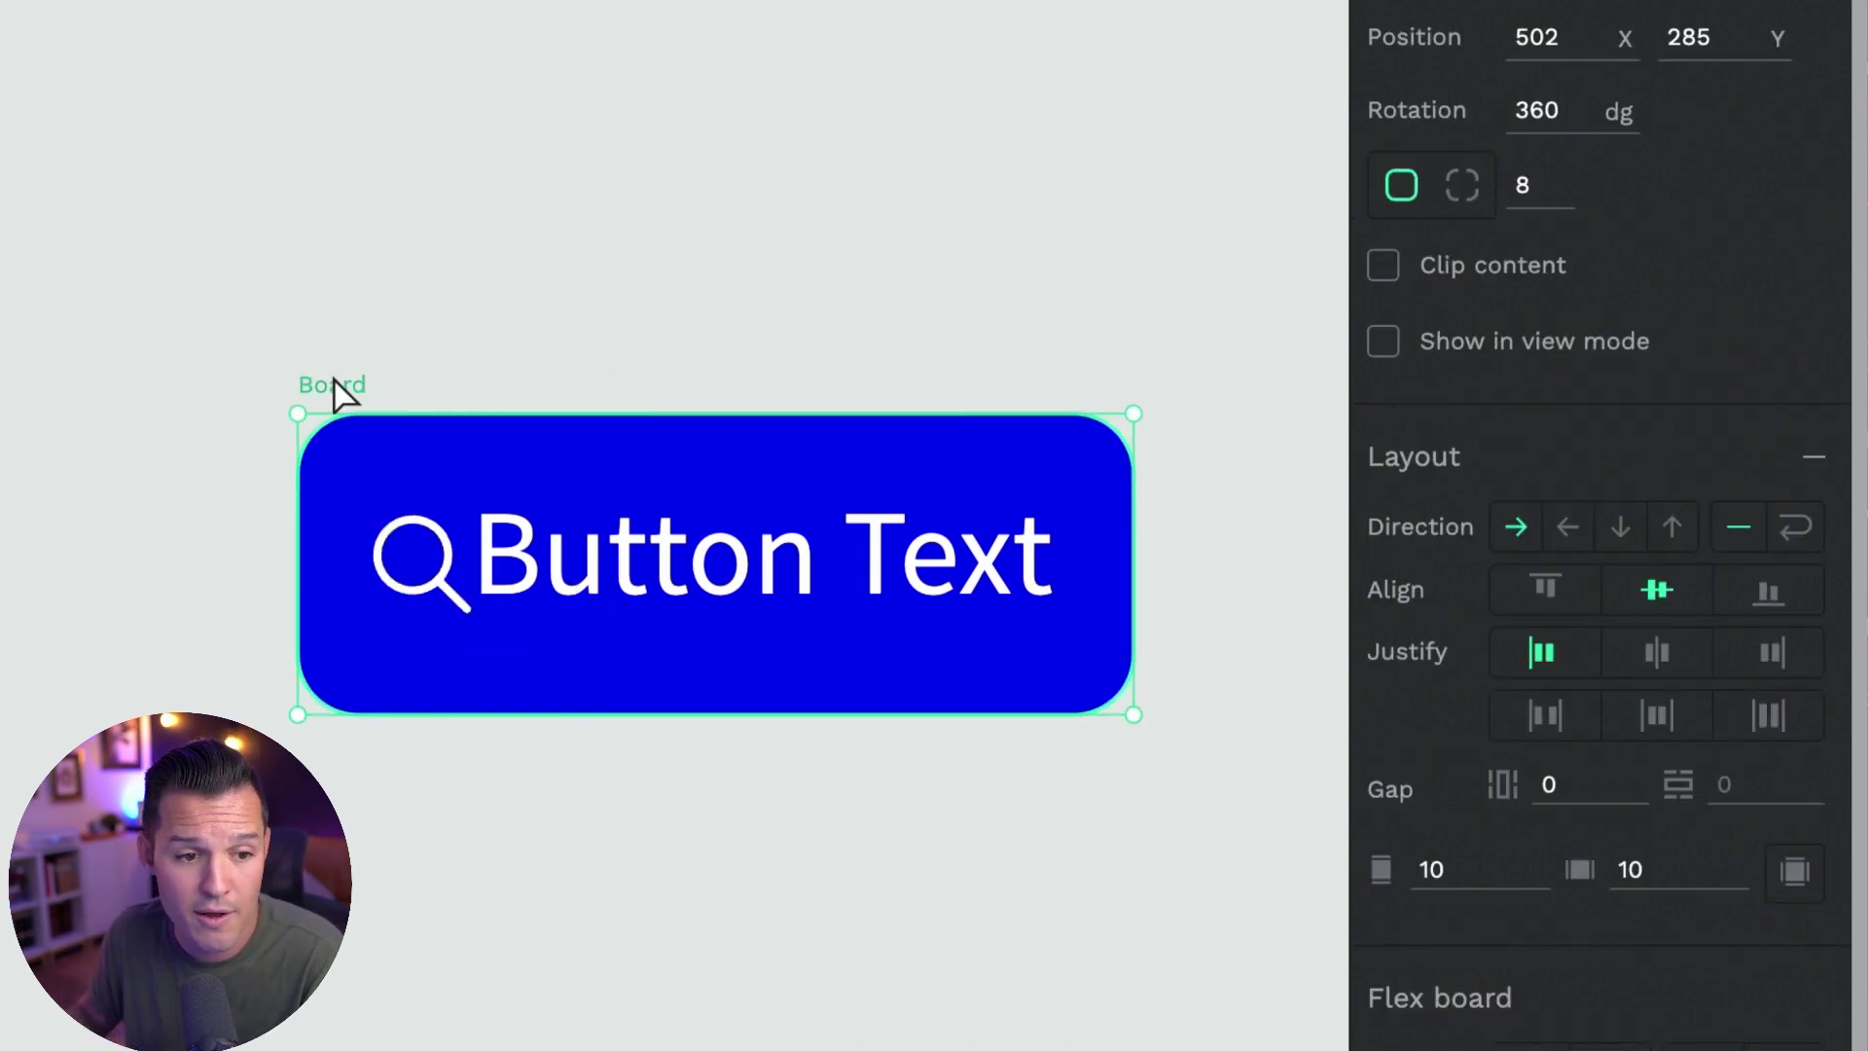
Set a column gap of 10 between the magnifier icon and Button Text
left_click(1581, 785)
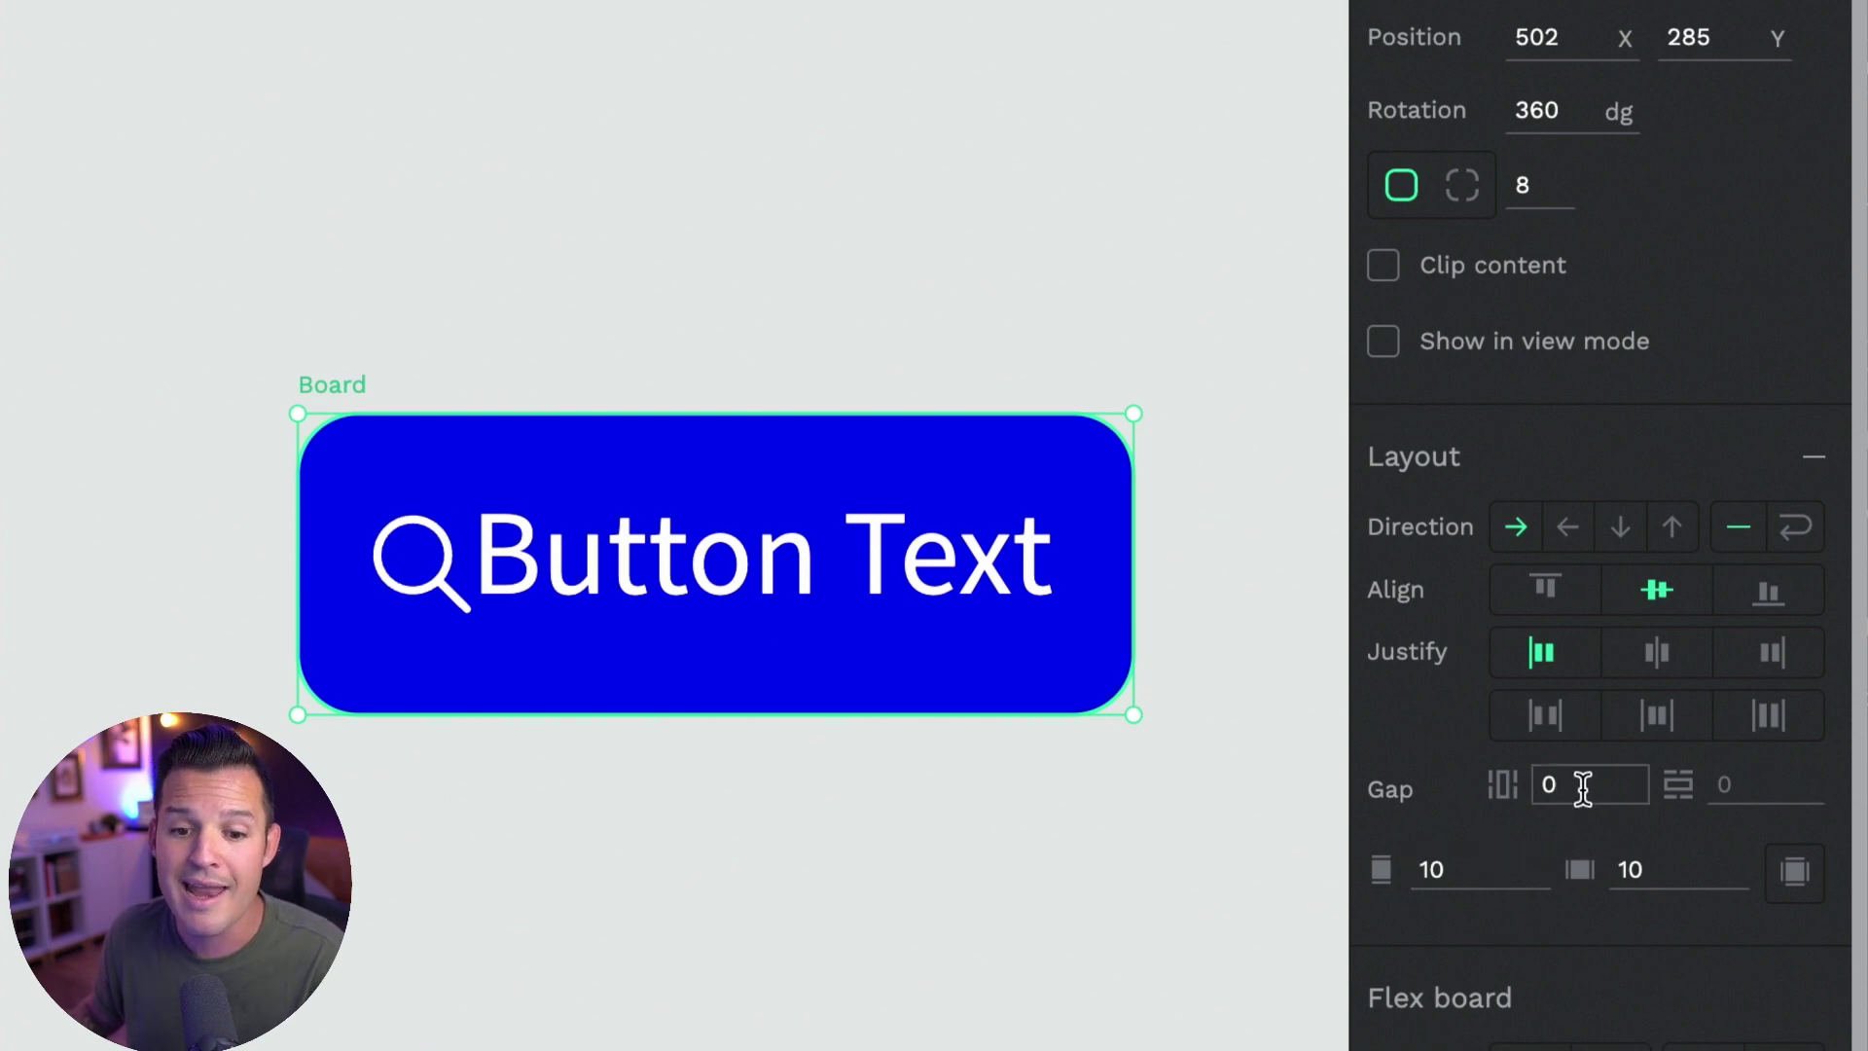
type("10")
key("Return")
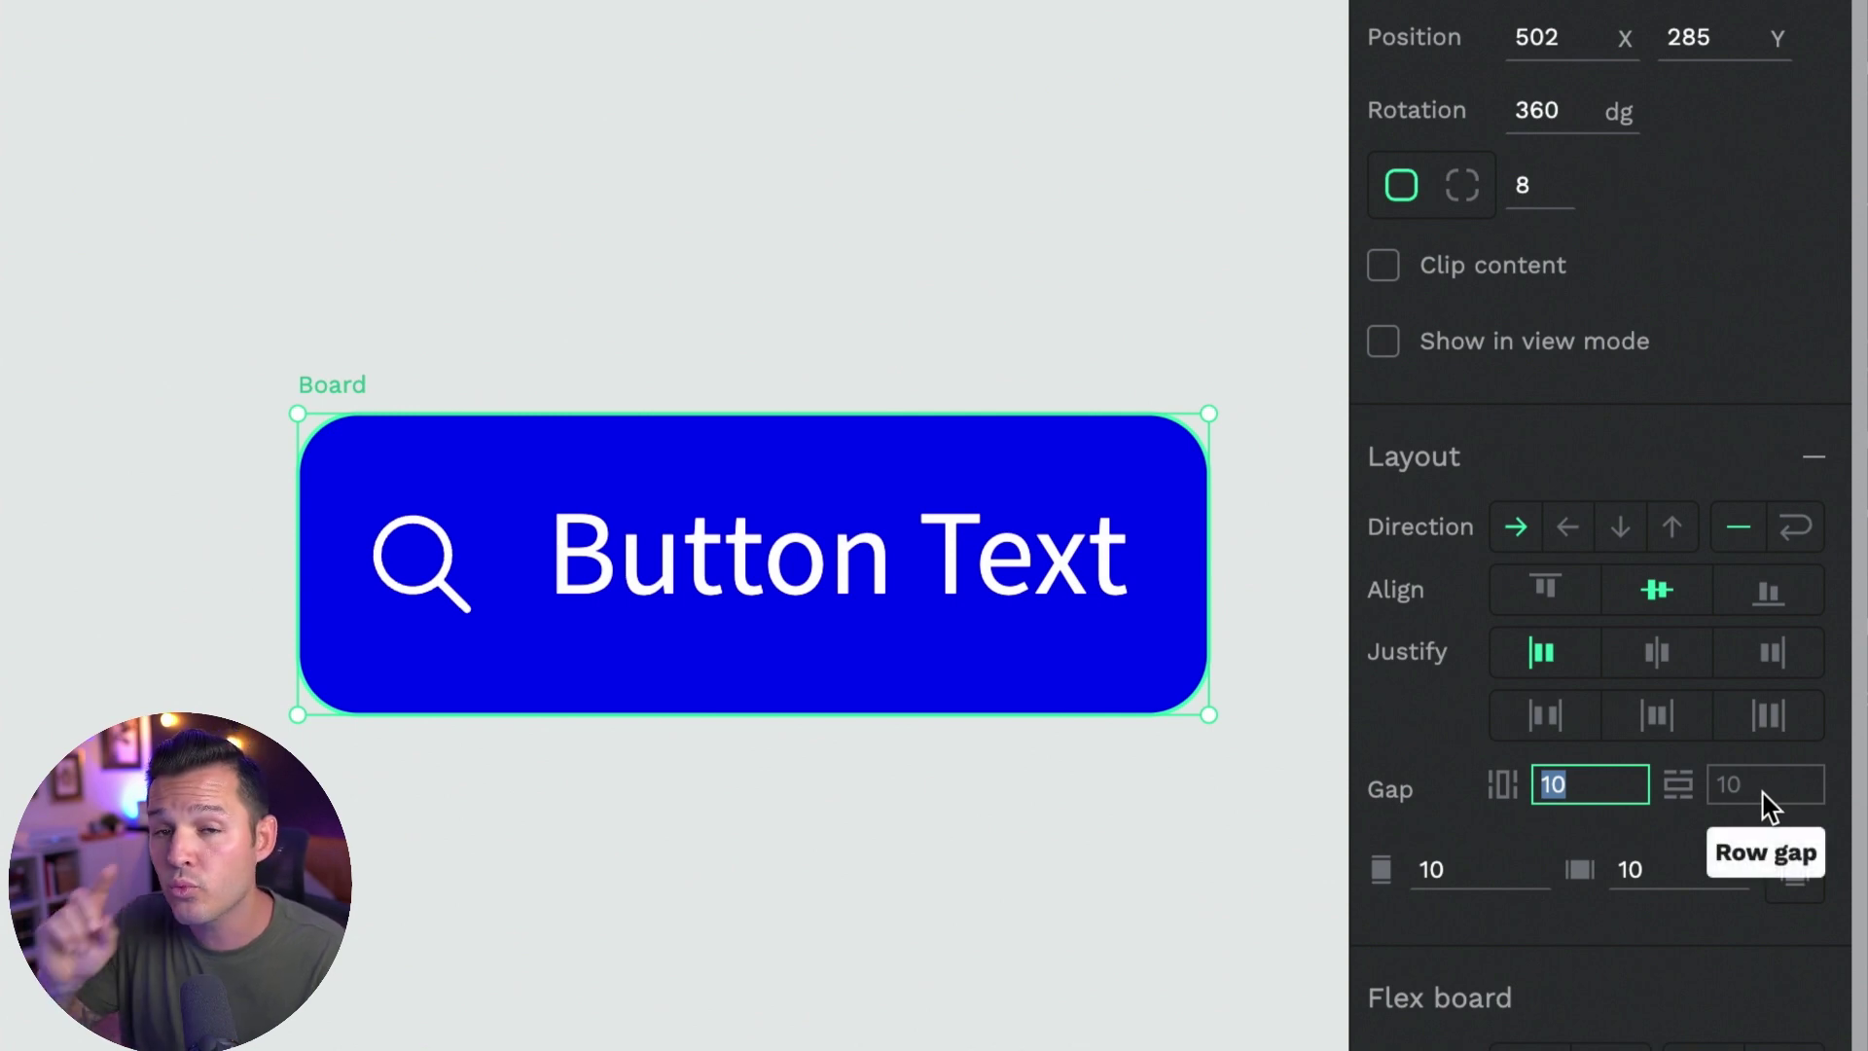
Switch the button's flex direction to row reverse, placing the icon after the text
left_click(1472, 870)
key("ctrl+a")
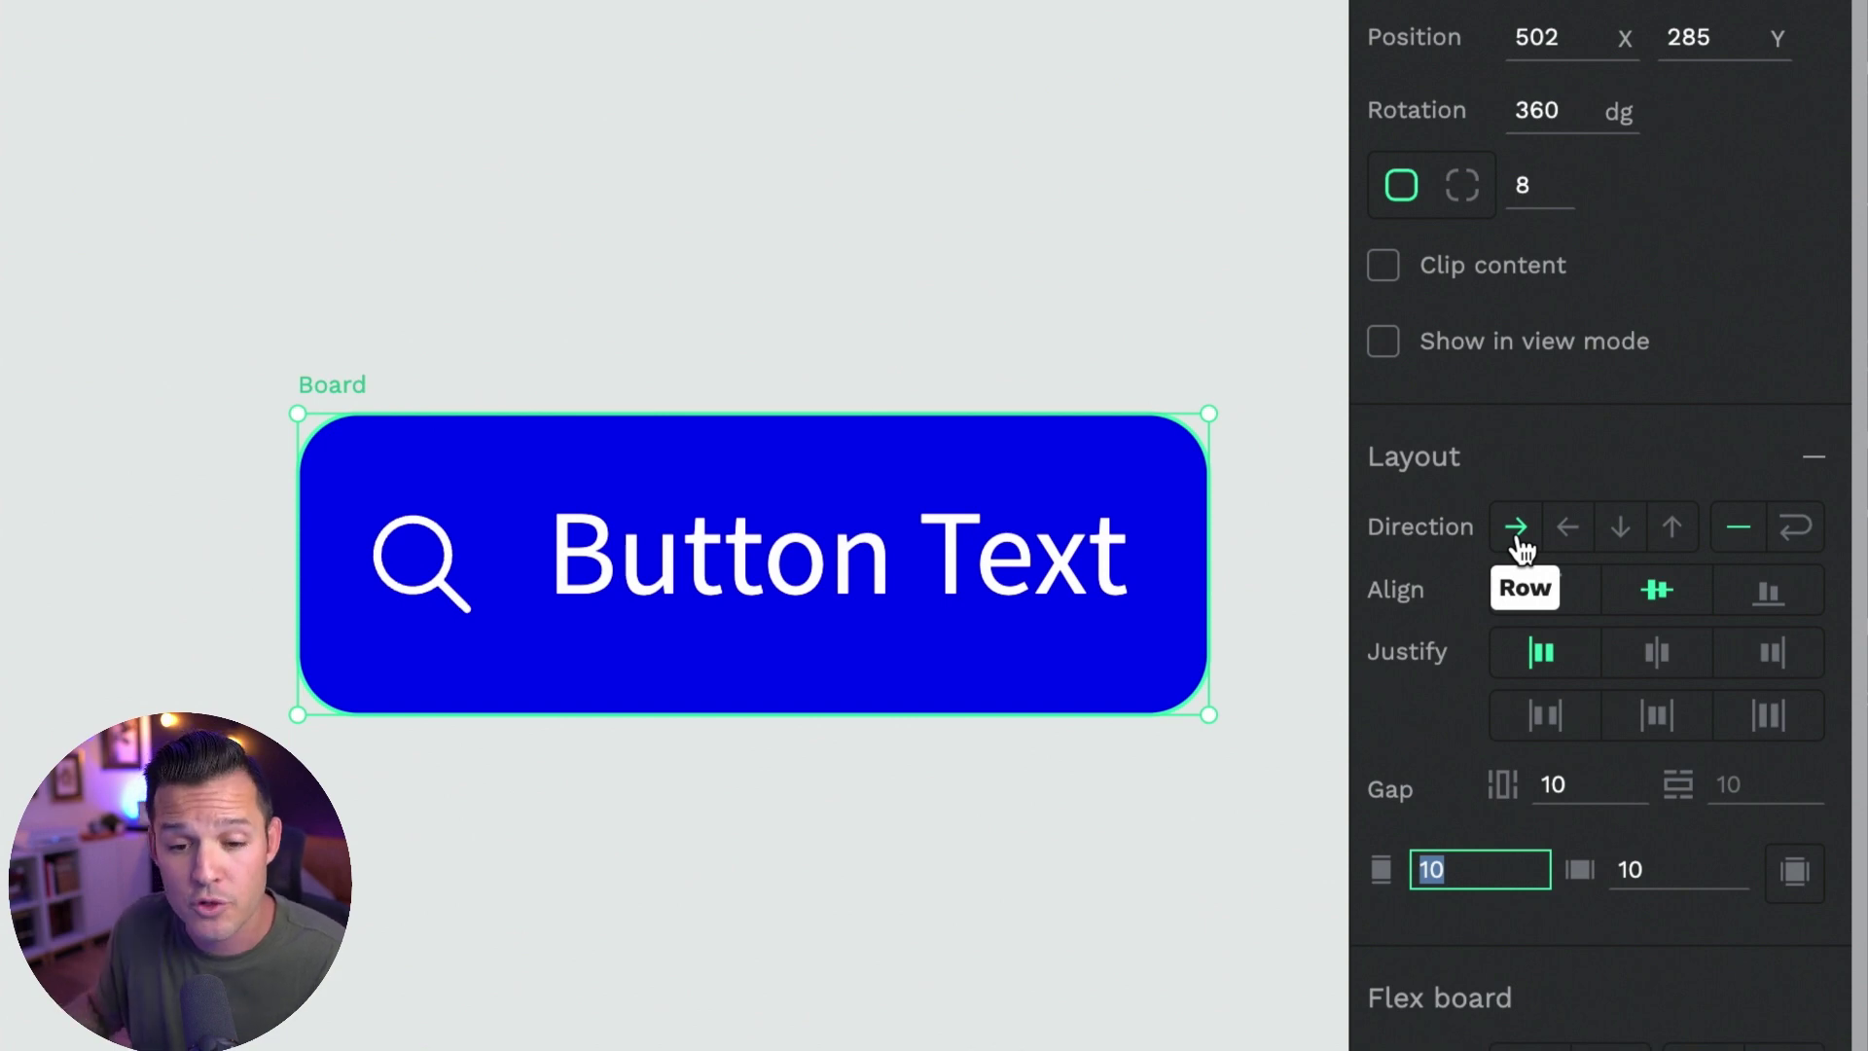
left_click(1565, 530)
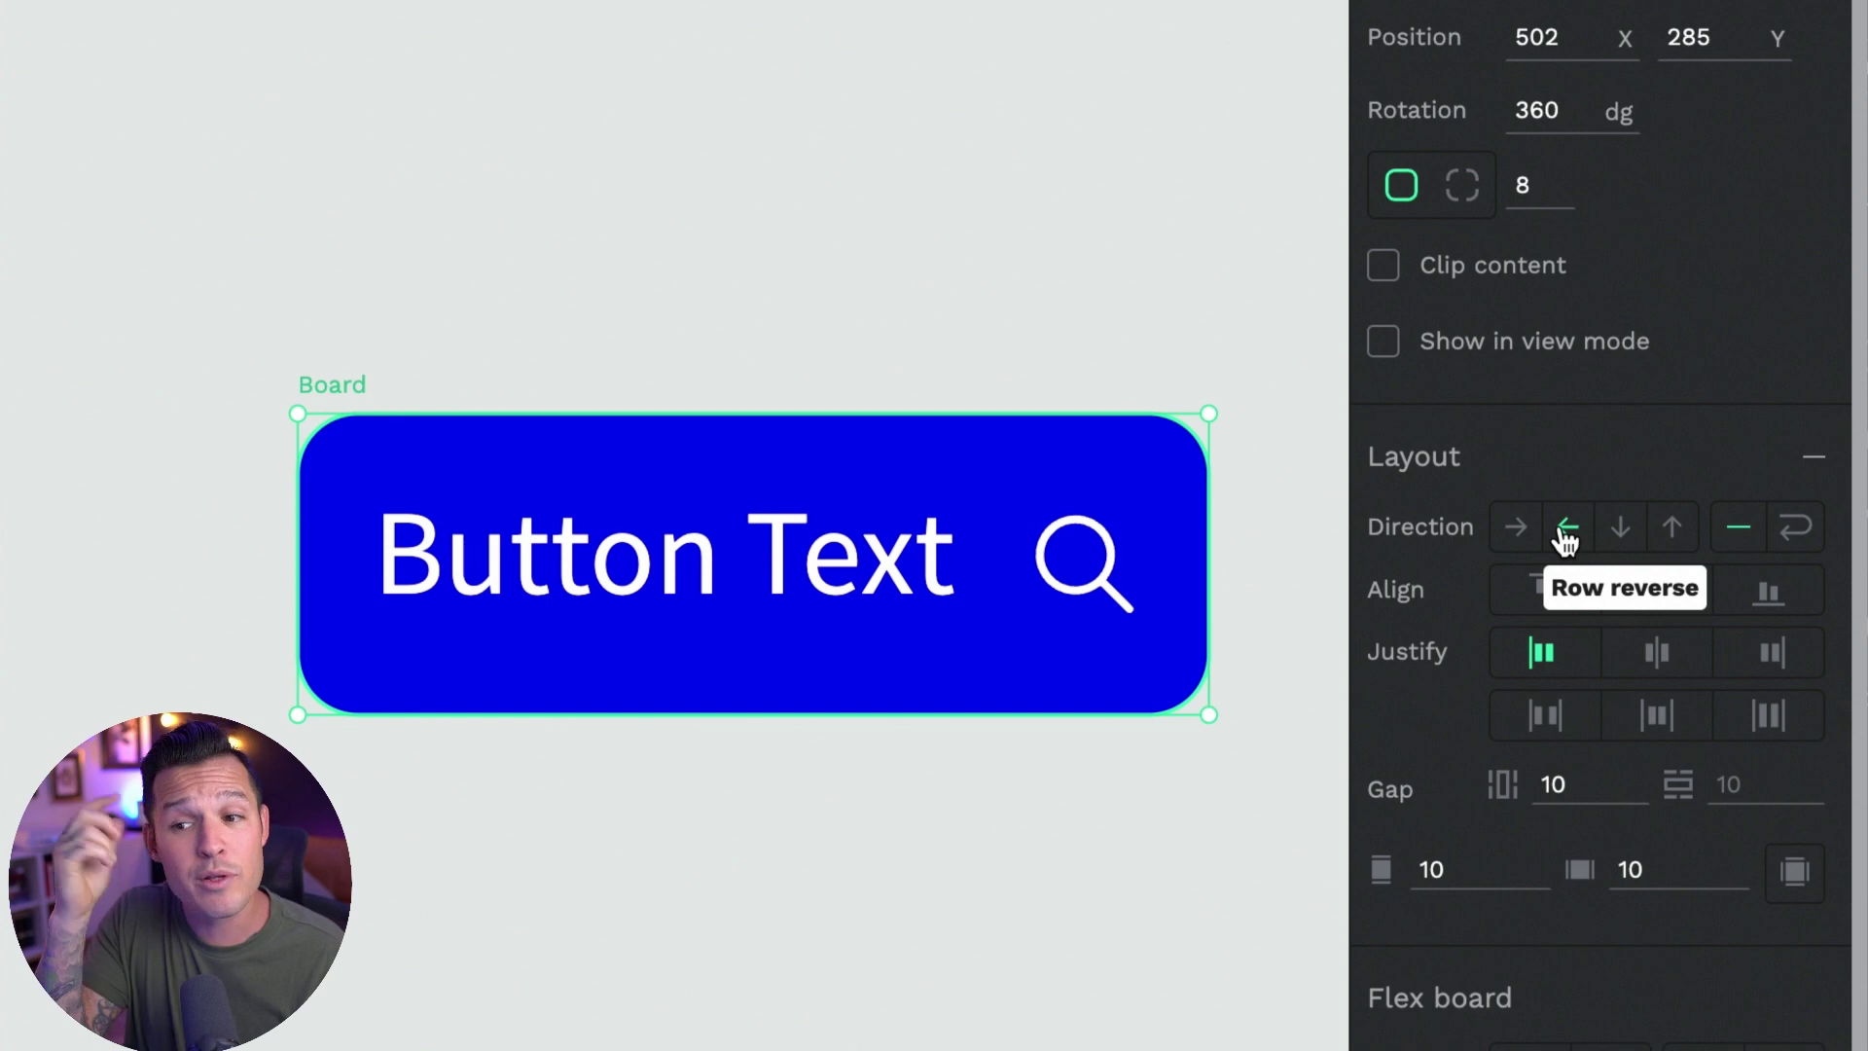
Try row reverse, column and column reverse directions, then settle on row with the icon right of the text
left_click(1086, 595)
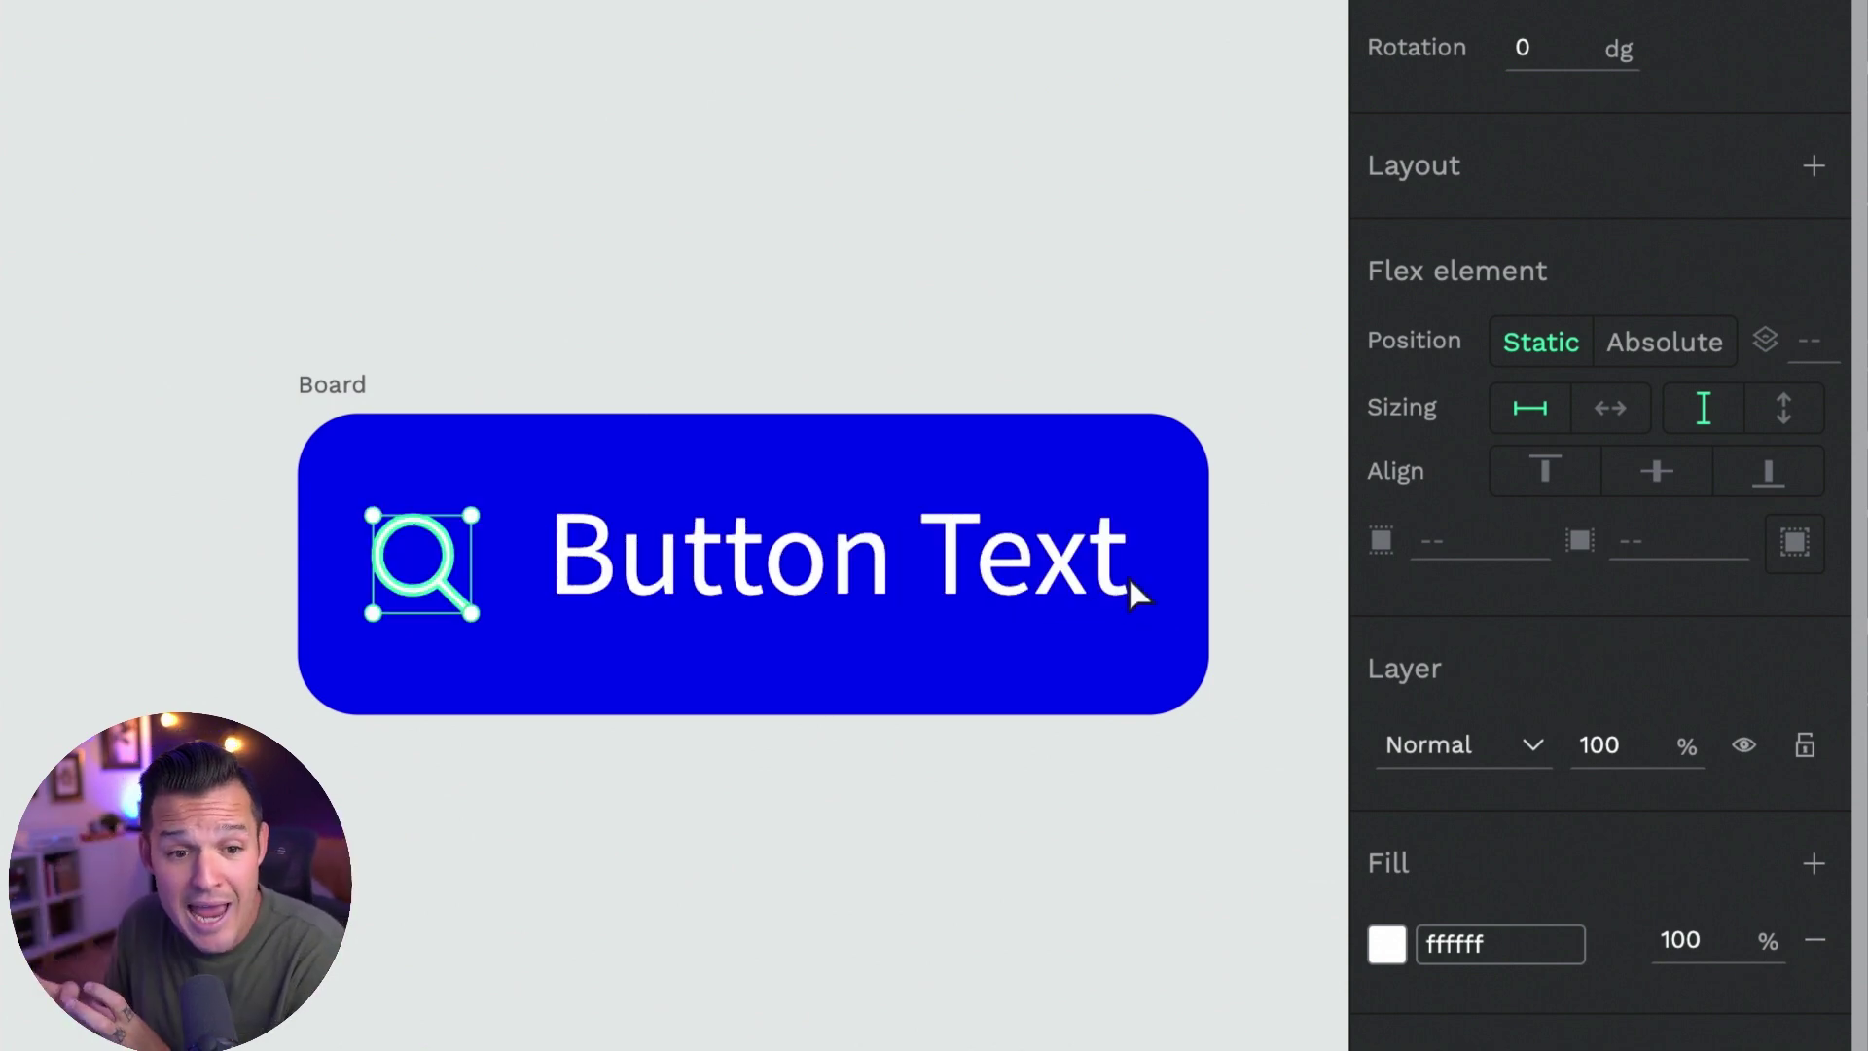
left_click(365, 382)
left_click(1515, 527)
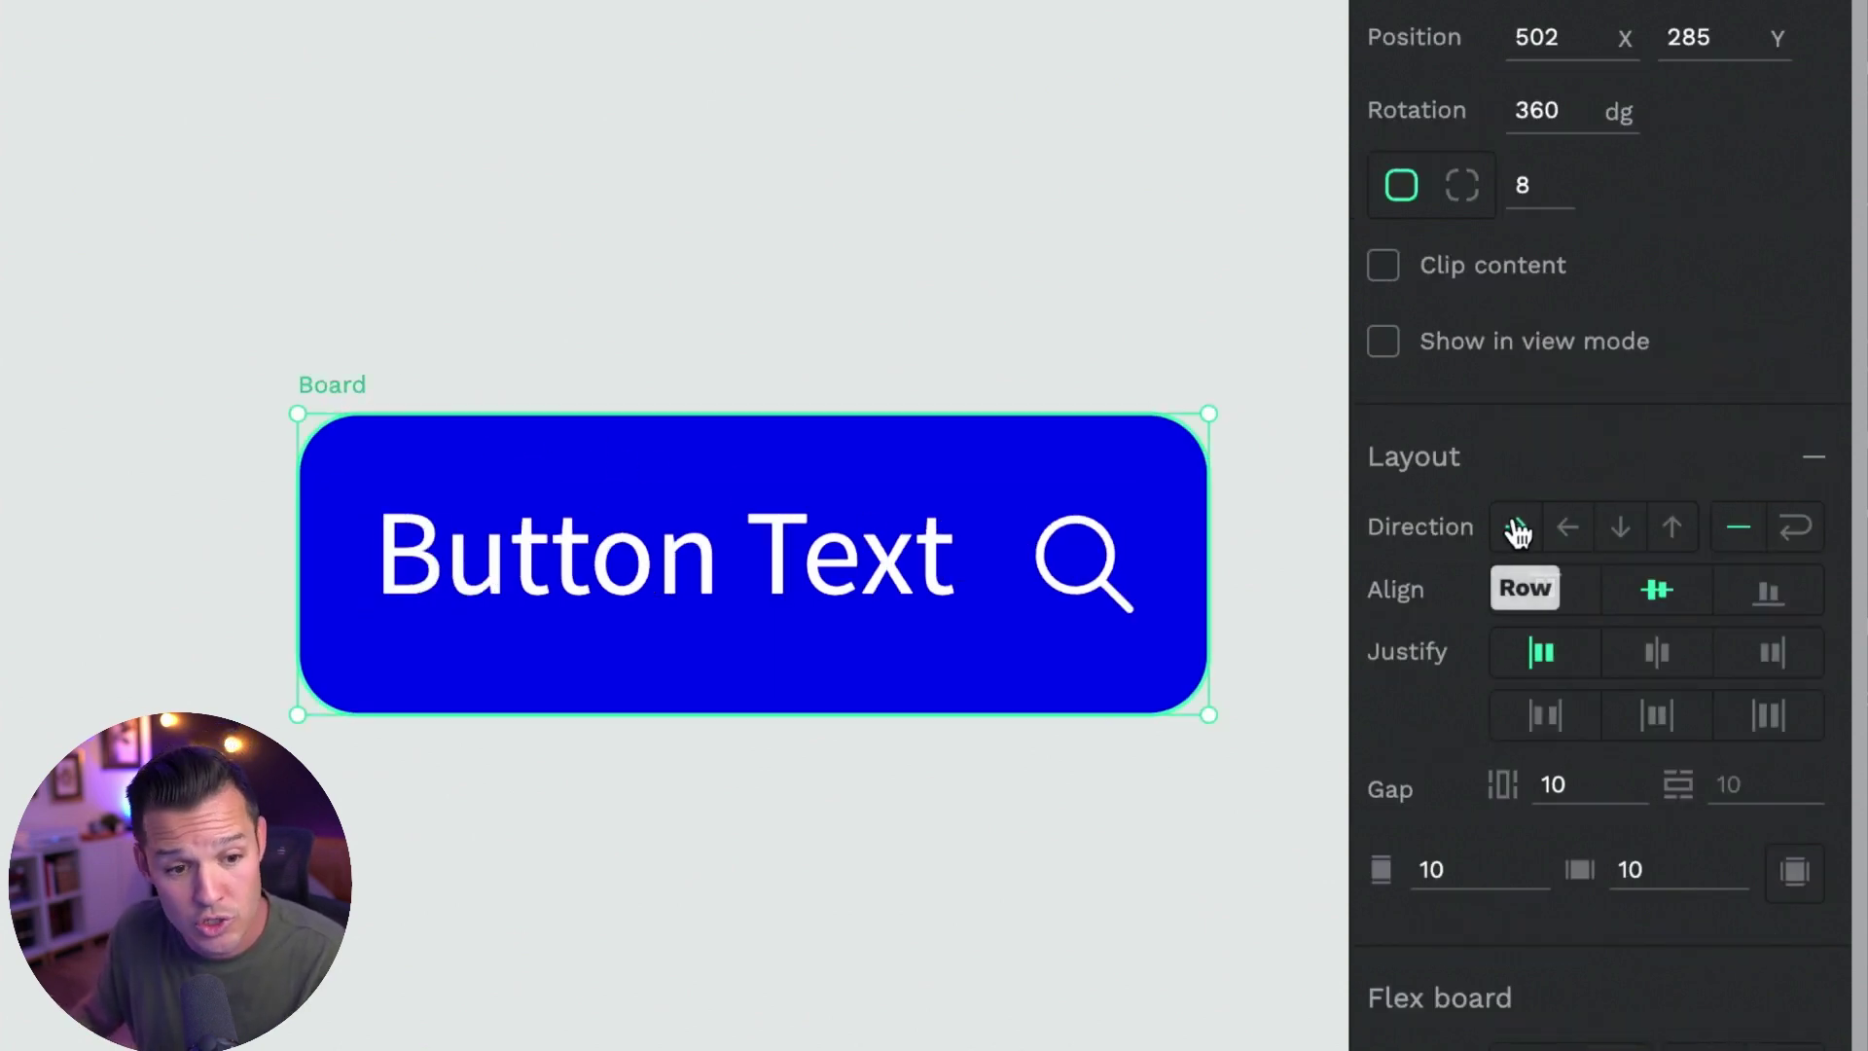
left_click(1568, 530)
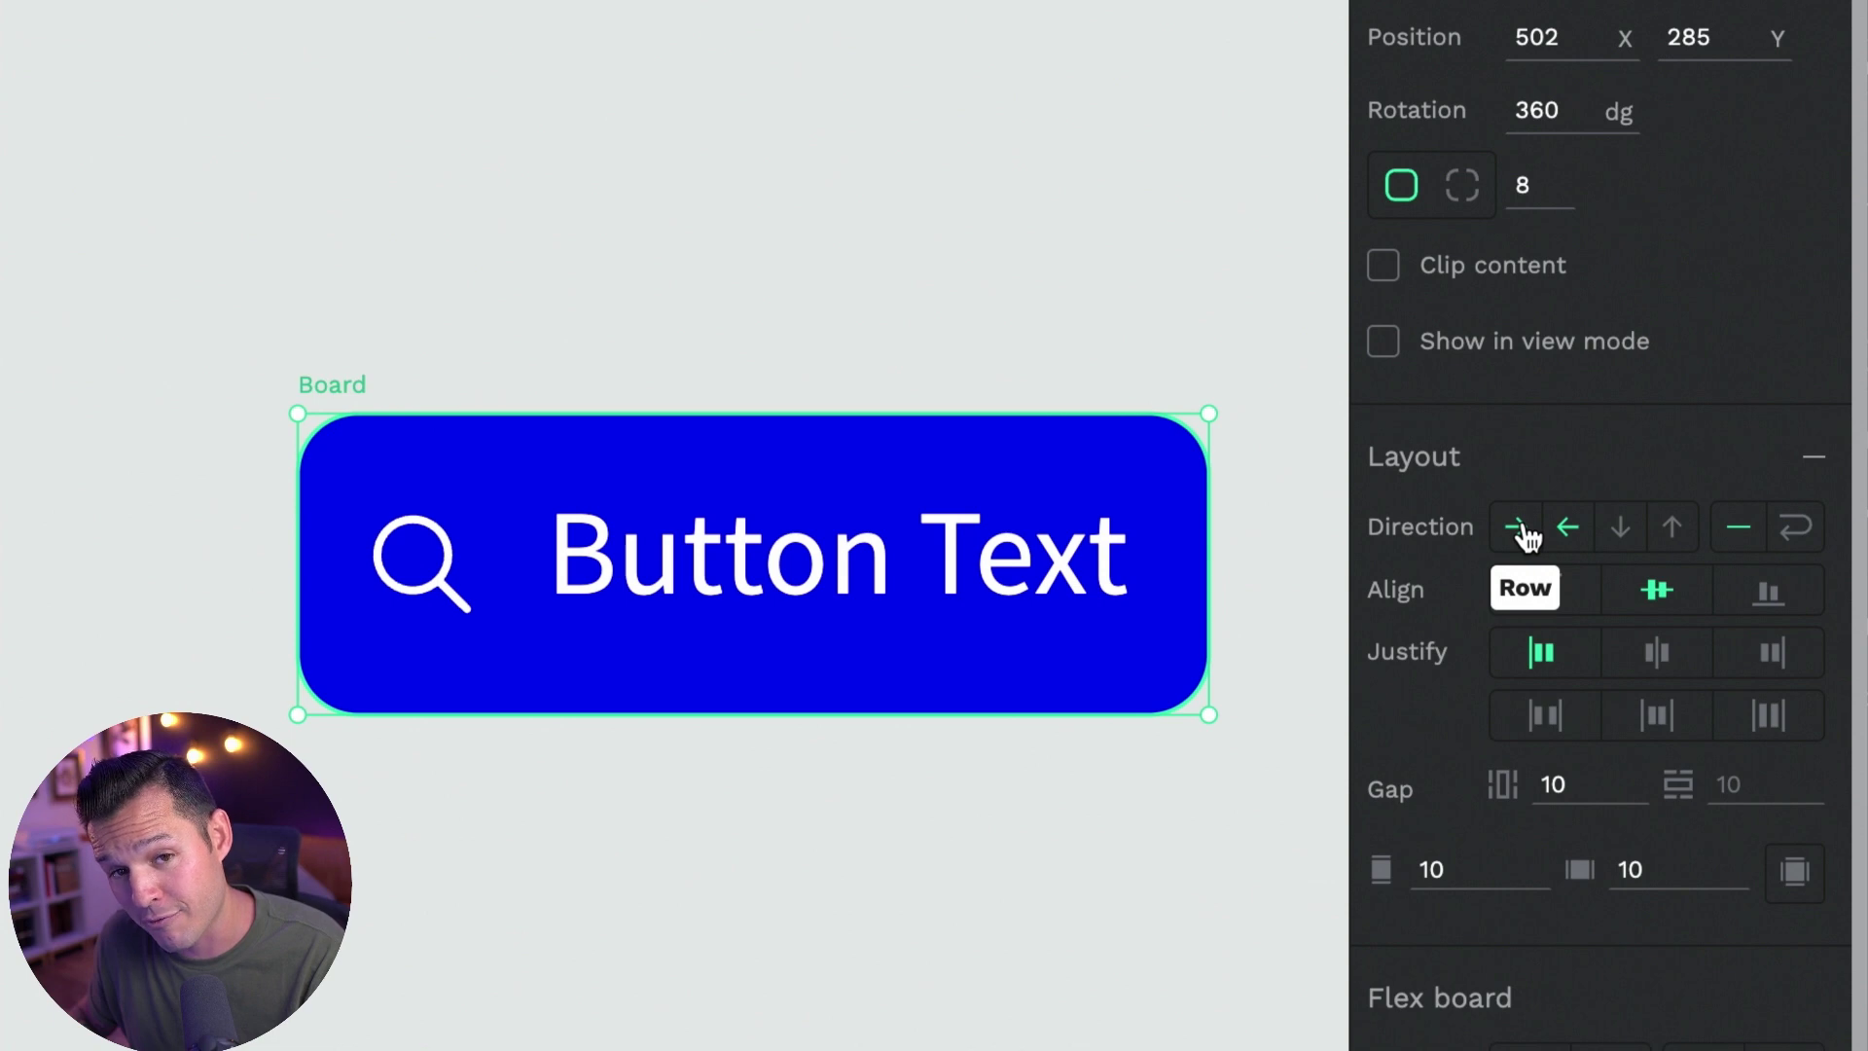
left_click(1525, 536)
left_click(1569, 532)
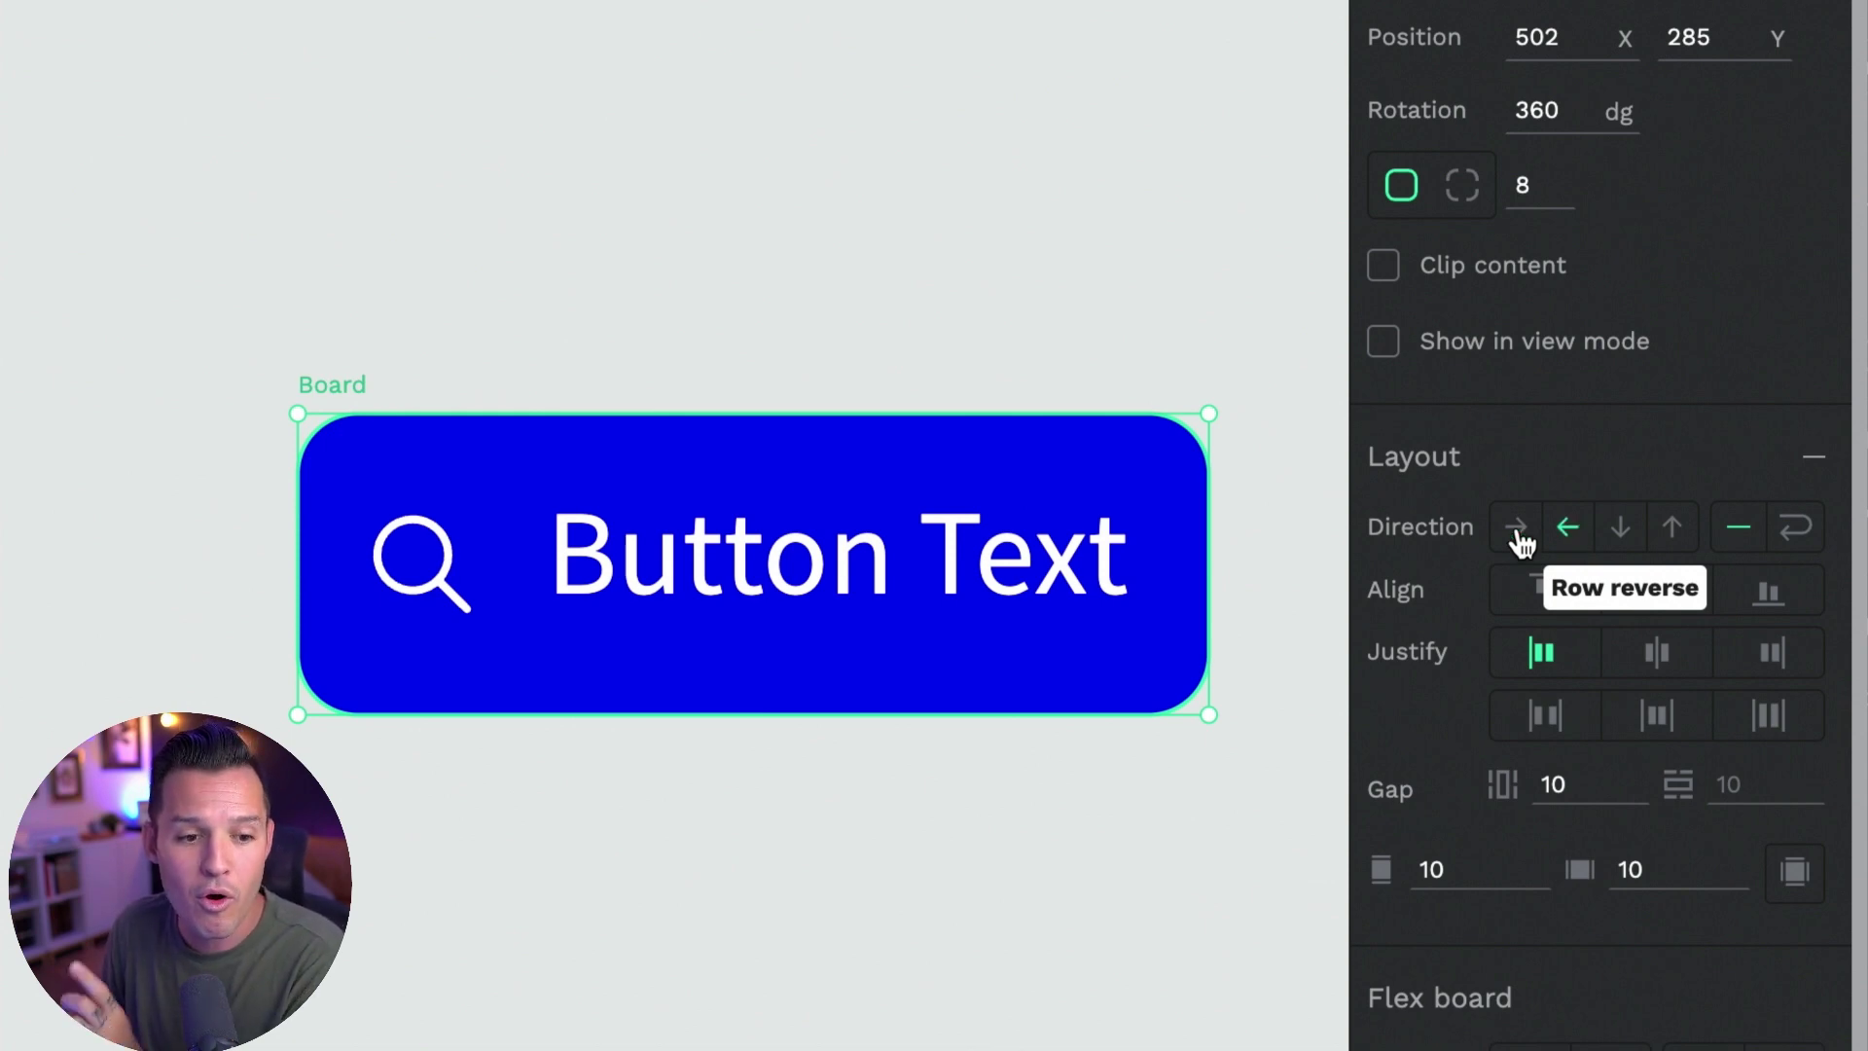
left_click(1520, 544)
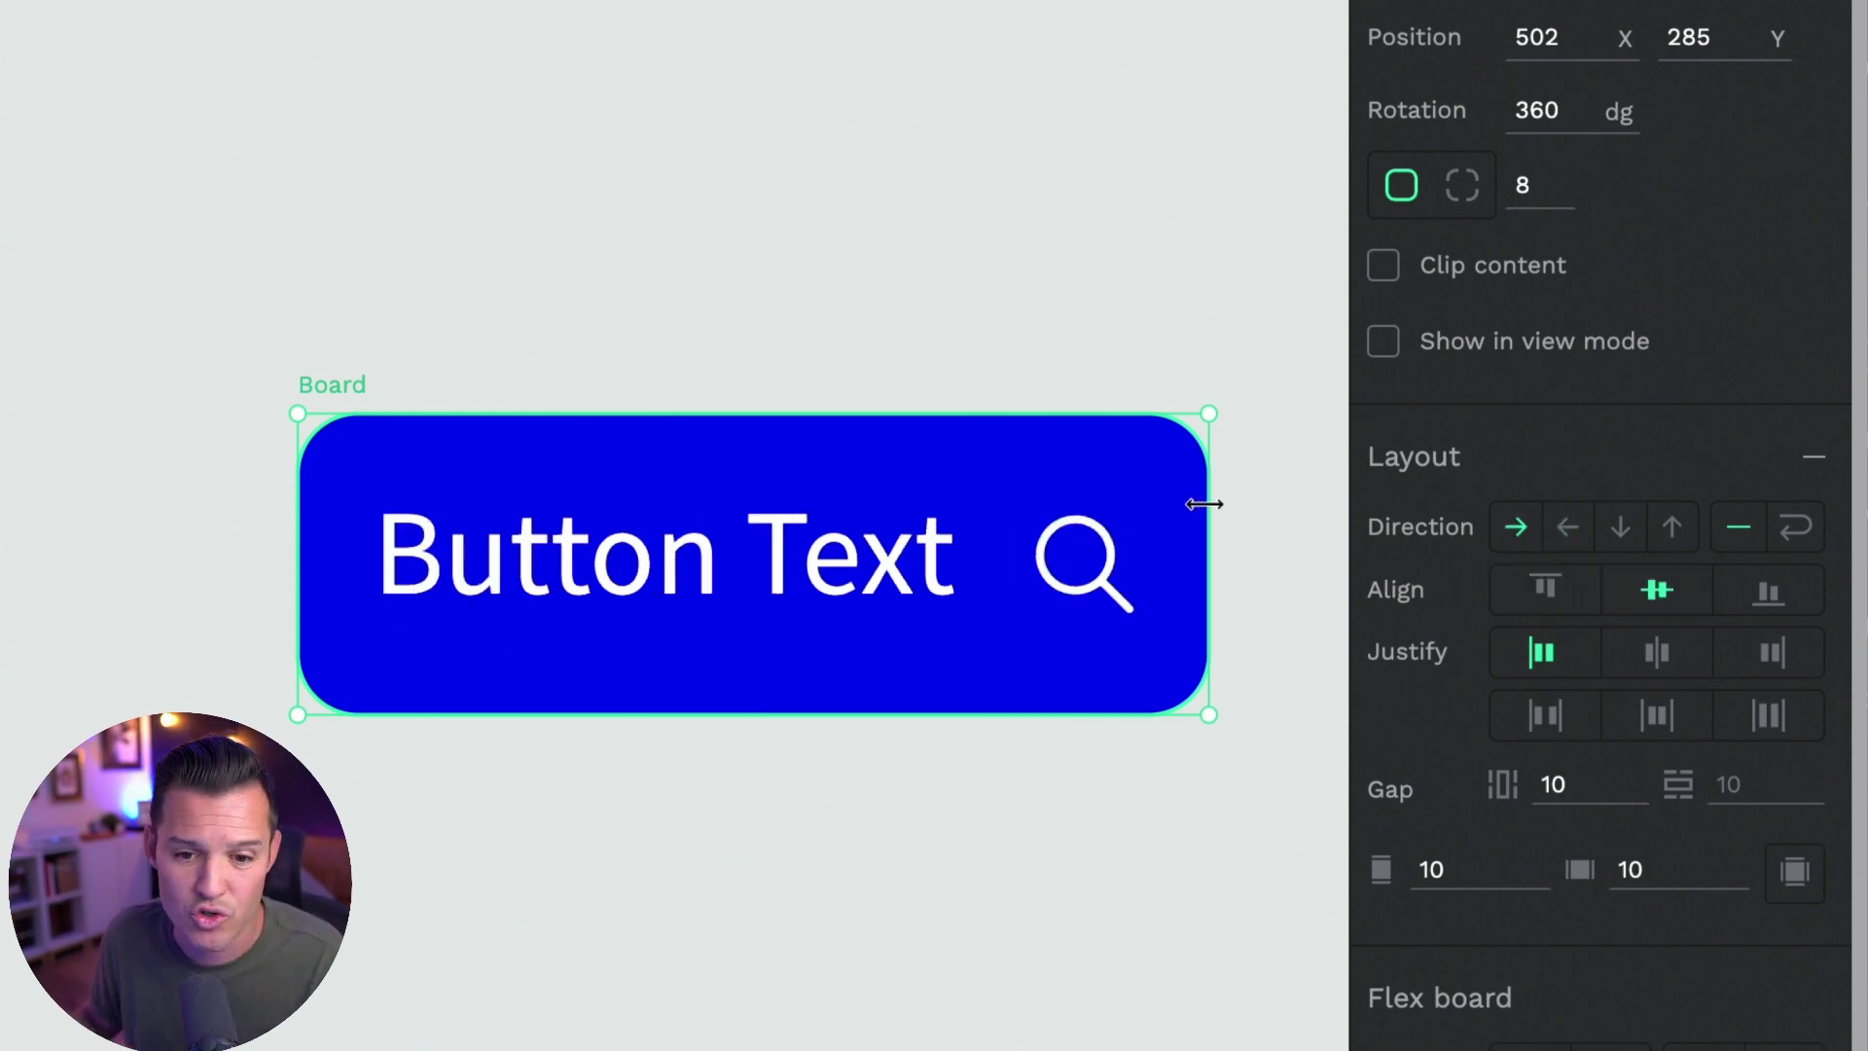
left_click(1622, 533)
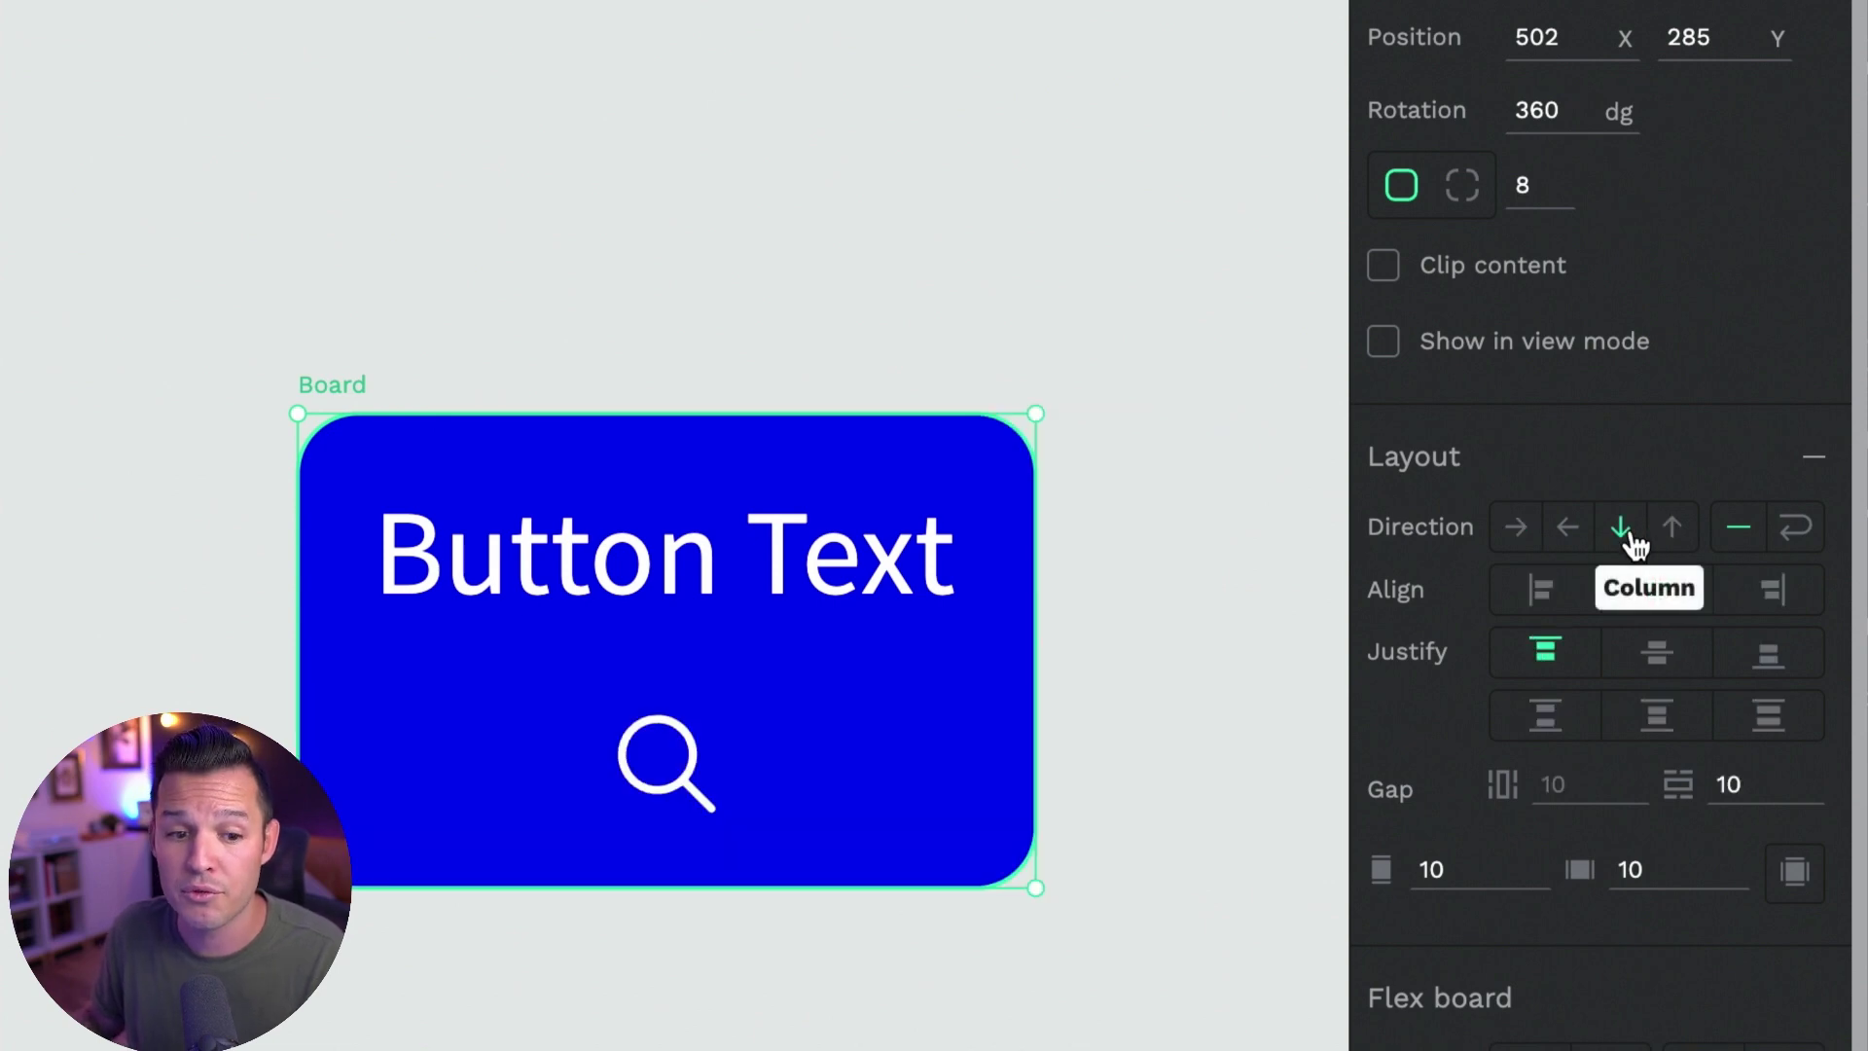
left_click(1686, 541)
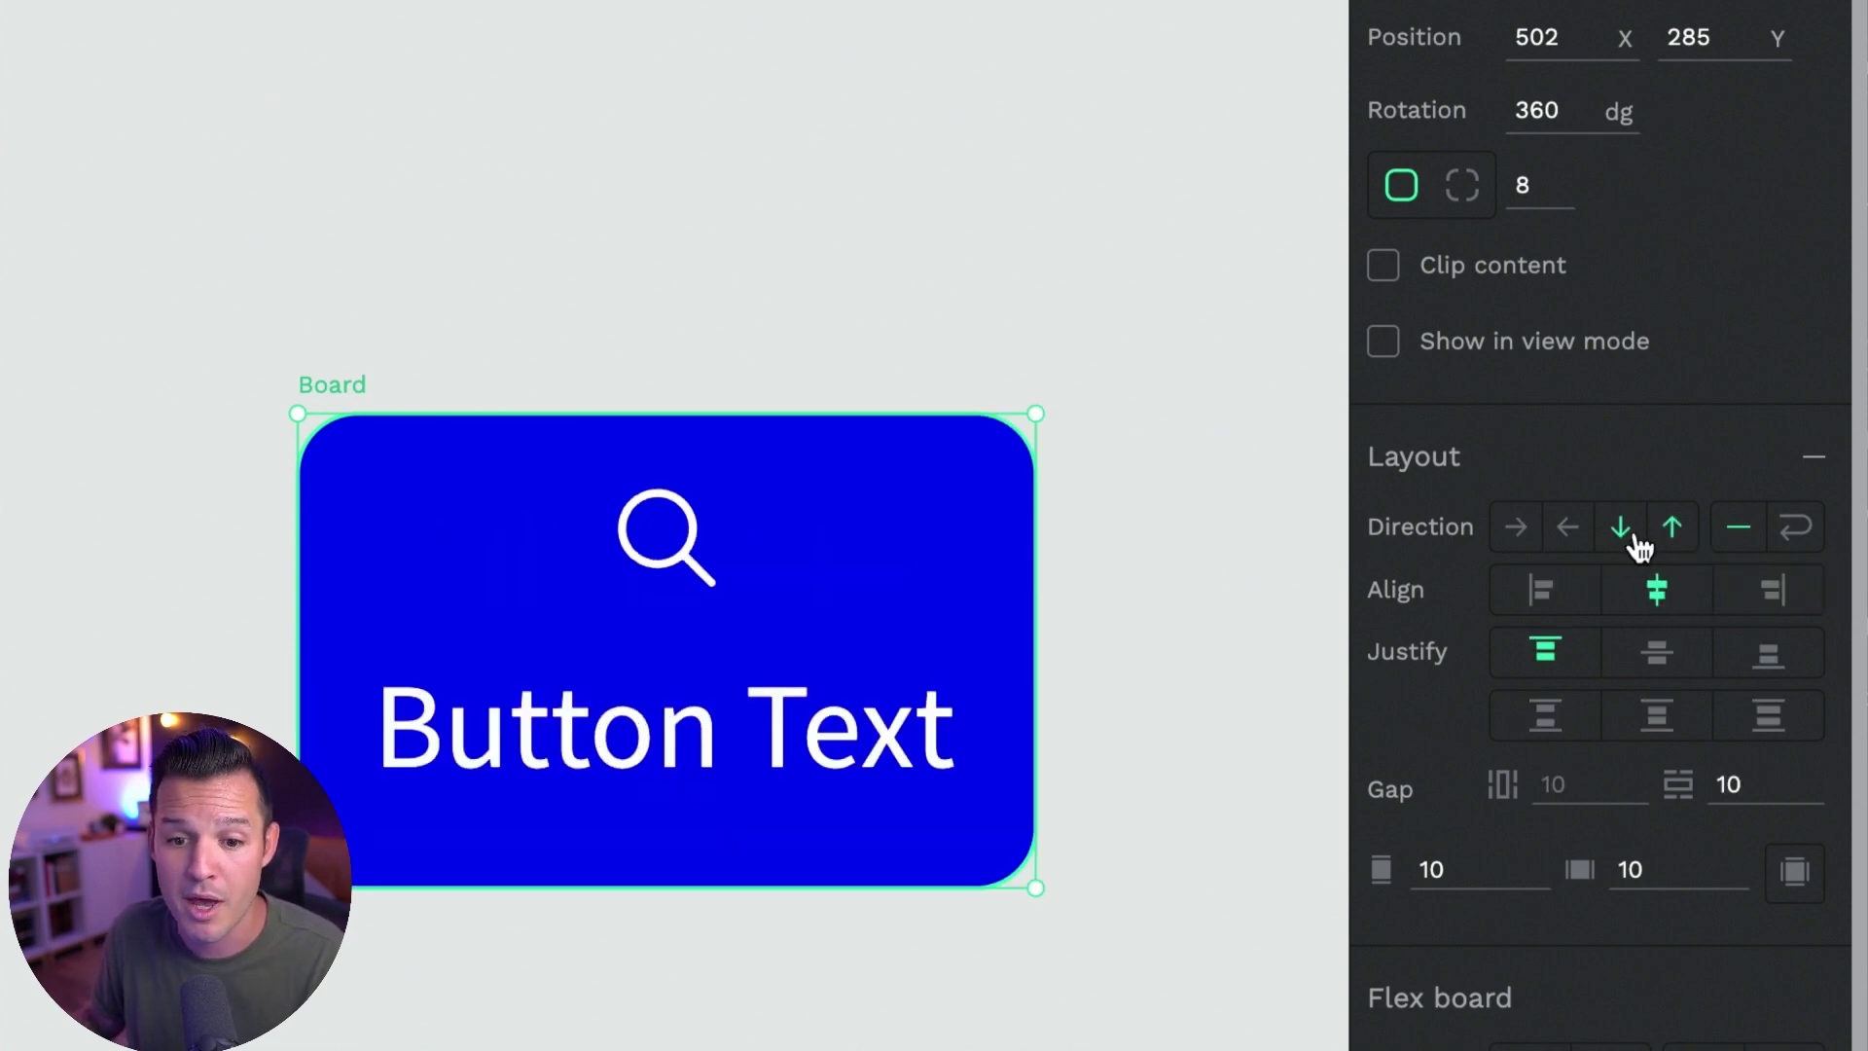
left_click(1523, 537)
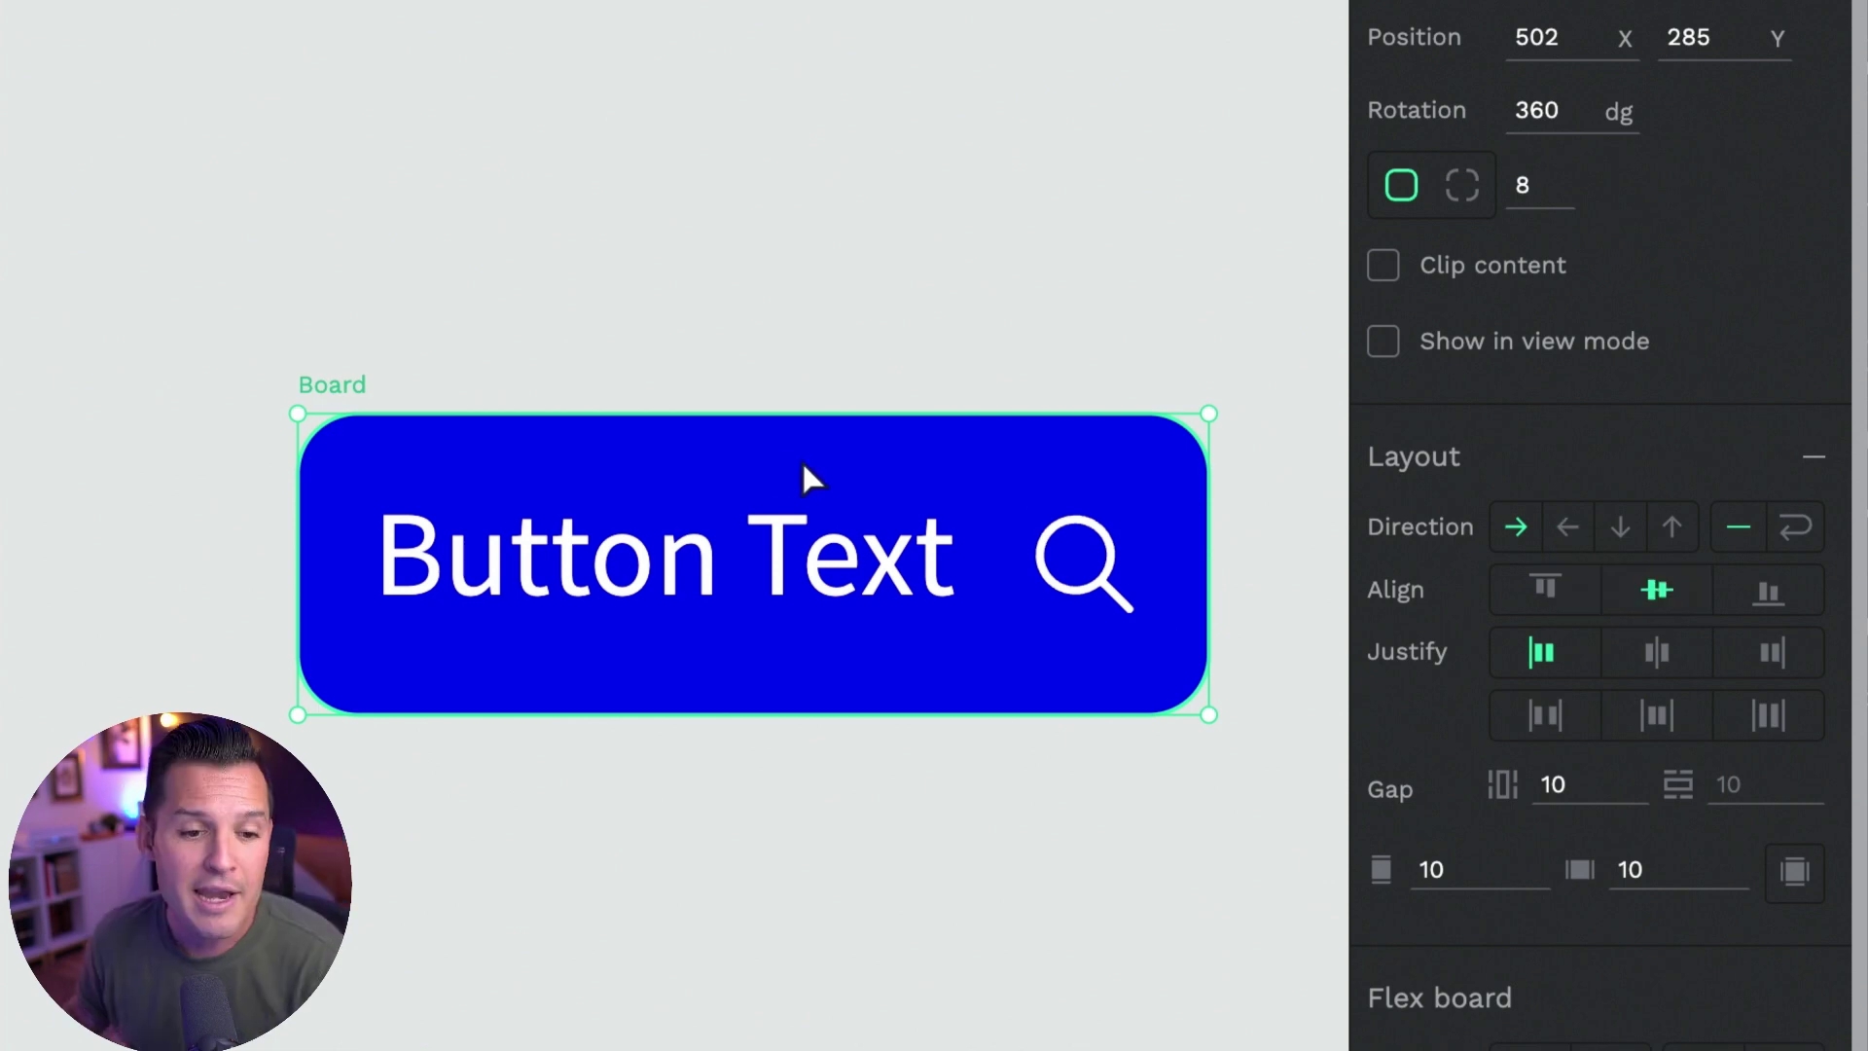
left_click(450, 374)
left_click(342, 386)
Try aligning the button's text and icon to the top, centre and bottom
left_click_drag(343, 386, 275, 250)
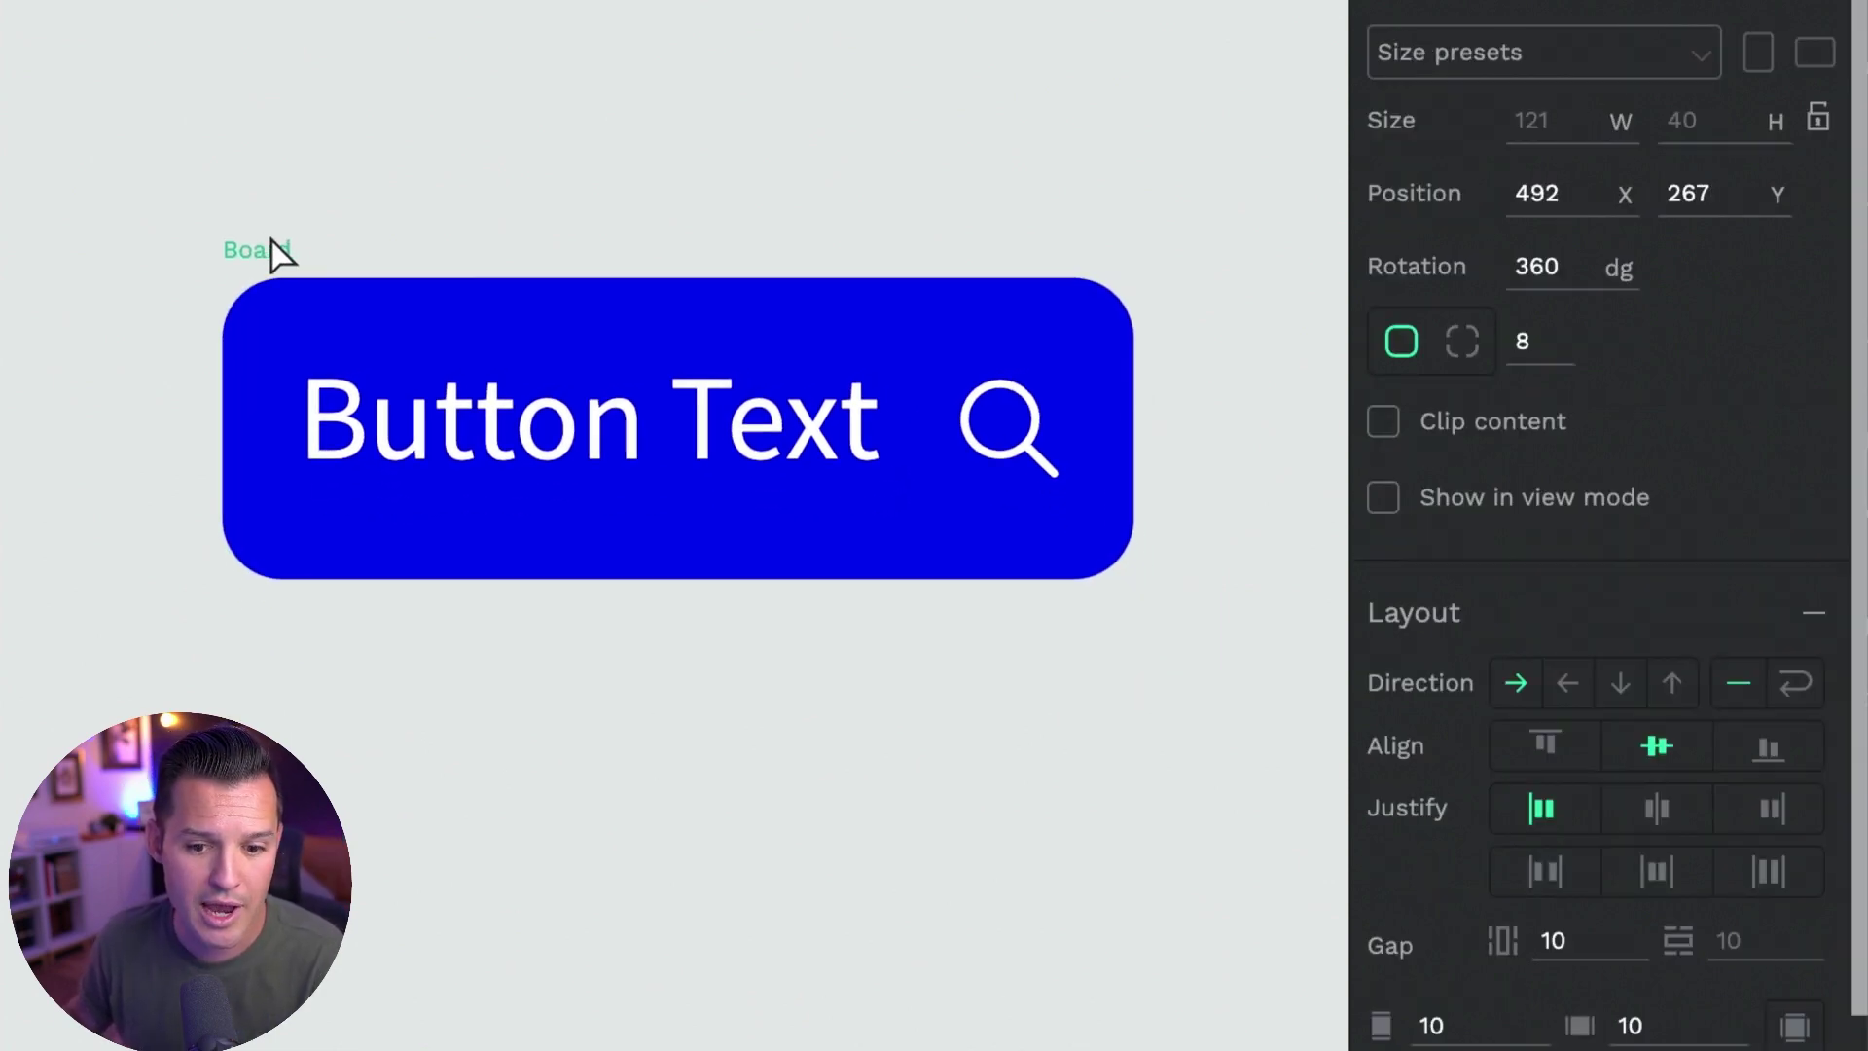
scroll(1610, 661, "down", 3)
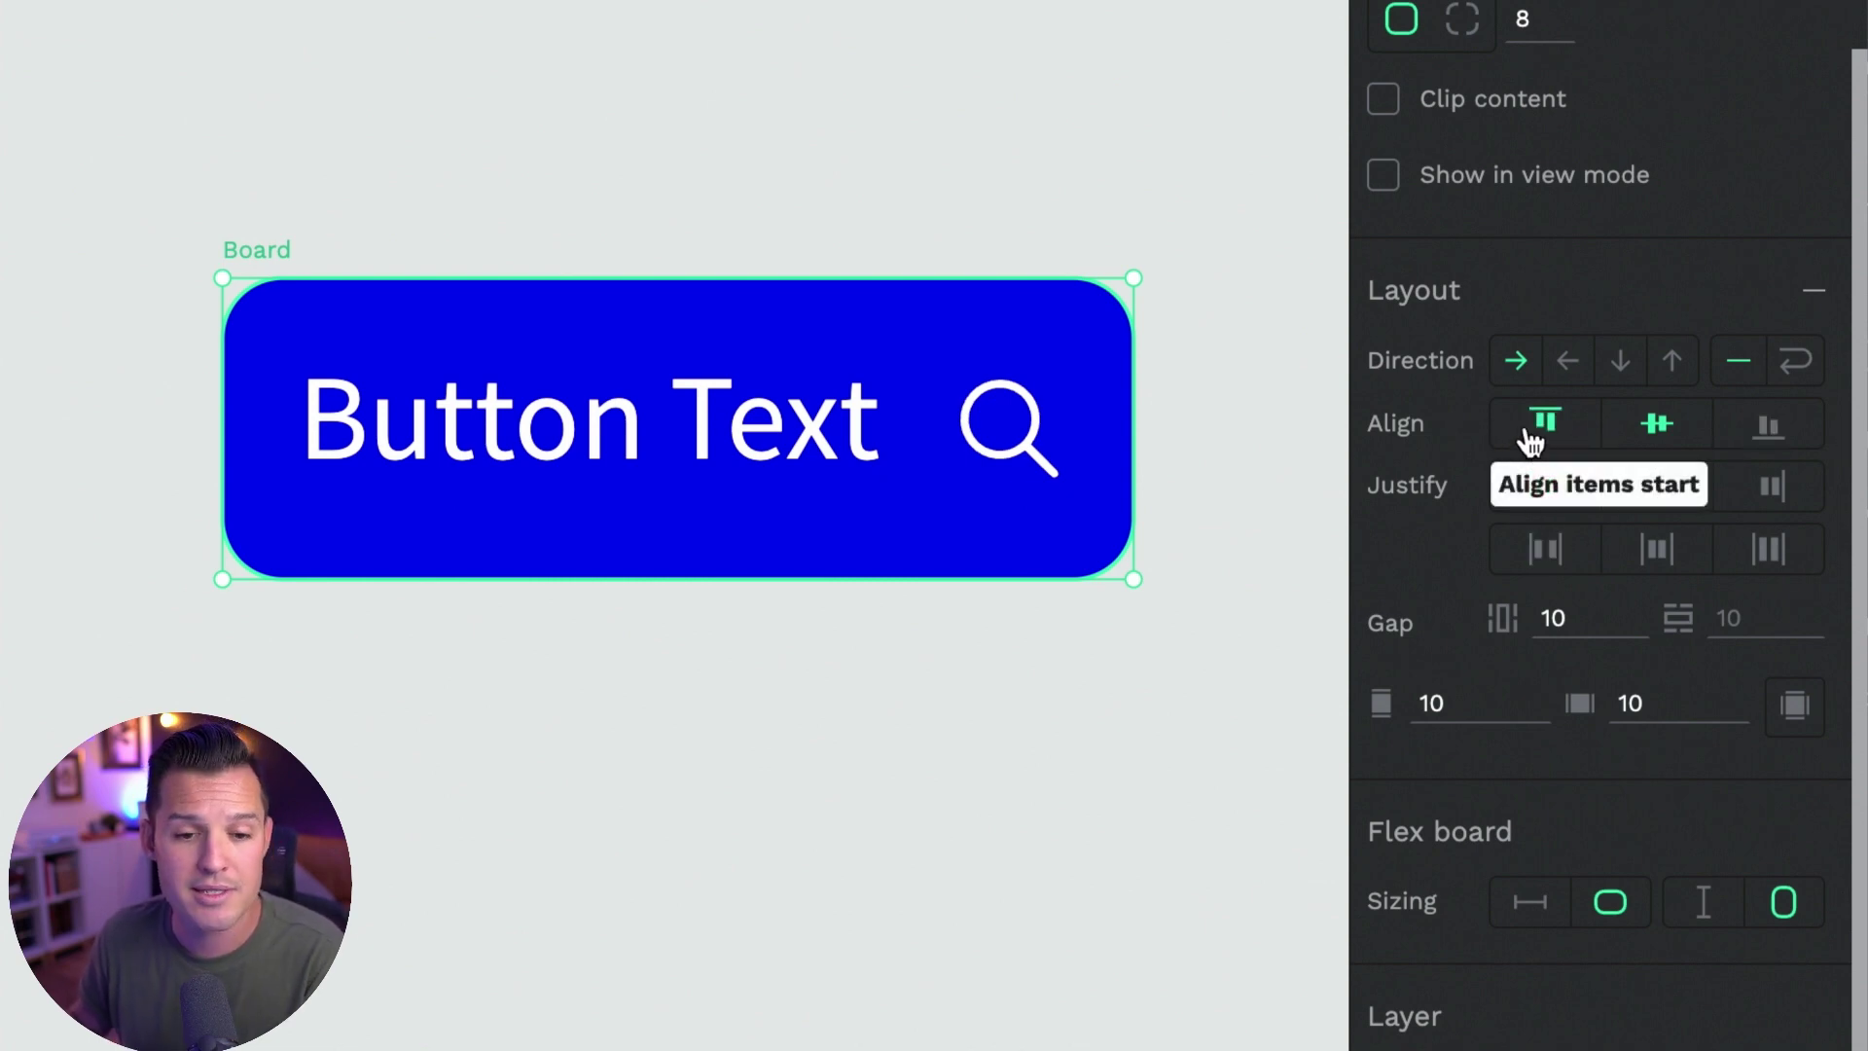
left_click(1543, 438)
left_click(1666, 439)
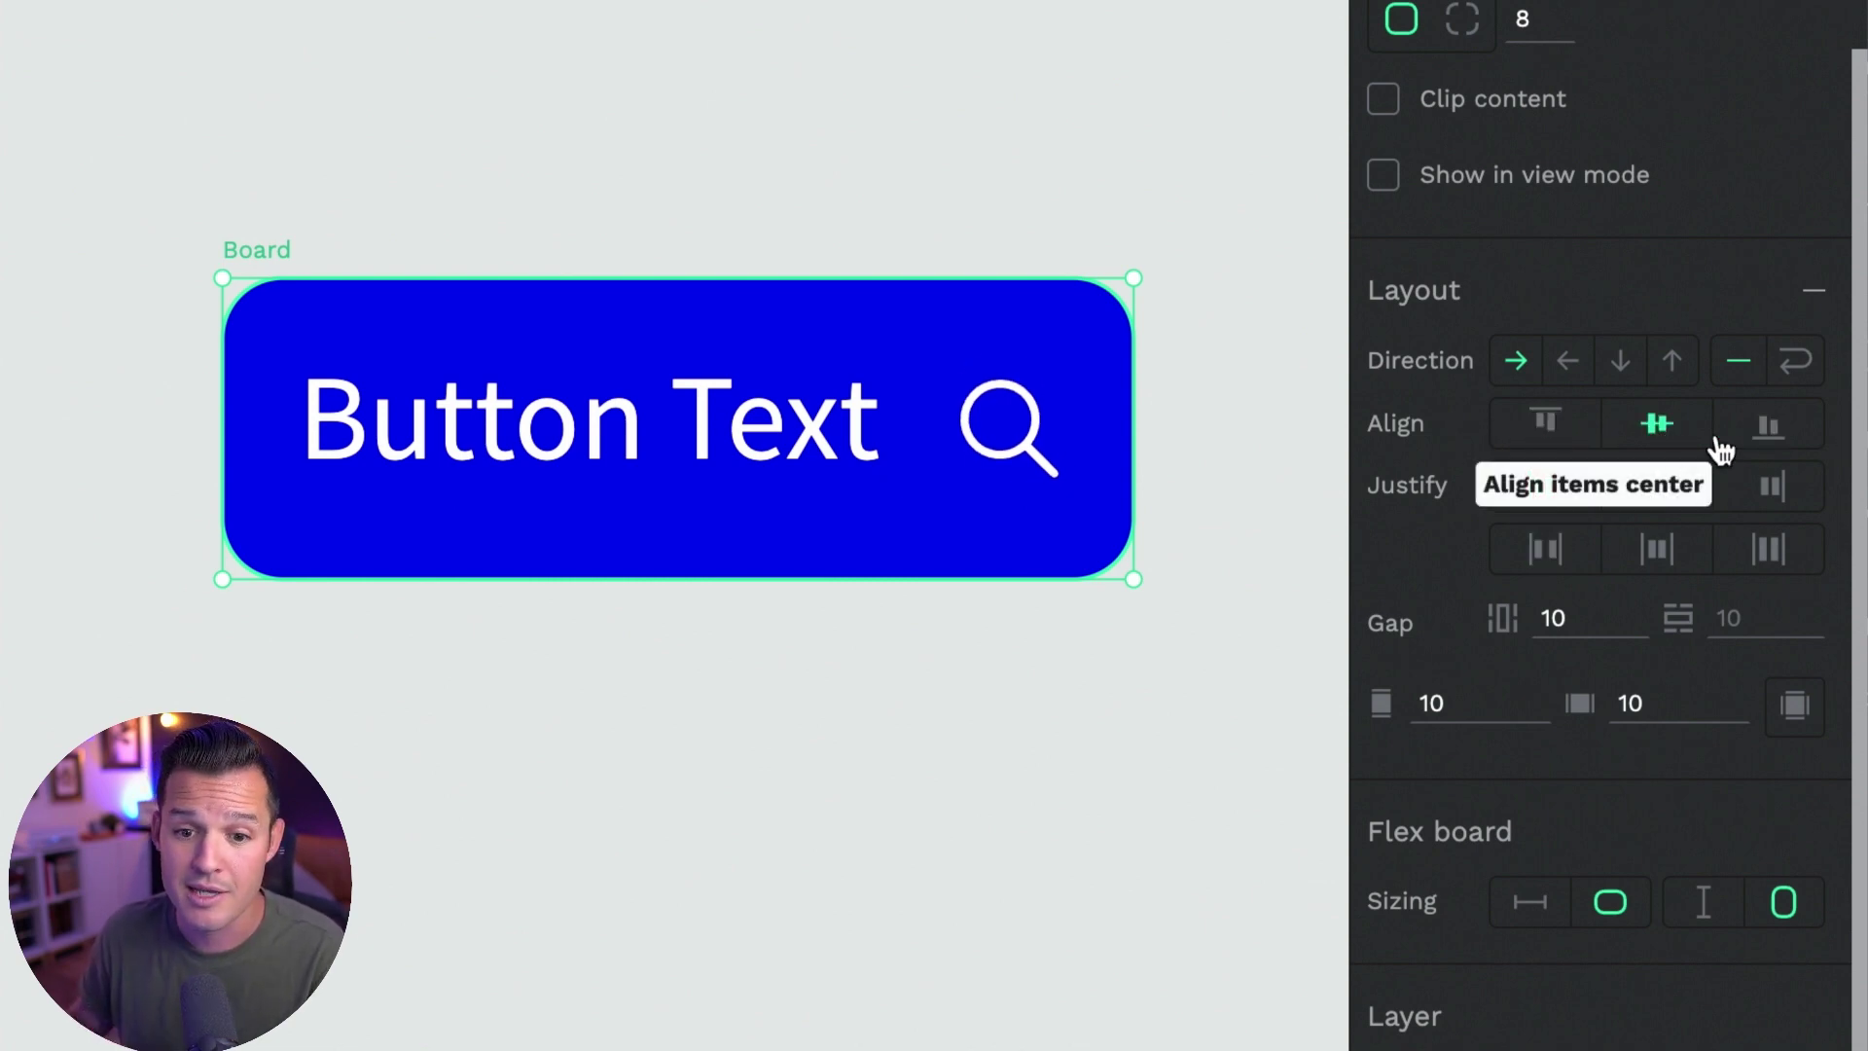
left_click(1777, 438)
Re-centre the items vertically, try justify center, then justify them space-between
left_click(1656, 438)
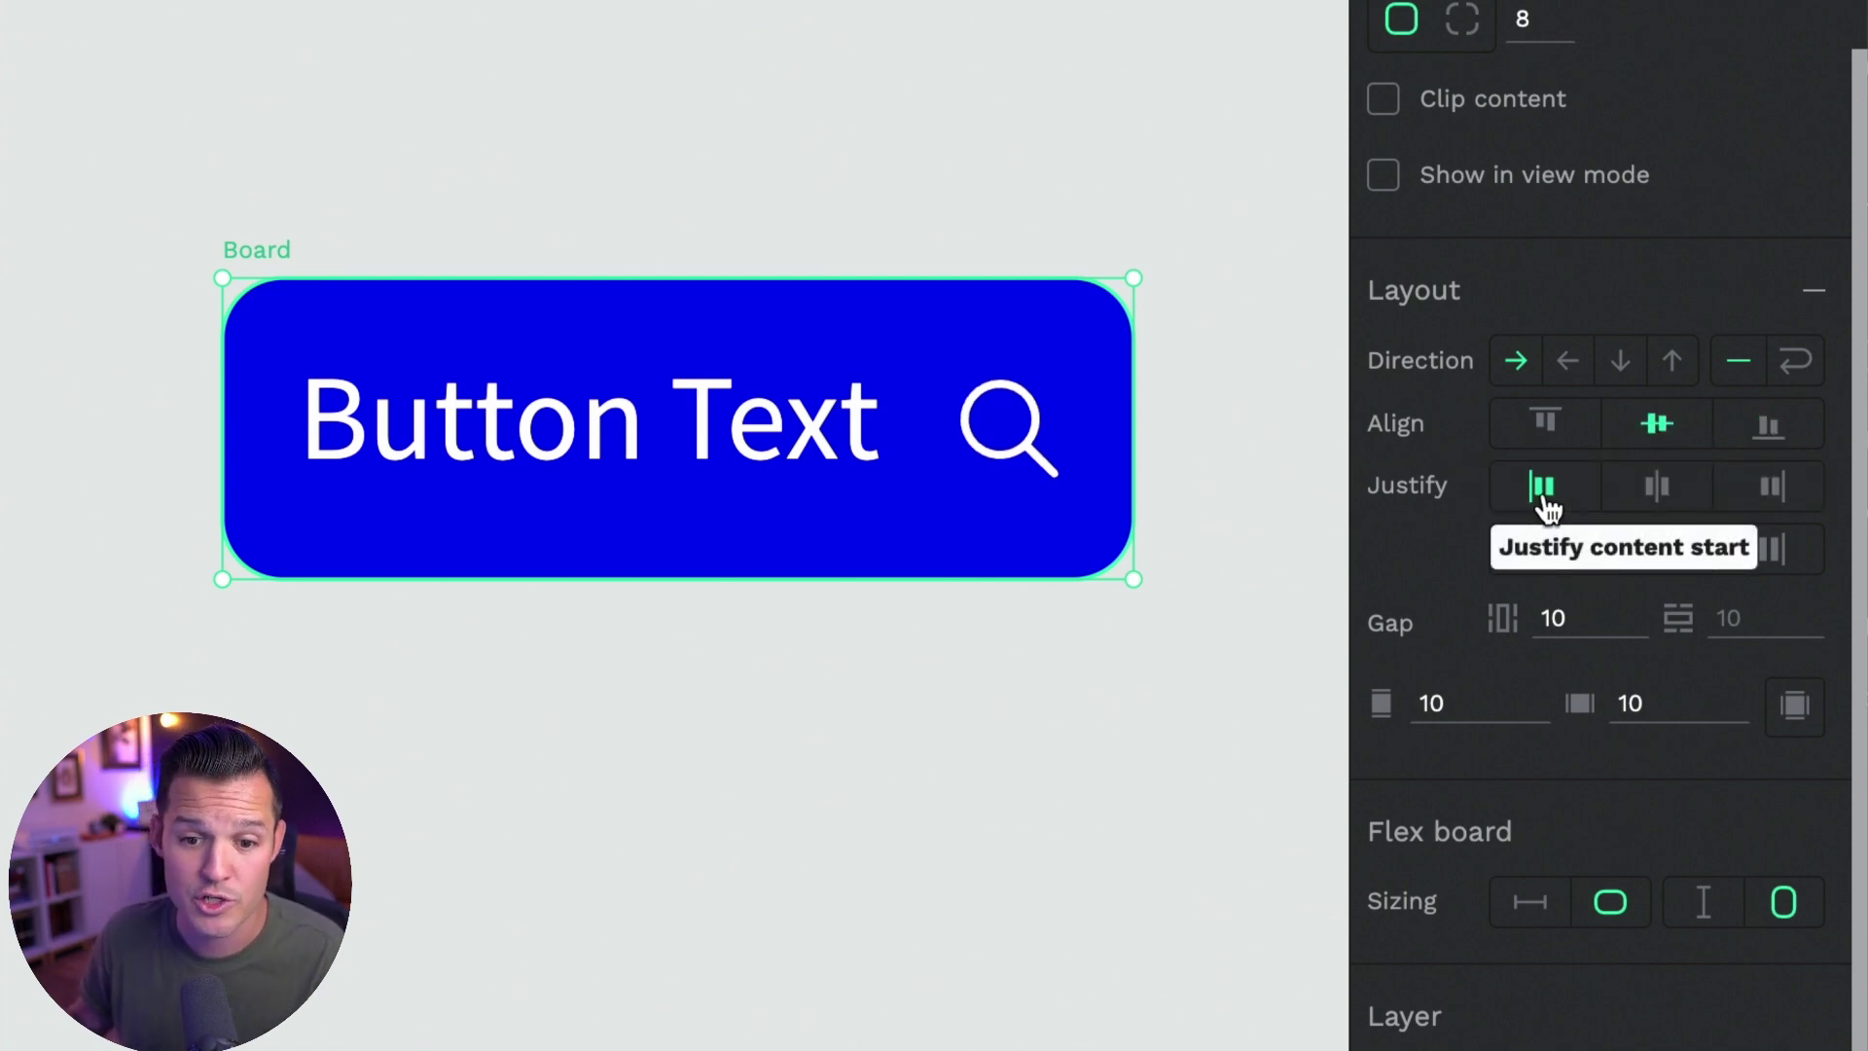
left_click(1660, 496)
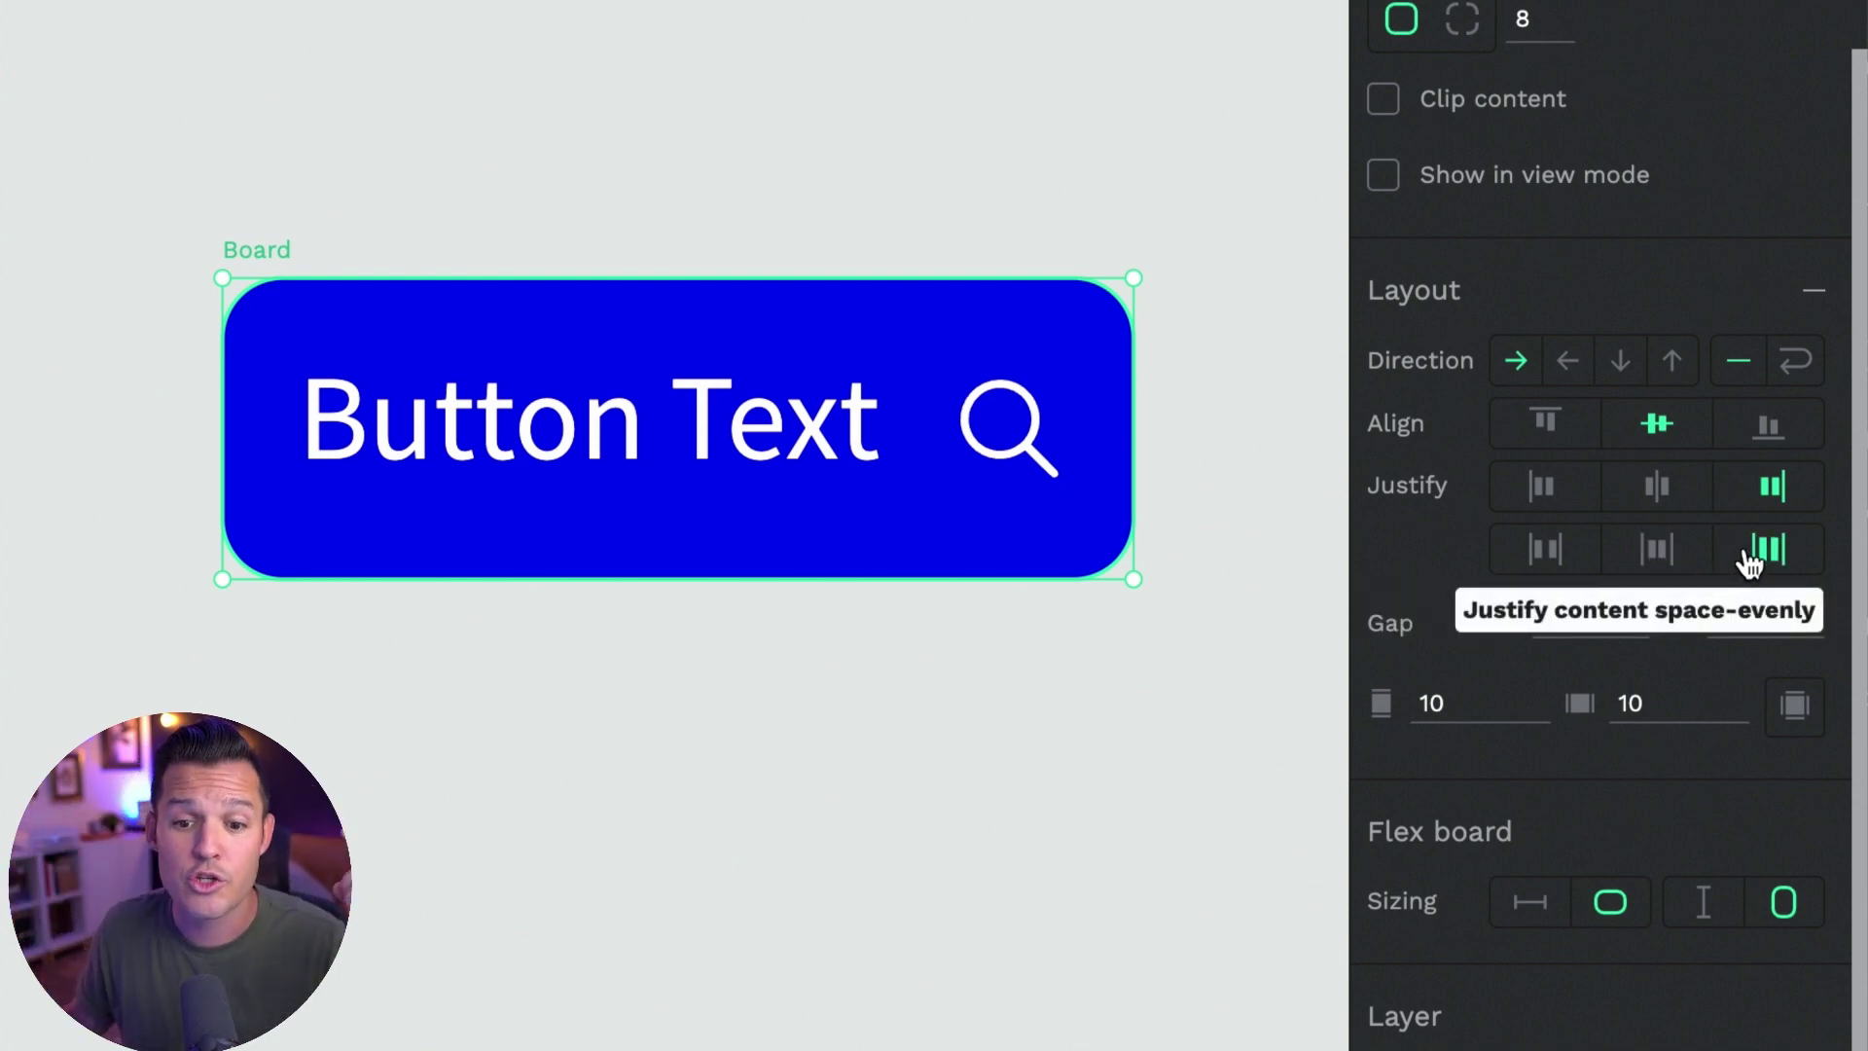
left_click(1544, 552)
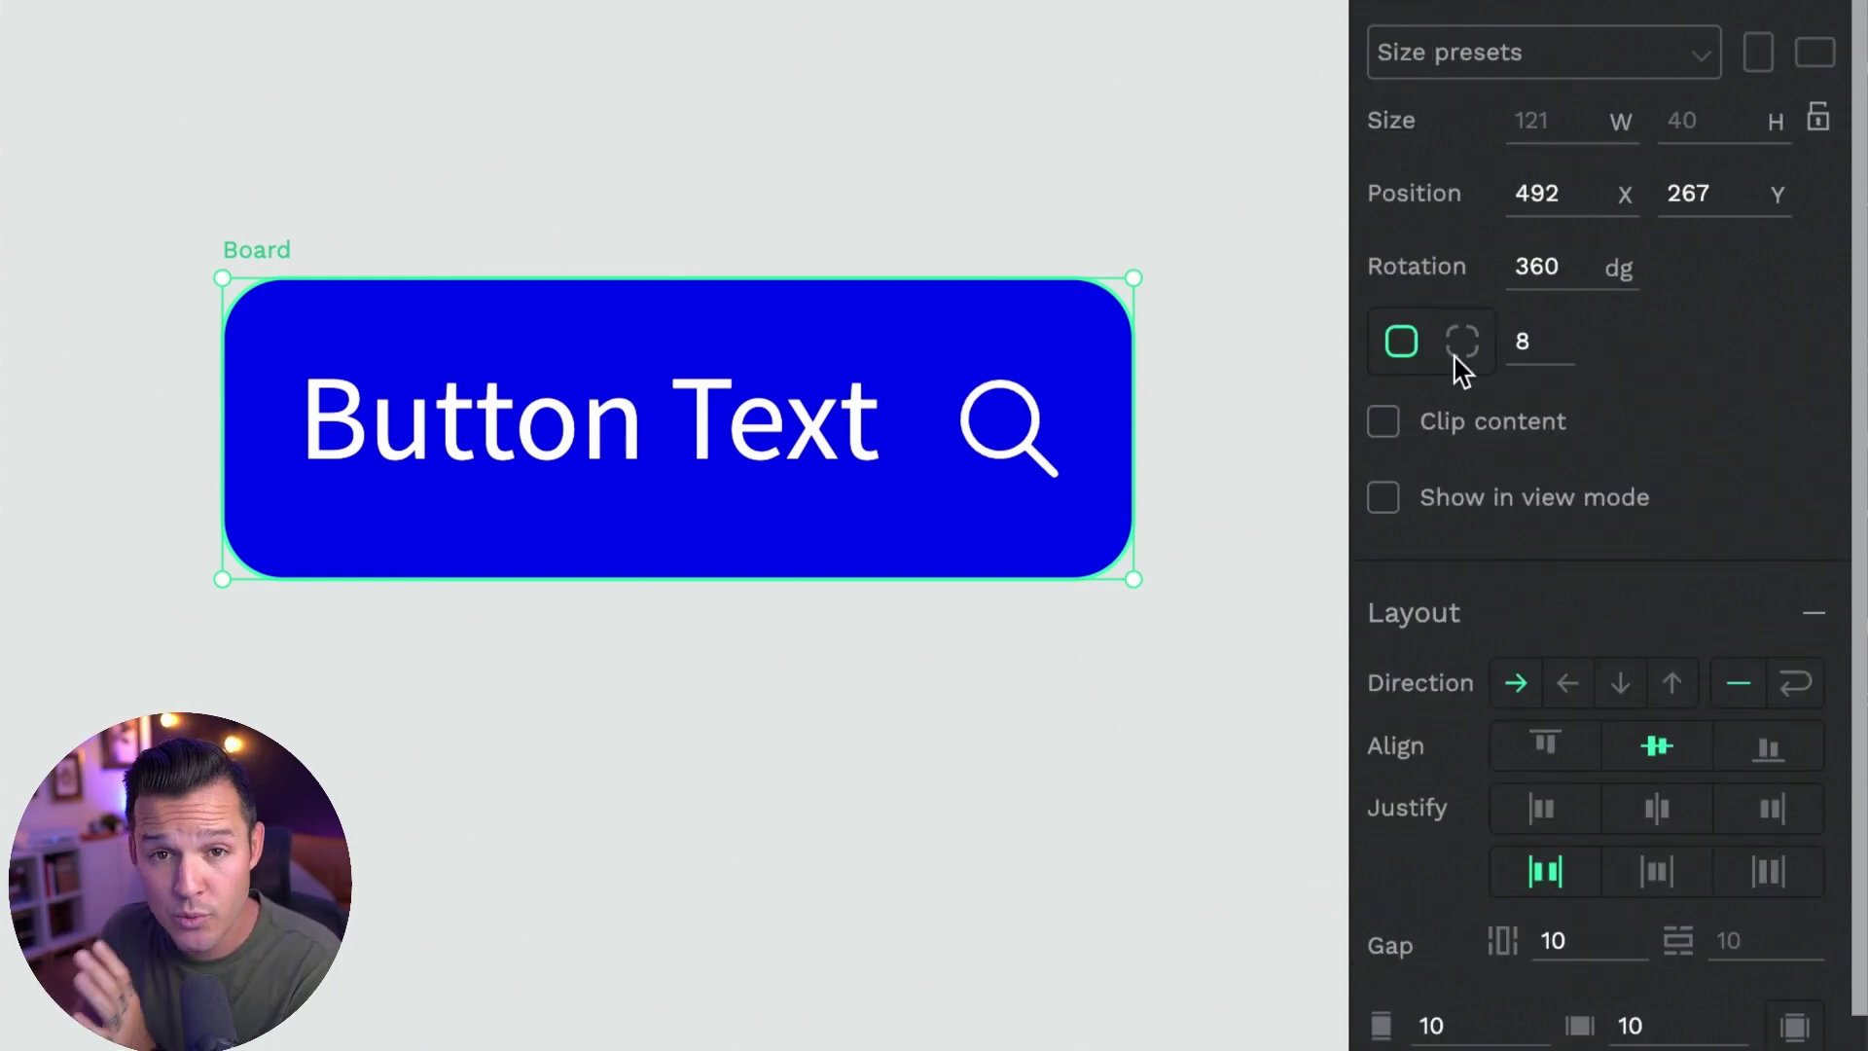
scroll(1716, 483, "down", 6)
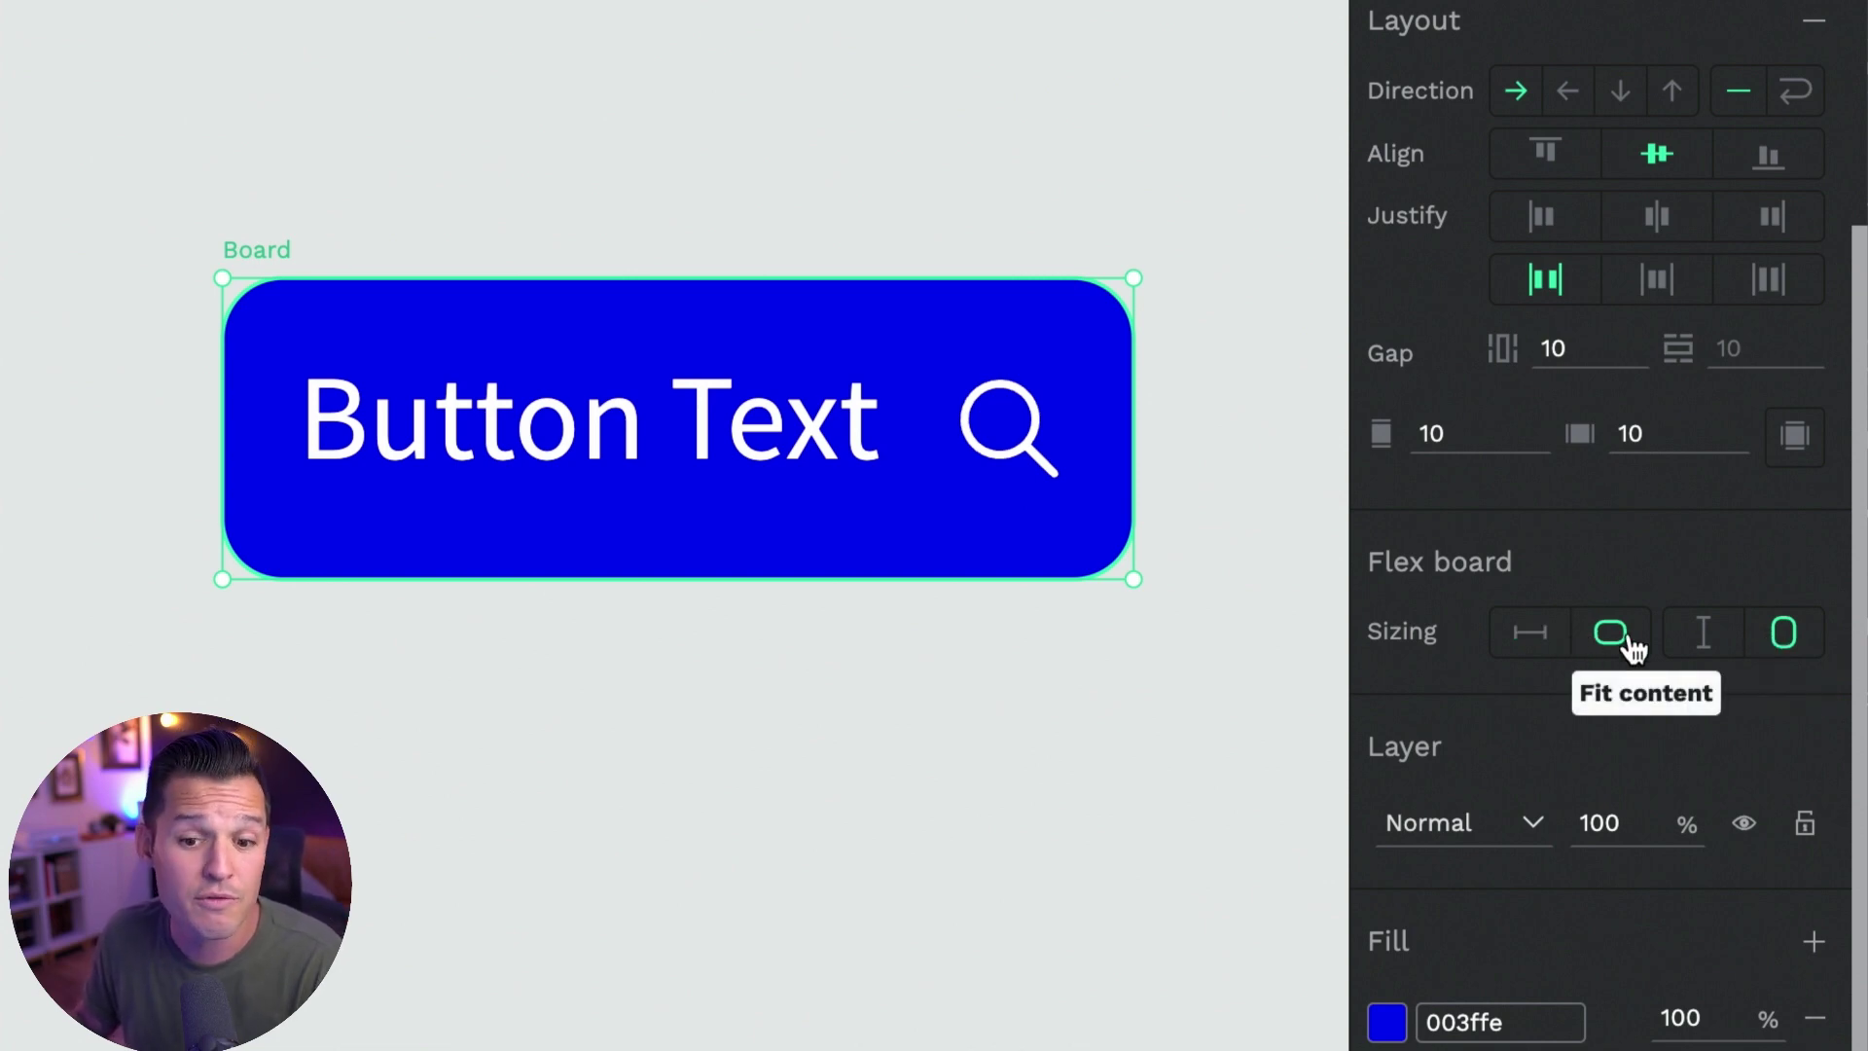
scroll(504, 332, "right", 3)
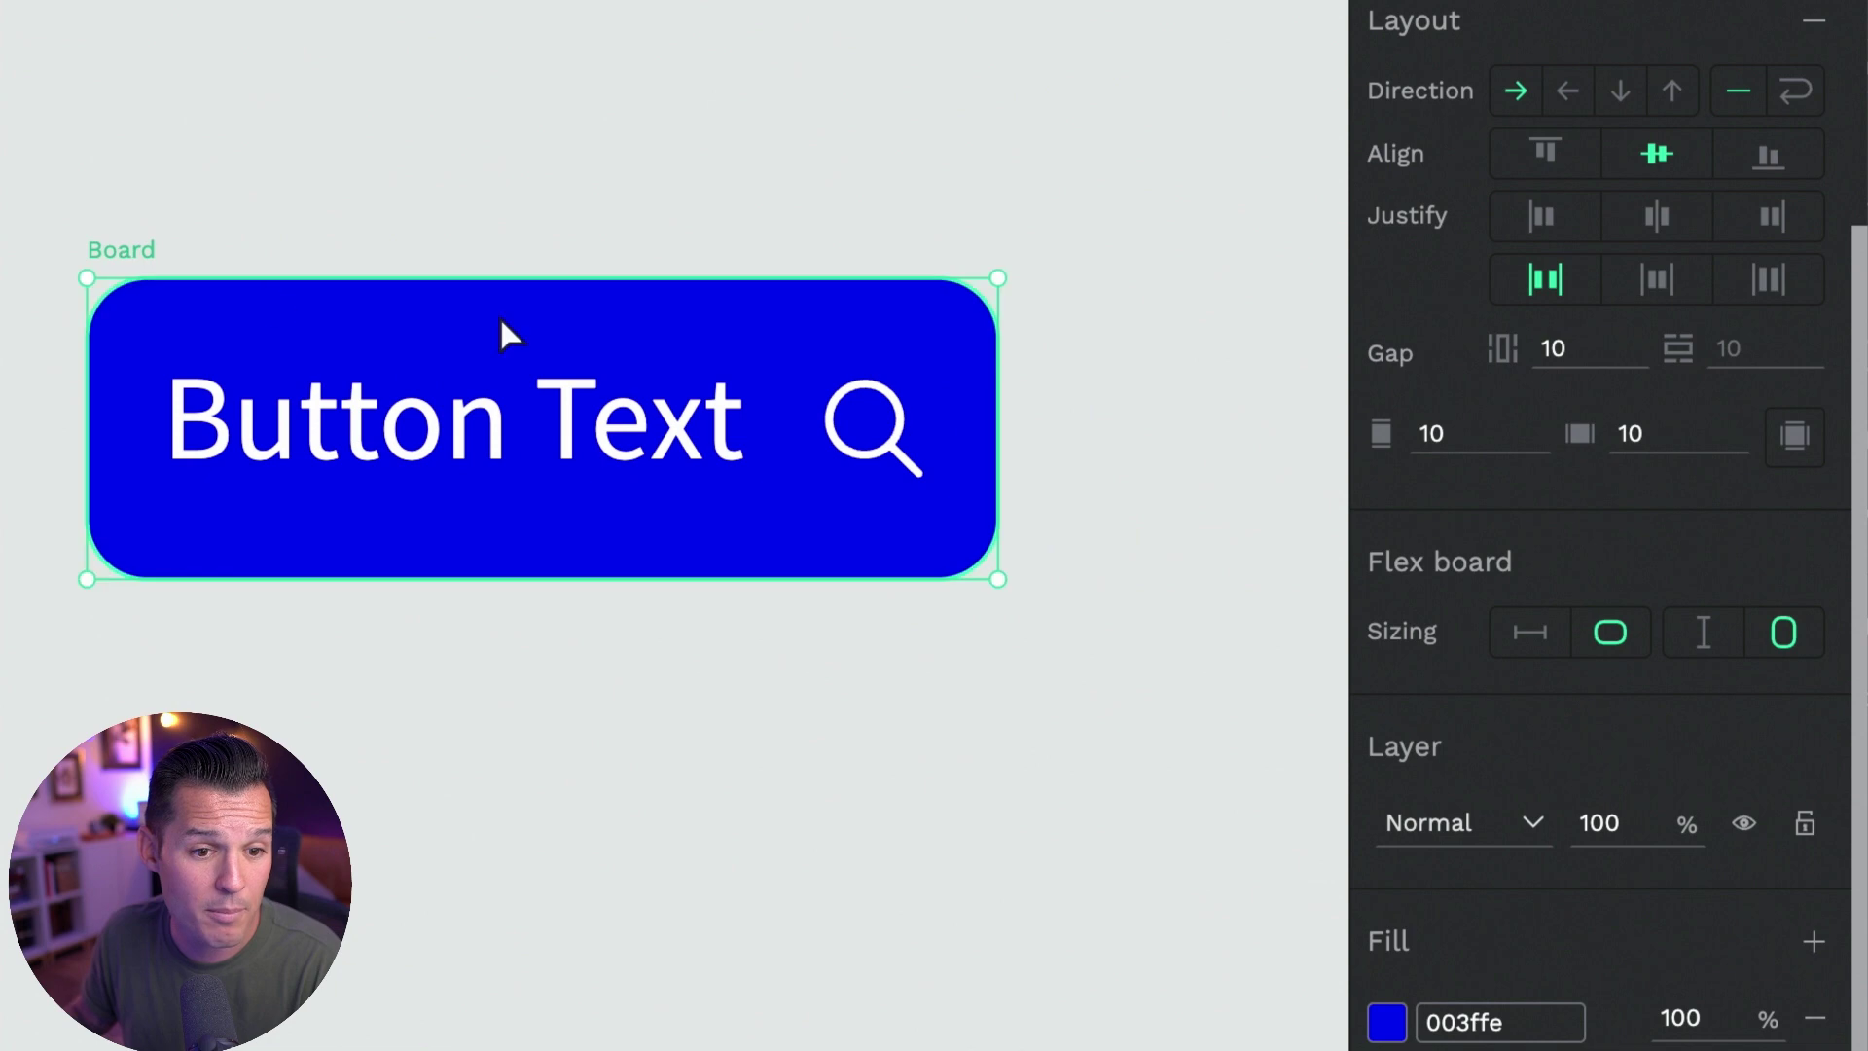
Widen the button board to a fixed width and justify its content space-around, then space-evenly
left_click_drag(992, 390, 1223, 391)
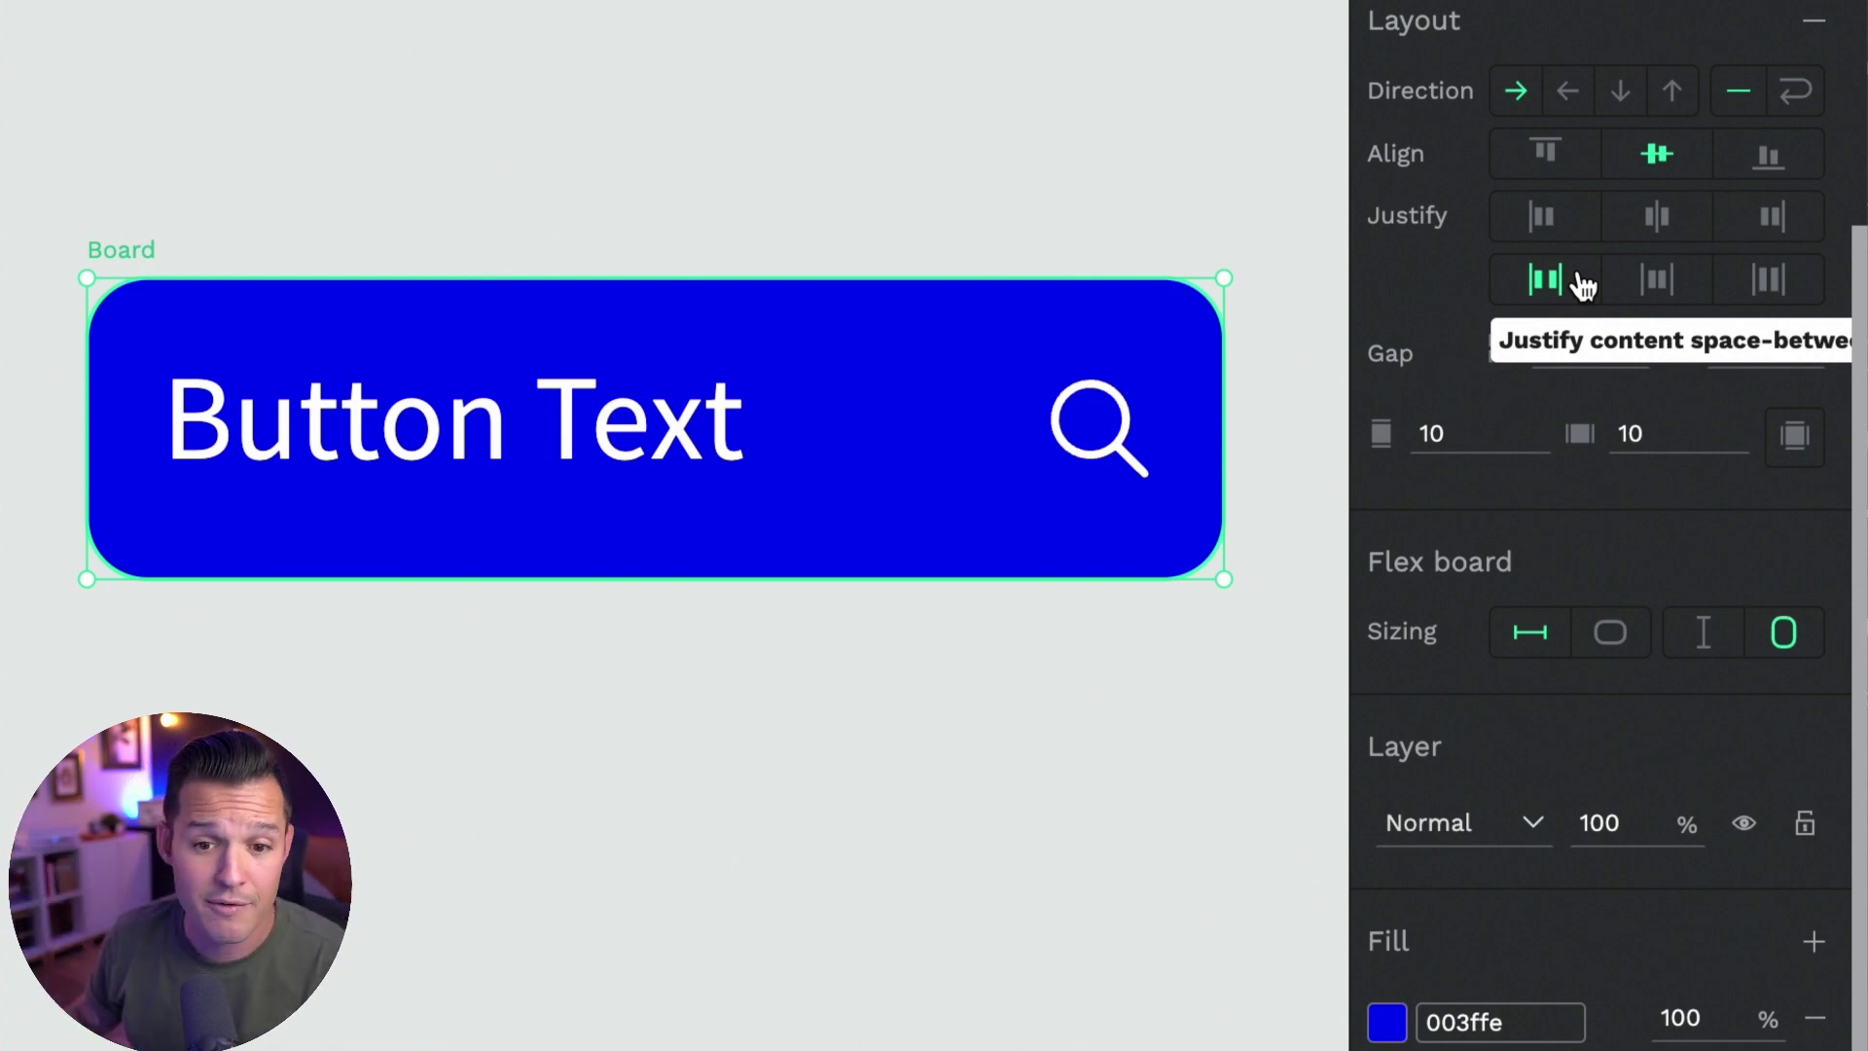
left_click(1657, 283)
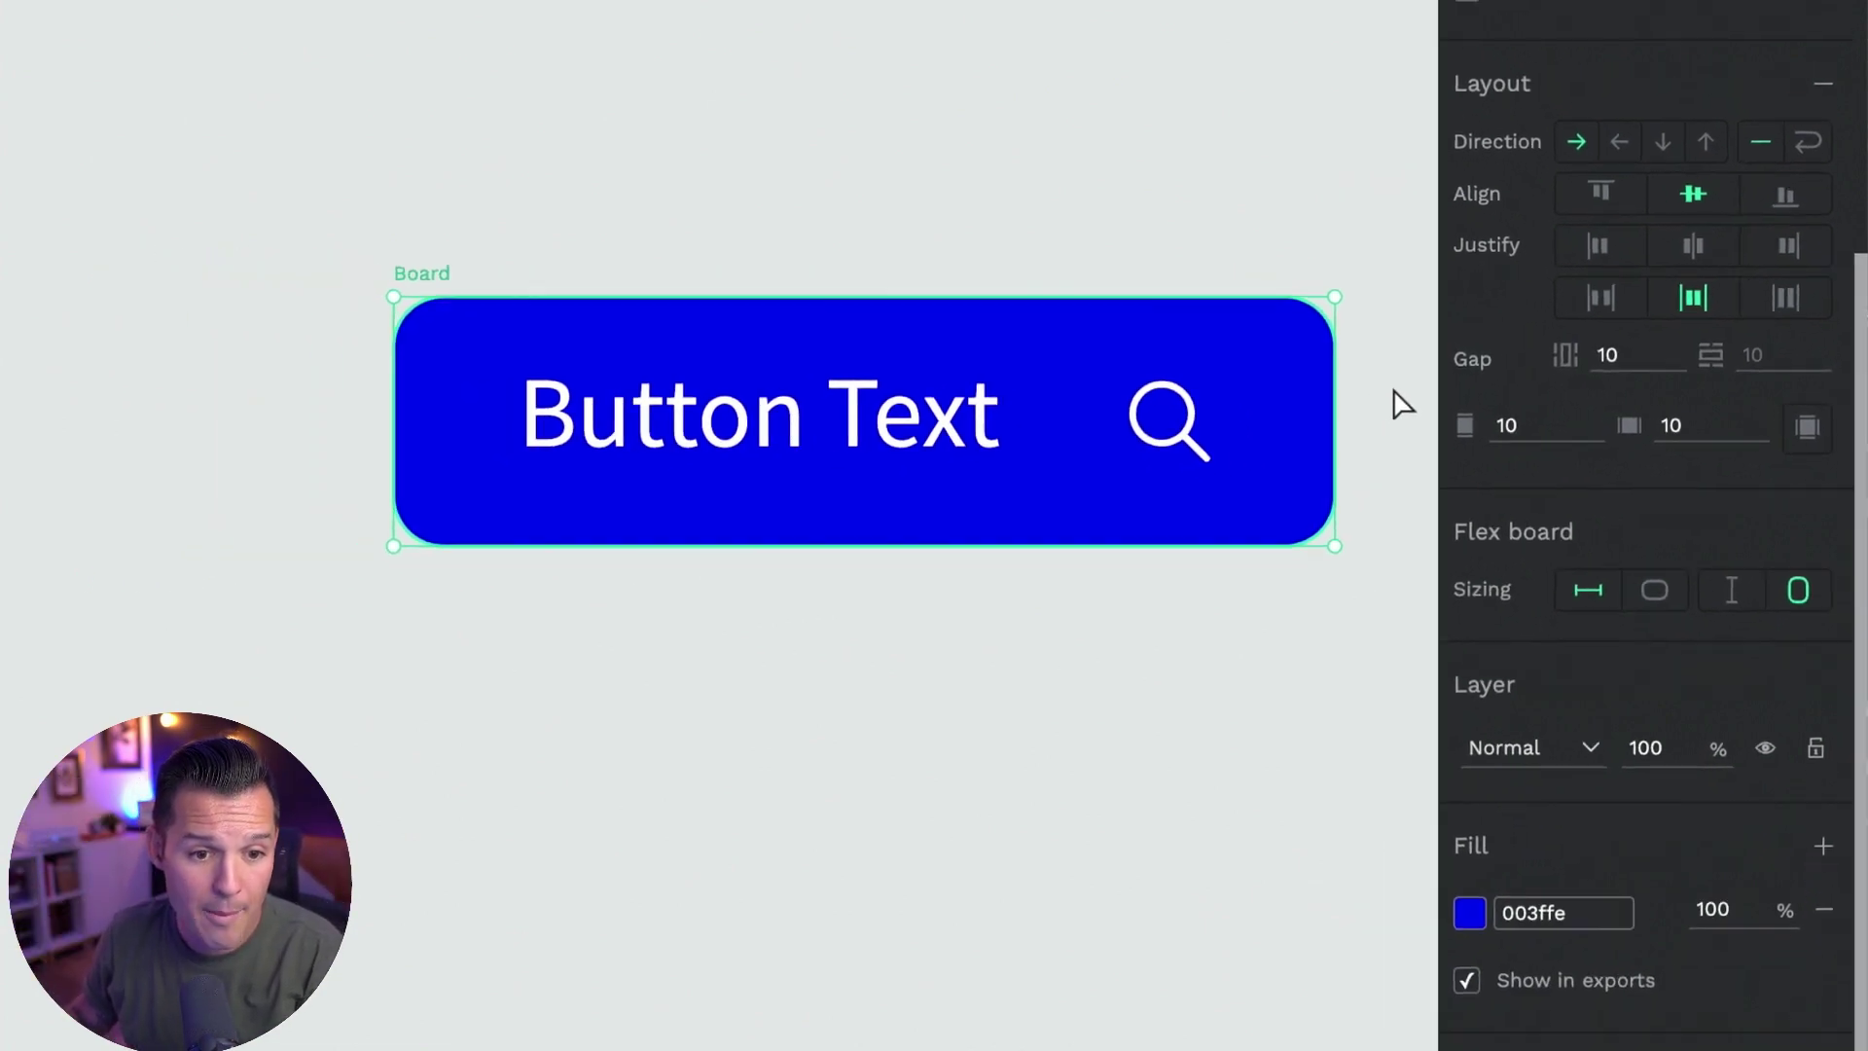
left_click_drag(515, 477, 158, 458)
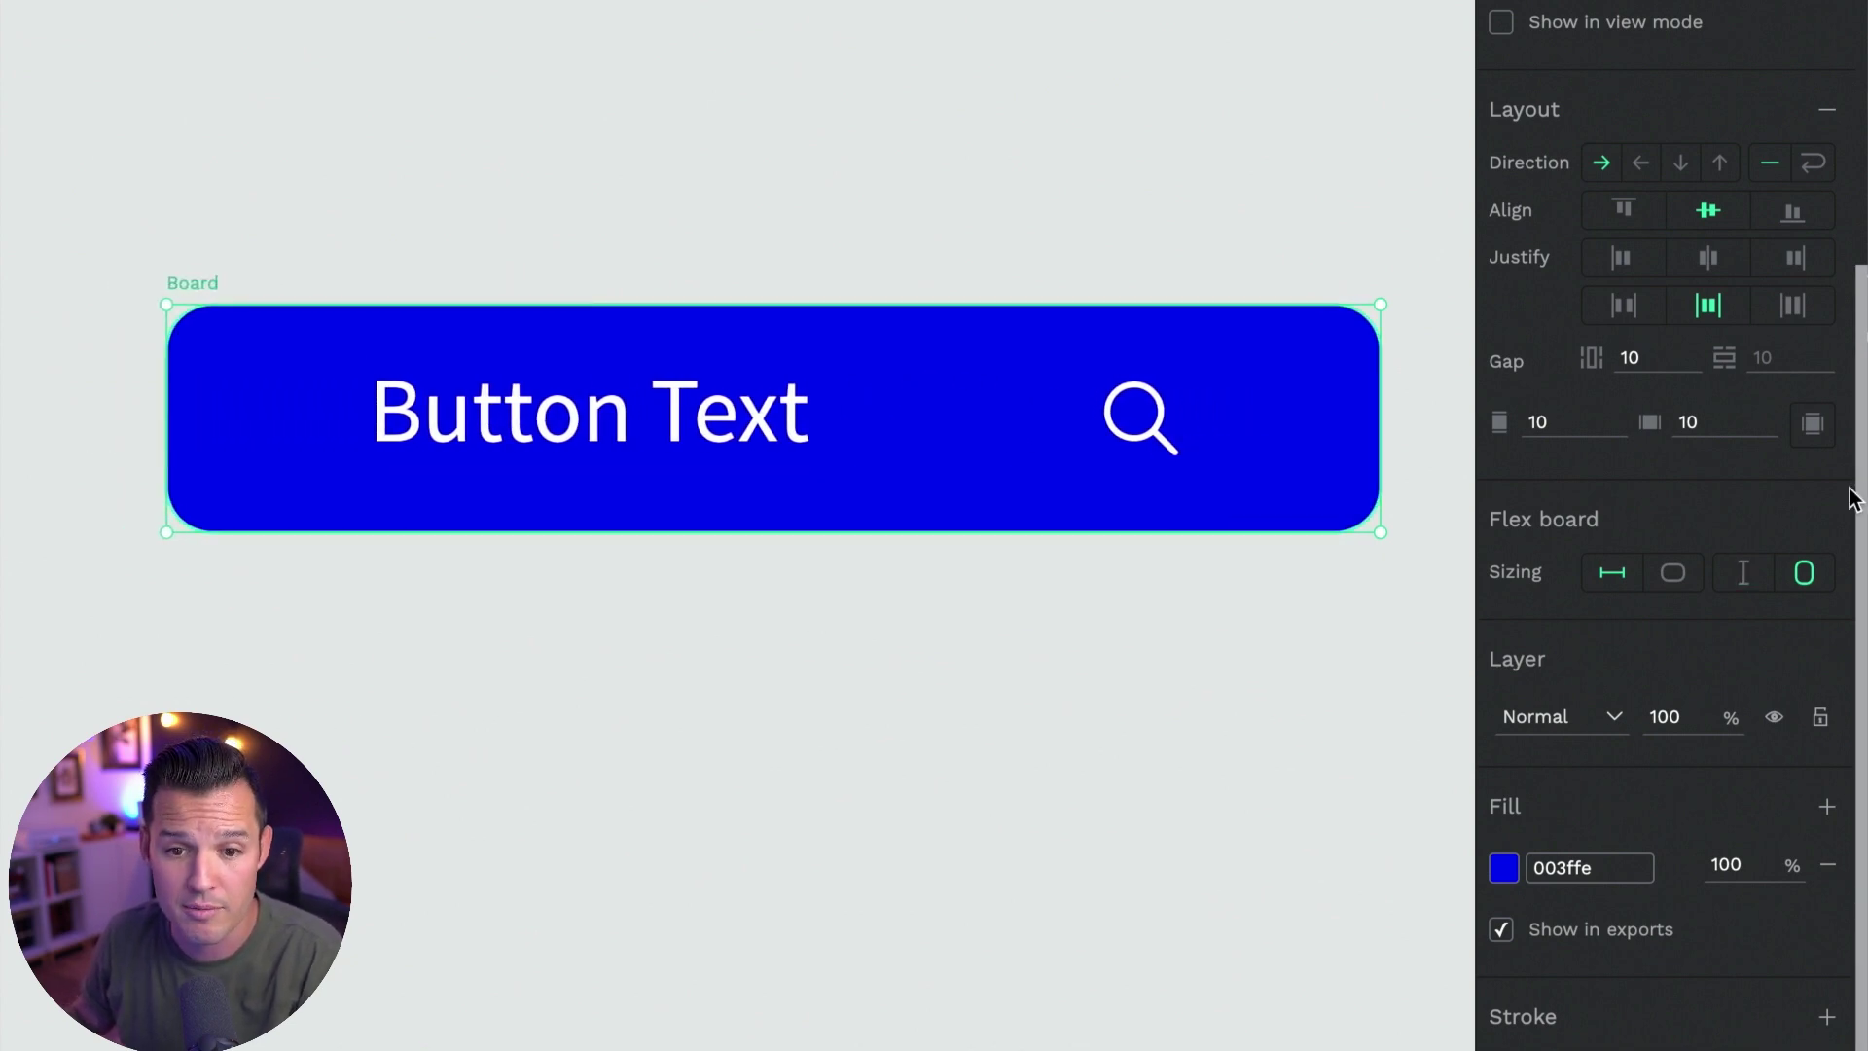
scroll(1829, 428, "up", 1)
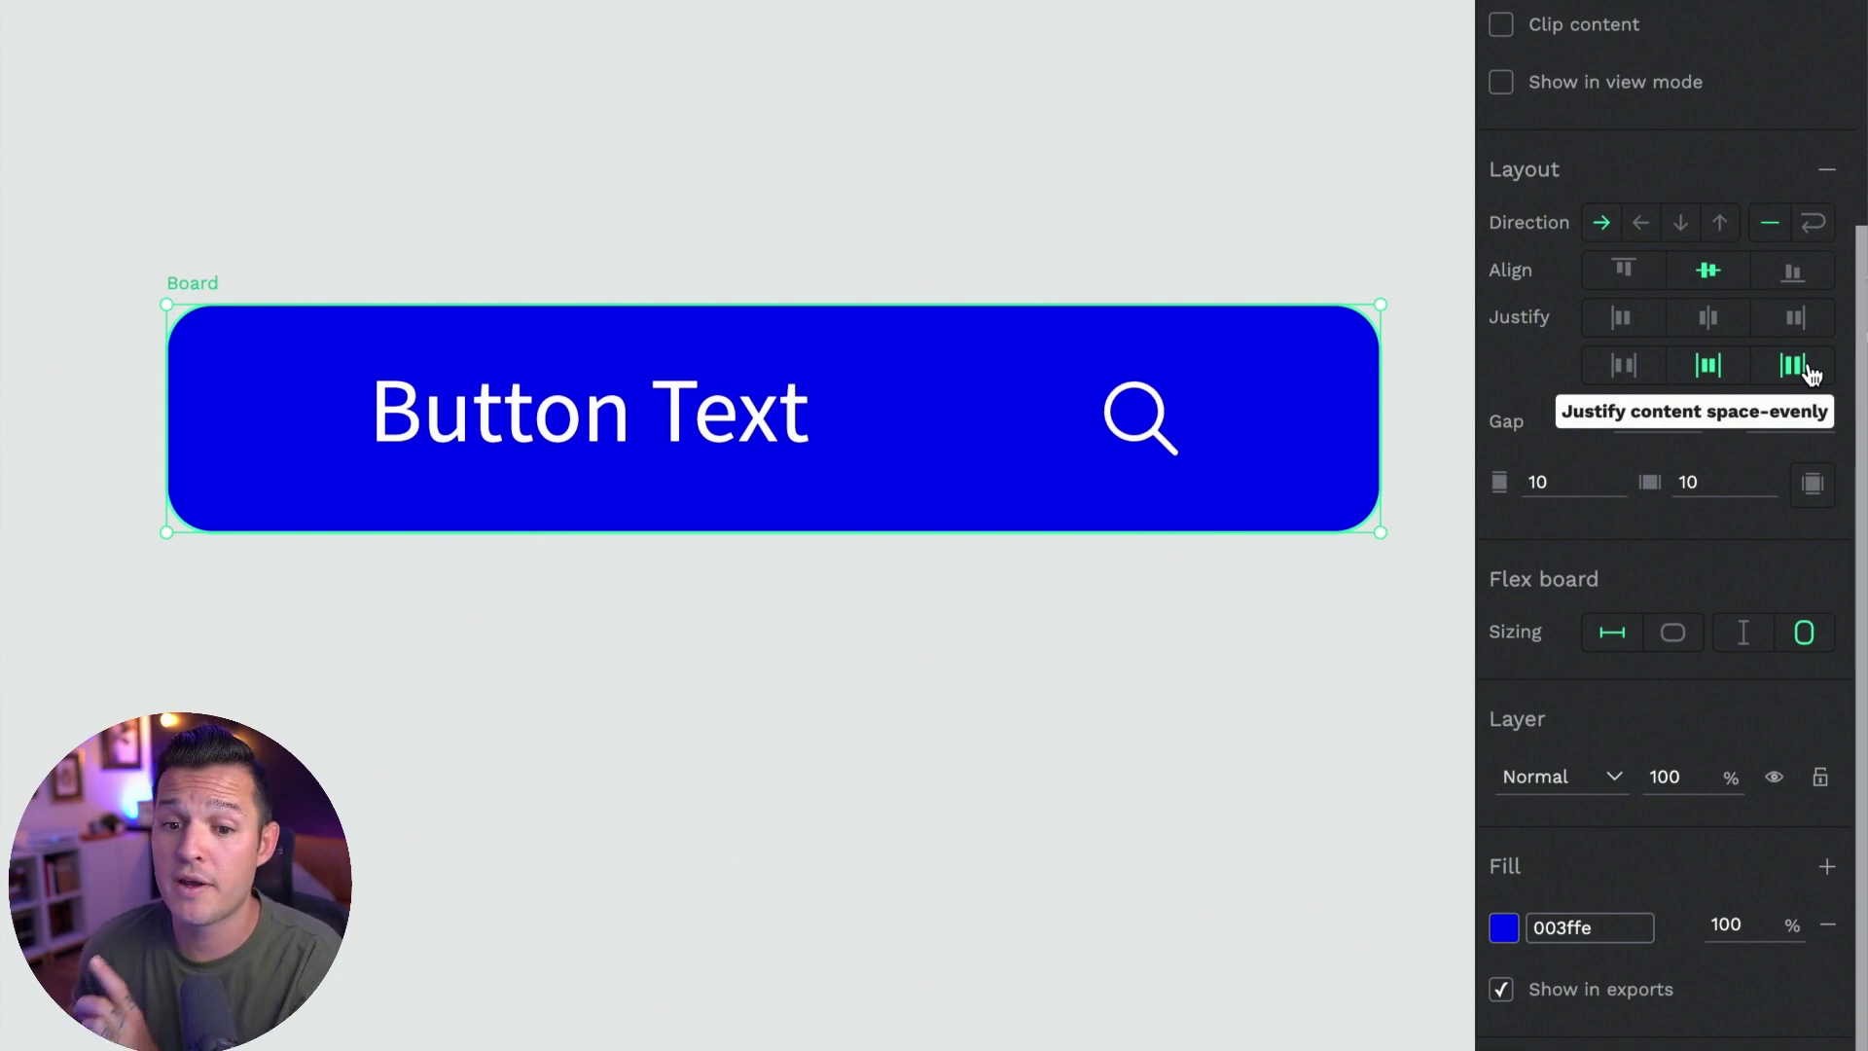
left_click(1808, 370)
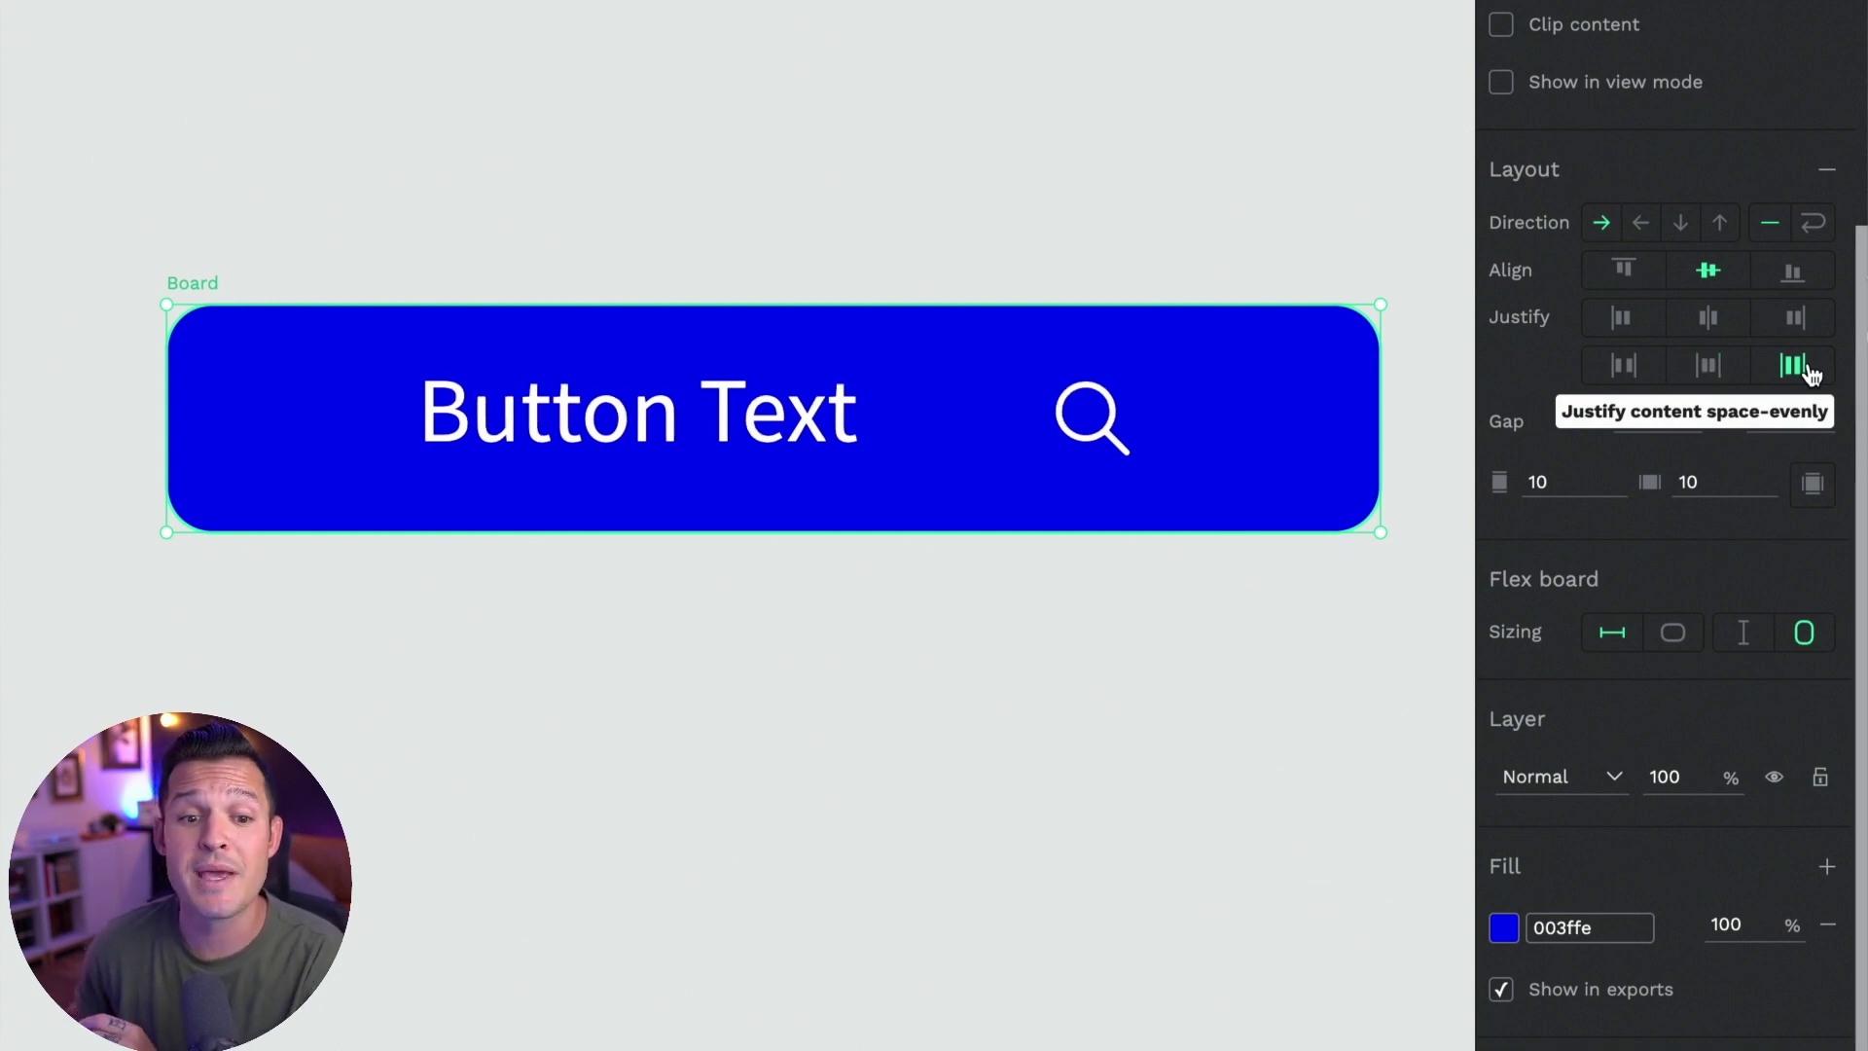
Duplicate the search icon with Ctrl+D and narrow the button board so the icons overflow
left_click(1075, 435)
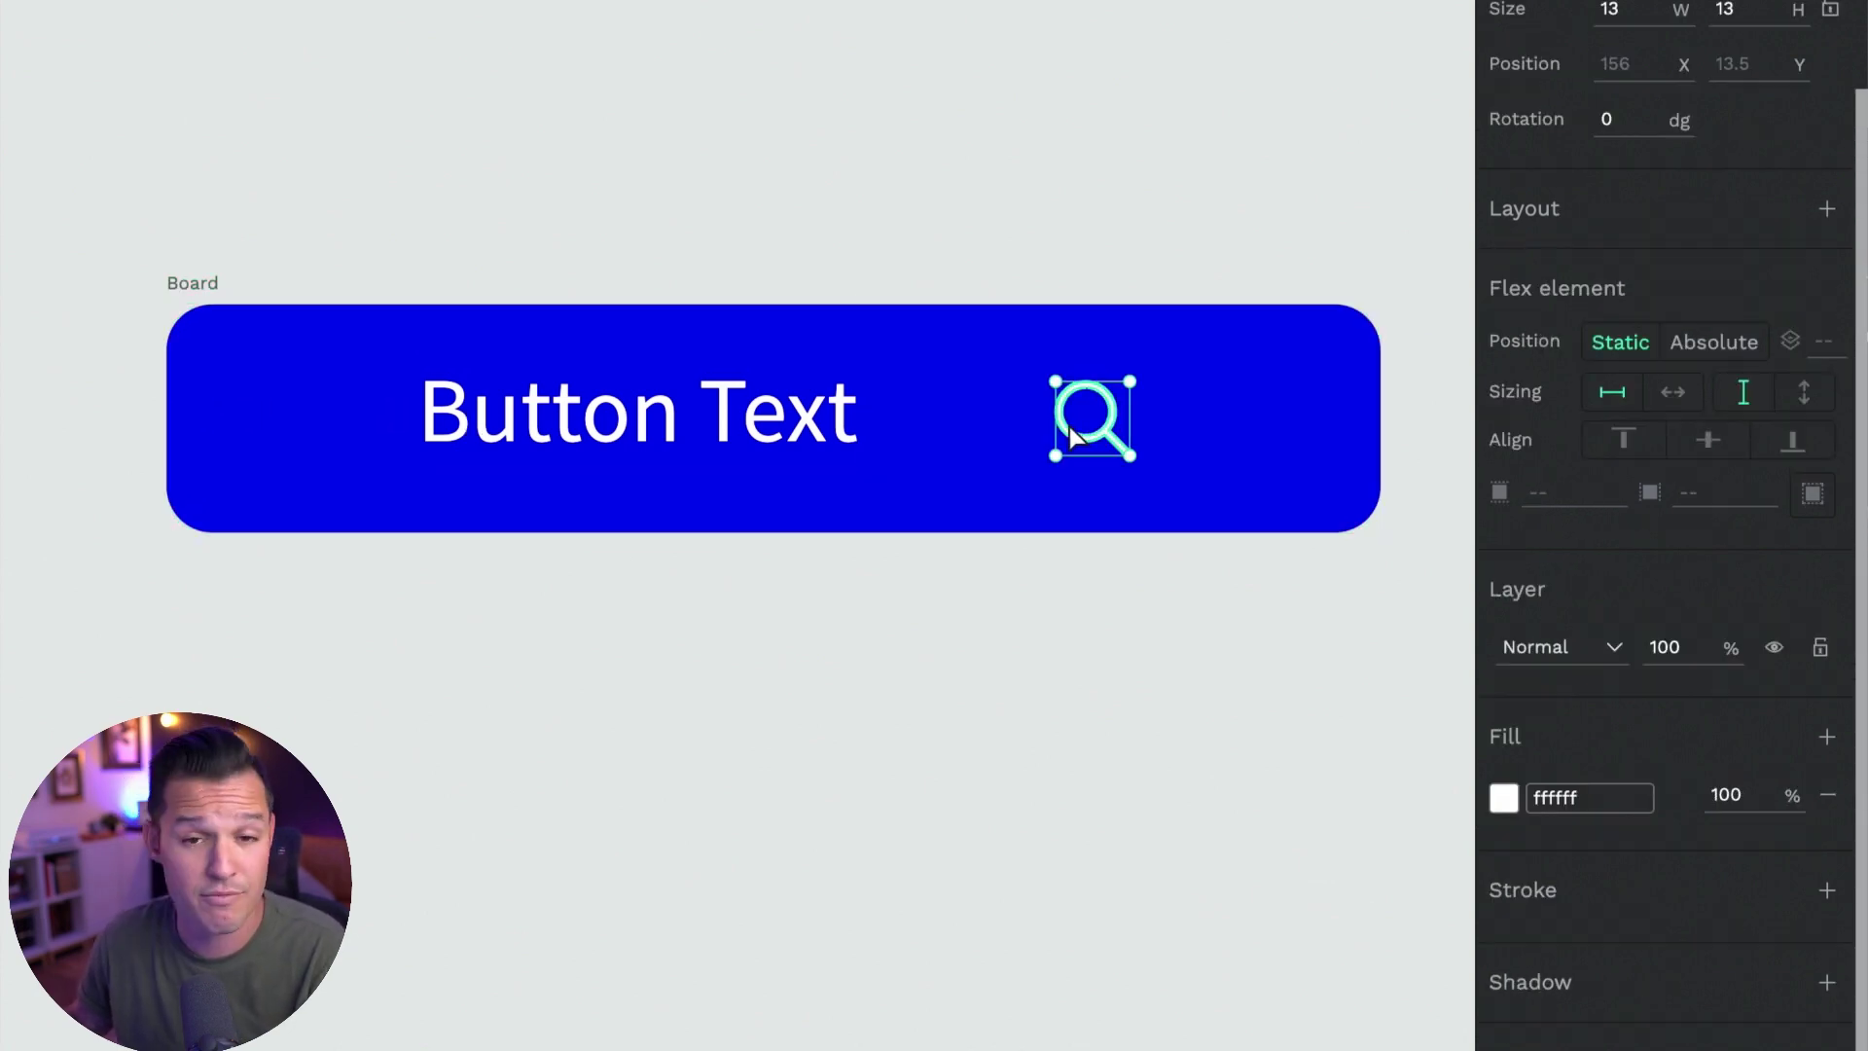
key("ctrl+d")
key("ctrl+d")
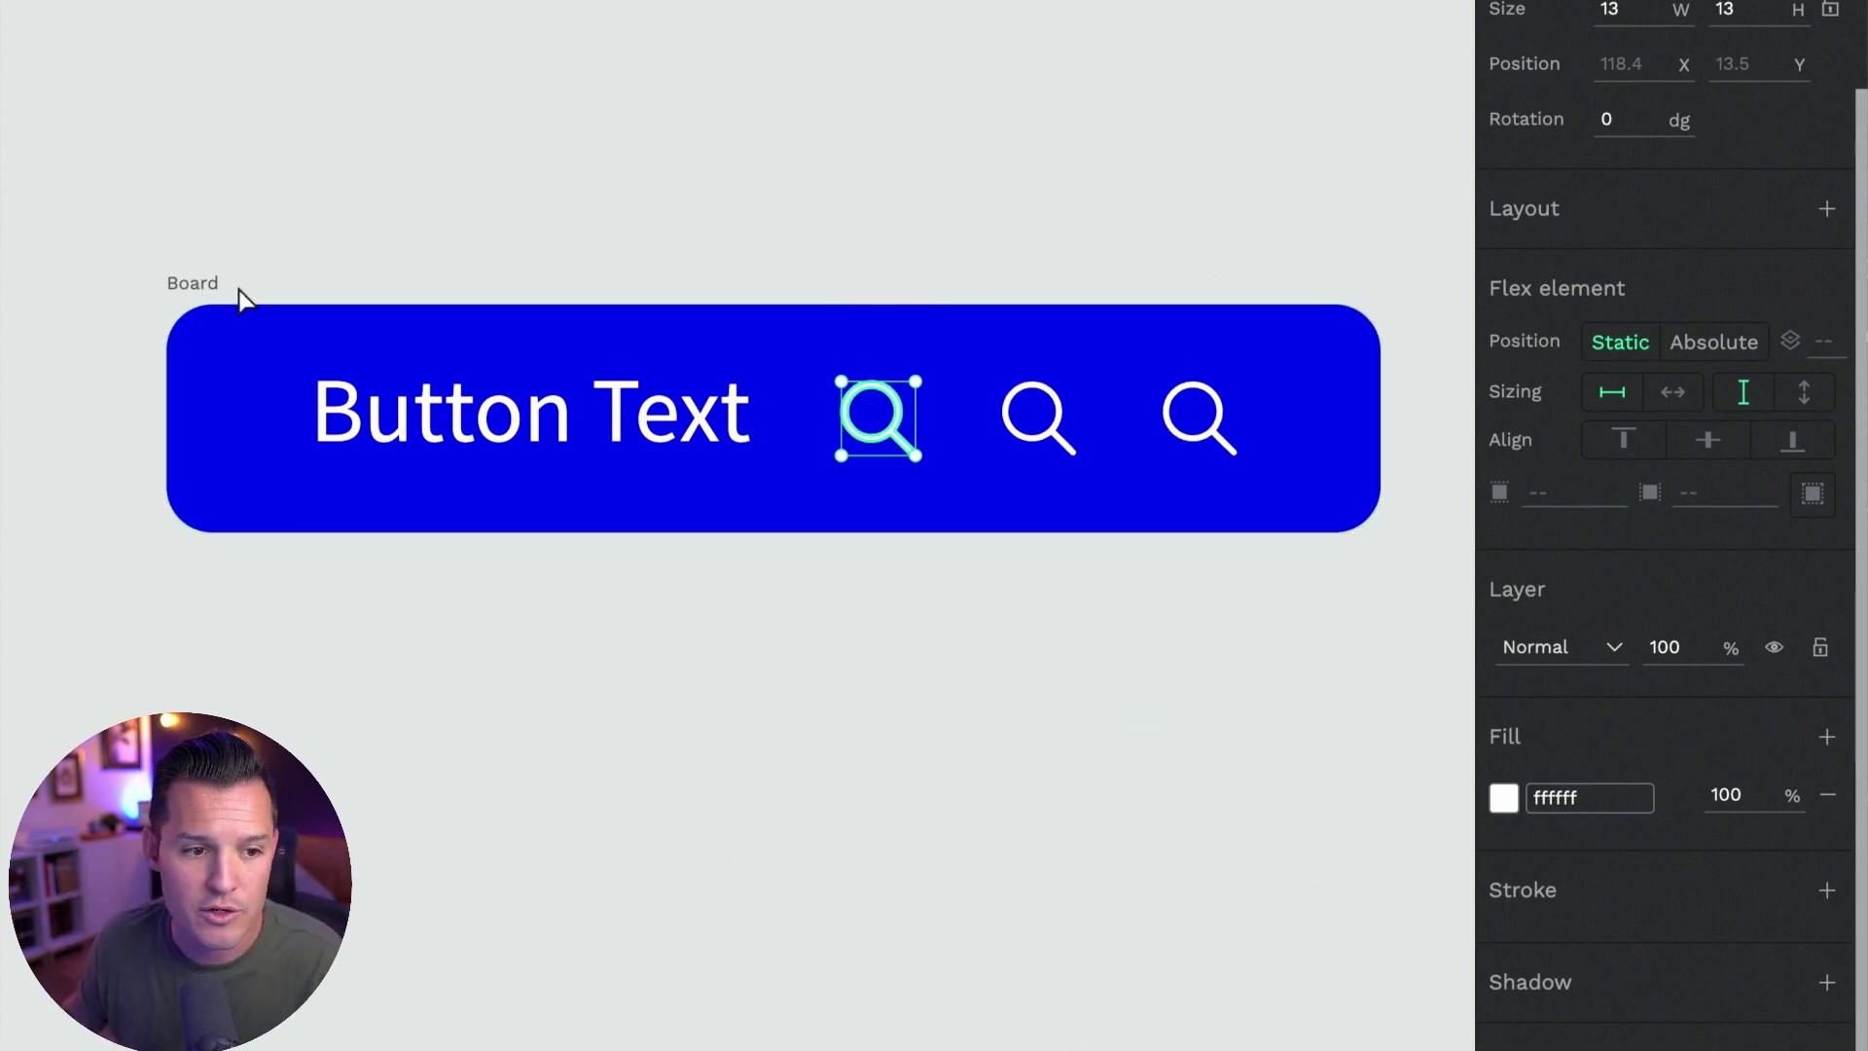
left_click(195, 285)
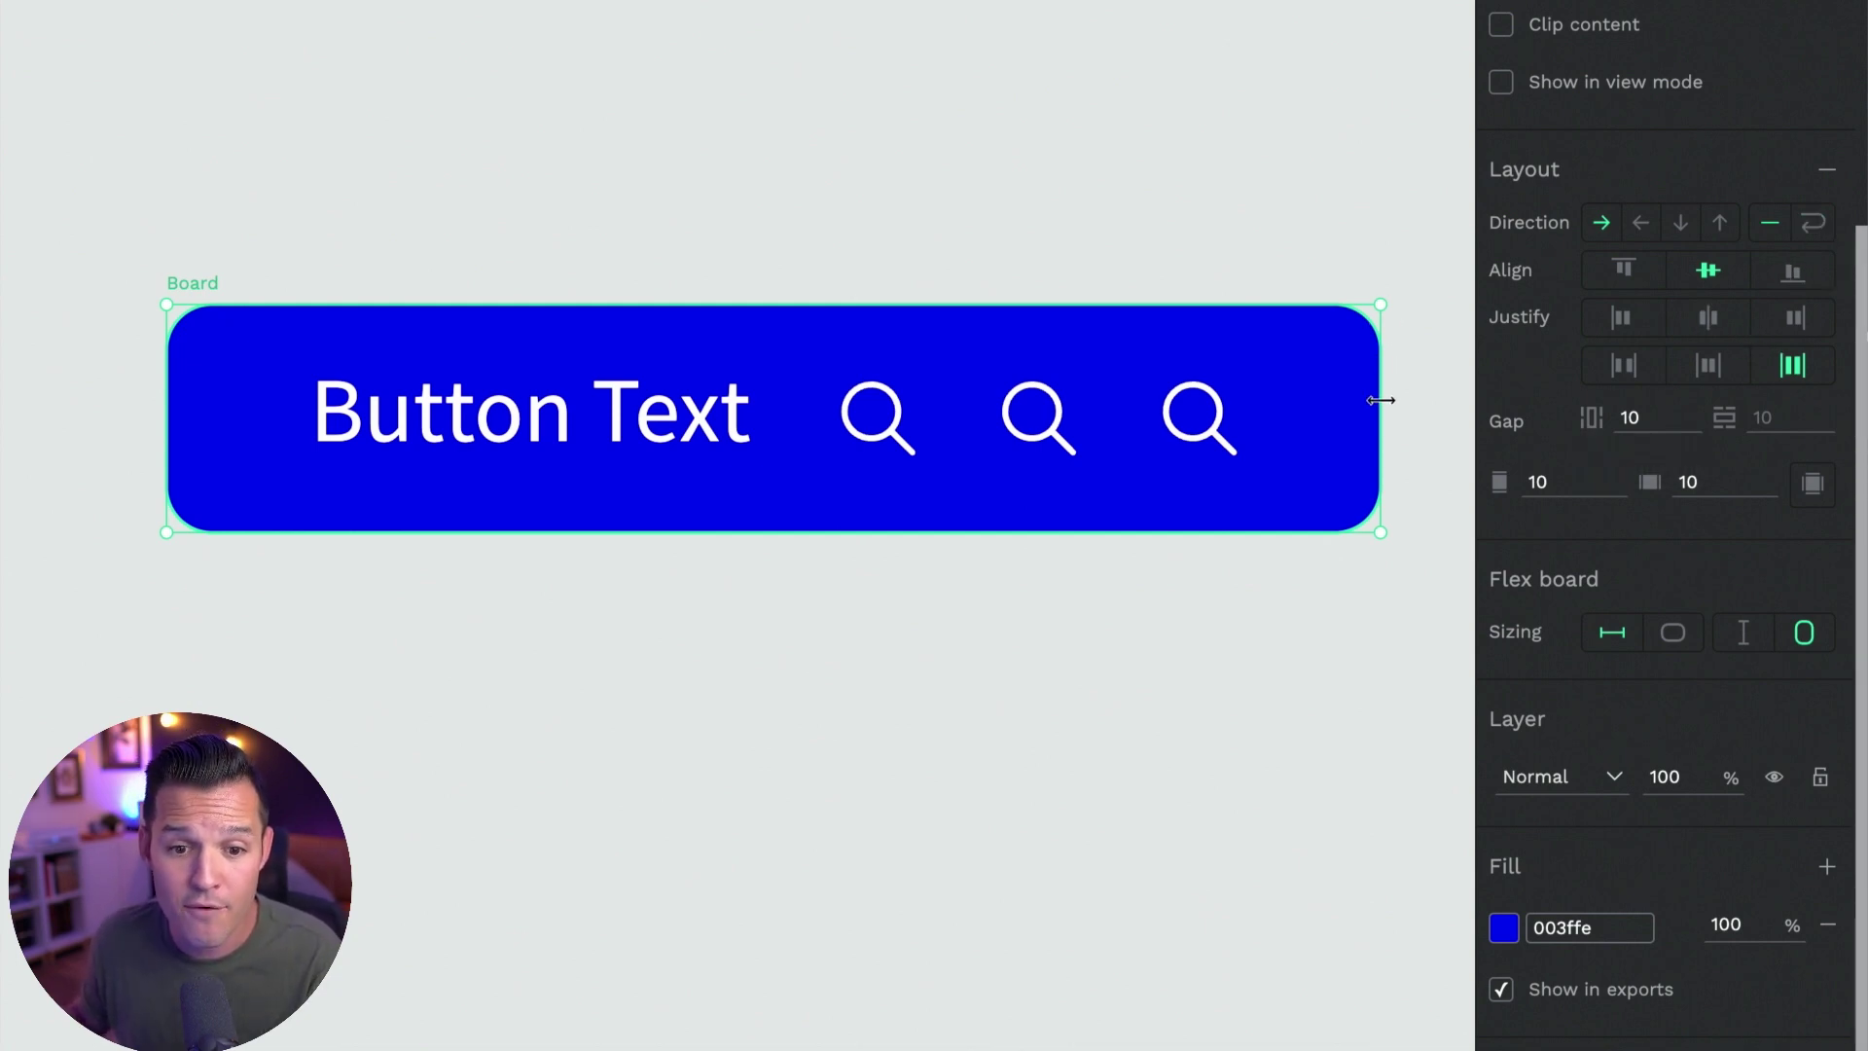
left_click_drag(1381, 400, 938, 392)
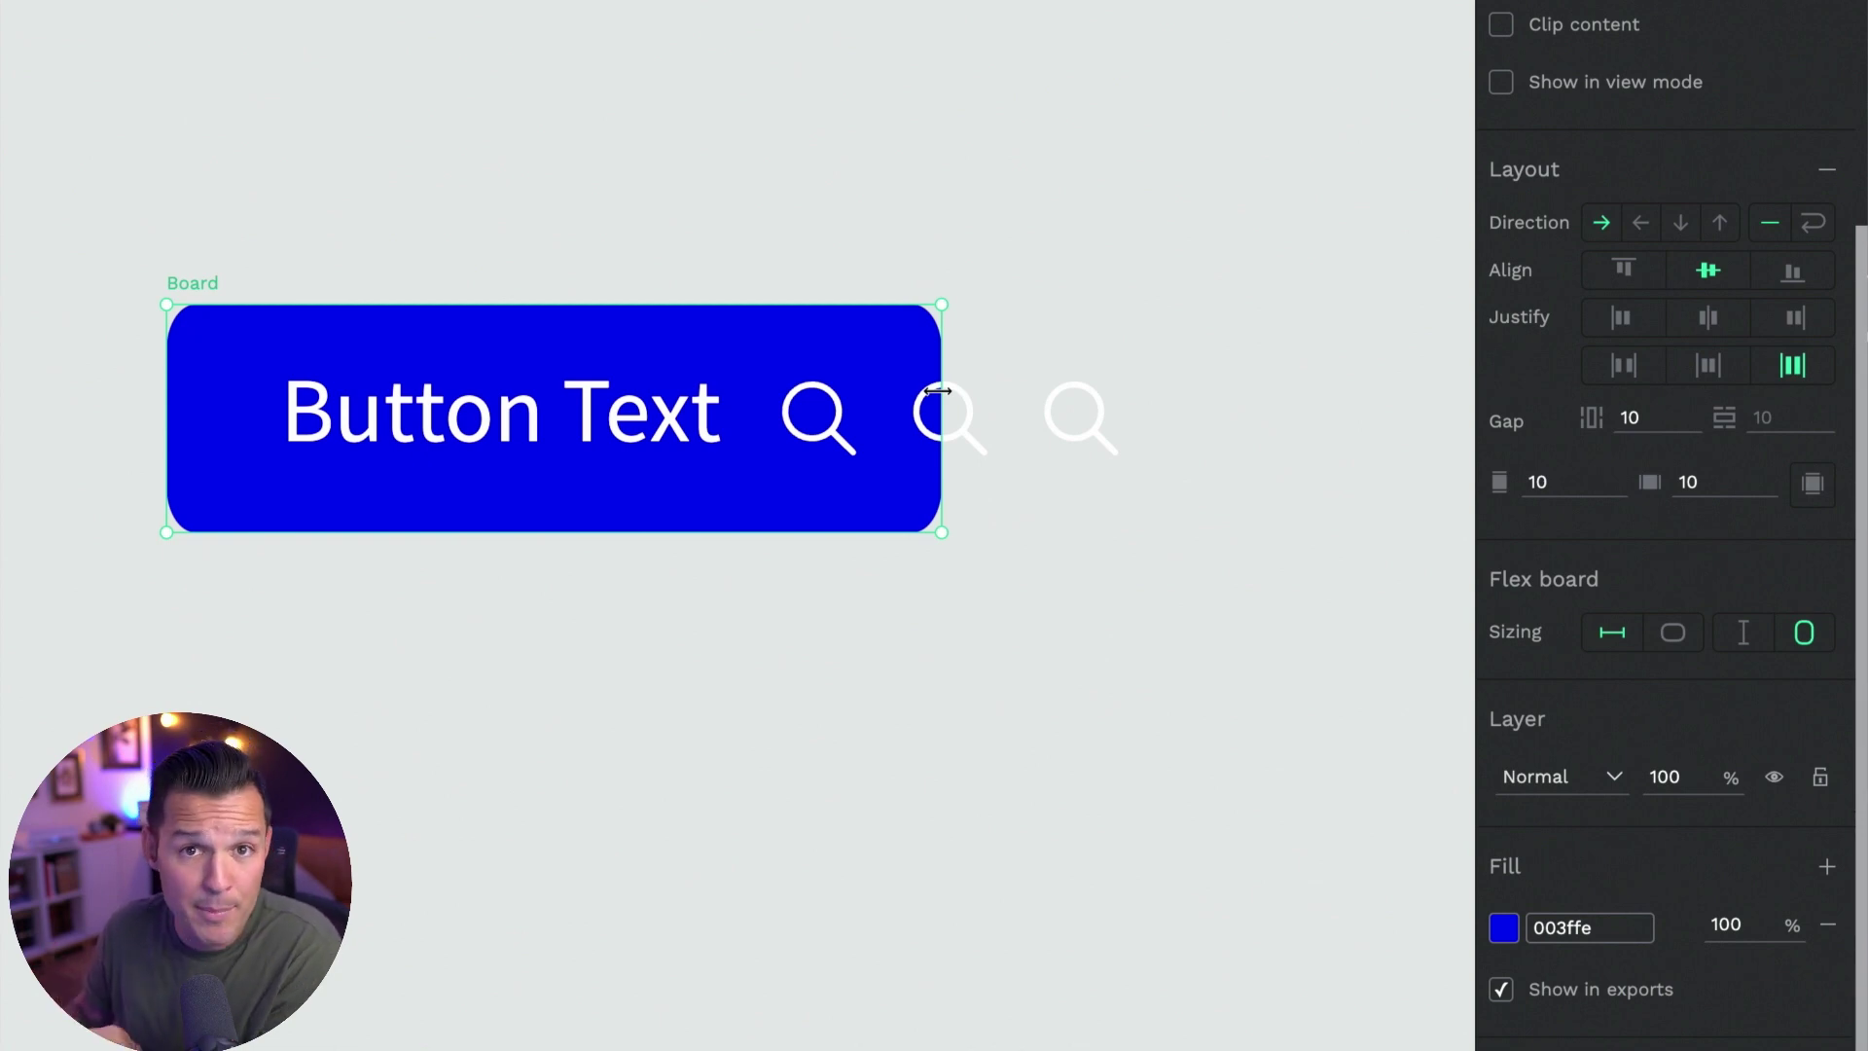
Turn on wrap for the button board, testing it off and on while resizing
left_click(1813, 224)
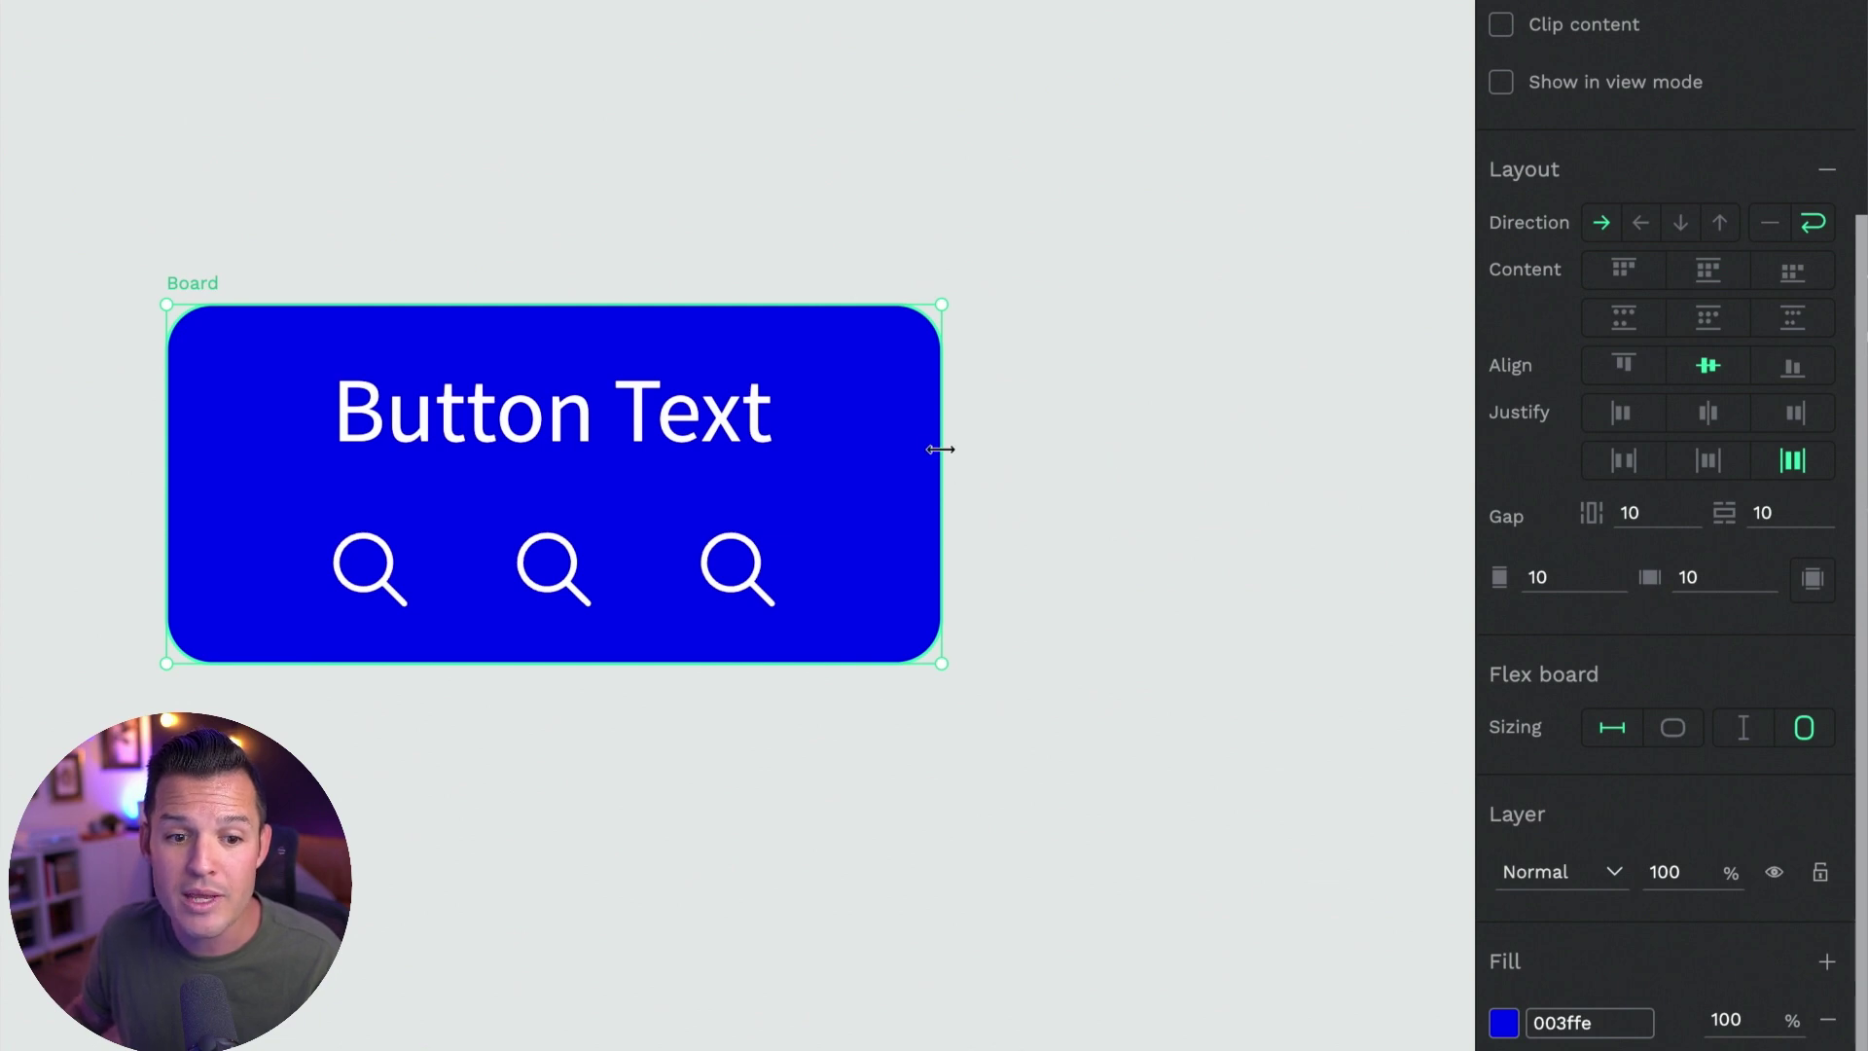
left_click_drag(940, 450, 873, 444)
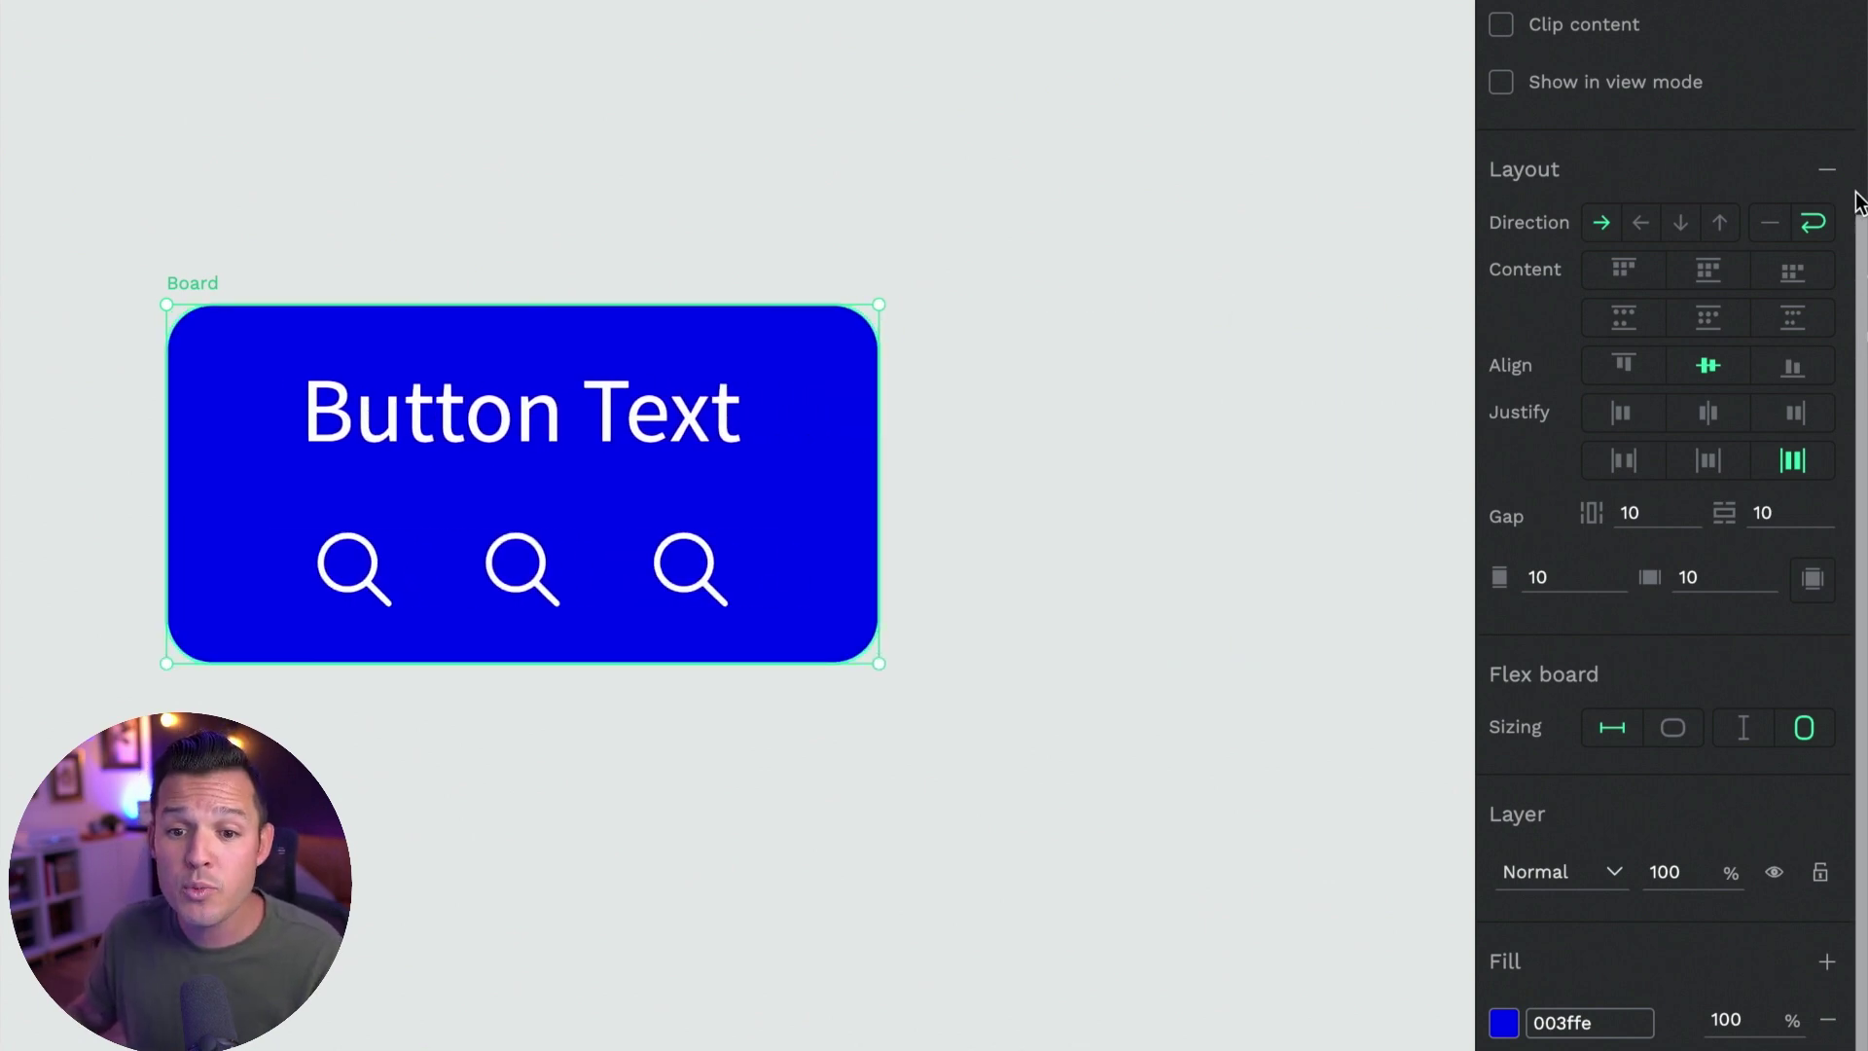
scroll(1158, 306, "left", 5)
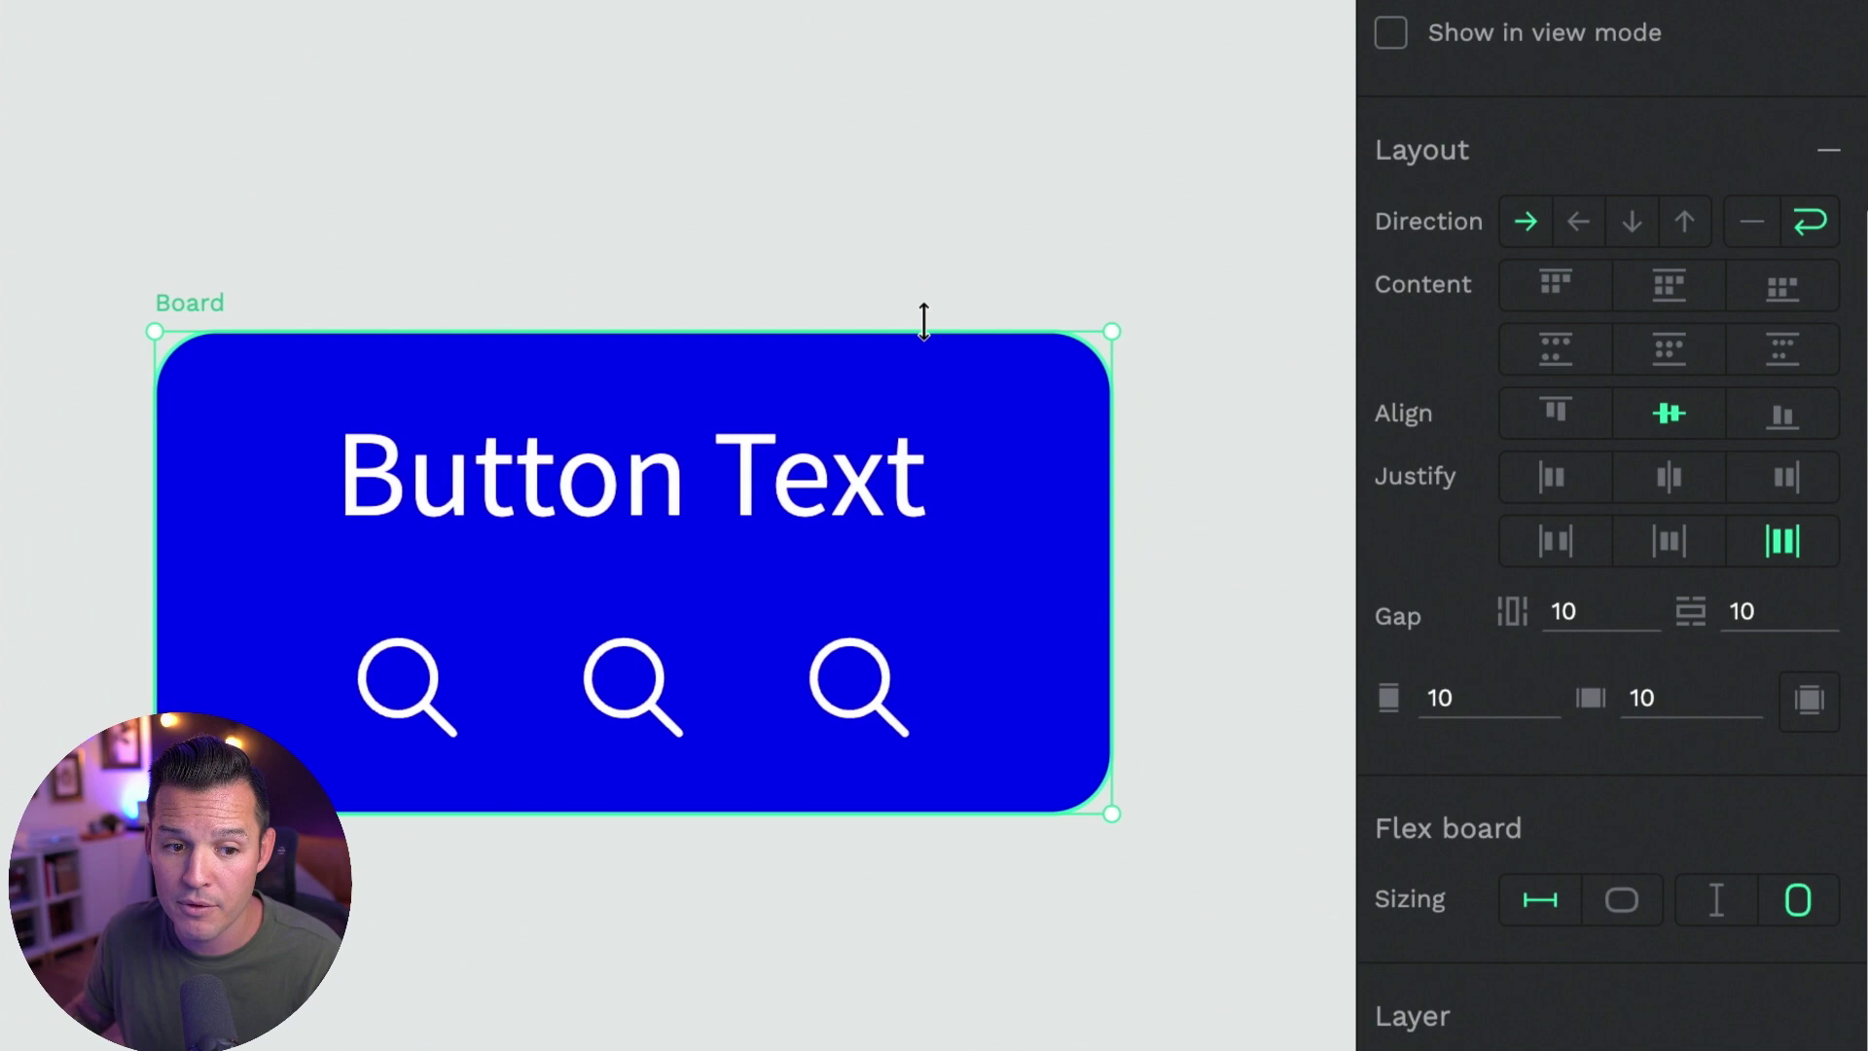
scroll(924, 319, "right", 2)
scroll(1018, 363, "left", 2)
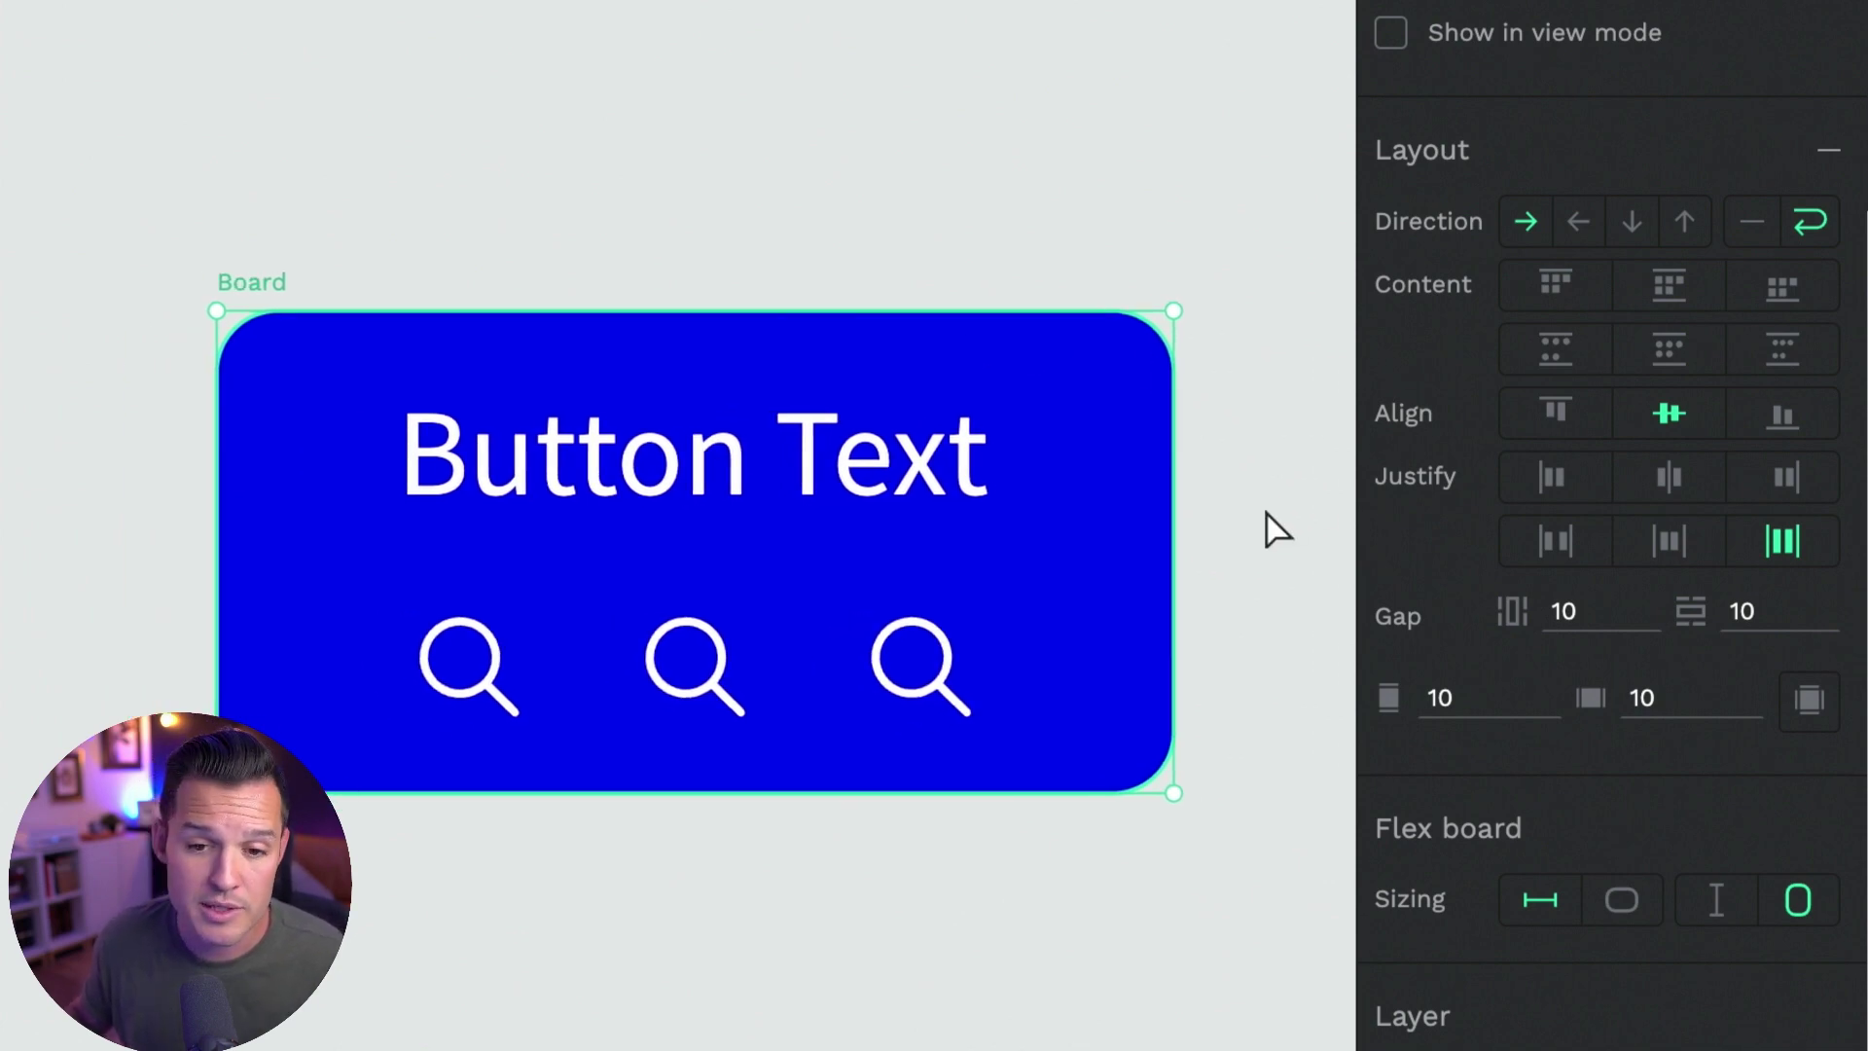
left_click(1763, 239)
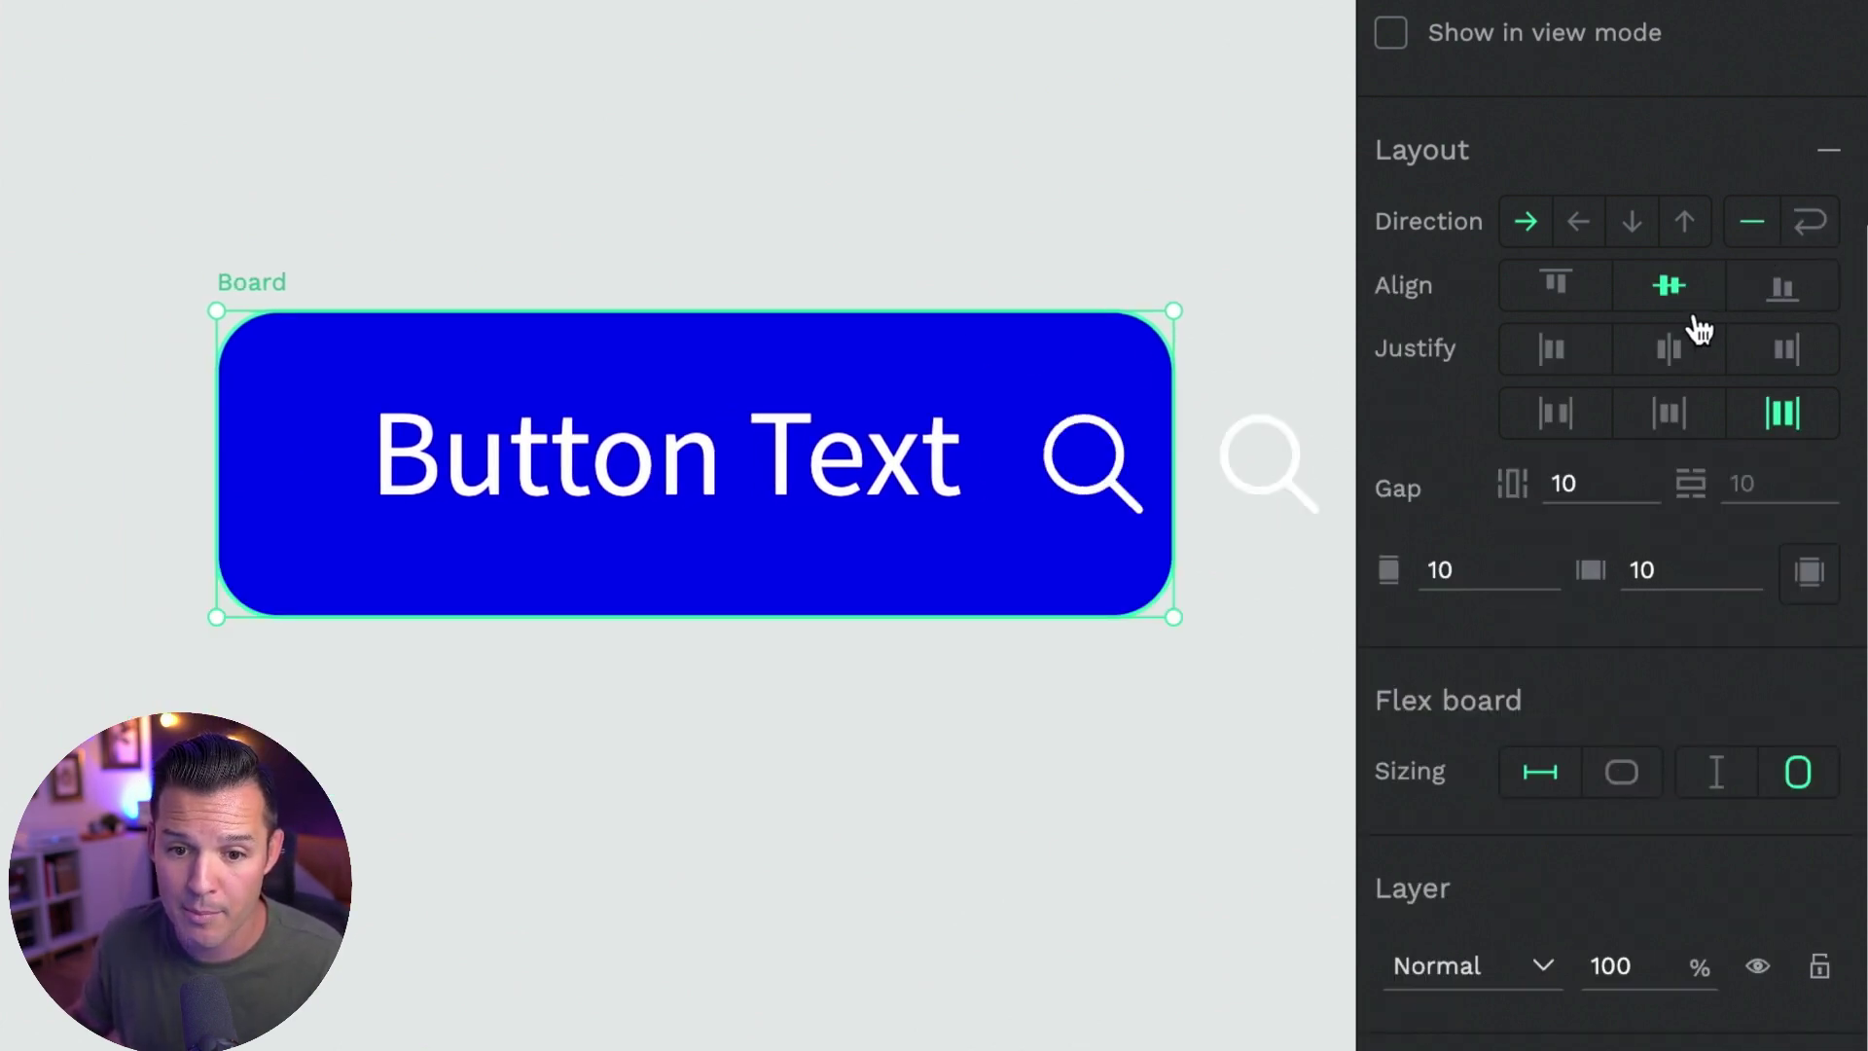
left_click(1812, 226)
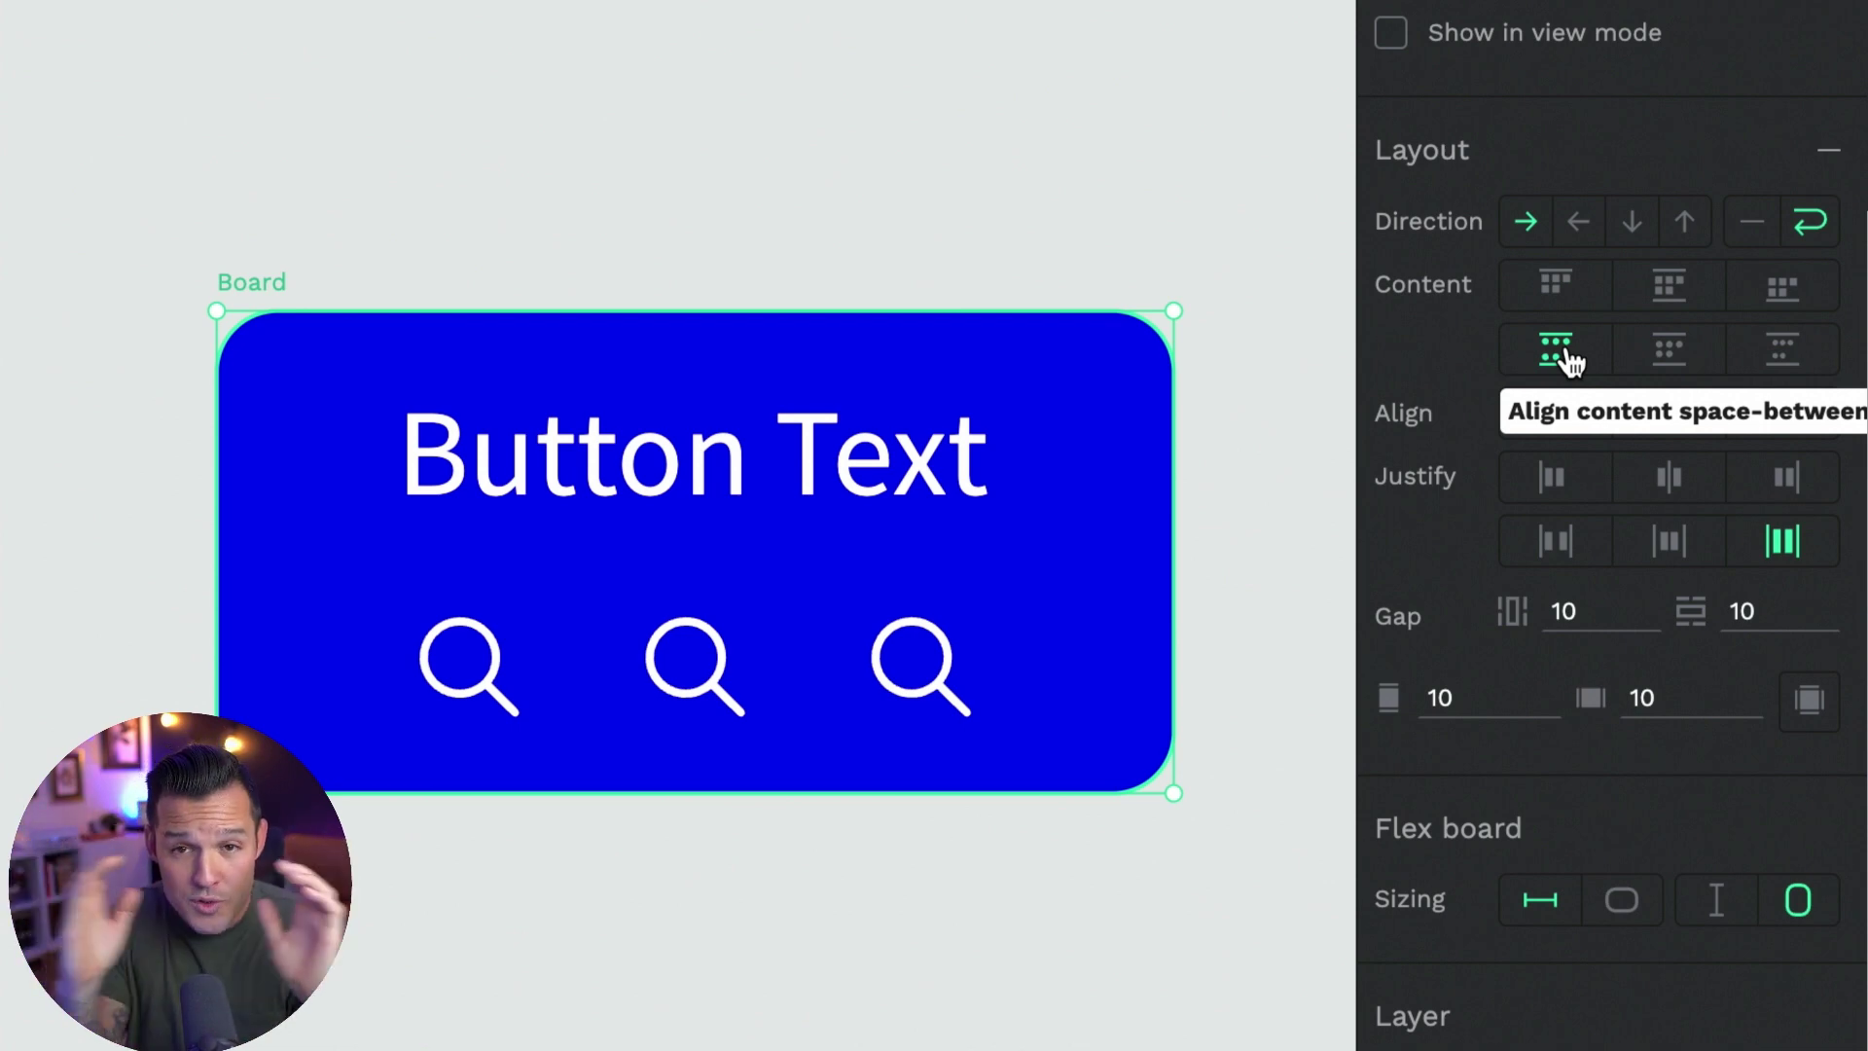
Drag the board's top edge upward to give it a taller fixed height
scroll(1568, 358, "down", 3)
left_click_drag(809, 312, 813, 32)
scroll(975, 311, "up", 3)
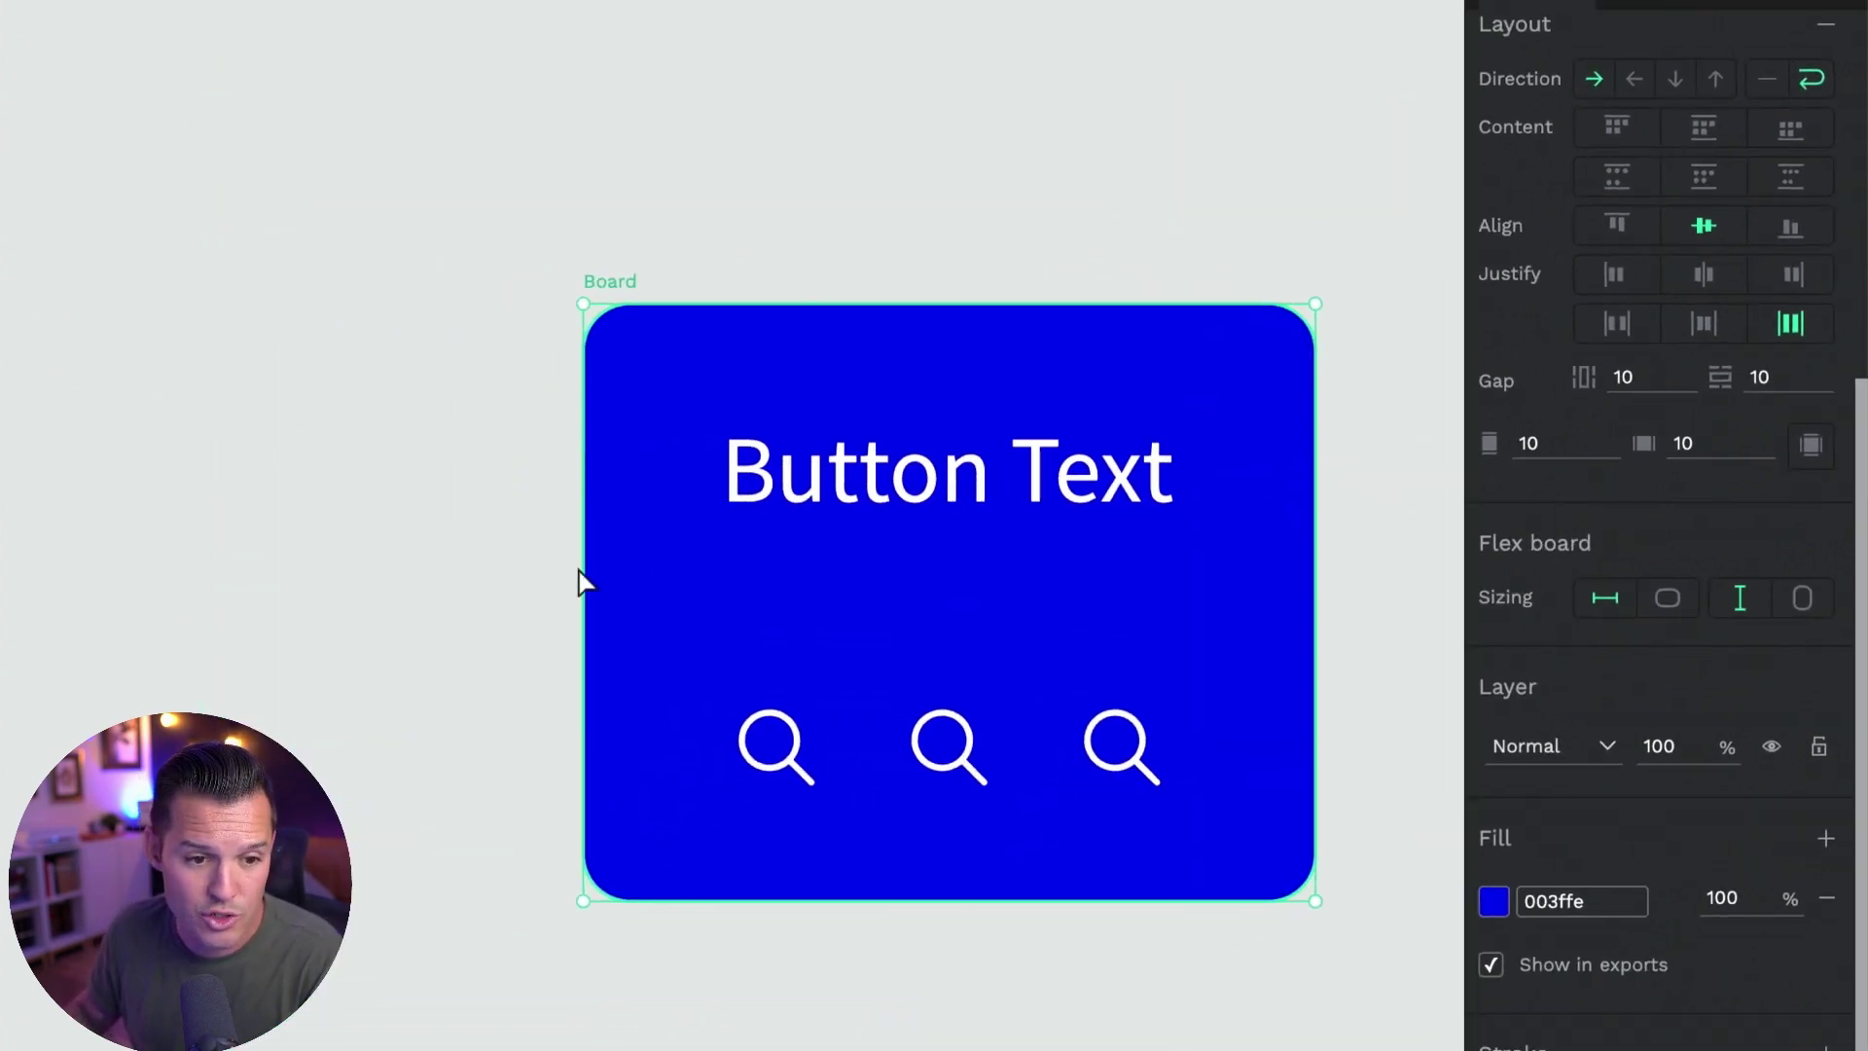
Test content alignment start, center, end and space-between on the wrapped rows
left_click_drag(576, 563, 513, 622)
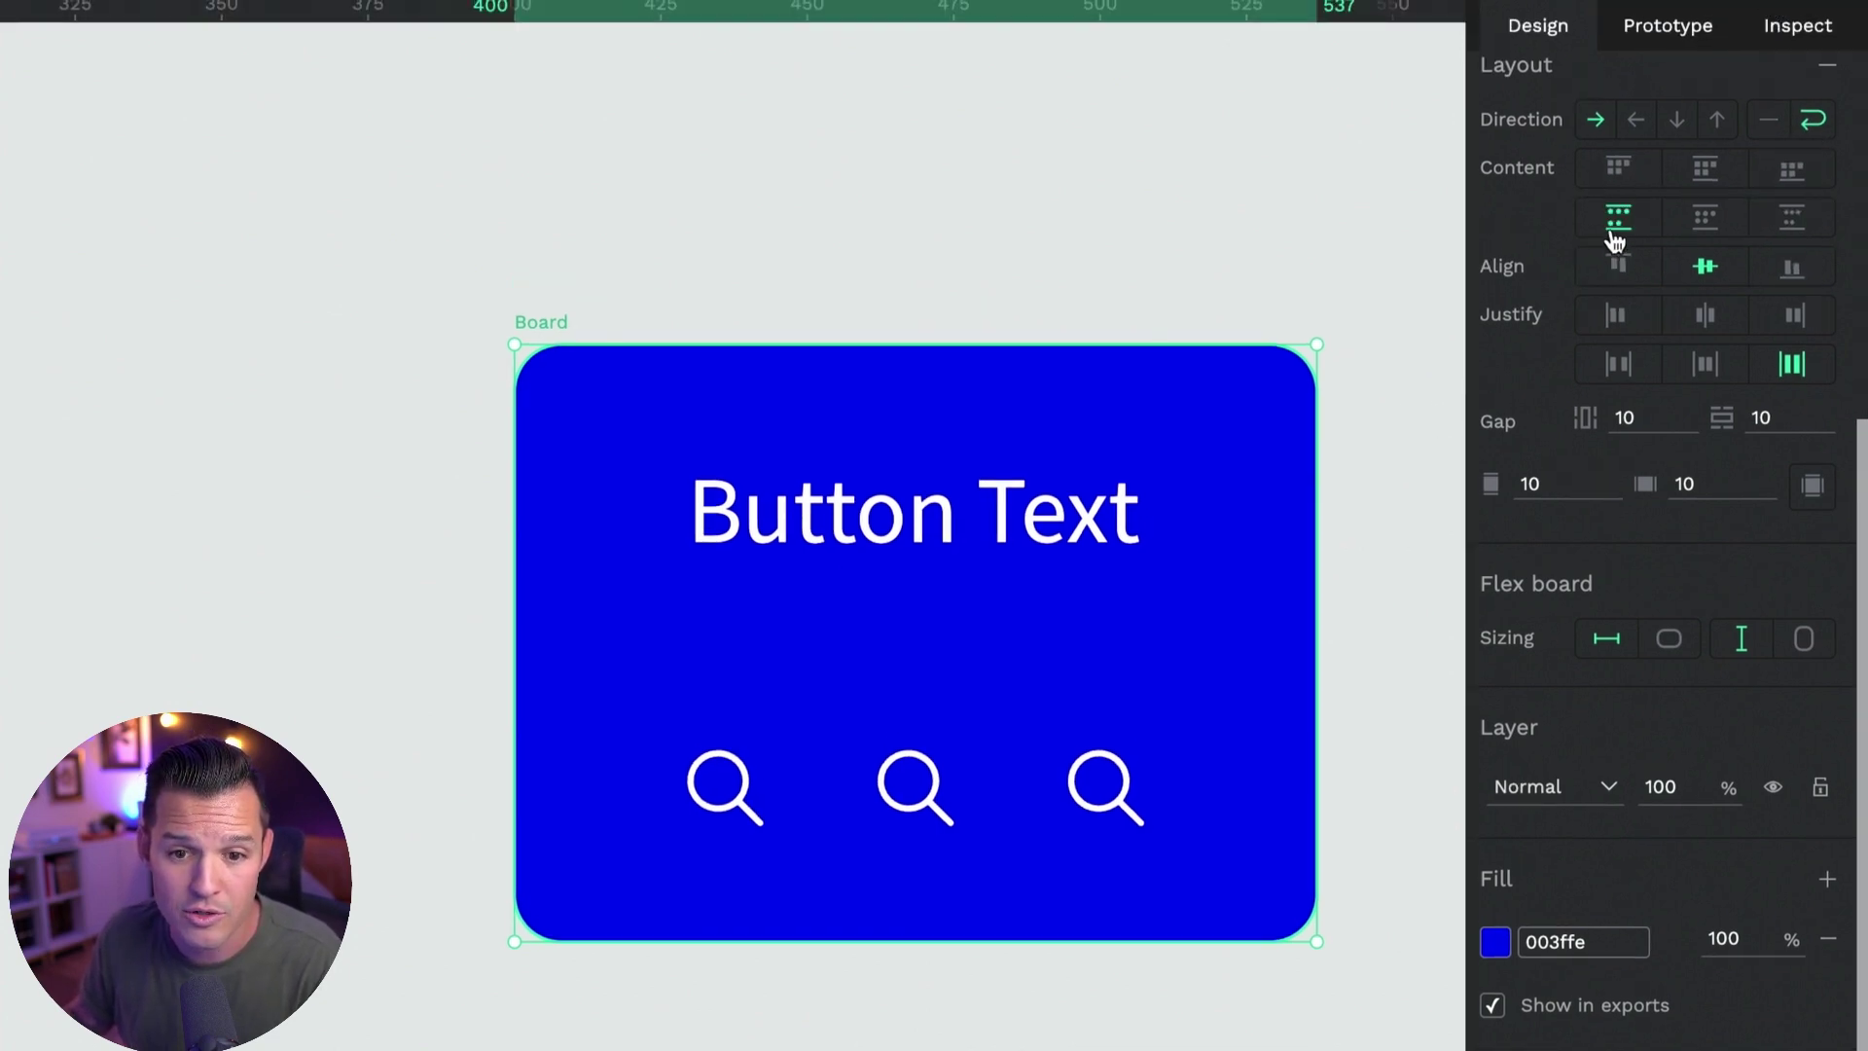
left_click(1618, 171)
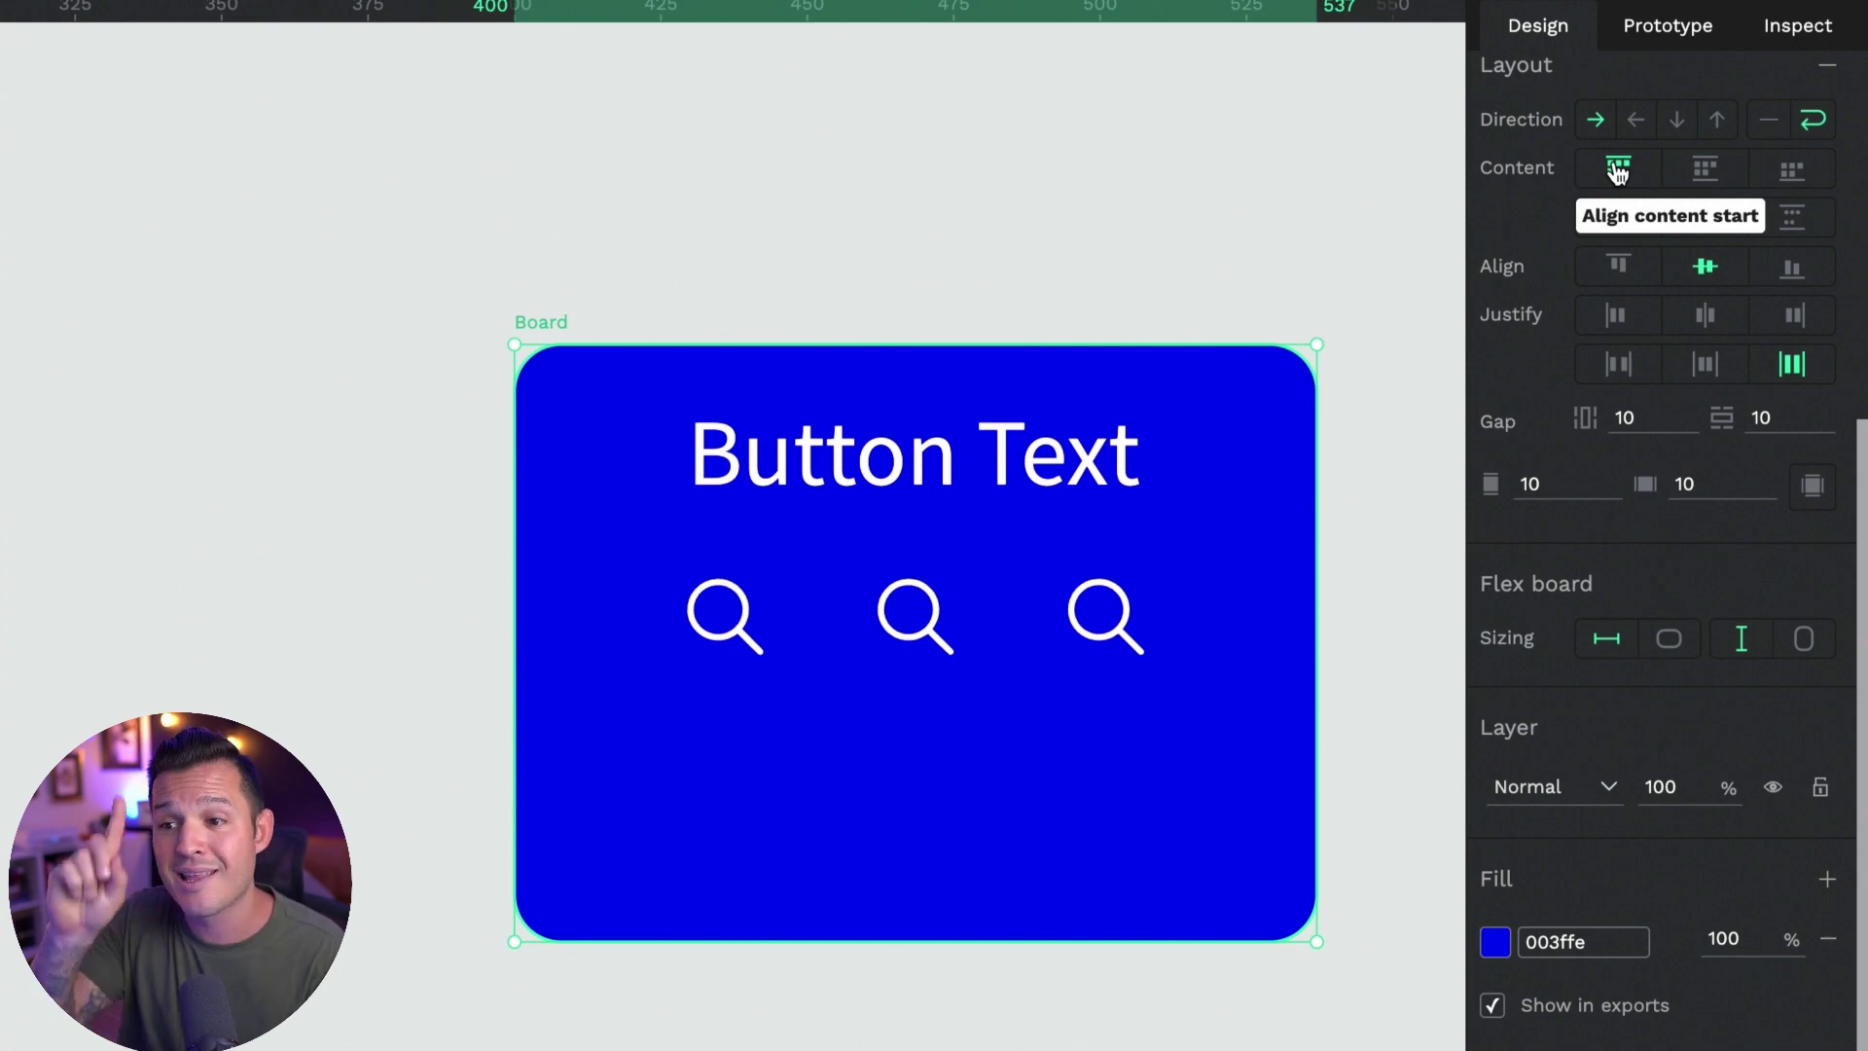
left_click(1704, 170)
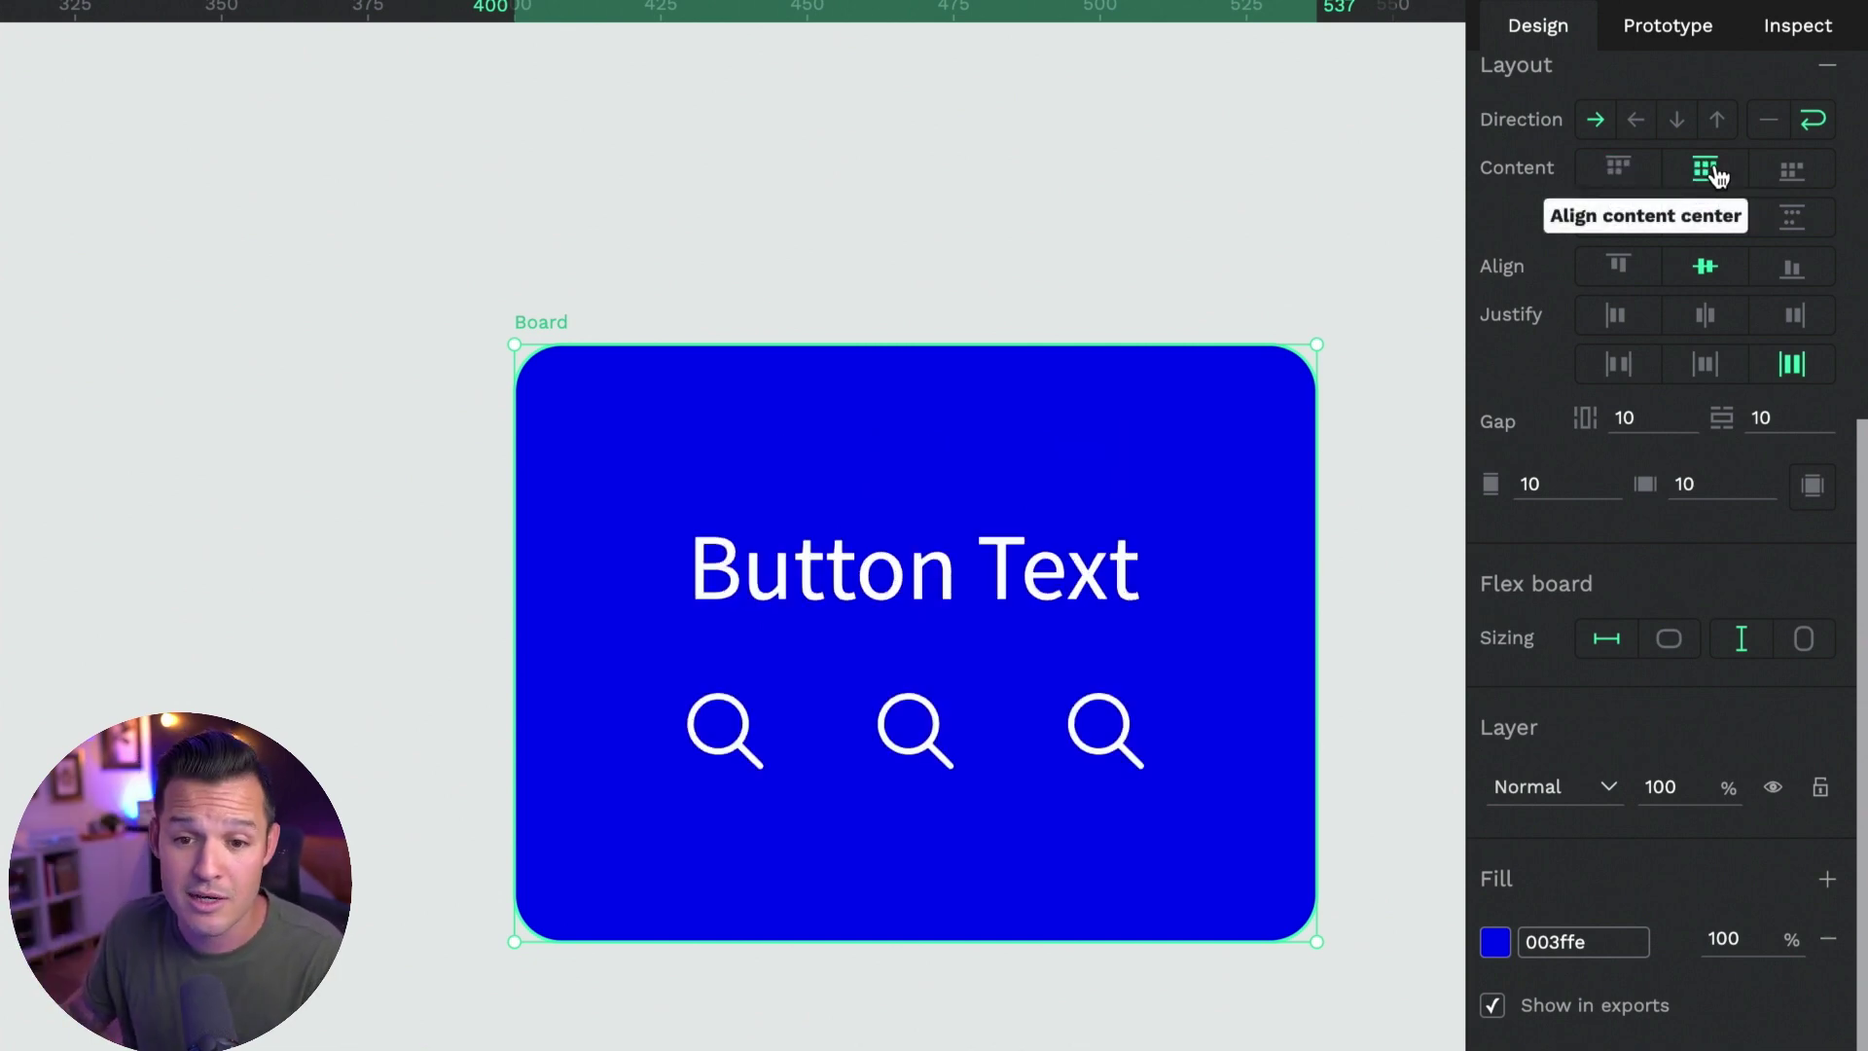
left_click(1792, 173)
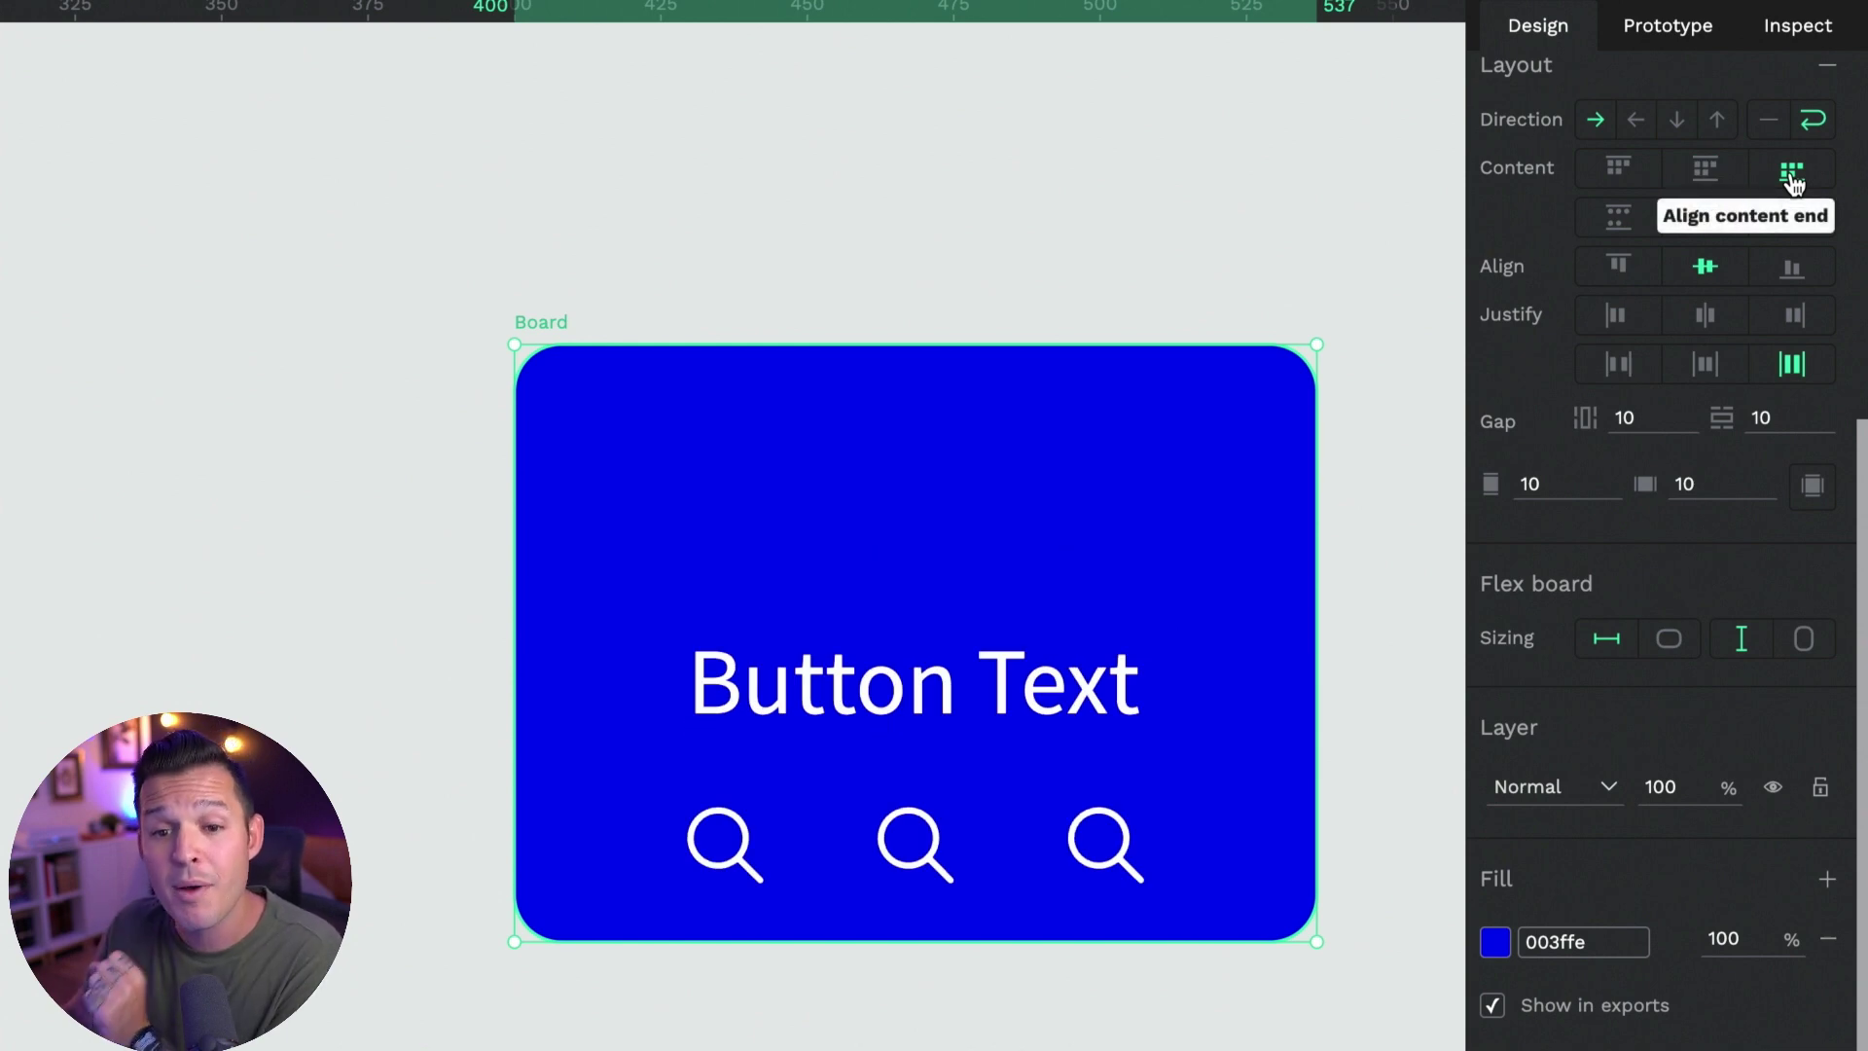
left_click(1617, 217)
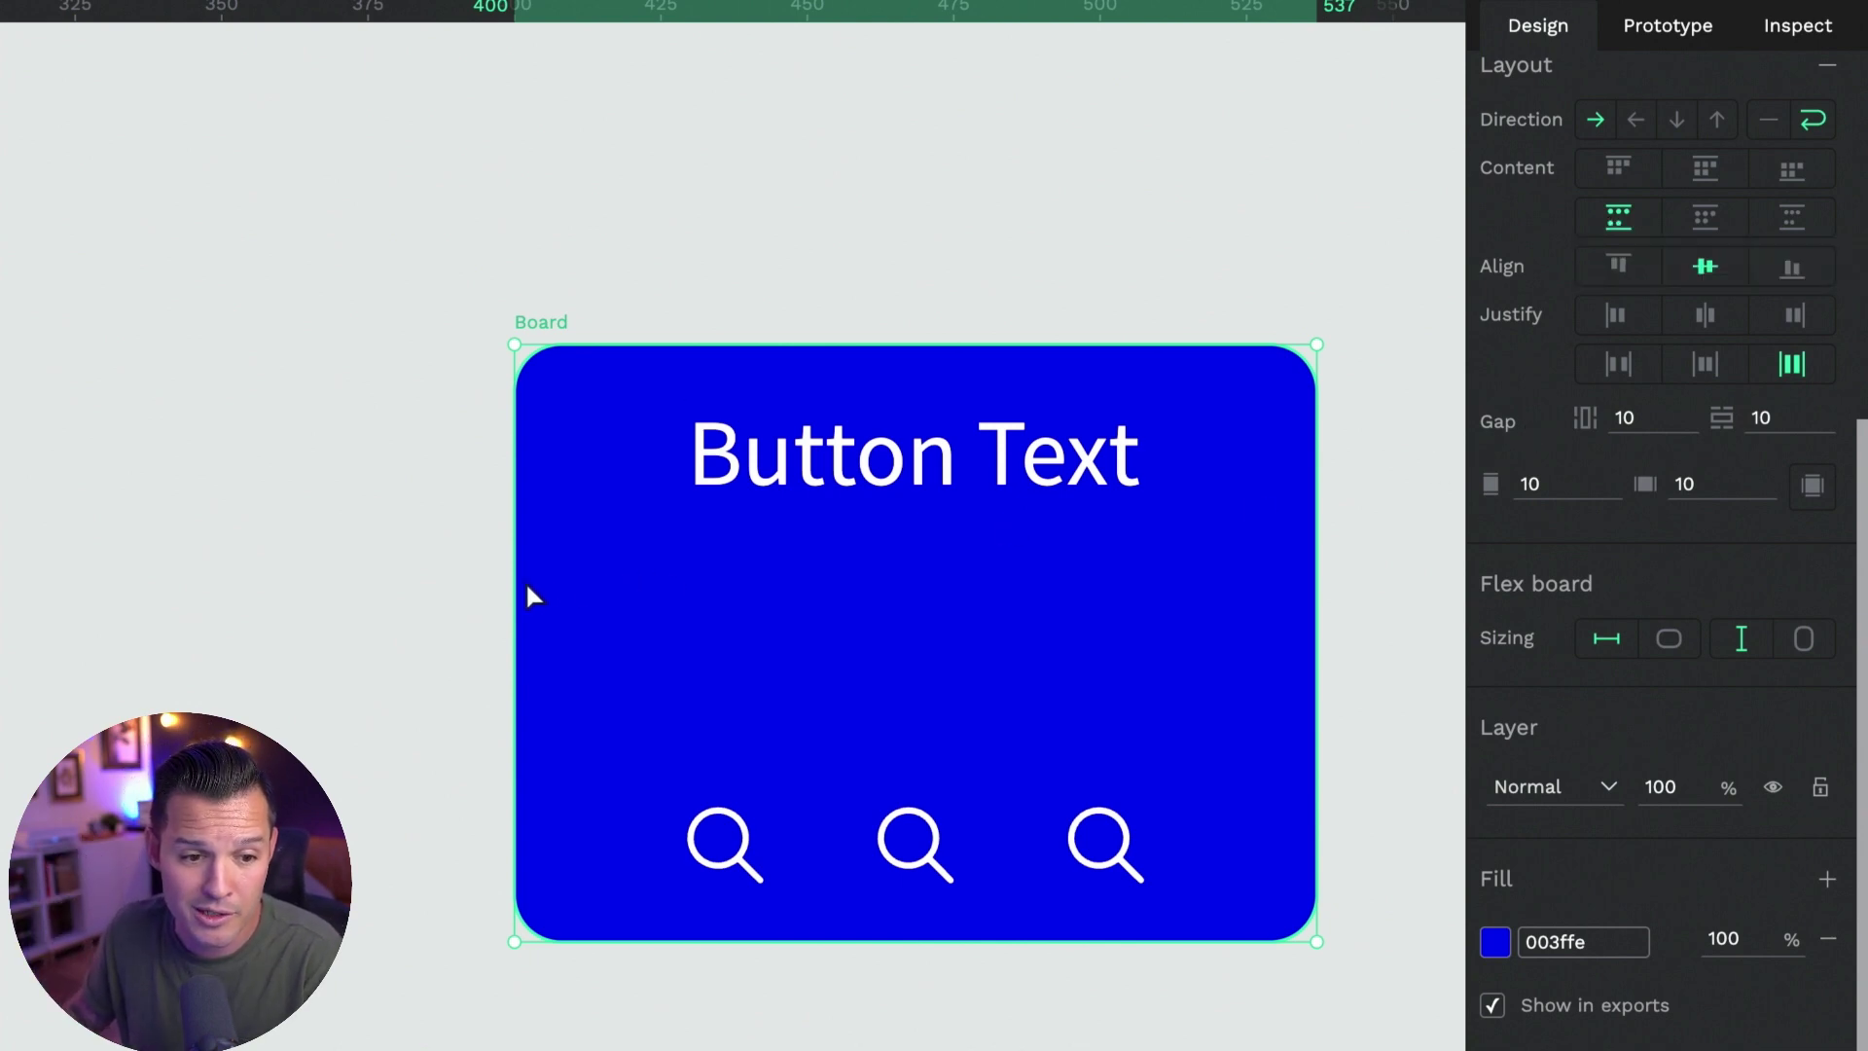
Resize the board to rewrap the icons, then set content alignment to space-around
left_click_drag(506, 586, 162, 615)
left_click(1806, 640)
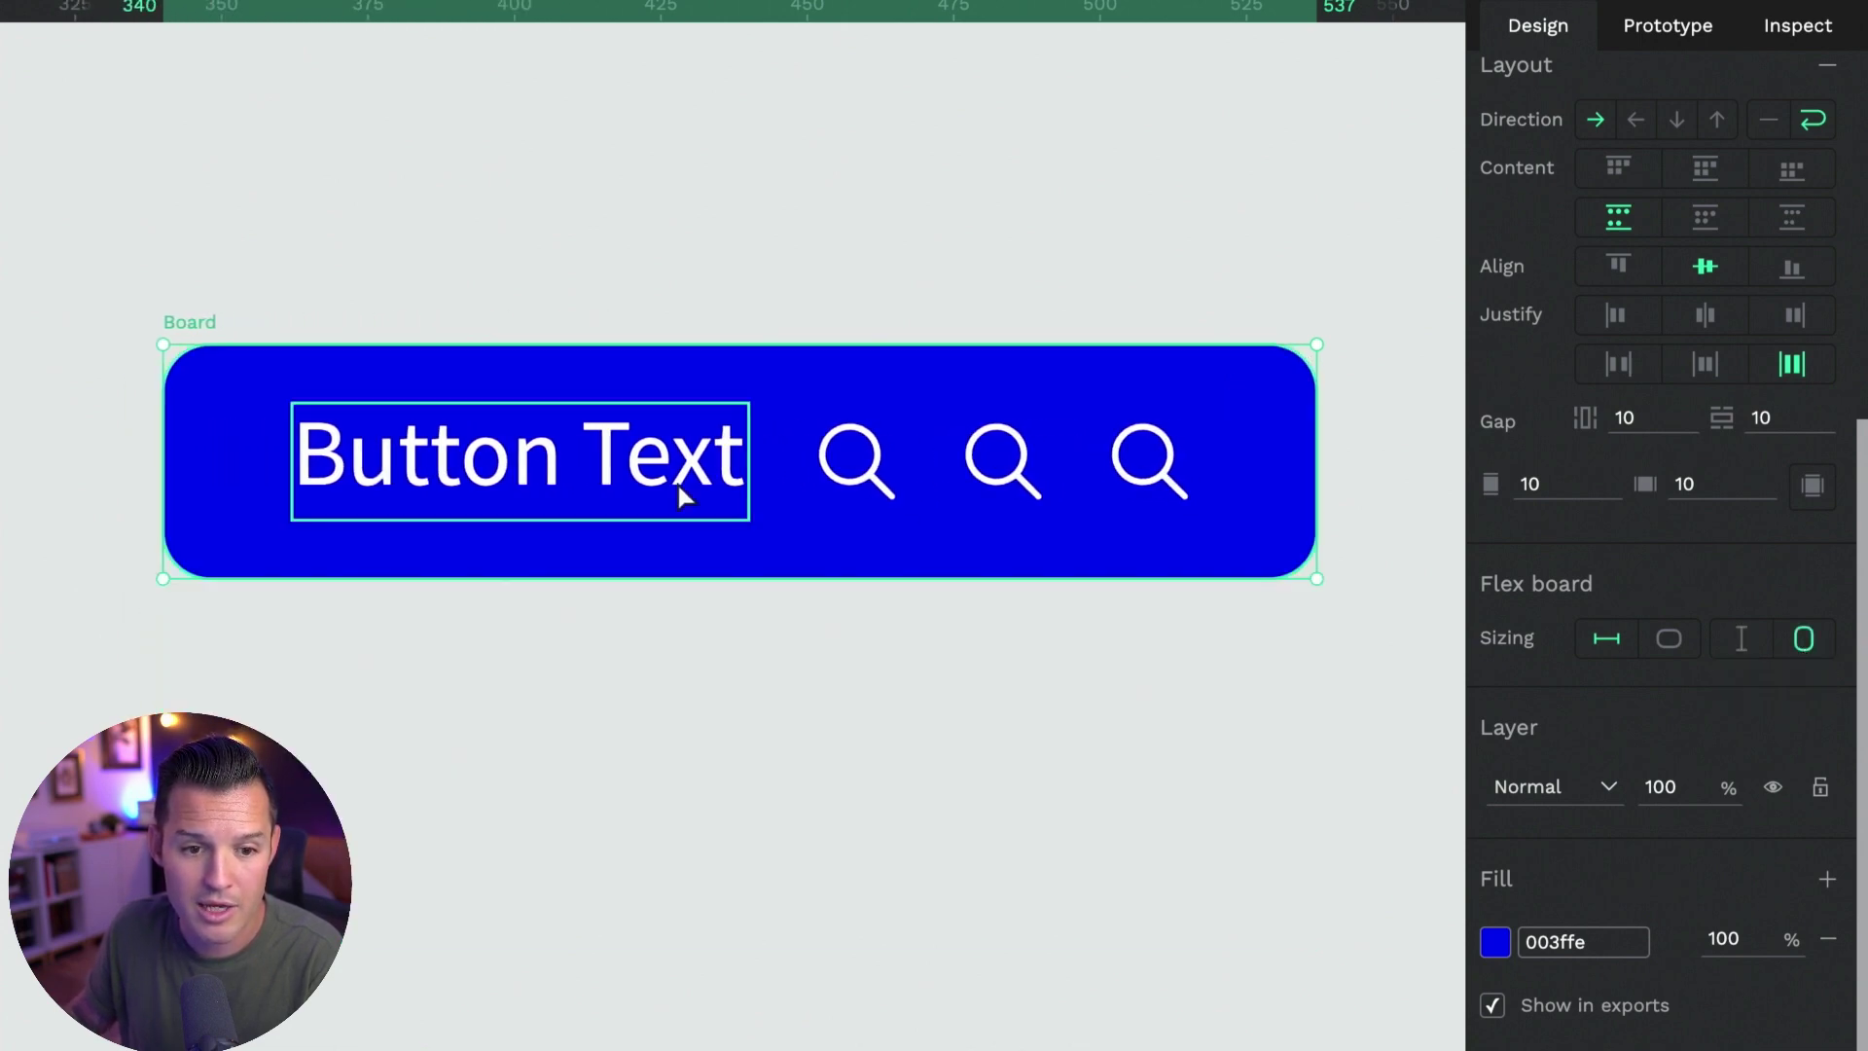
left_click_drag(1325, 445, 931, 459)
left_click_drag(839, 700, 838, 968)
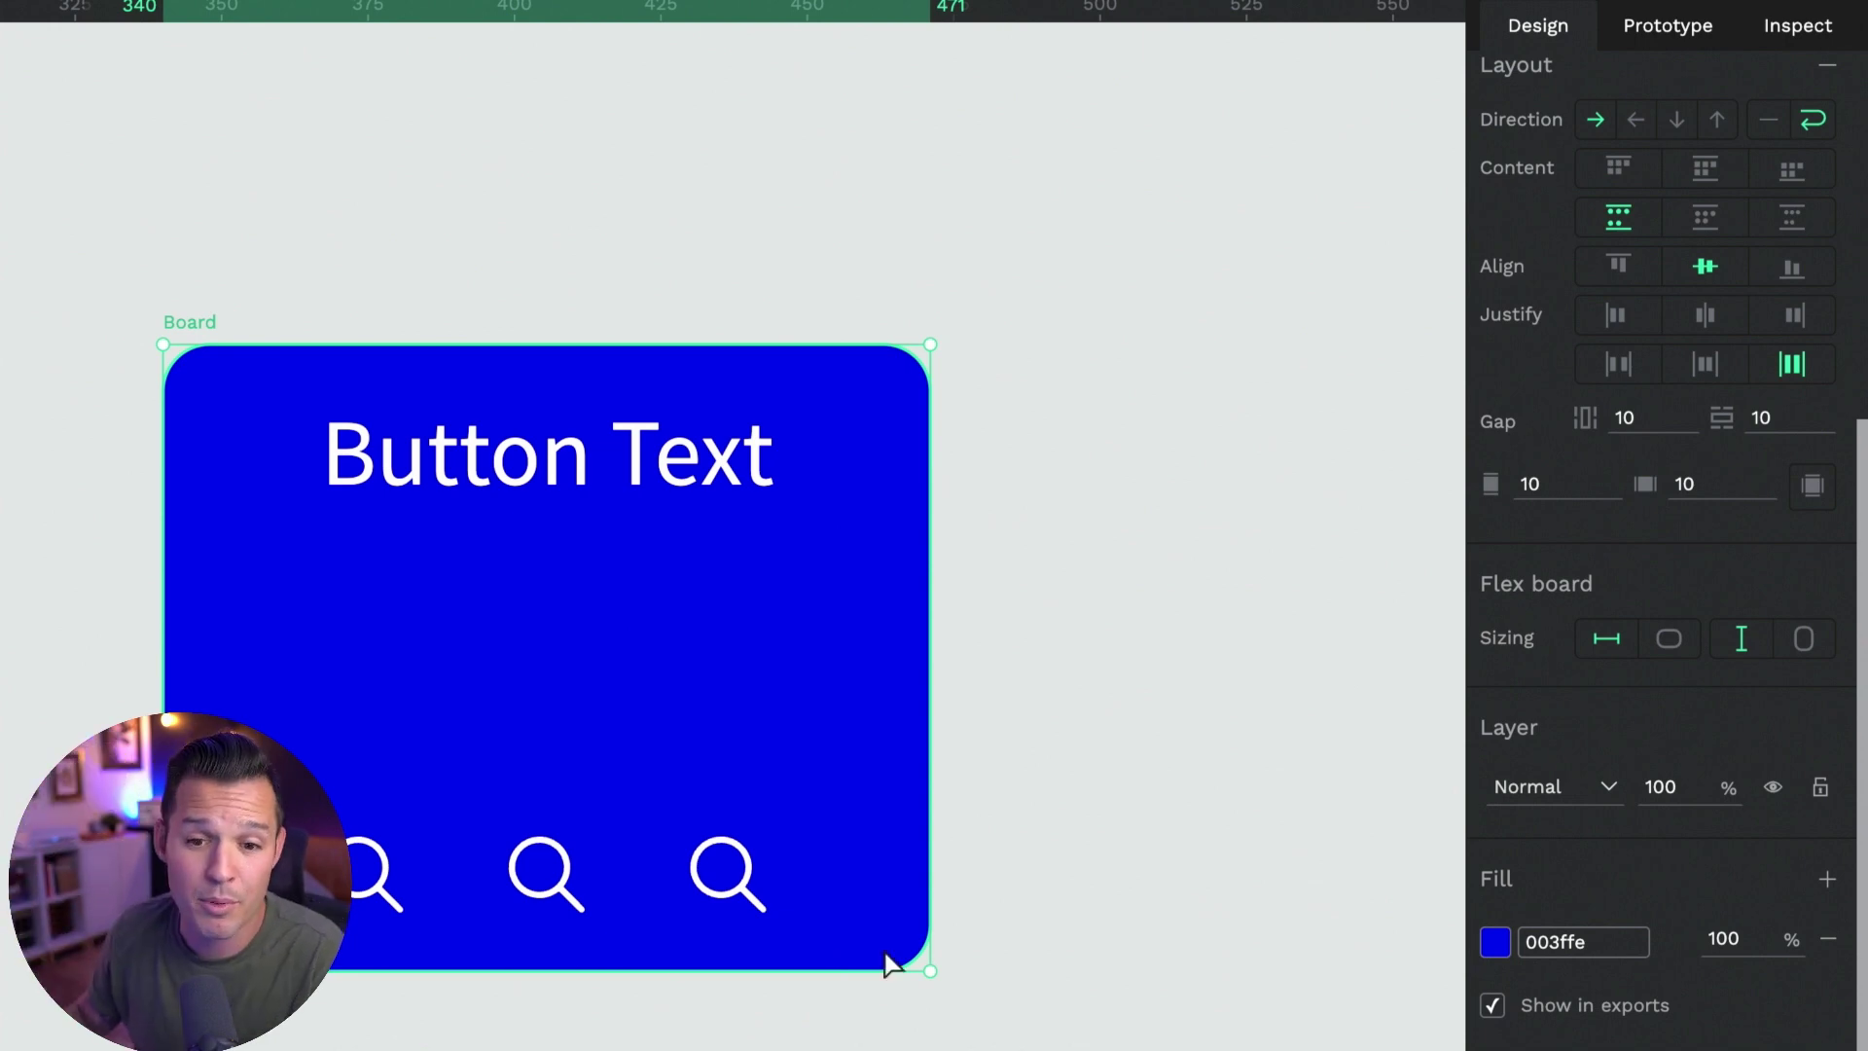
left_click(1705, 221)
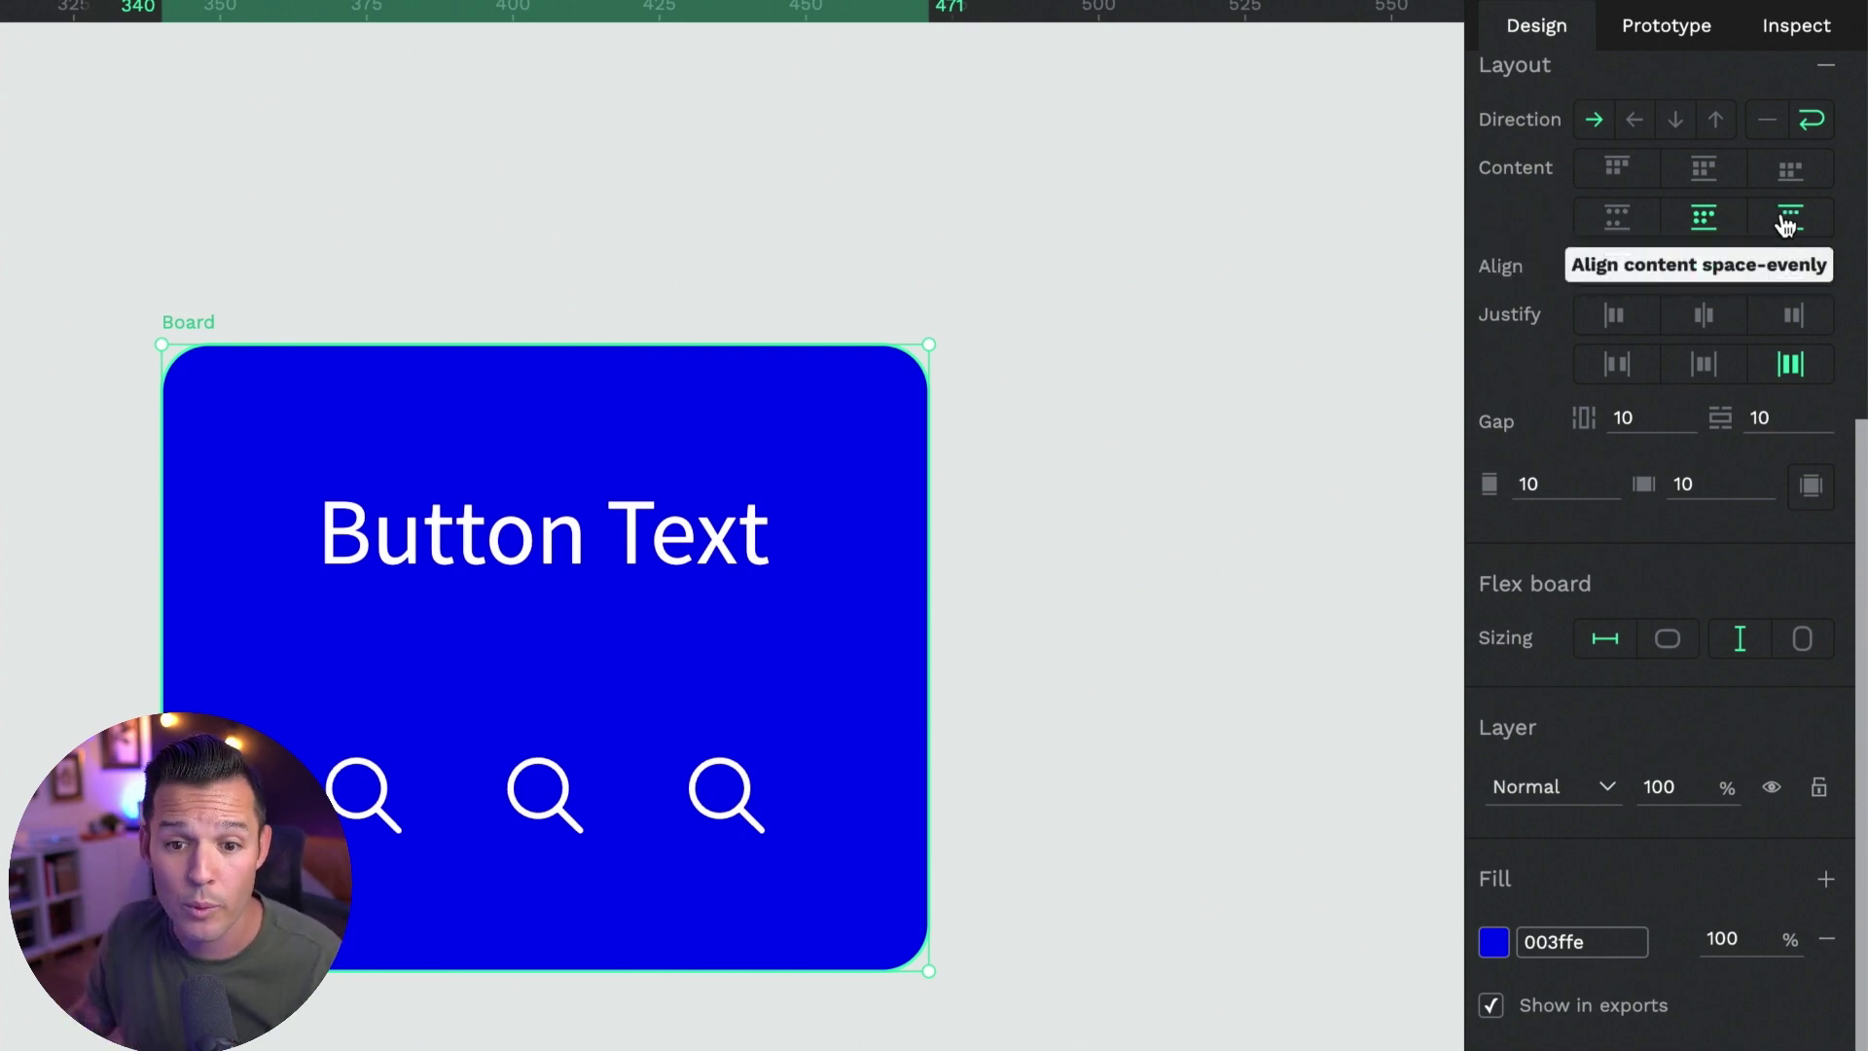
left_click(1786, 223)
left_click(1698, 226)
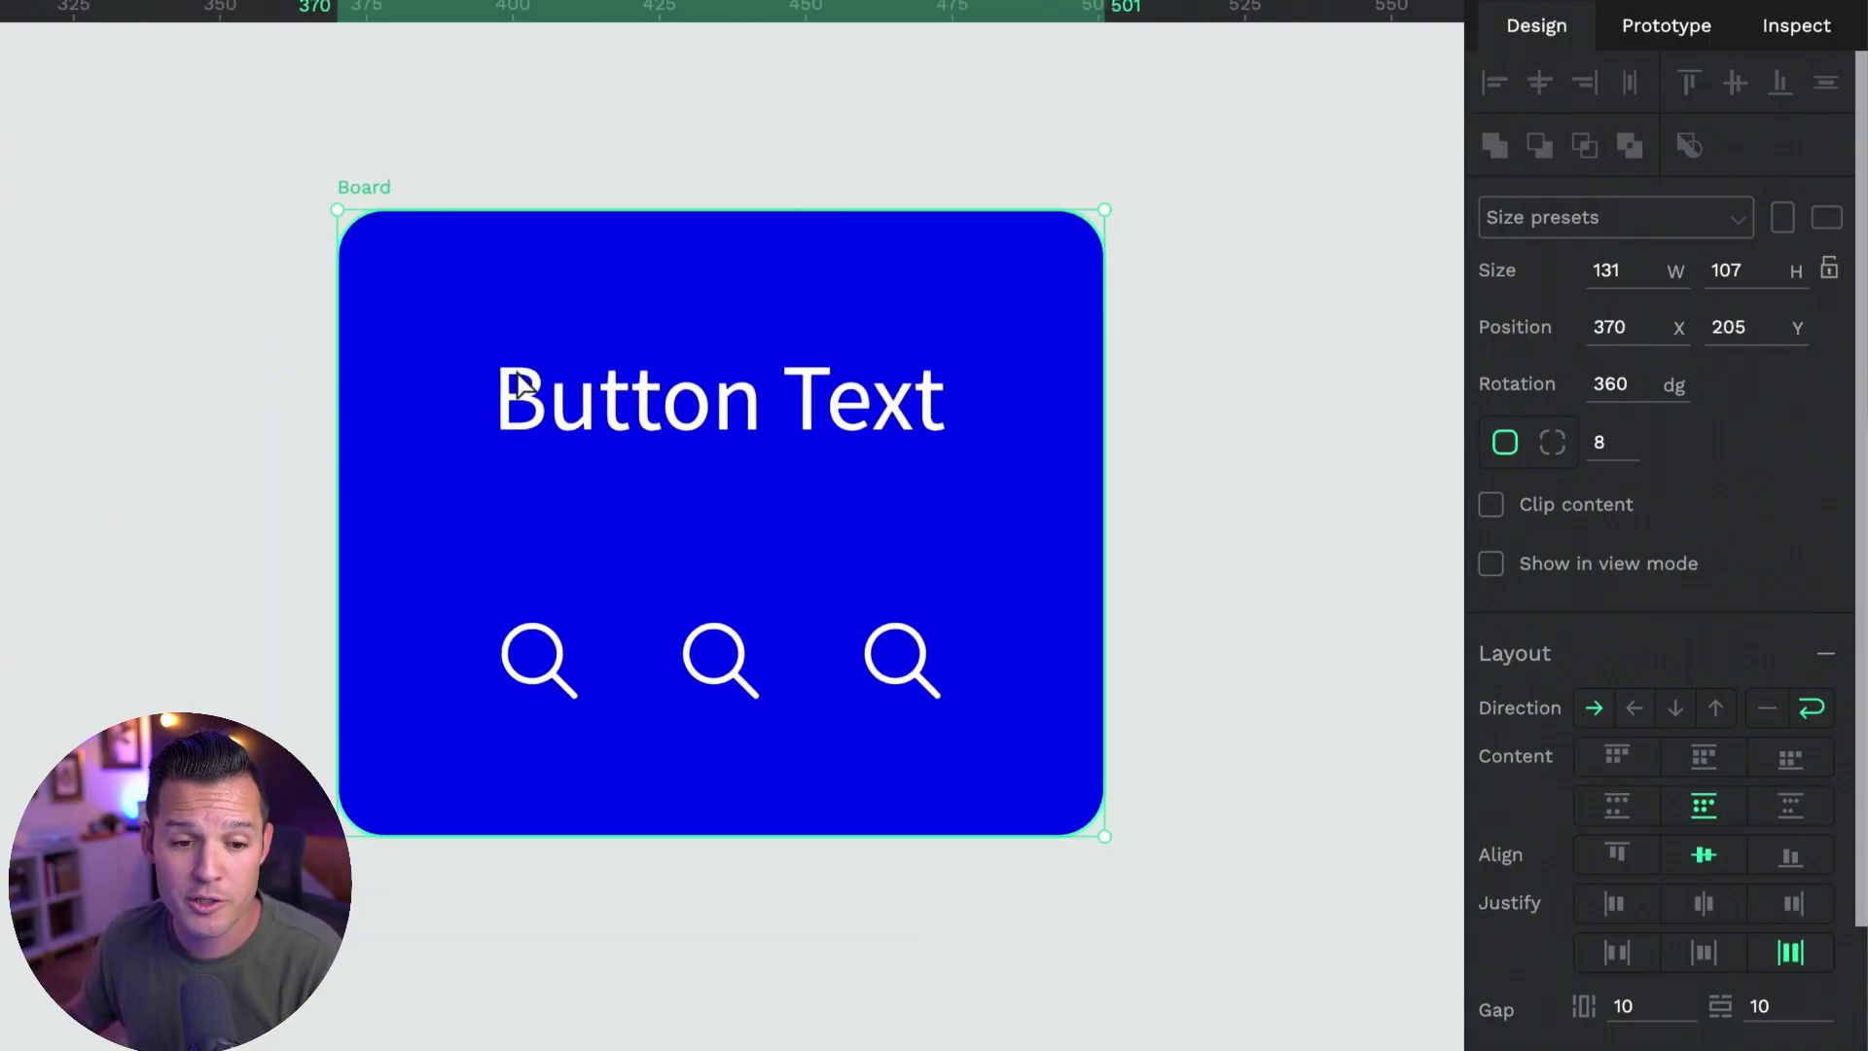
left_click(896, 649)
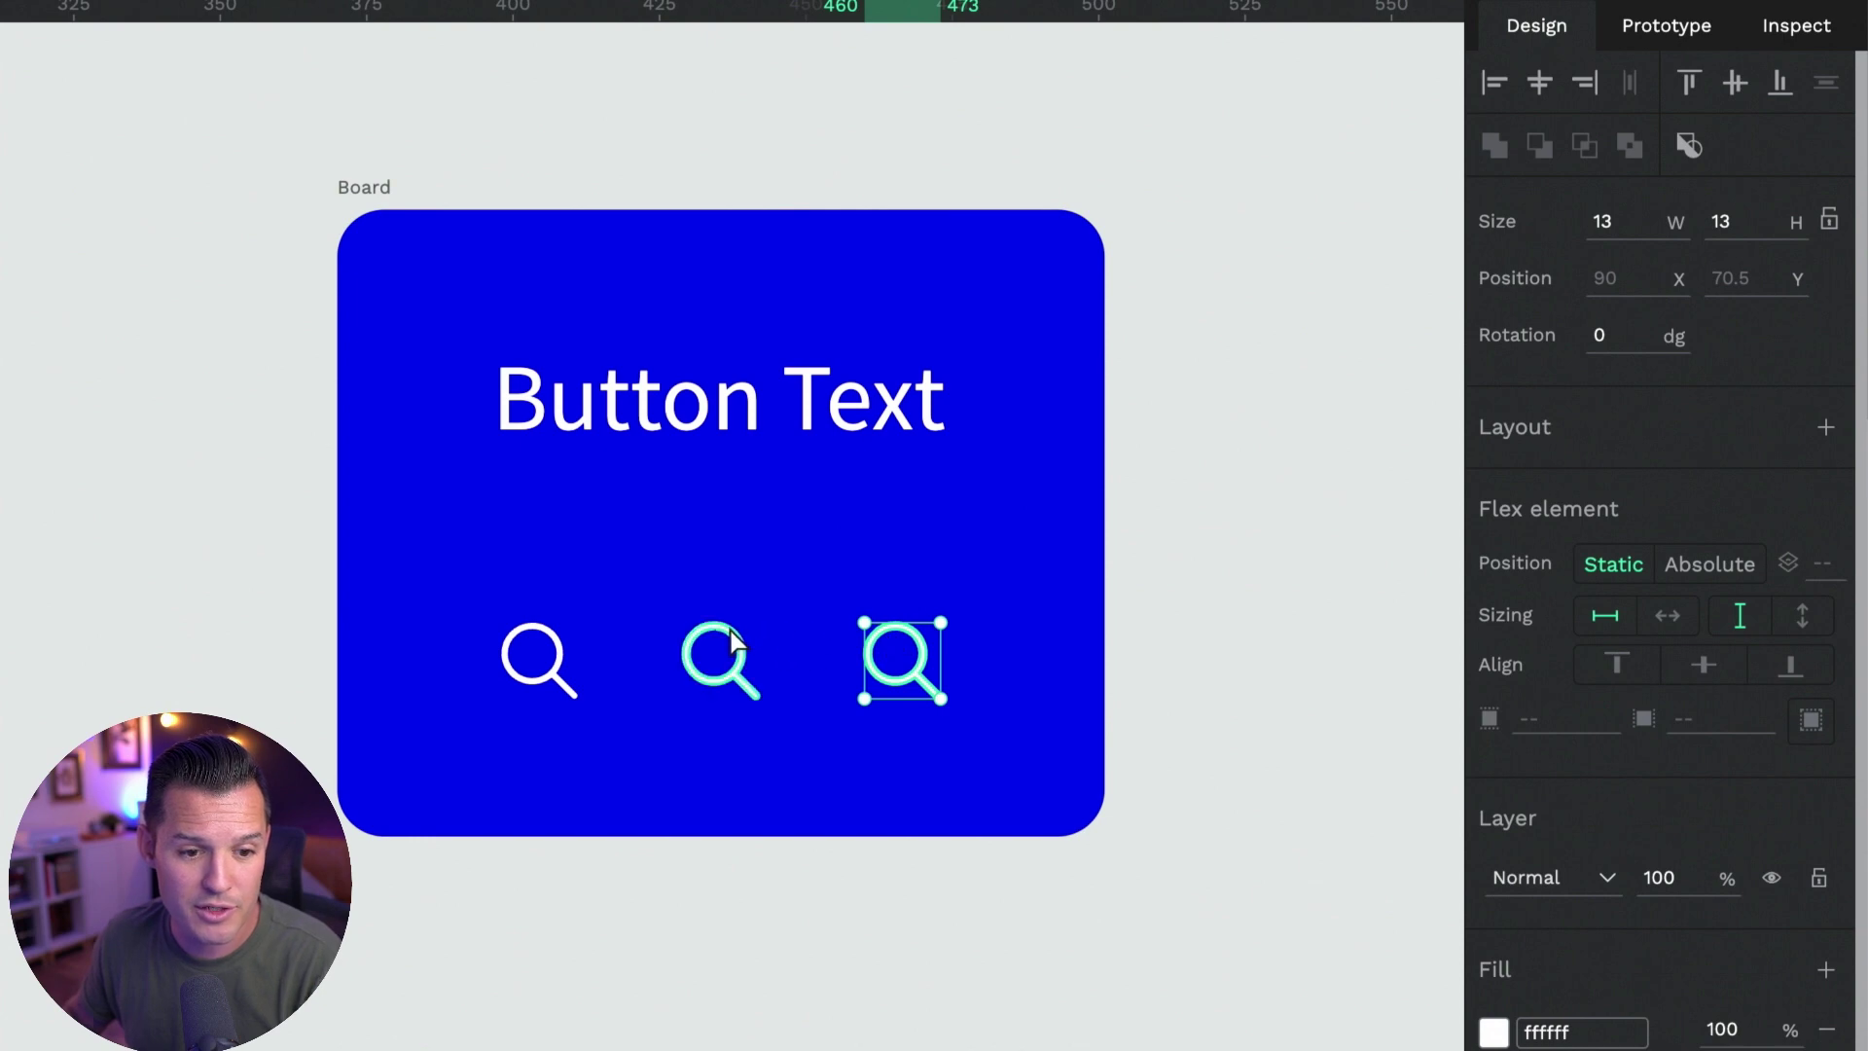
Delete two extra search icons and set the board's width and height to Fit content
left_click(732, 642, "shift")
key("Delete")
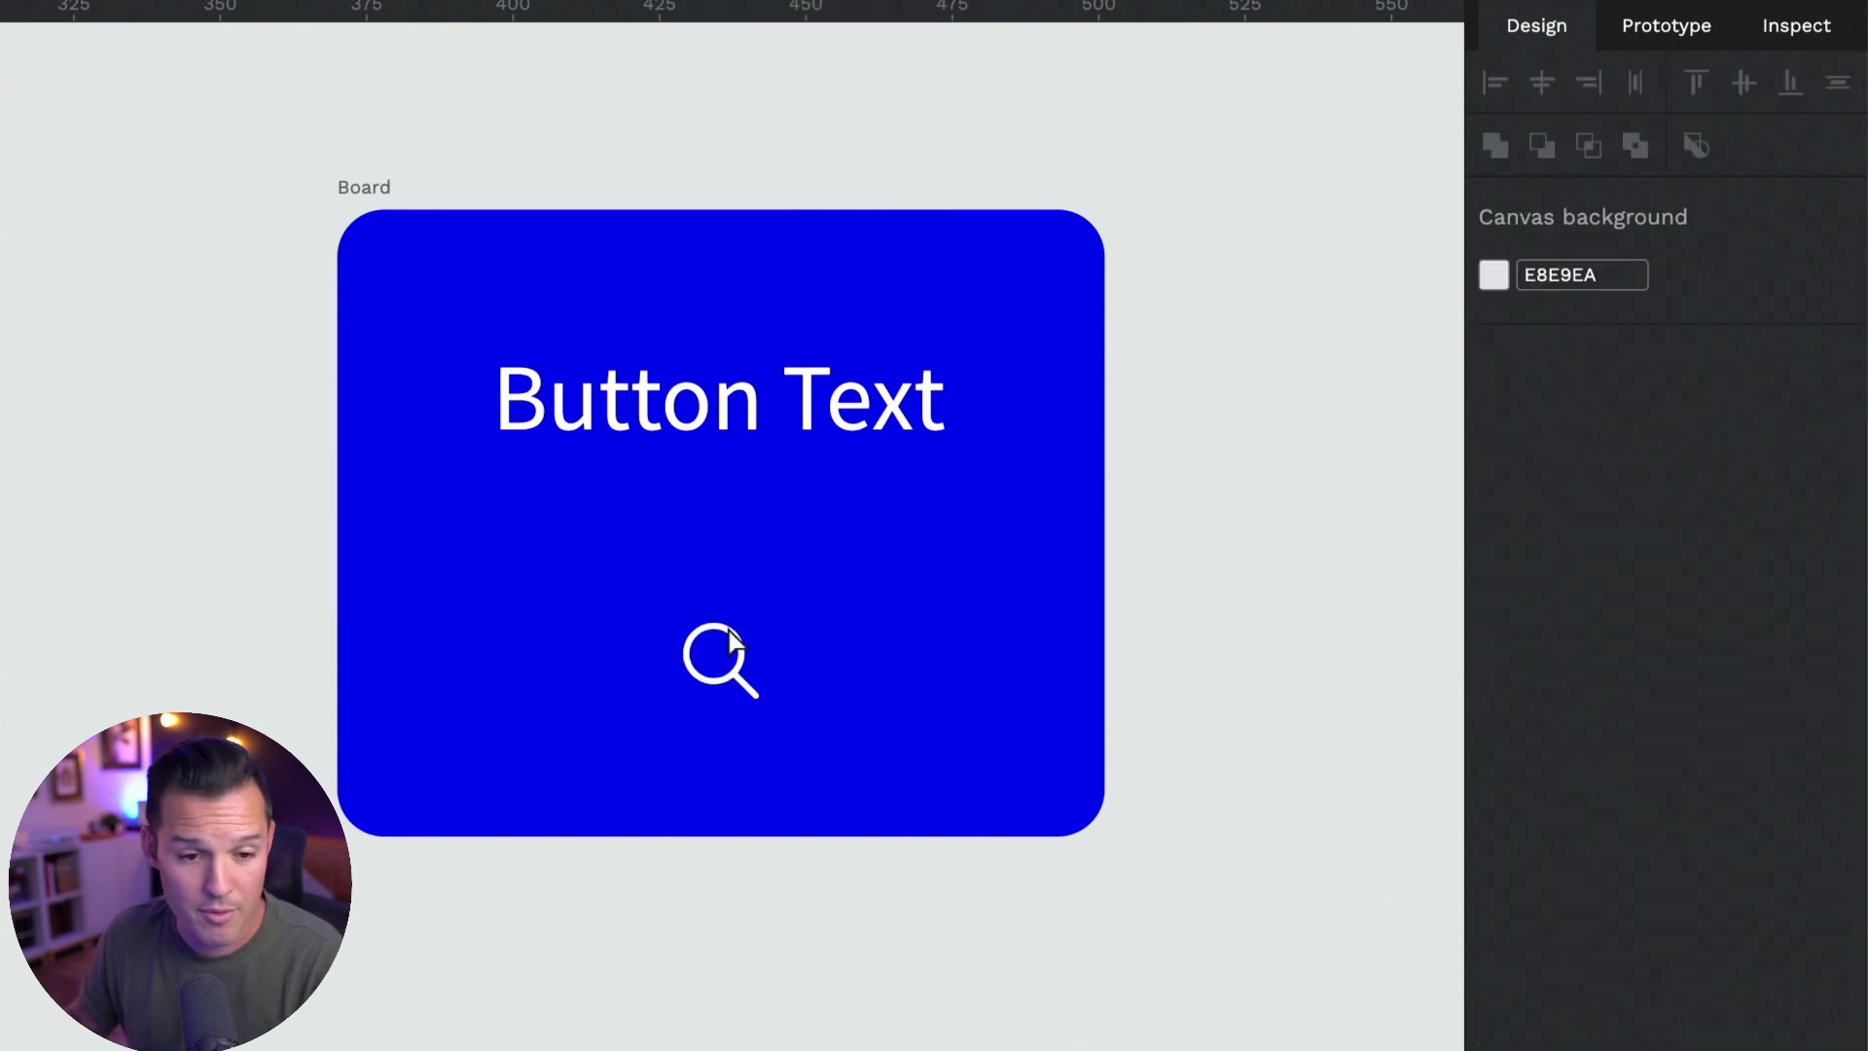
left_click(331, 181)
left_click_drag(333, 295, 74, 296)
scroll(1768, 650, "down", 4)
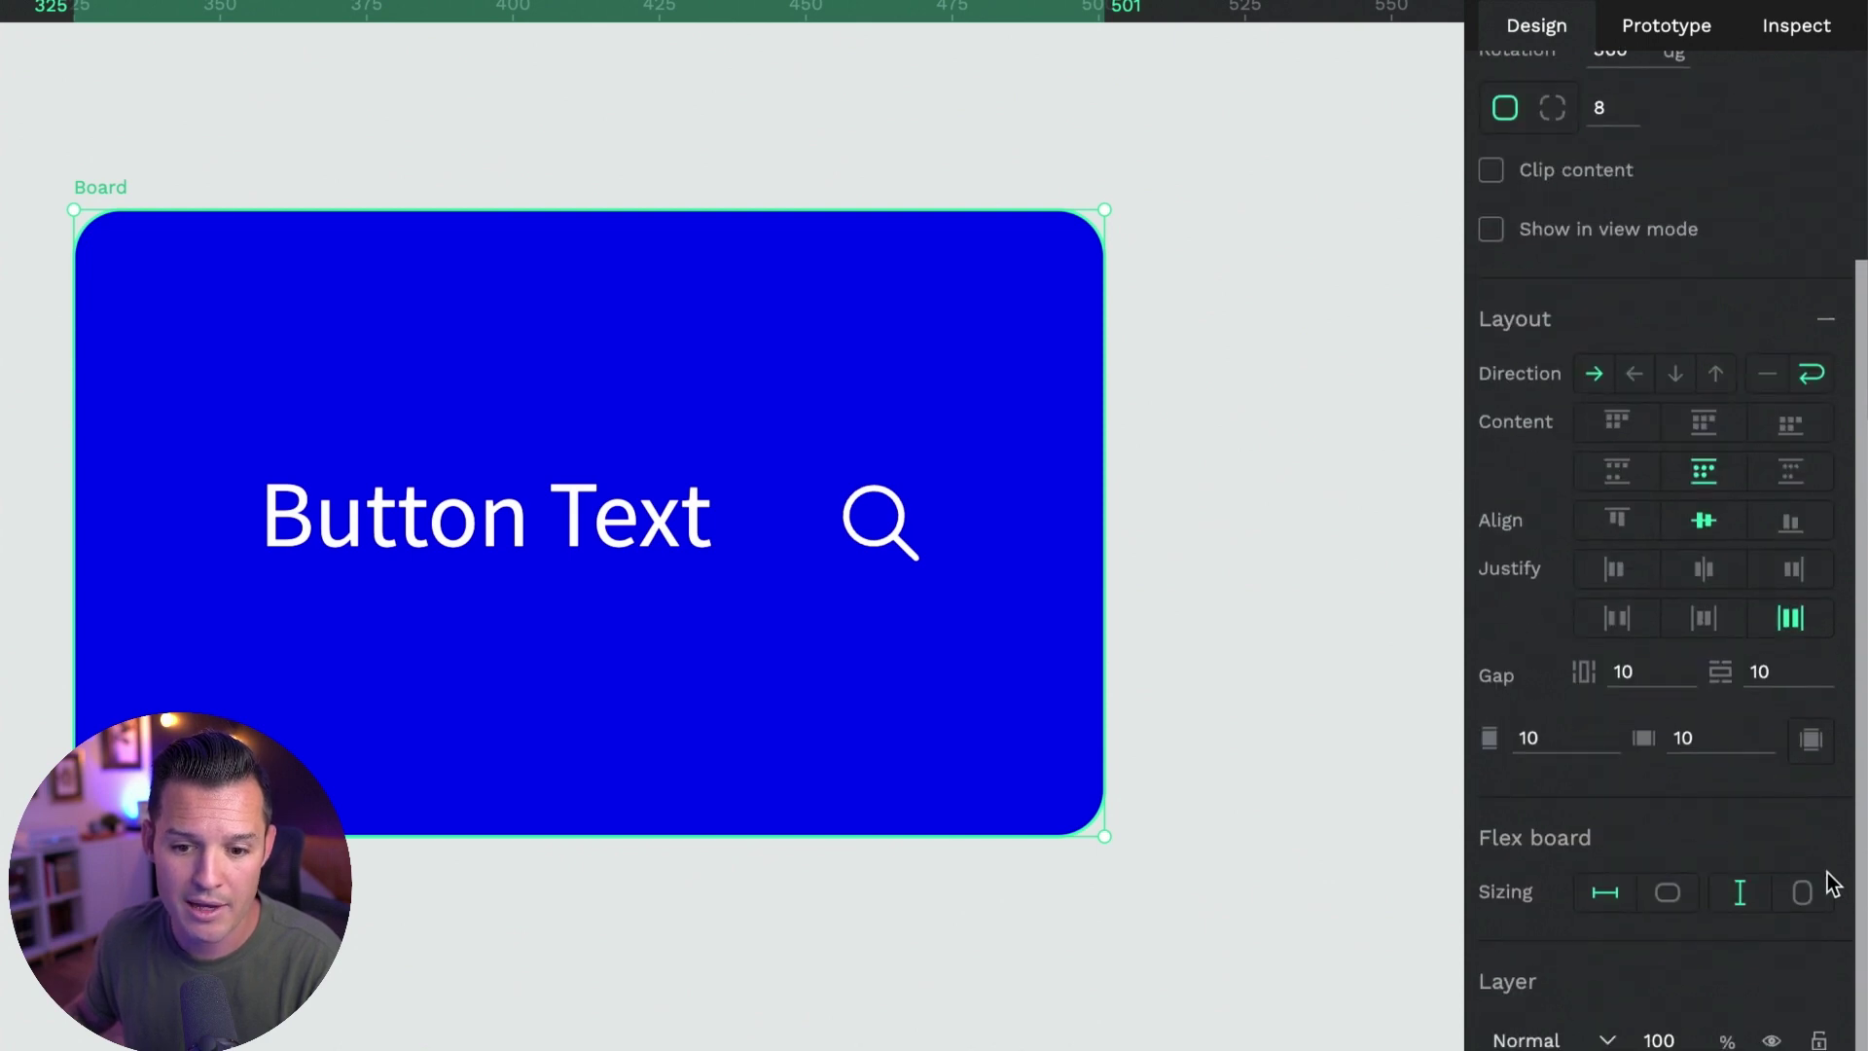
left_click(1803, 893)
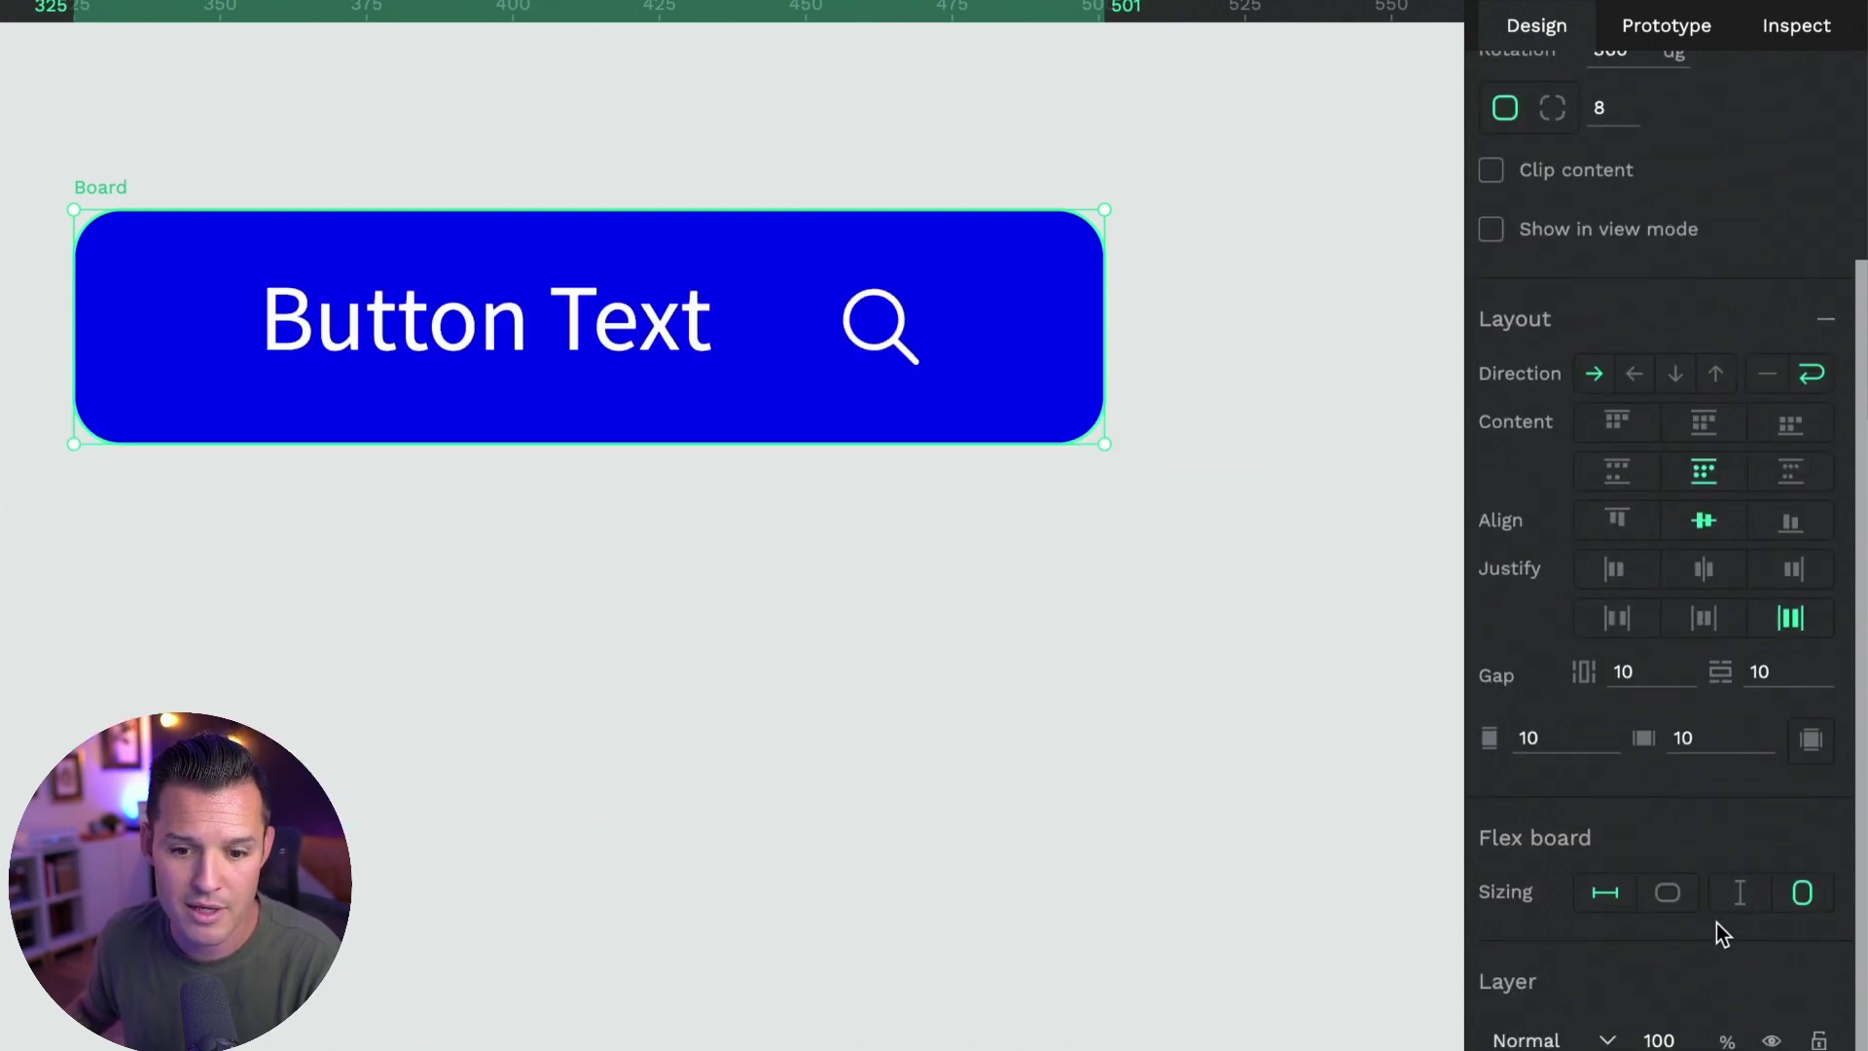
left_click(1668, 892)
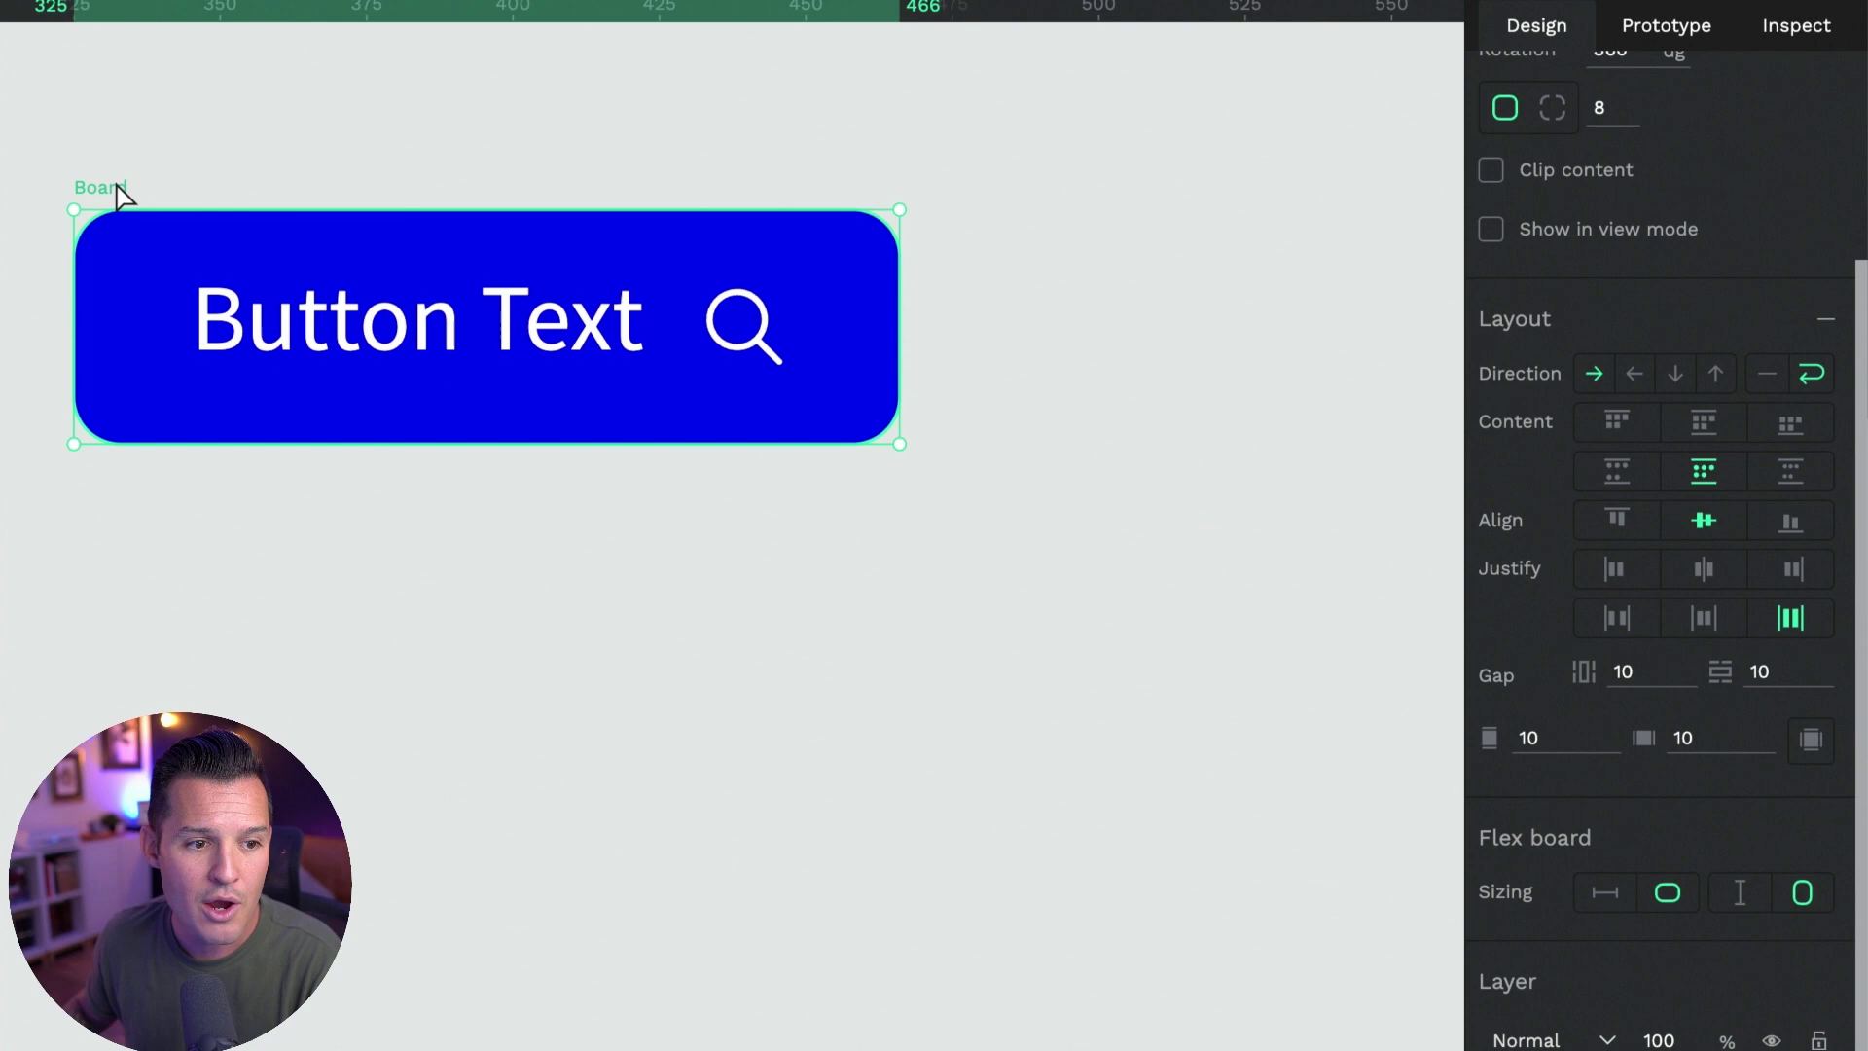
Paste extra label text to test the hugging board, undo it, and move the button
double_click(418, 264)
key("ctrl+c")
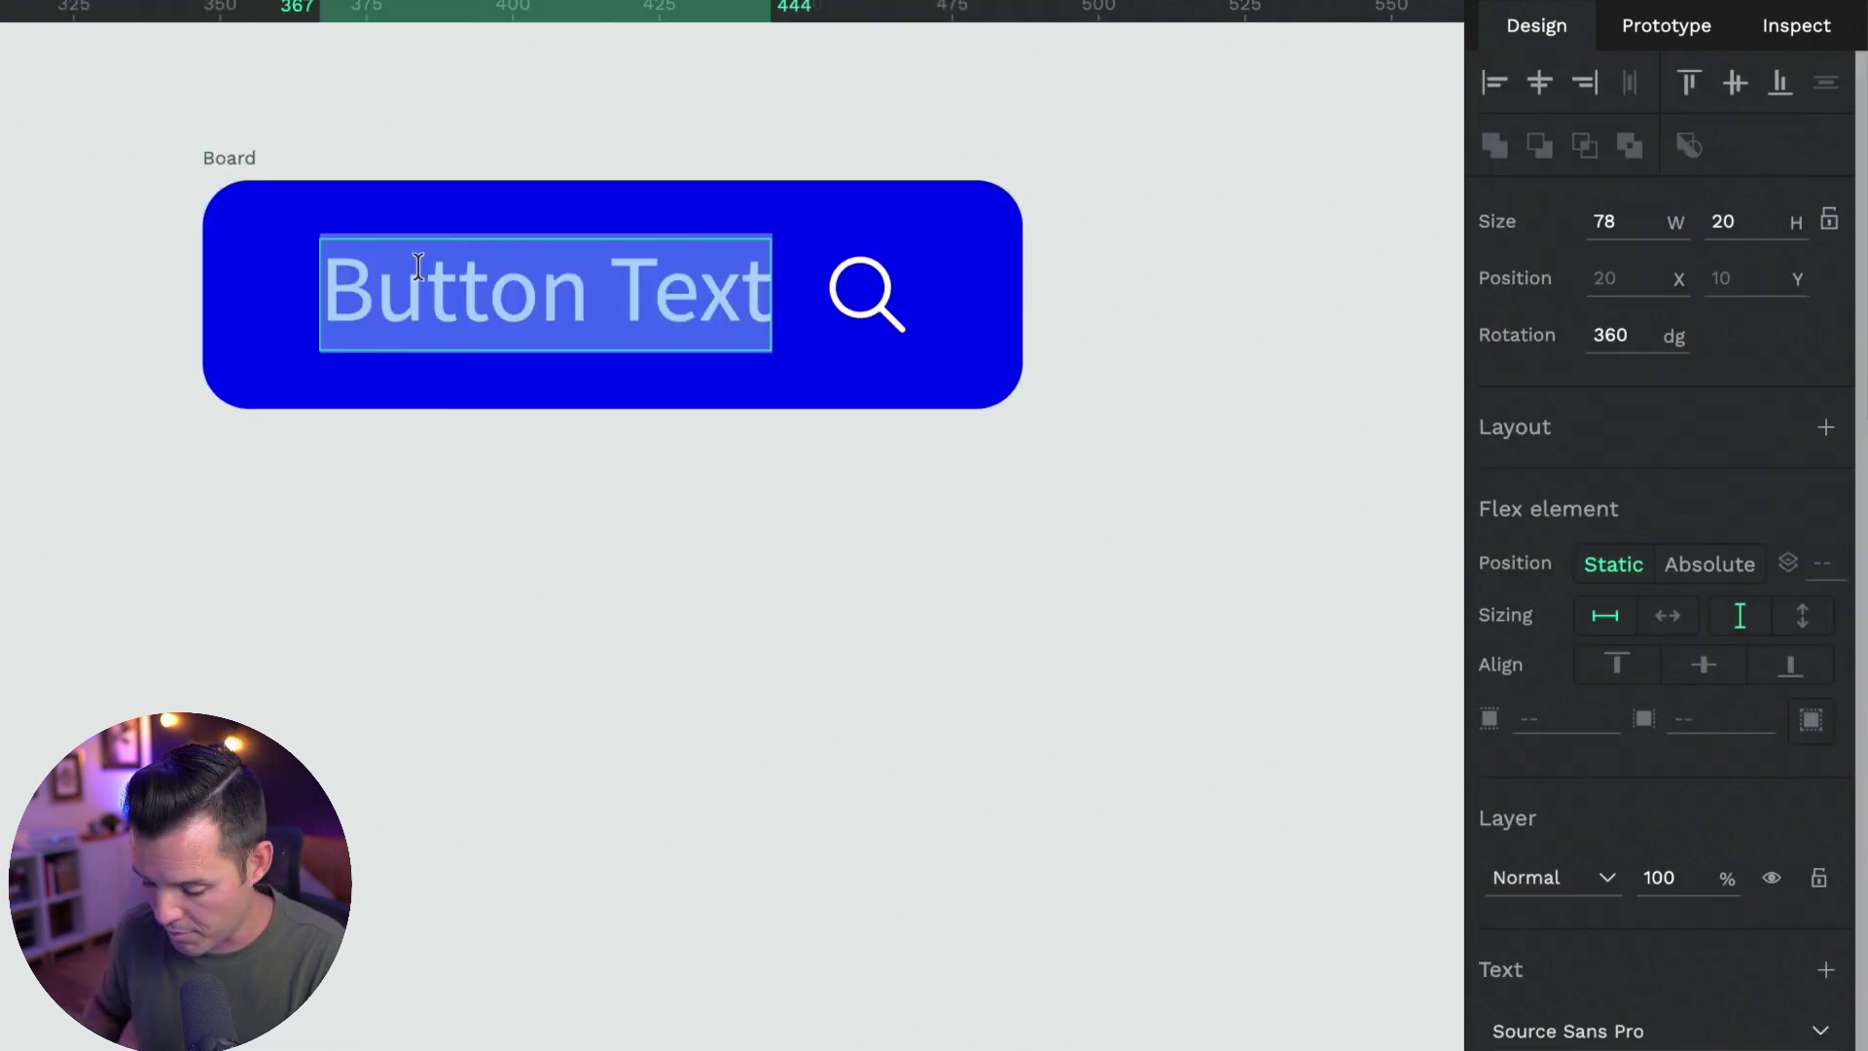
key("Right")
key("ctrl+v")
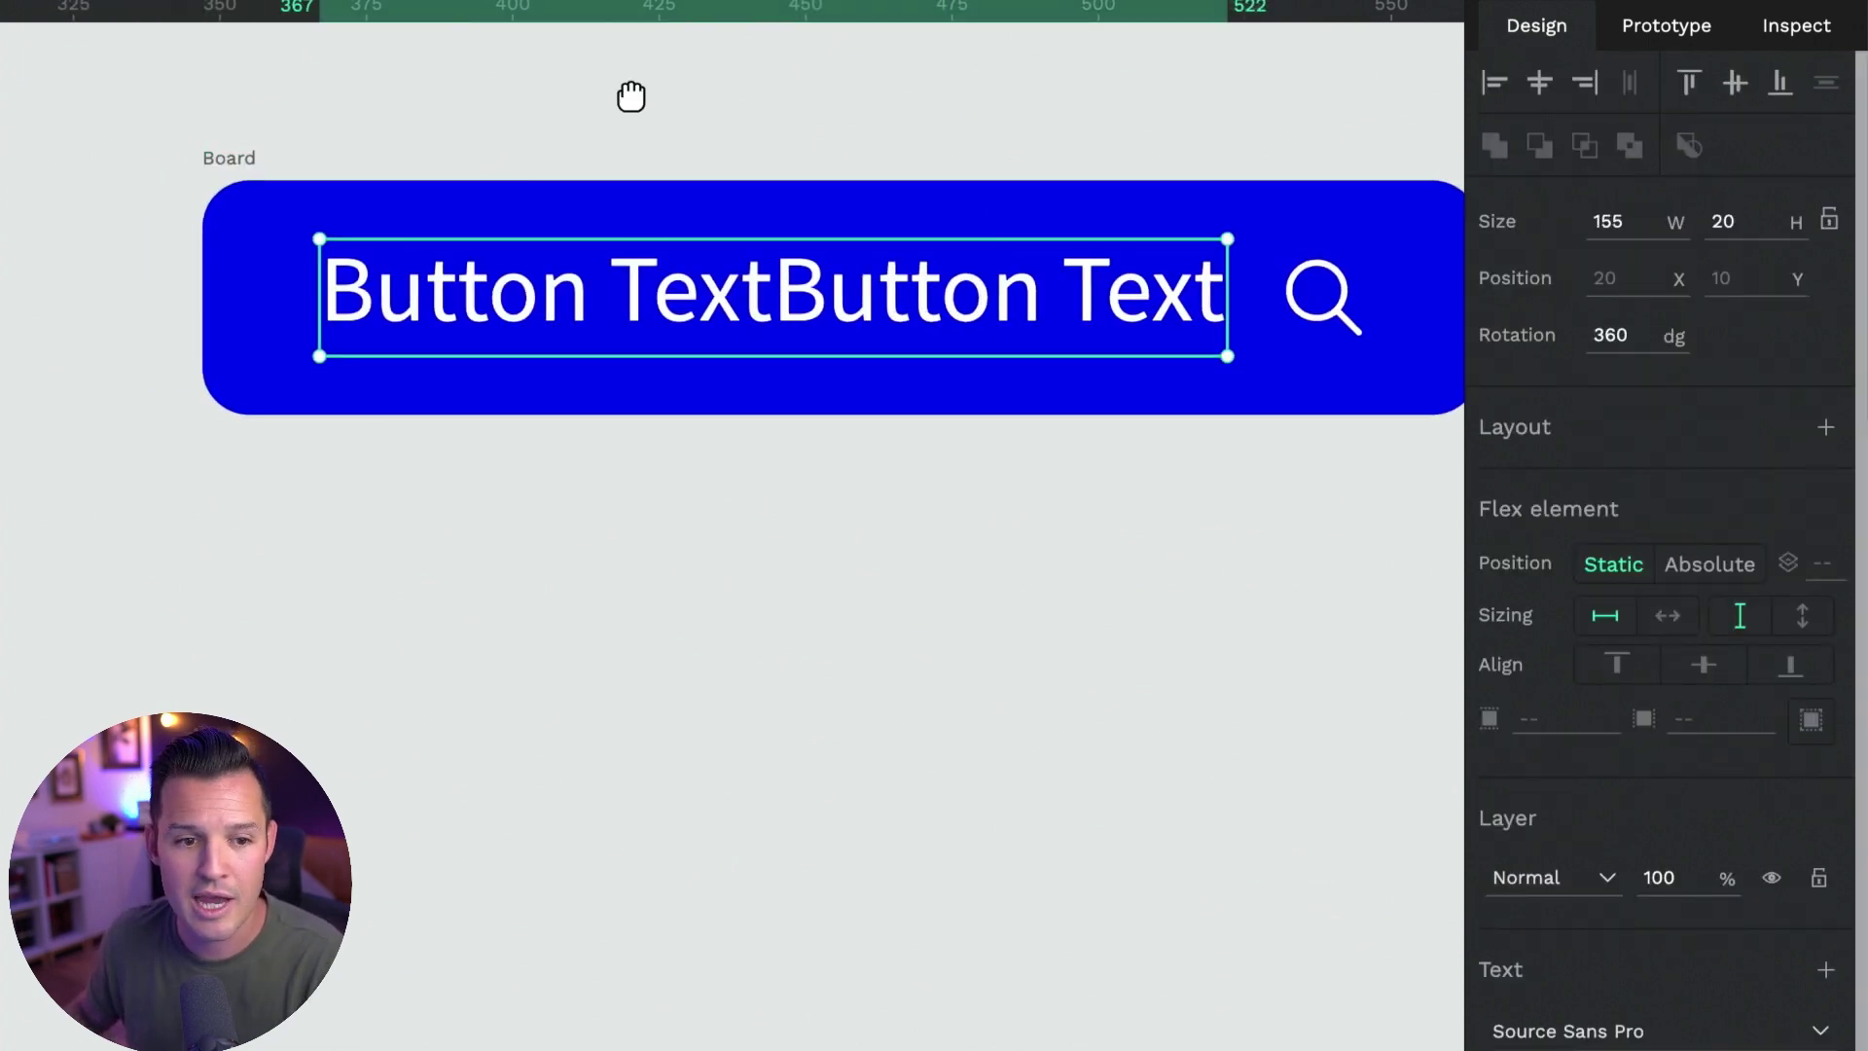
left_click_drag(630, 92, 548, 136)
left_click(545, 168)
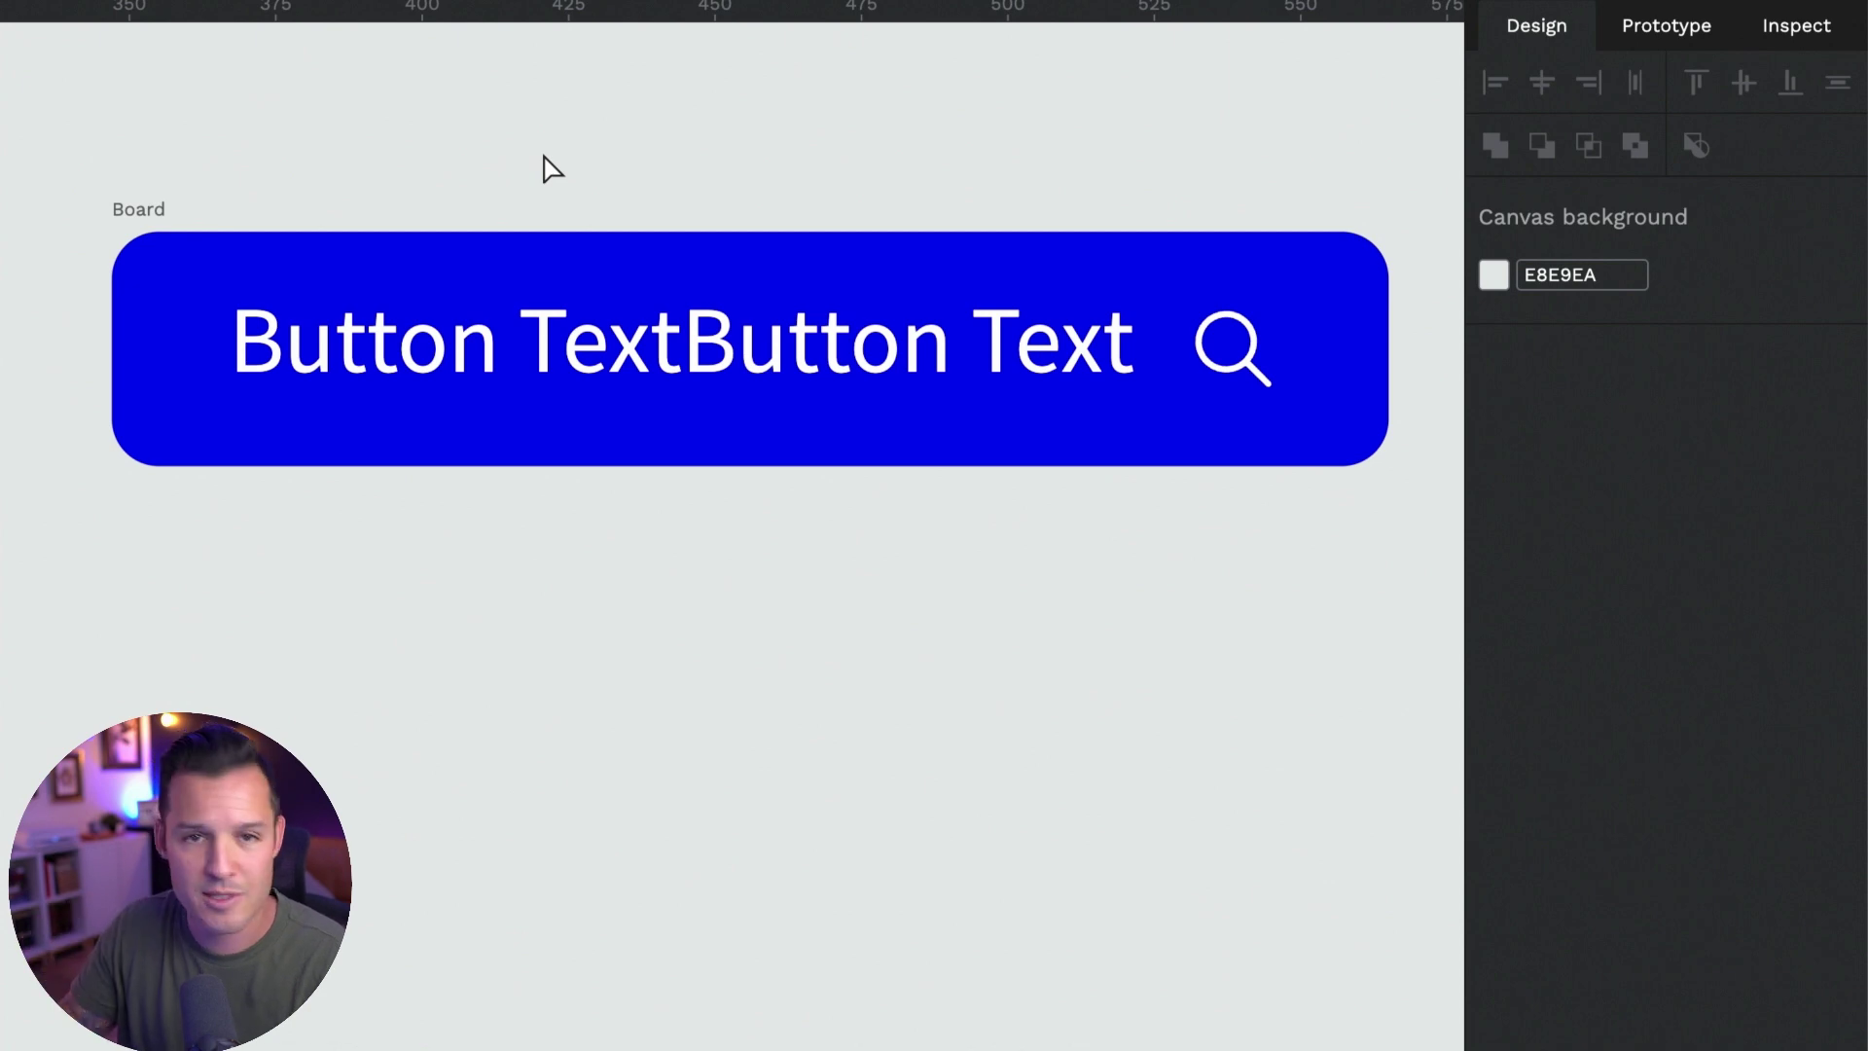
key("ctrl+z")
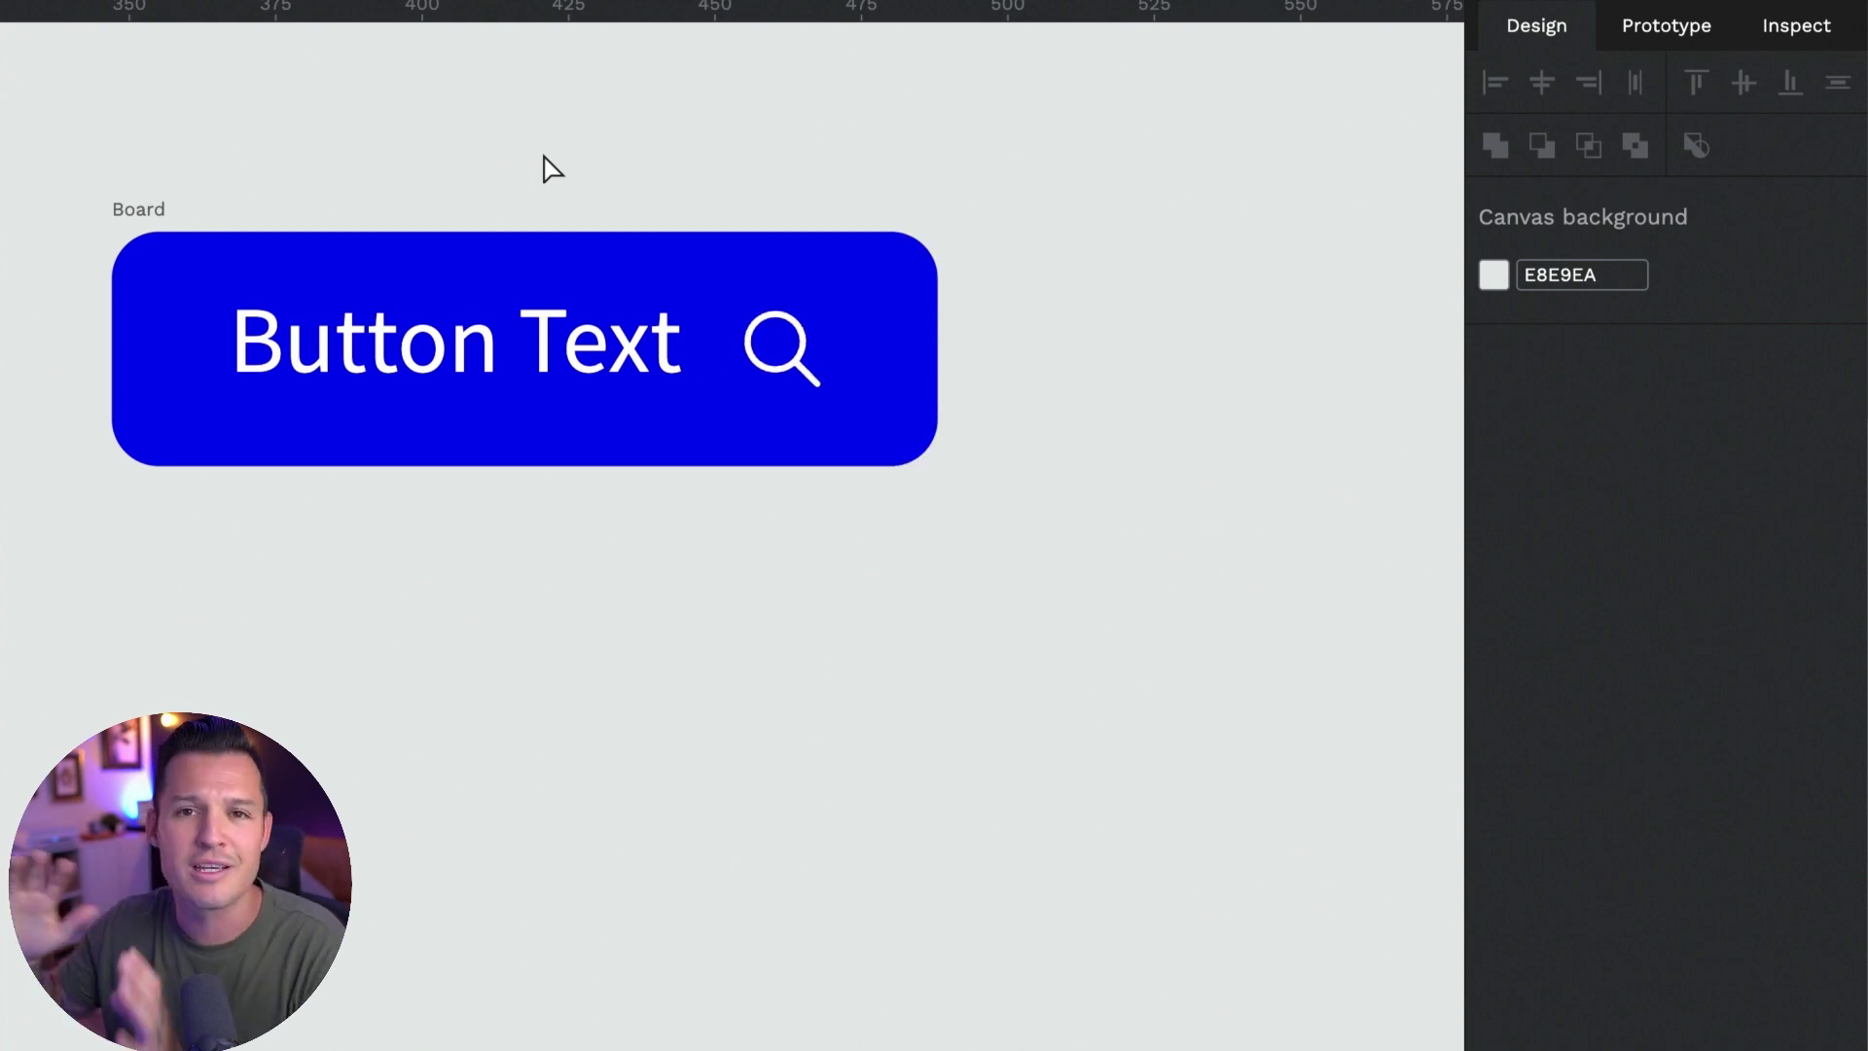
left_click_drag(136, 200, 302, 231)
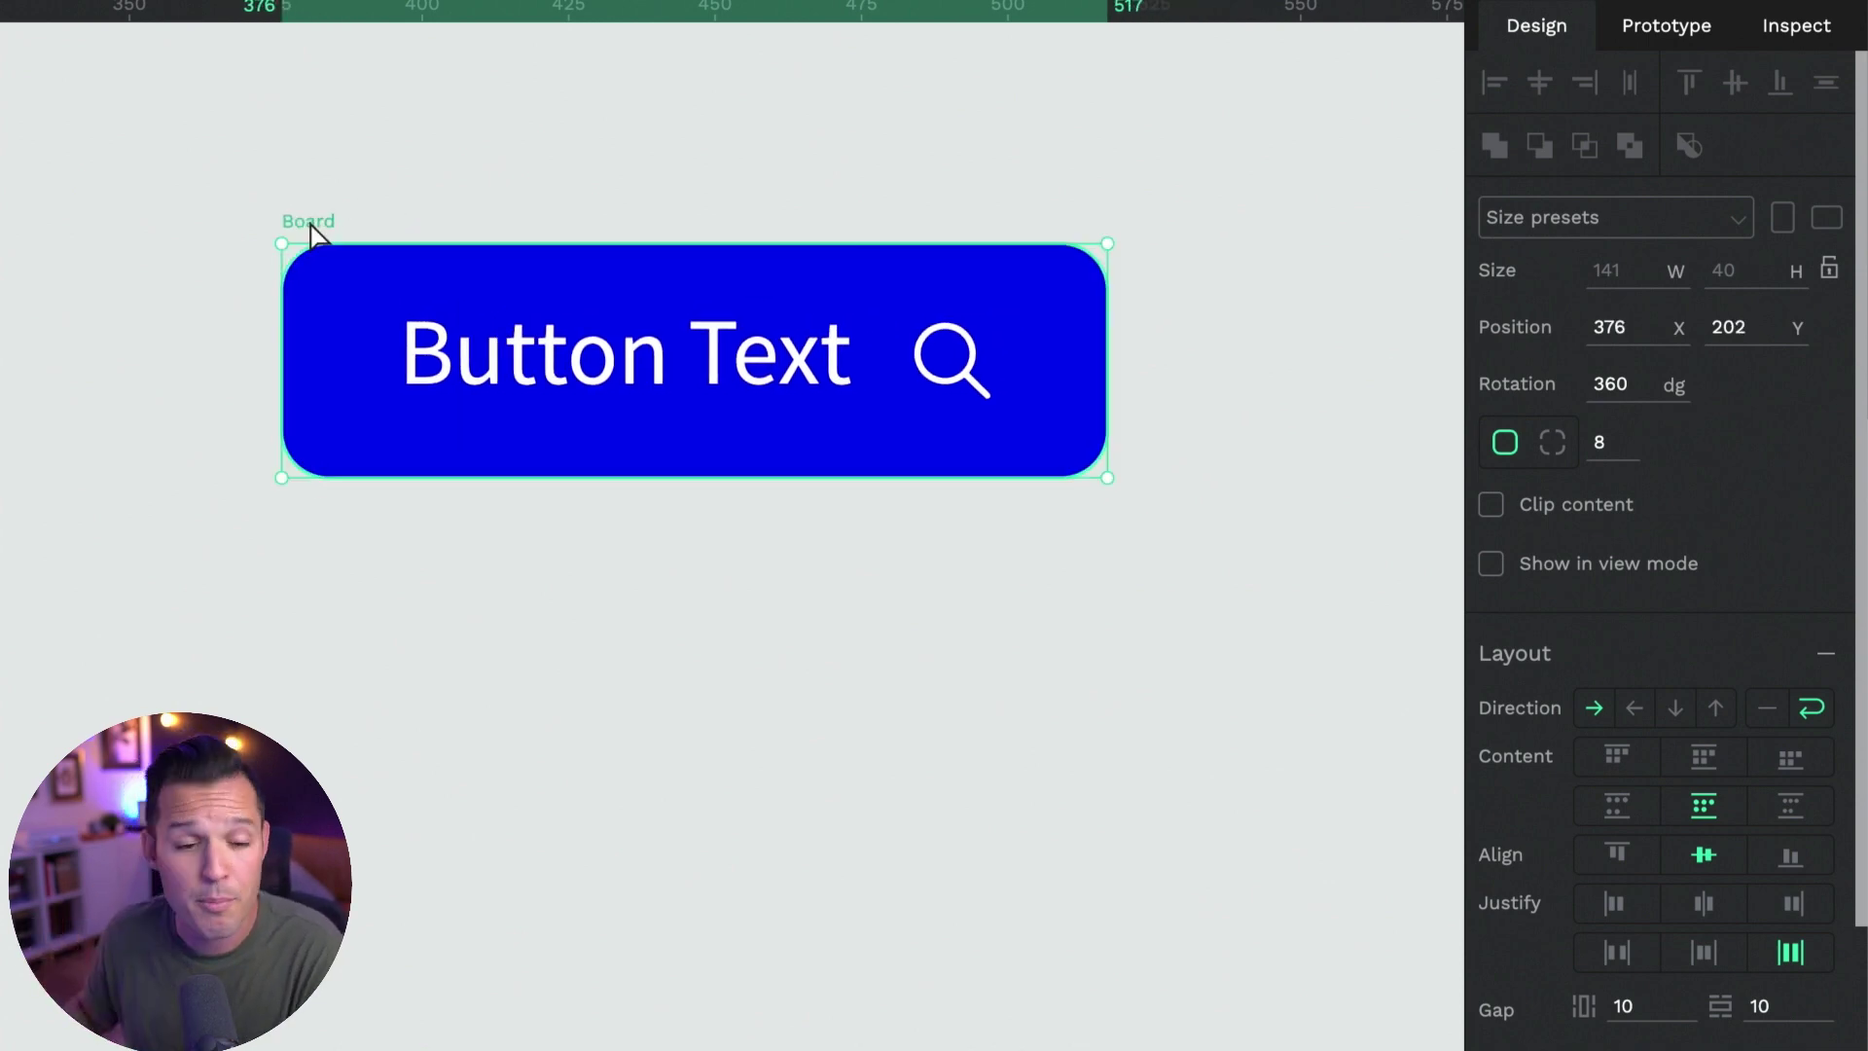
Take the search icon out of the flex flow and nudge it up 10 px
scroll(1666, 638, "down", 5)
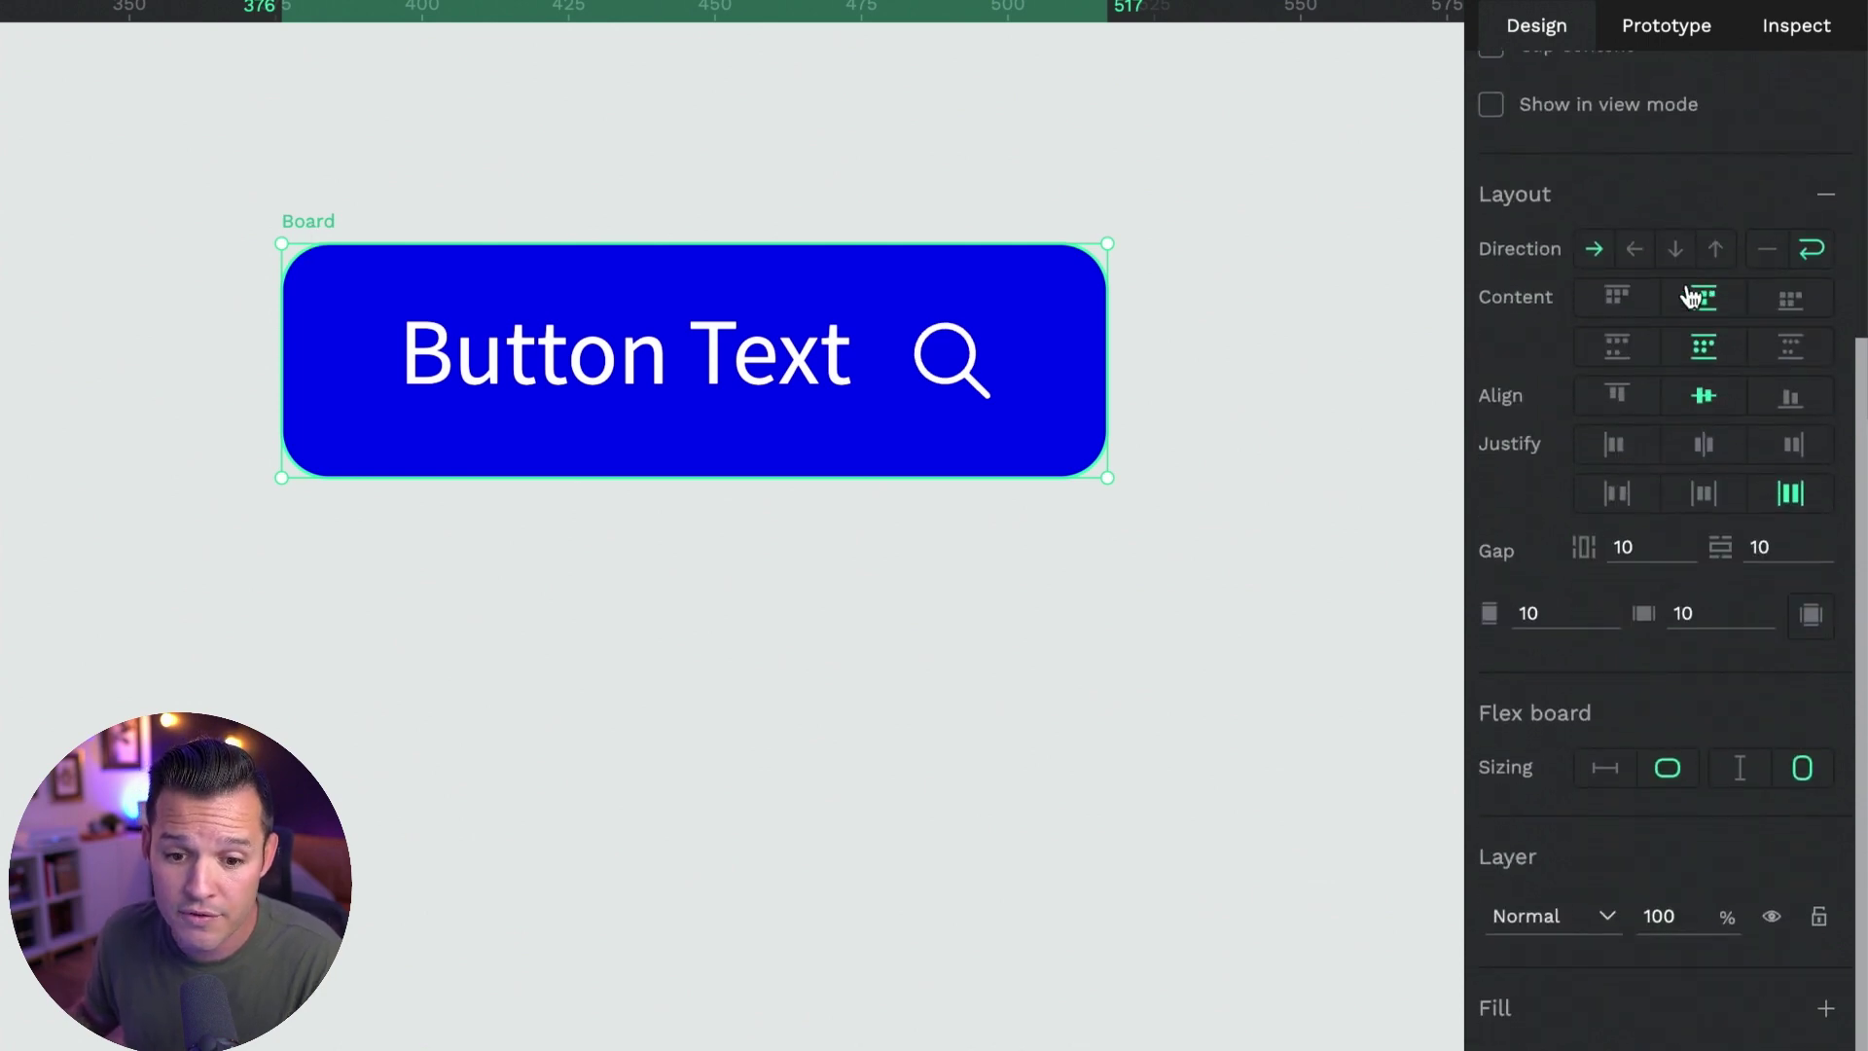
scroll(1742, 603, "up", 4)
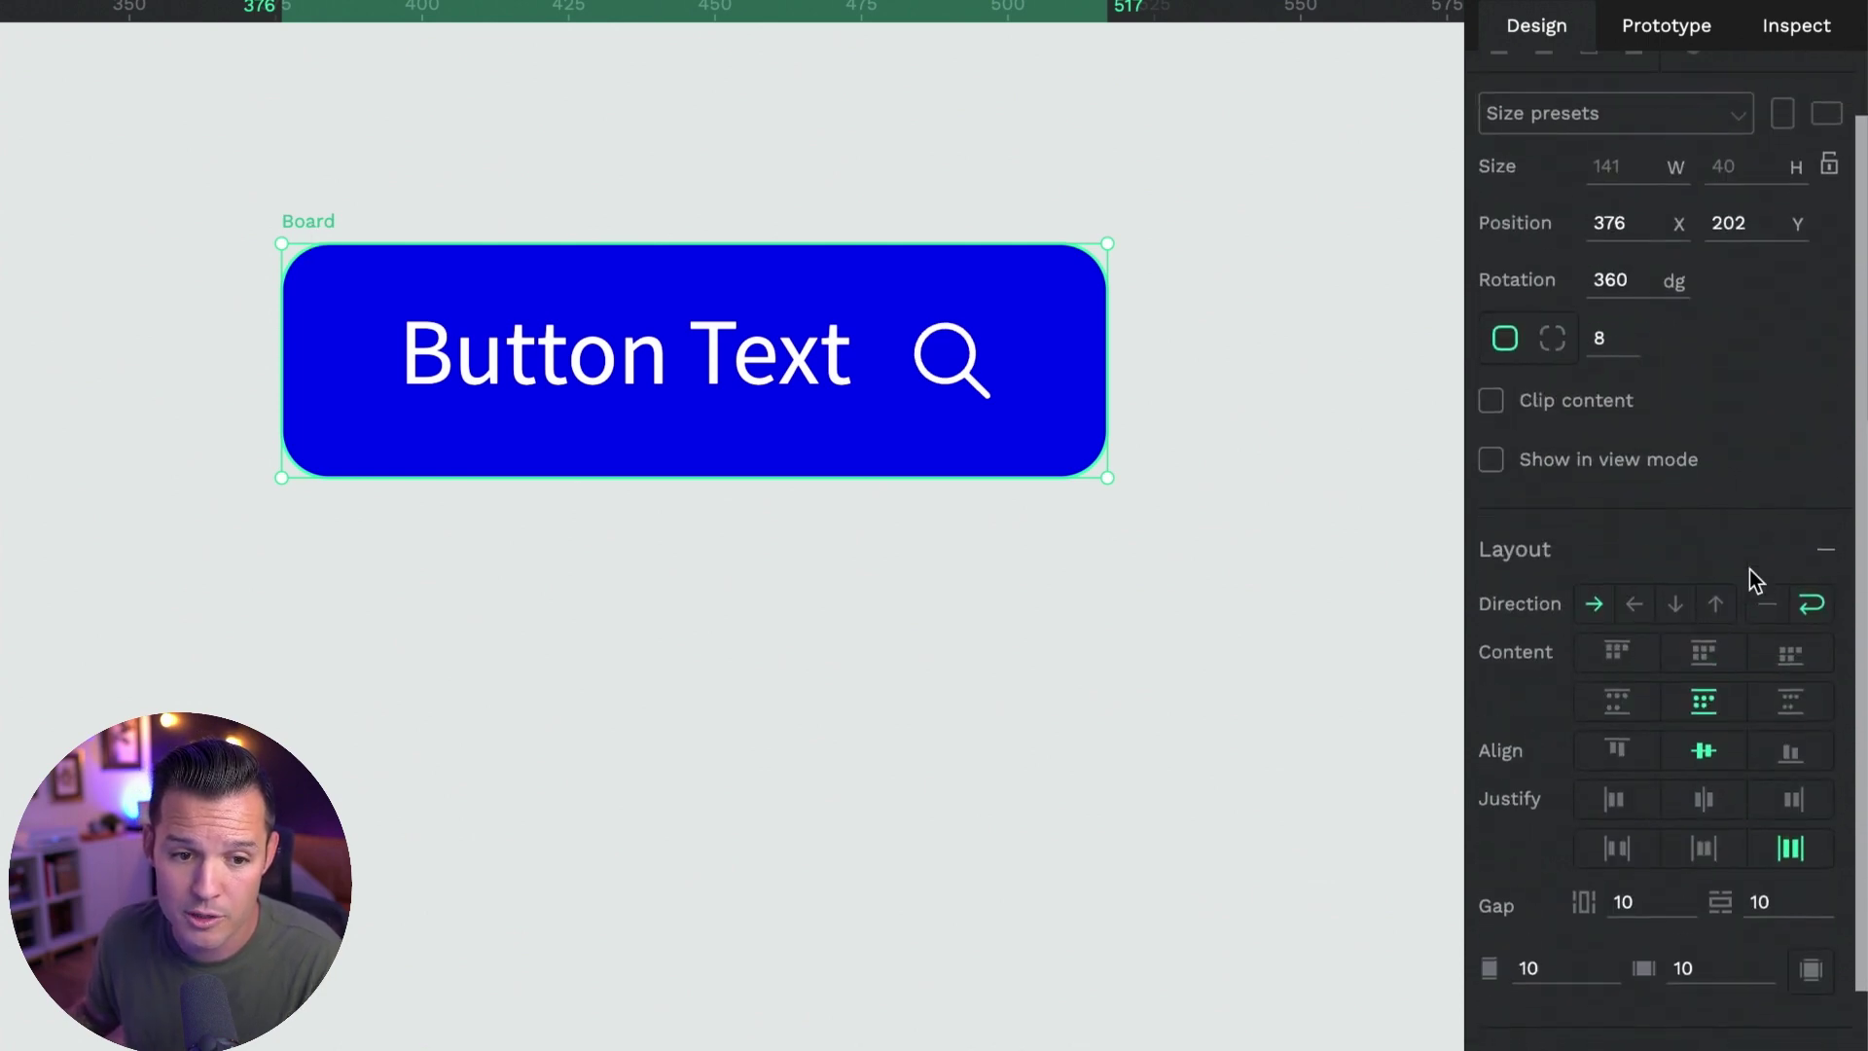
left_click(973, 387)
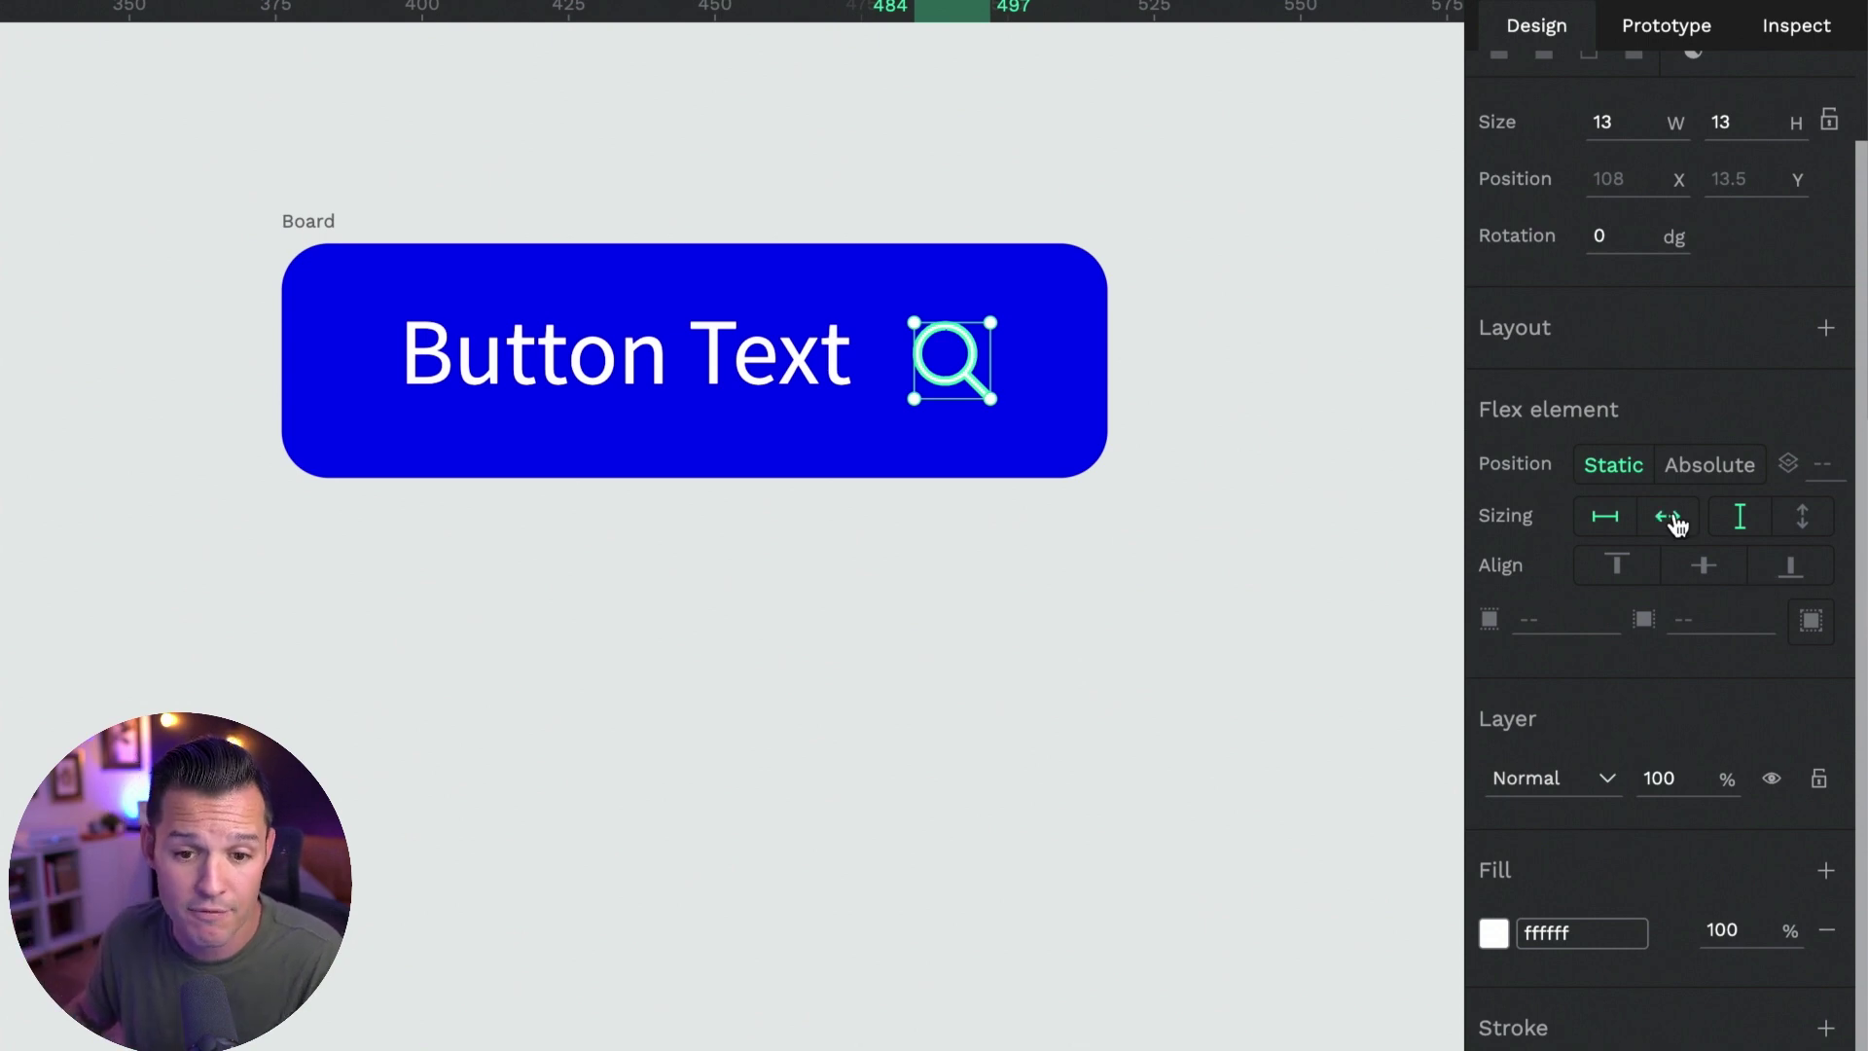
left_click(1704, 474)
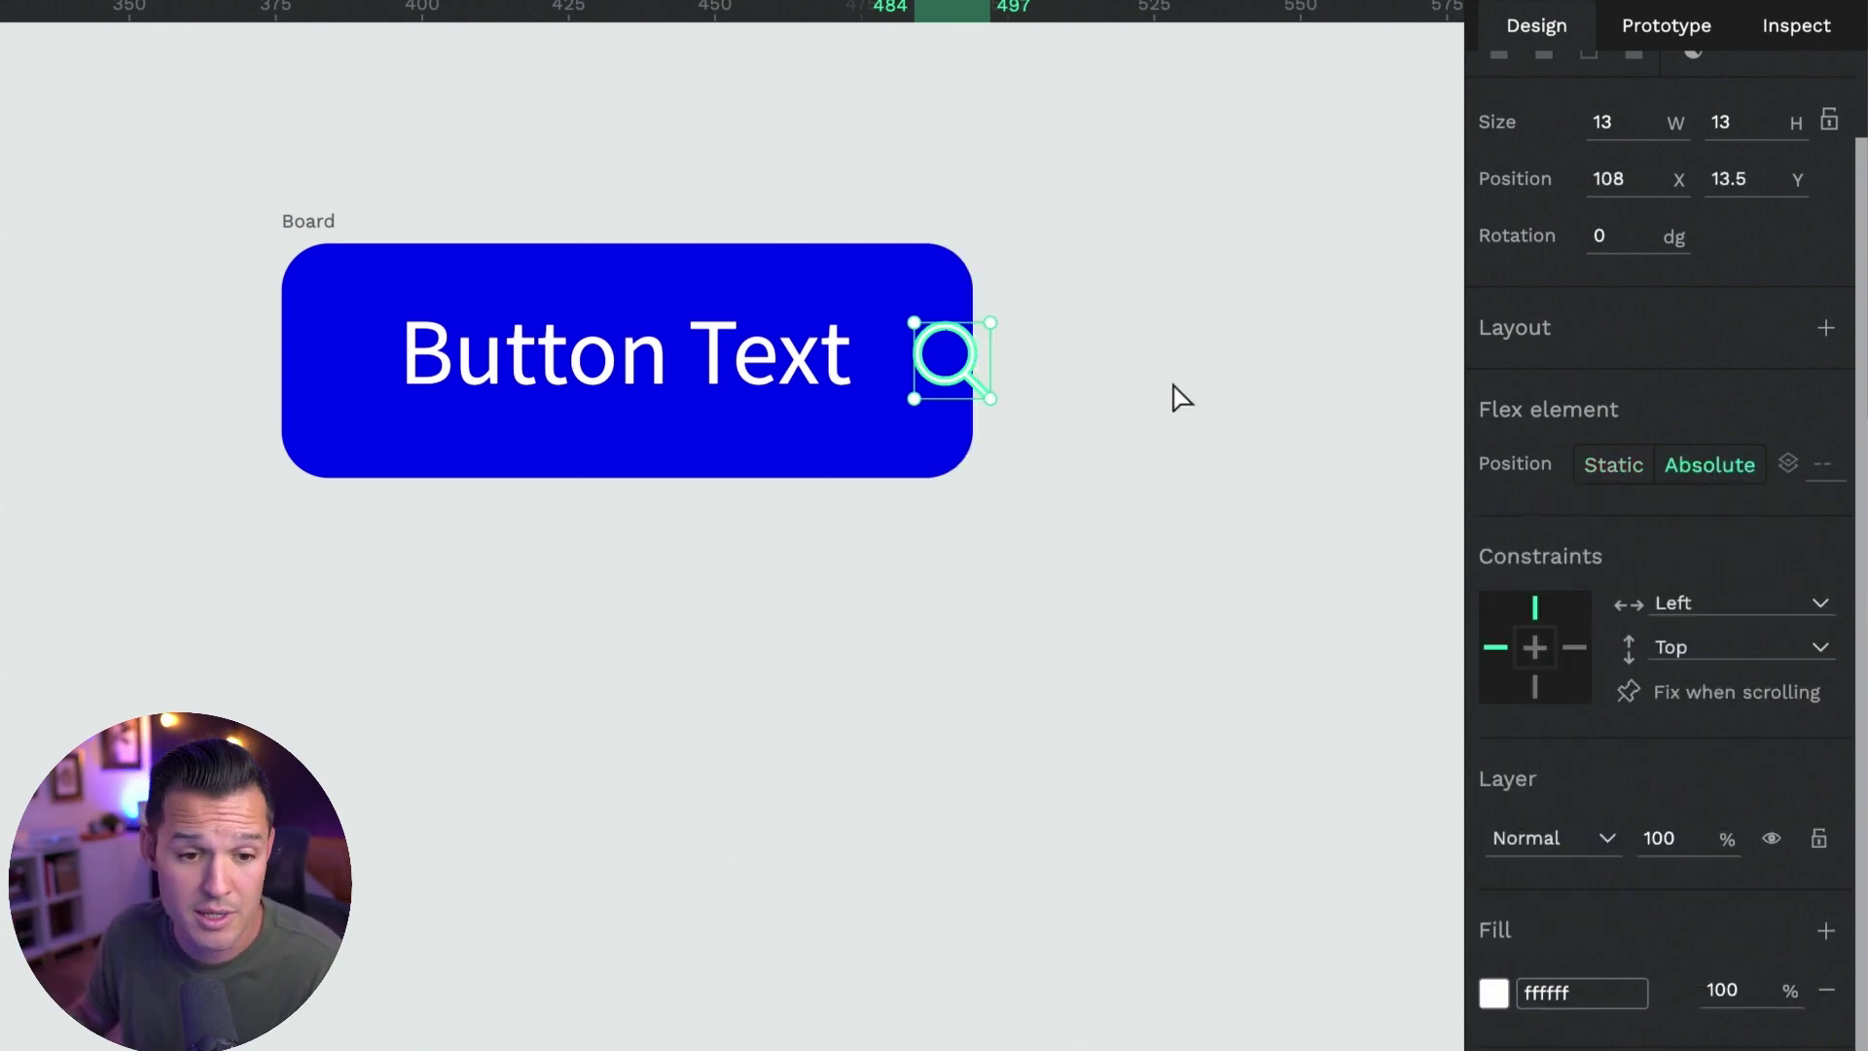
key("shift+Up")
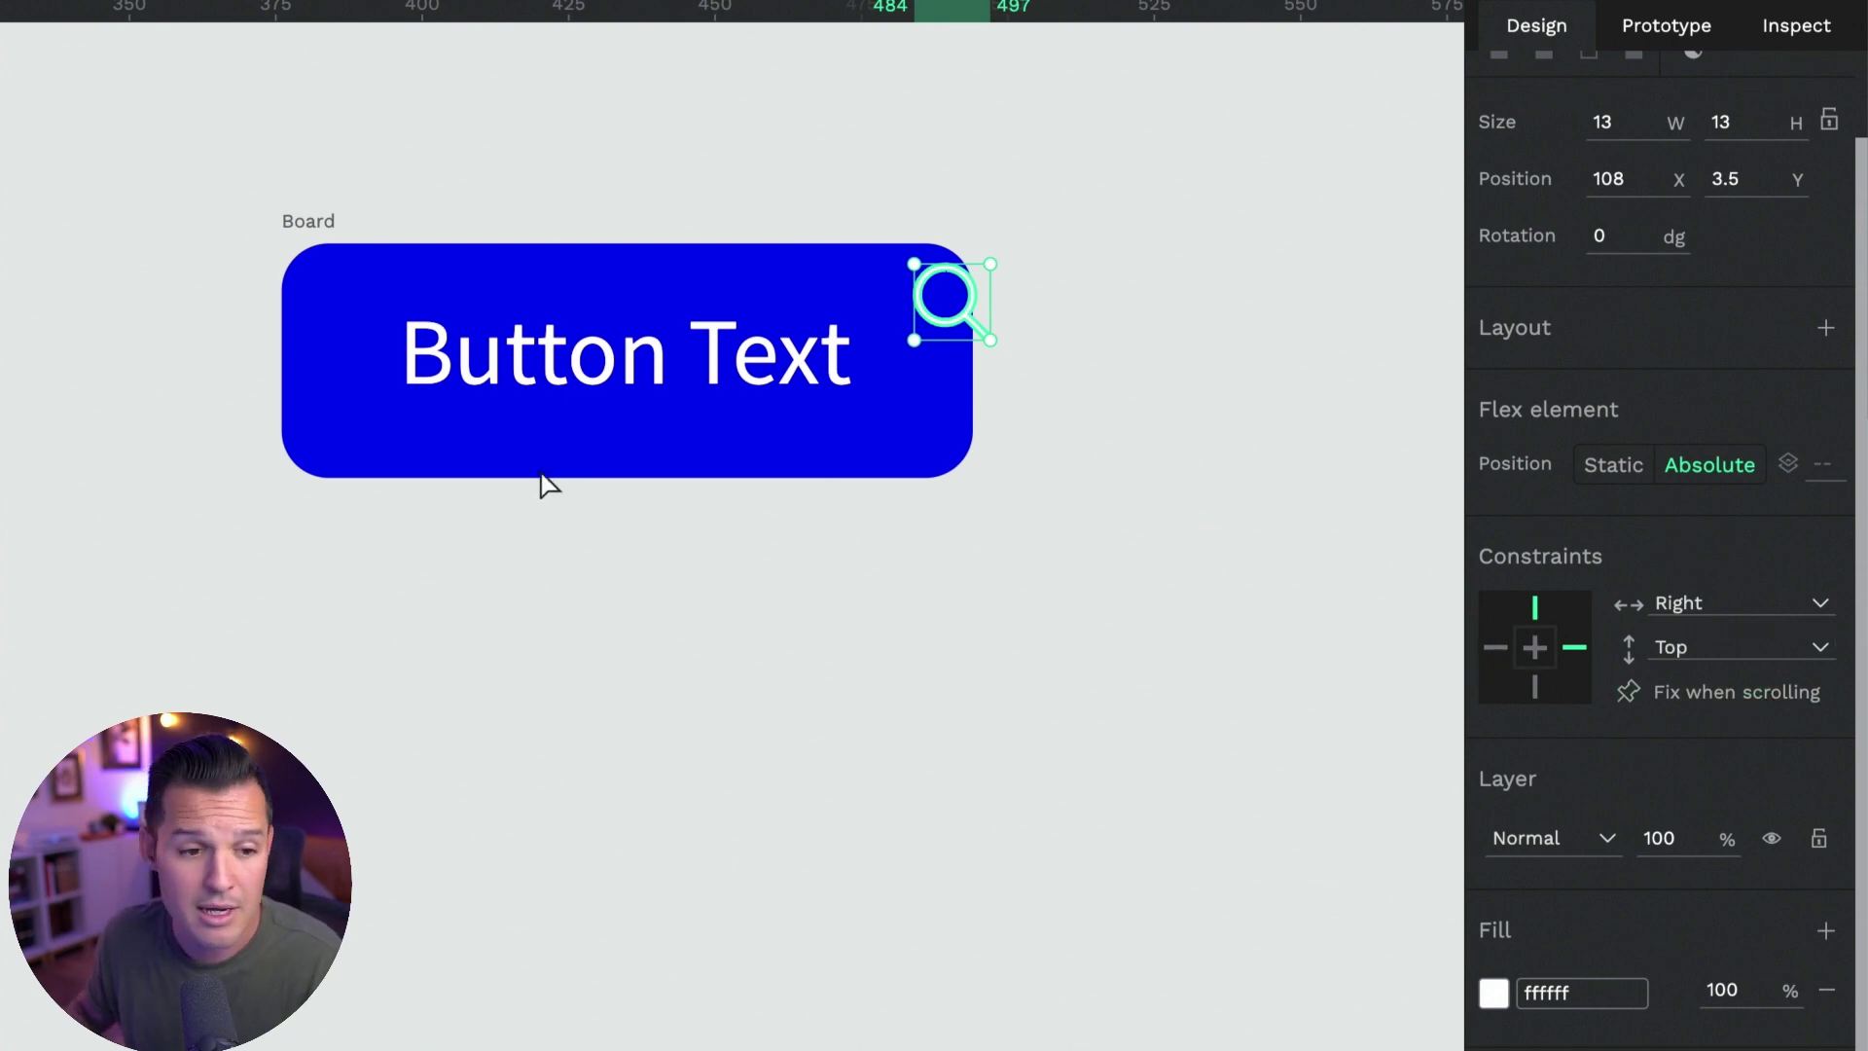
Widen the button board to 154, then undo both changes so the icon rejoins the flow
left_click(333, 222)
left_click_drag(968, 375, 1184, 374)
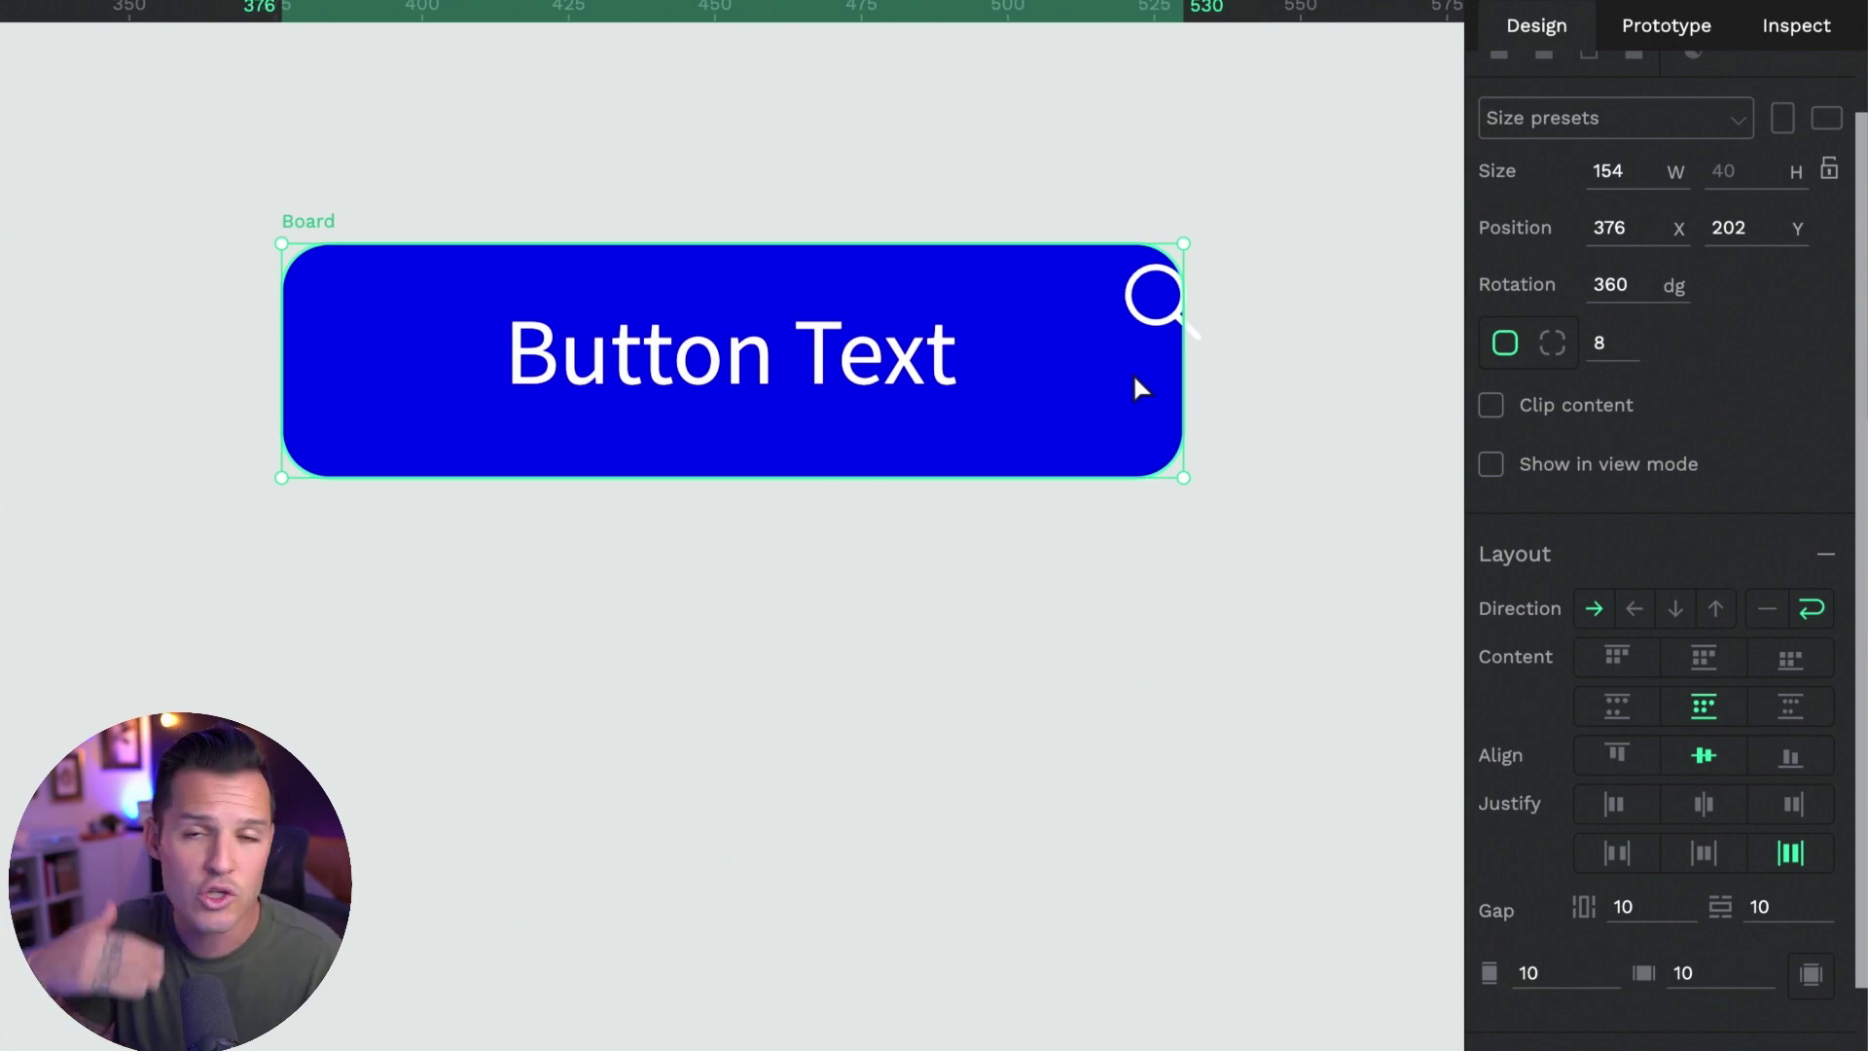
key("ctrl+z")
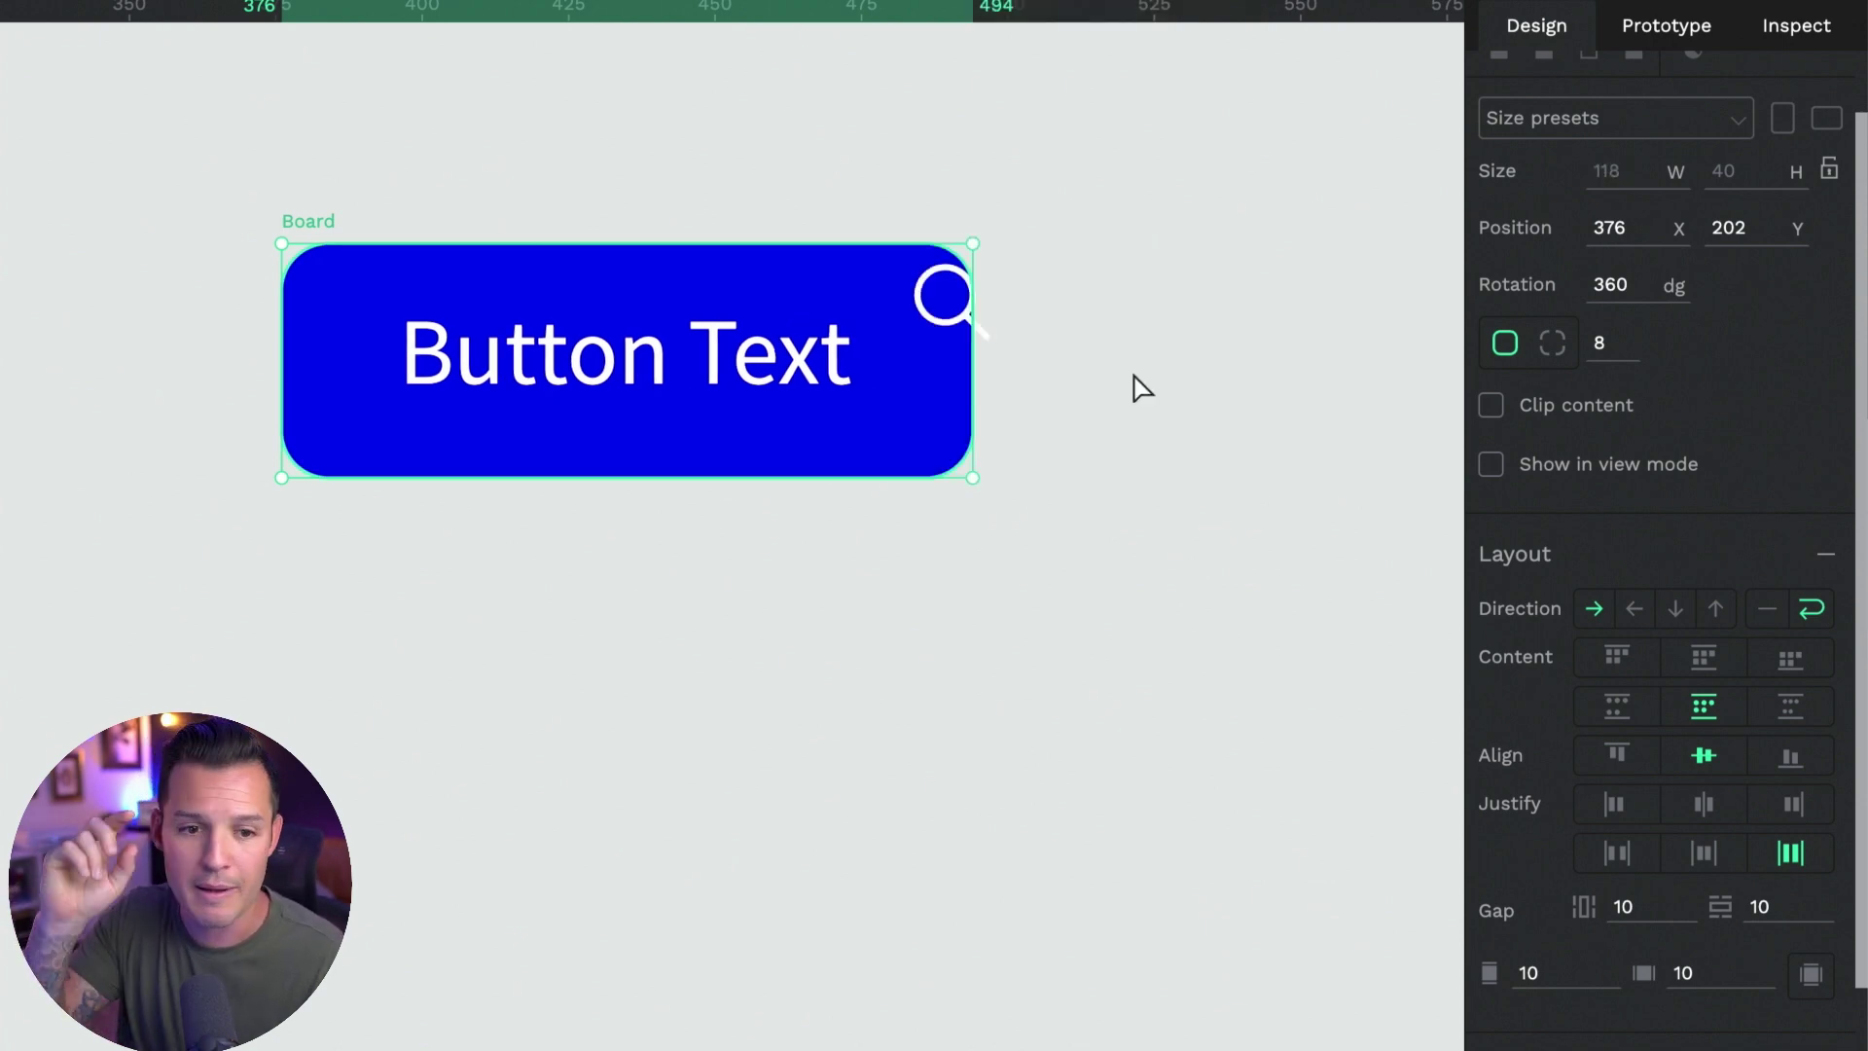
key("ctrl+z")
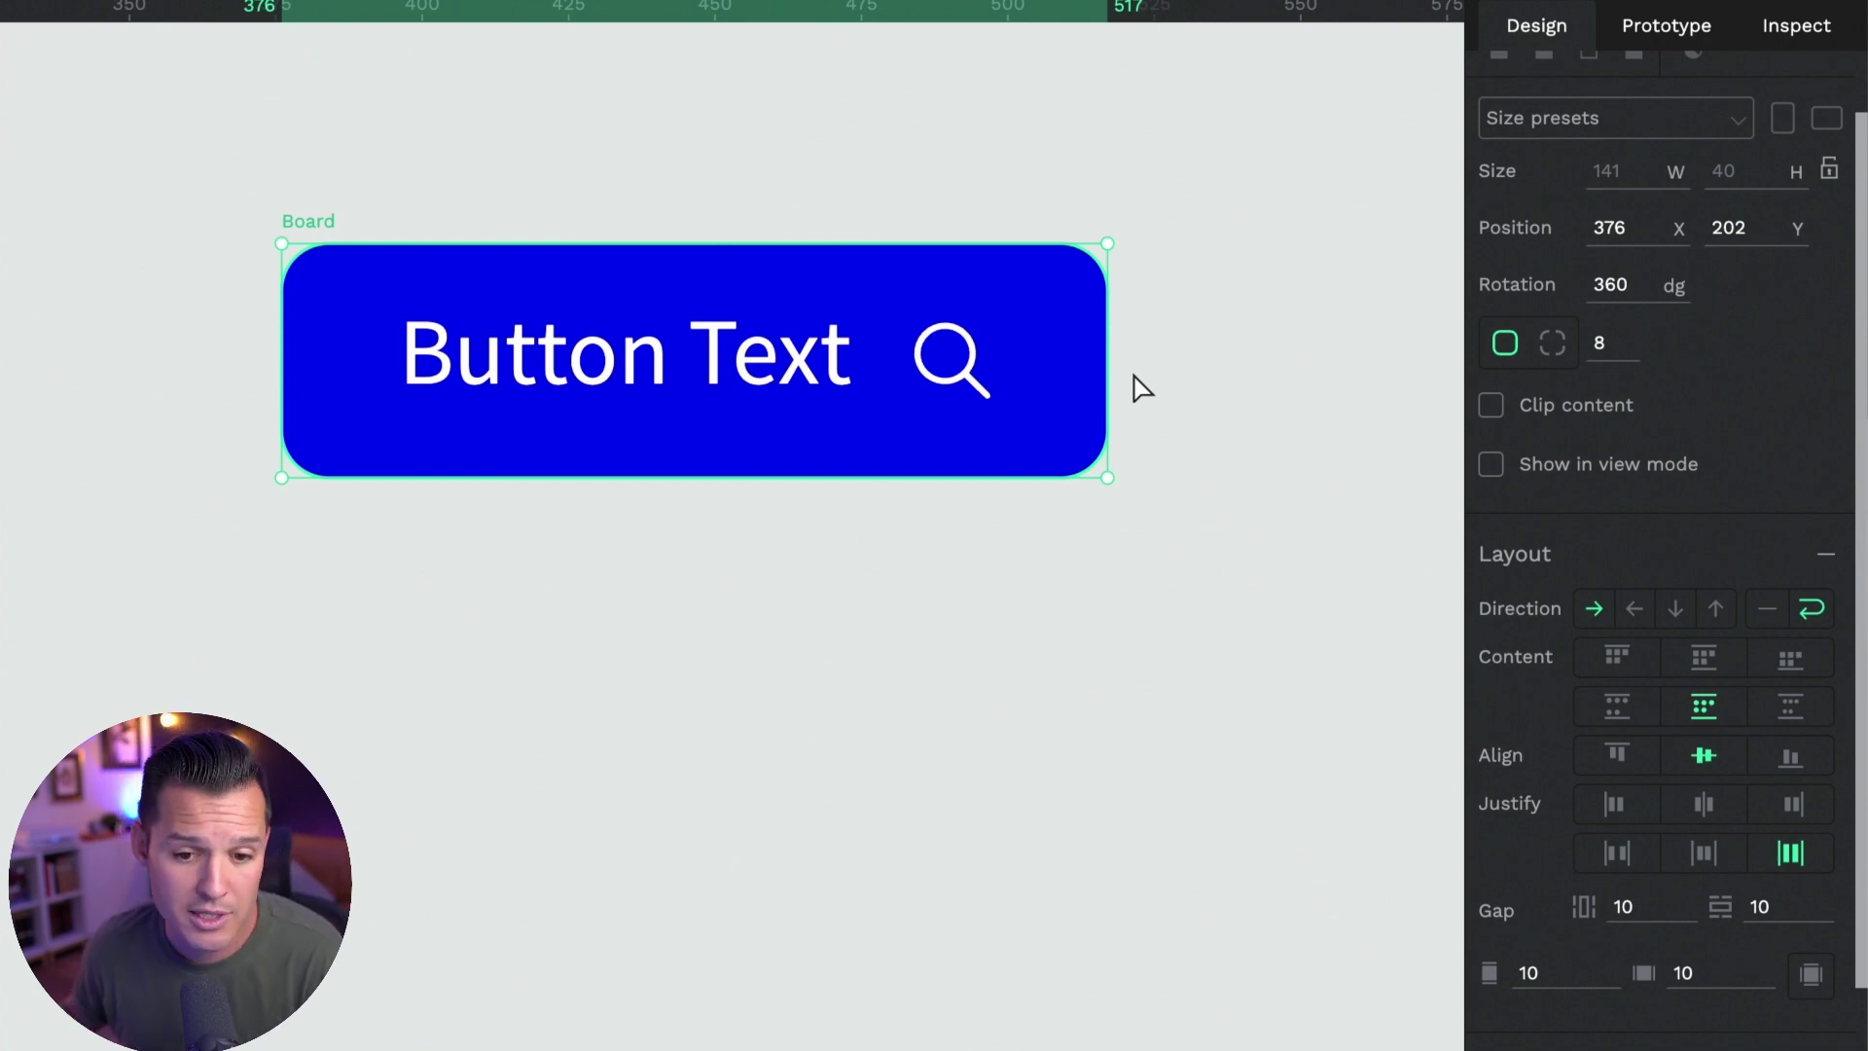
left_click(952, 358)
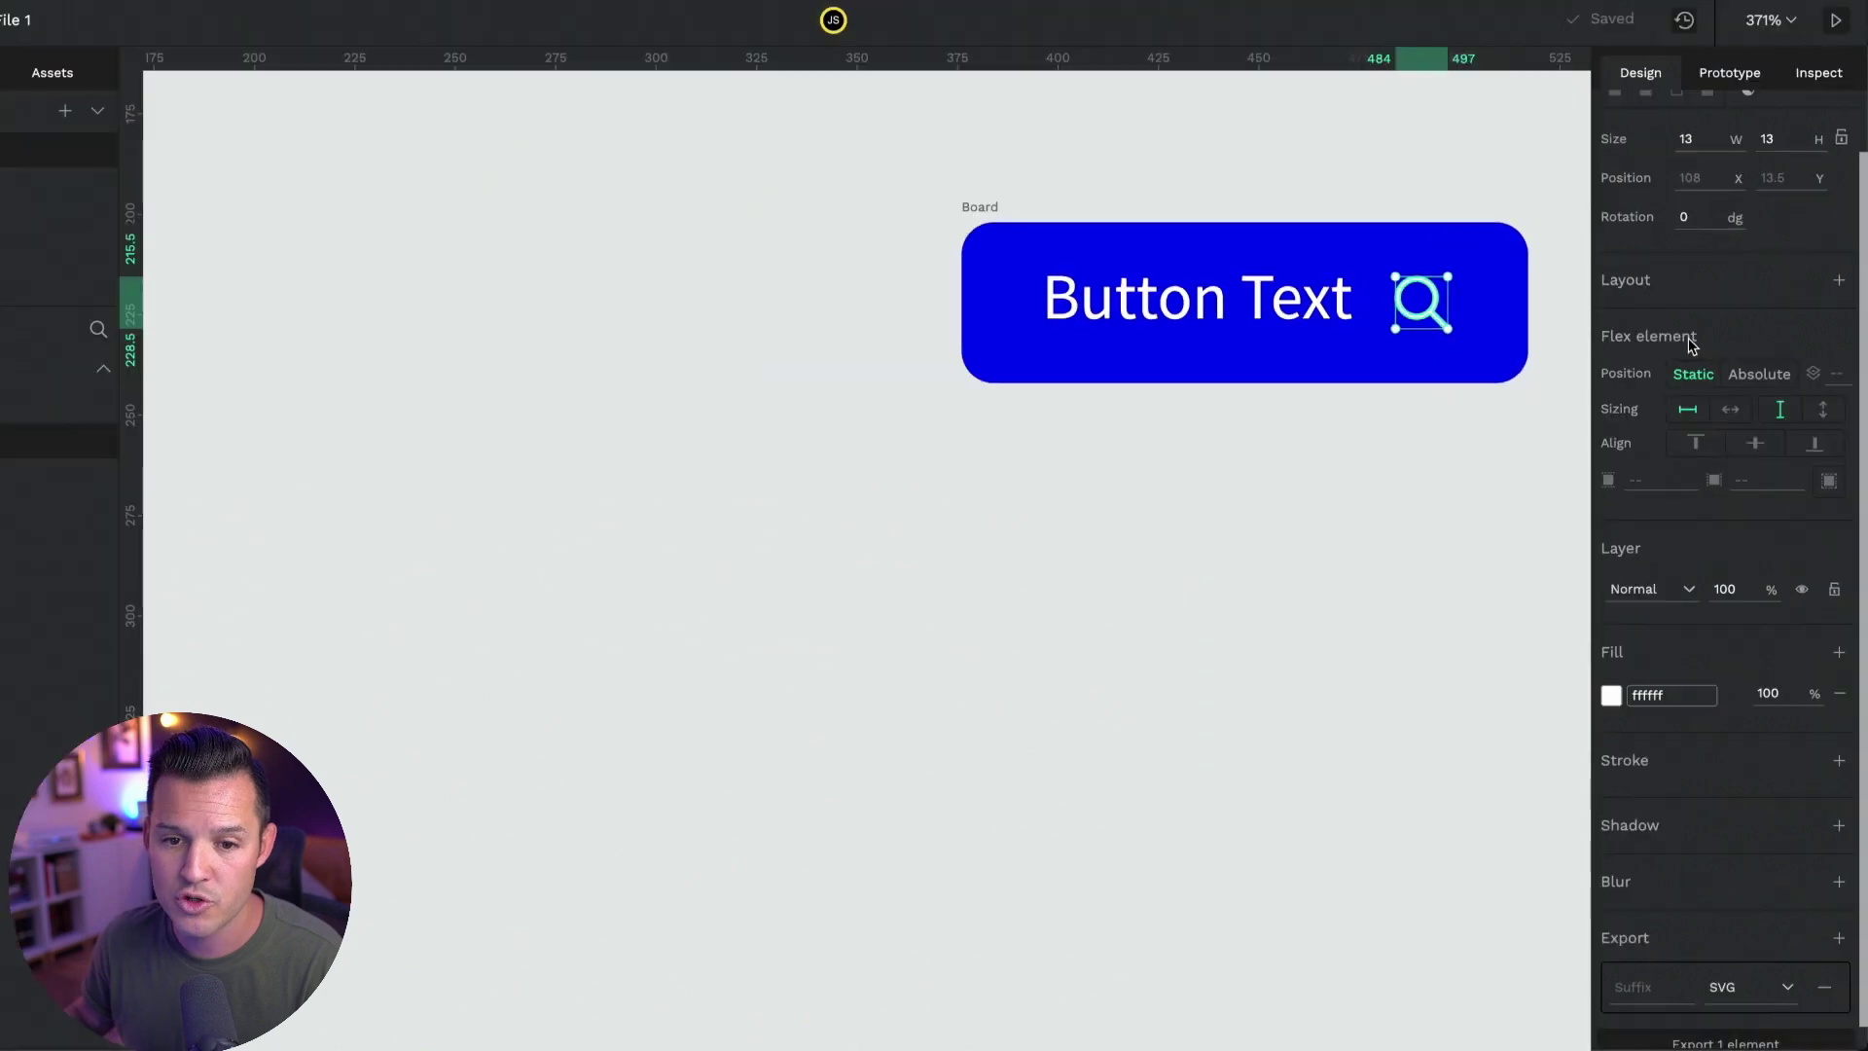
left_click(995, 211)
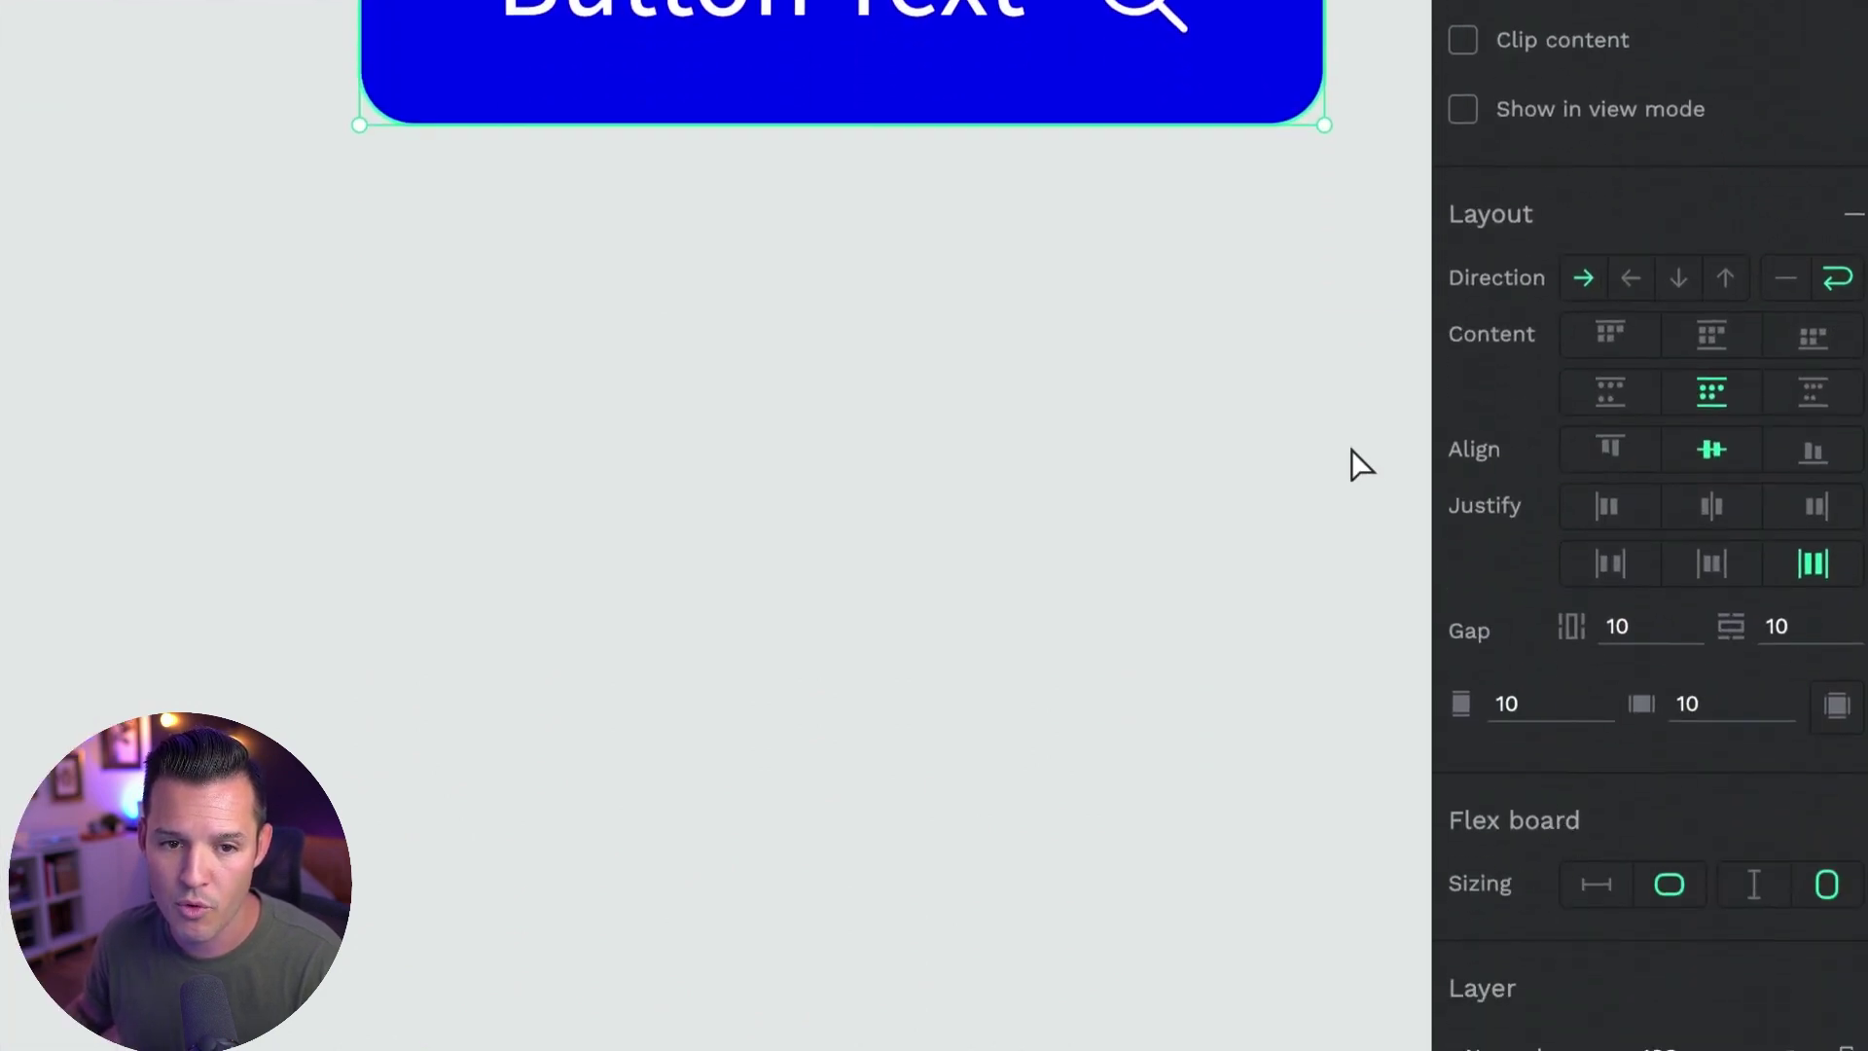
scroll(1352, 450, "up", 5)
left_click(1120, 473)
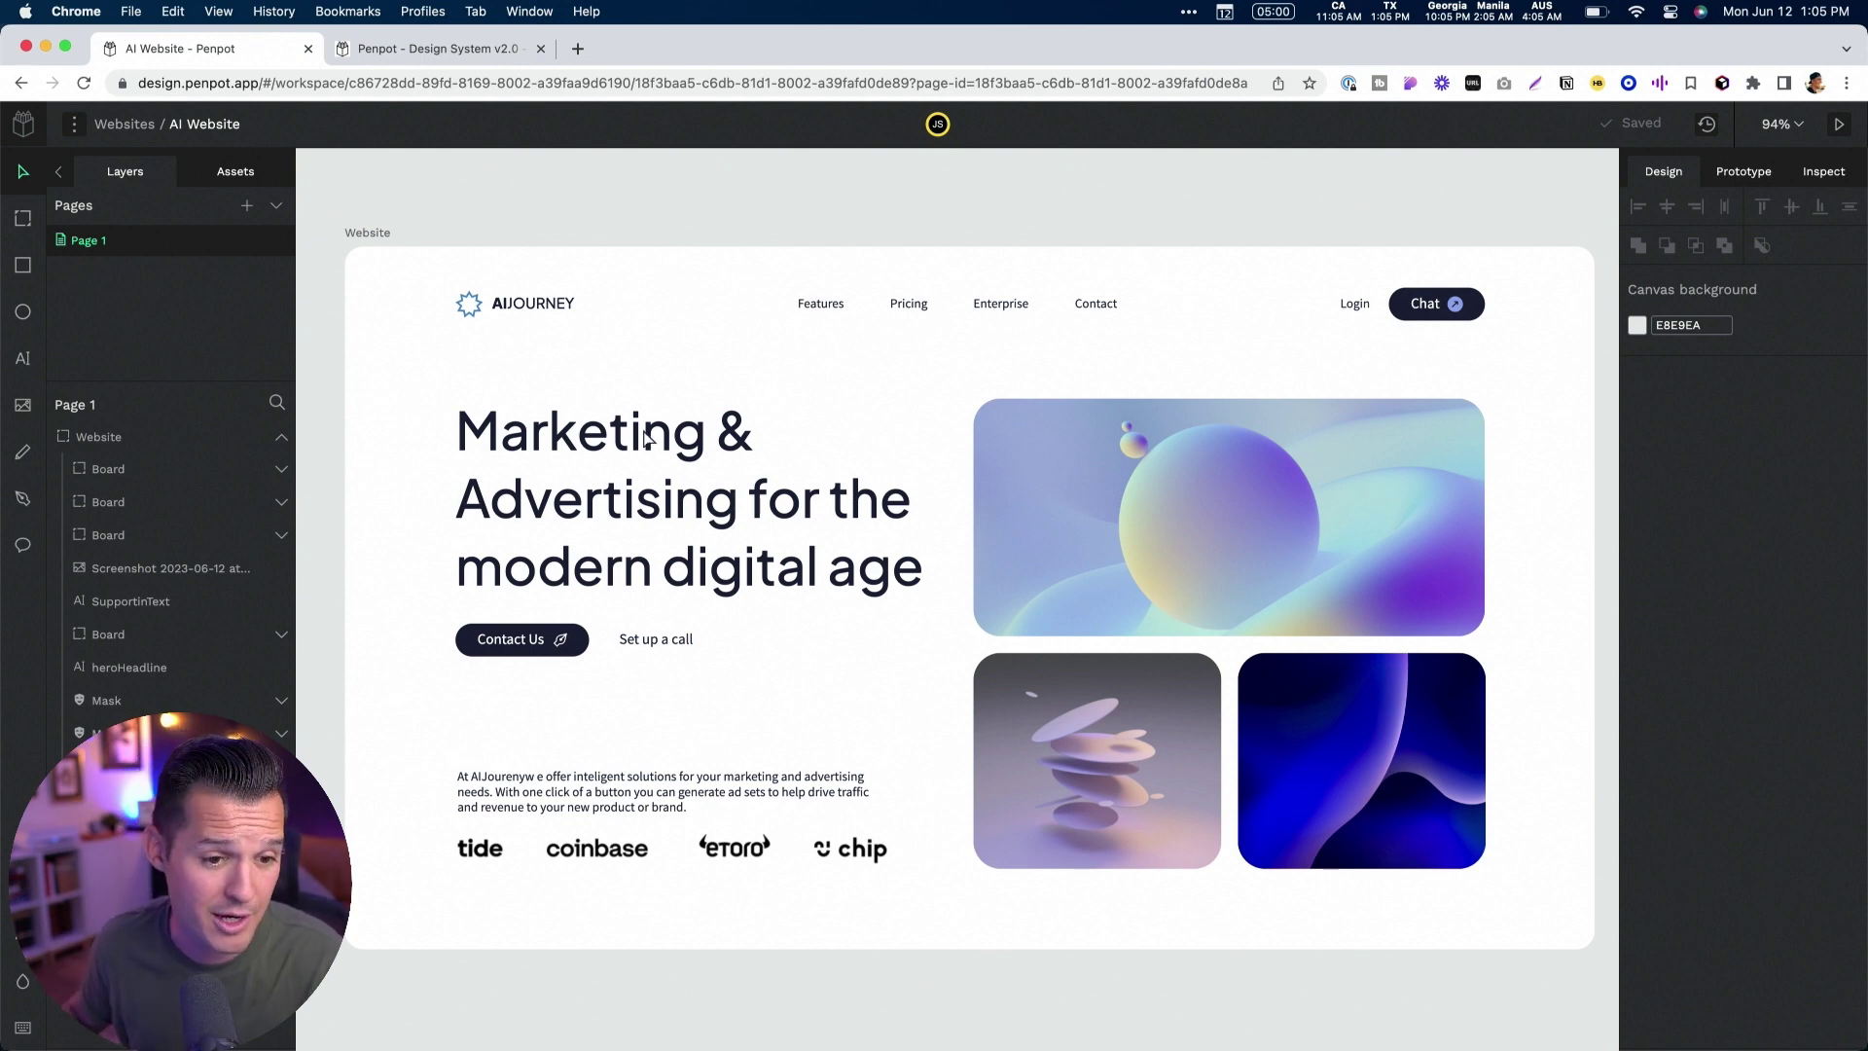
Select the hero headline text on the AI Website landing page
left_click(591, 494)
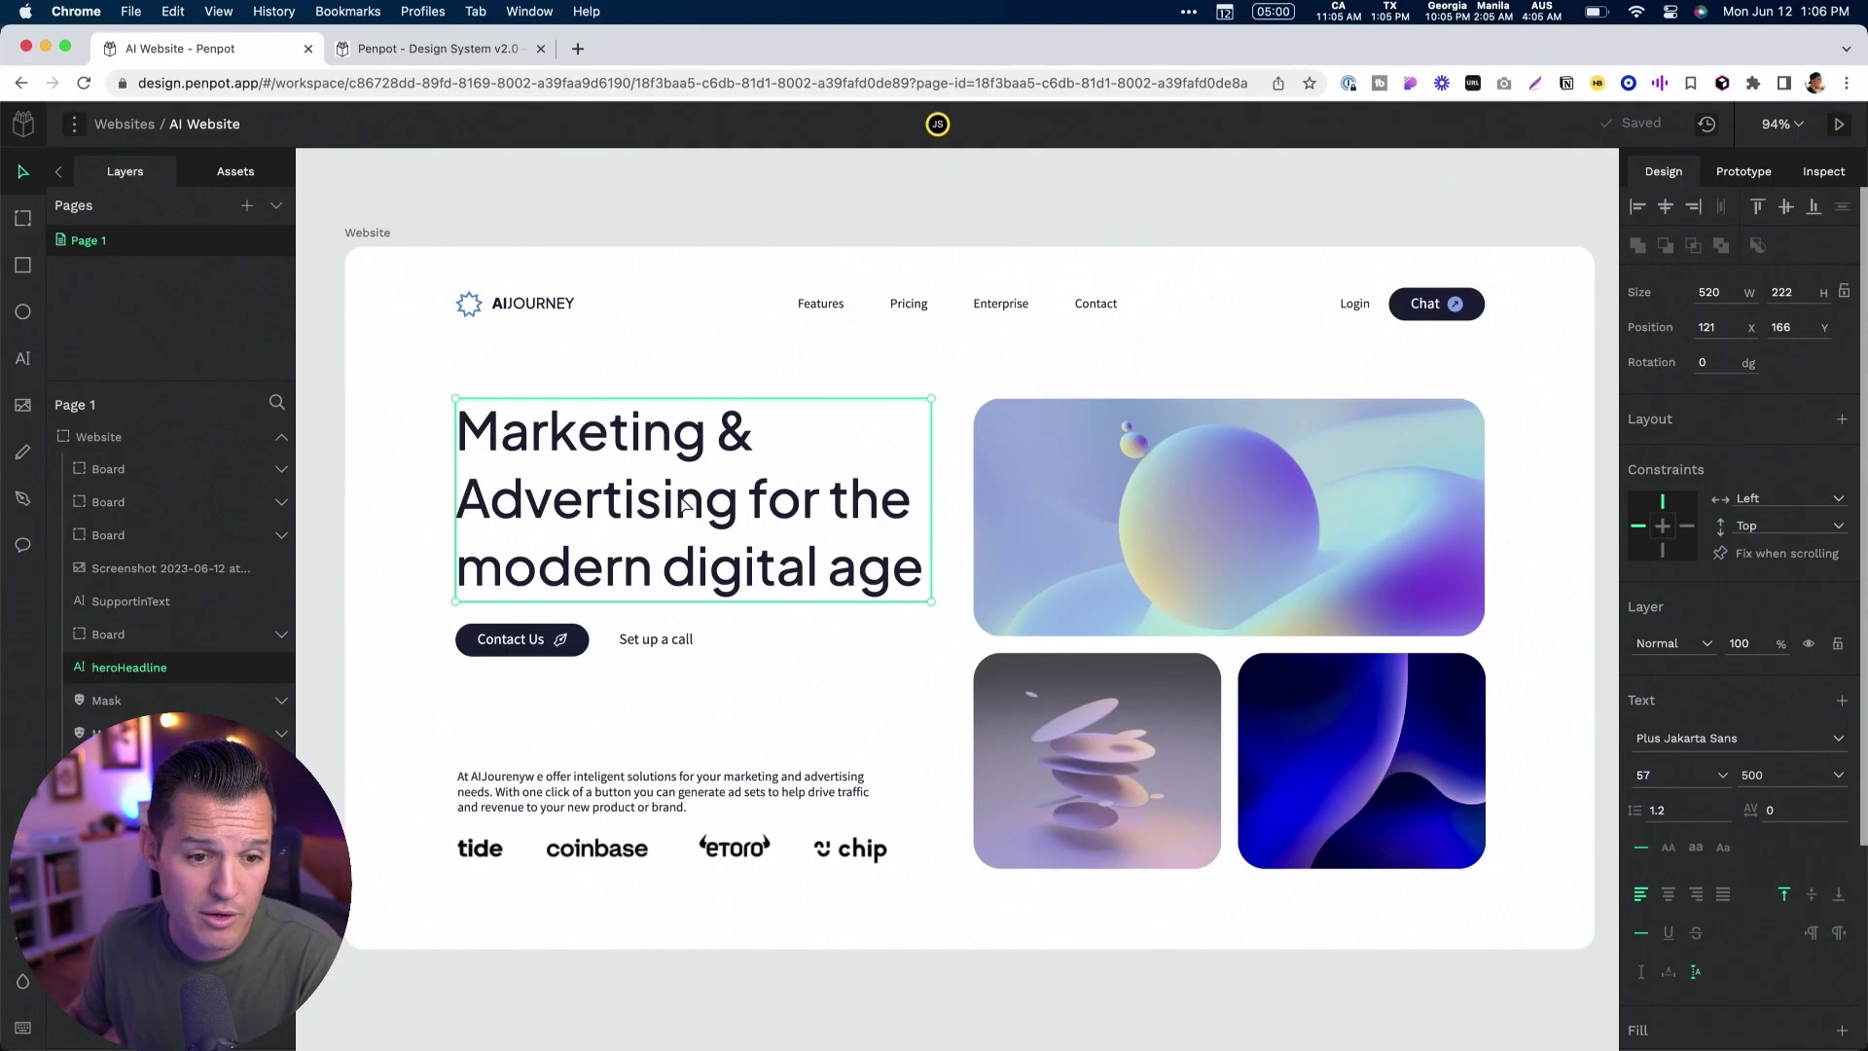
left_click(1823, 172)
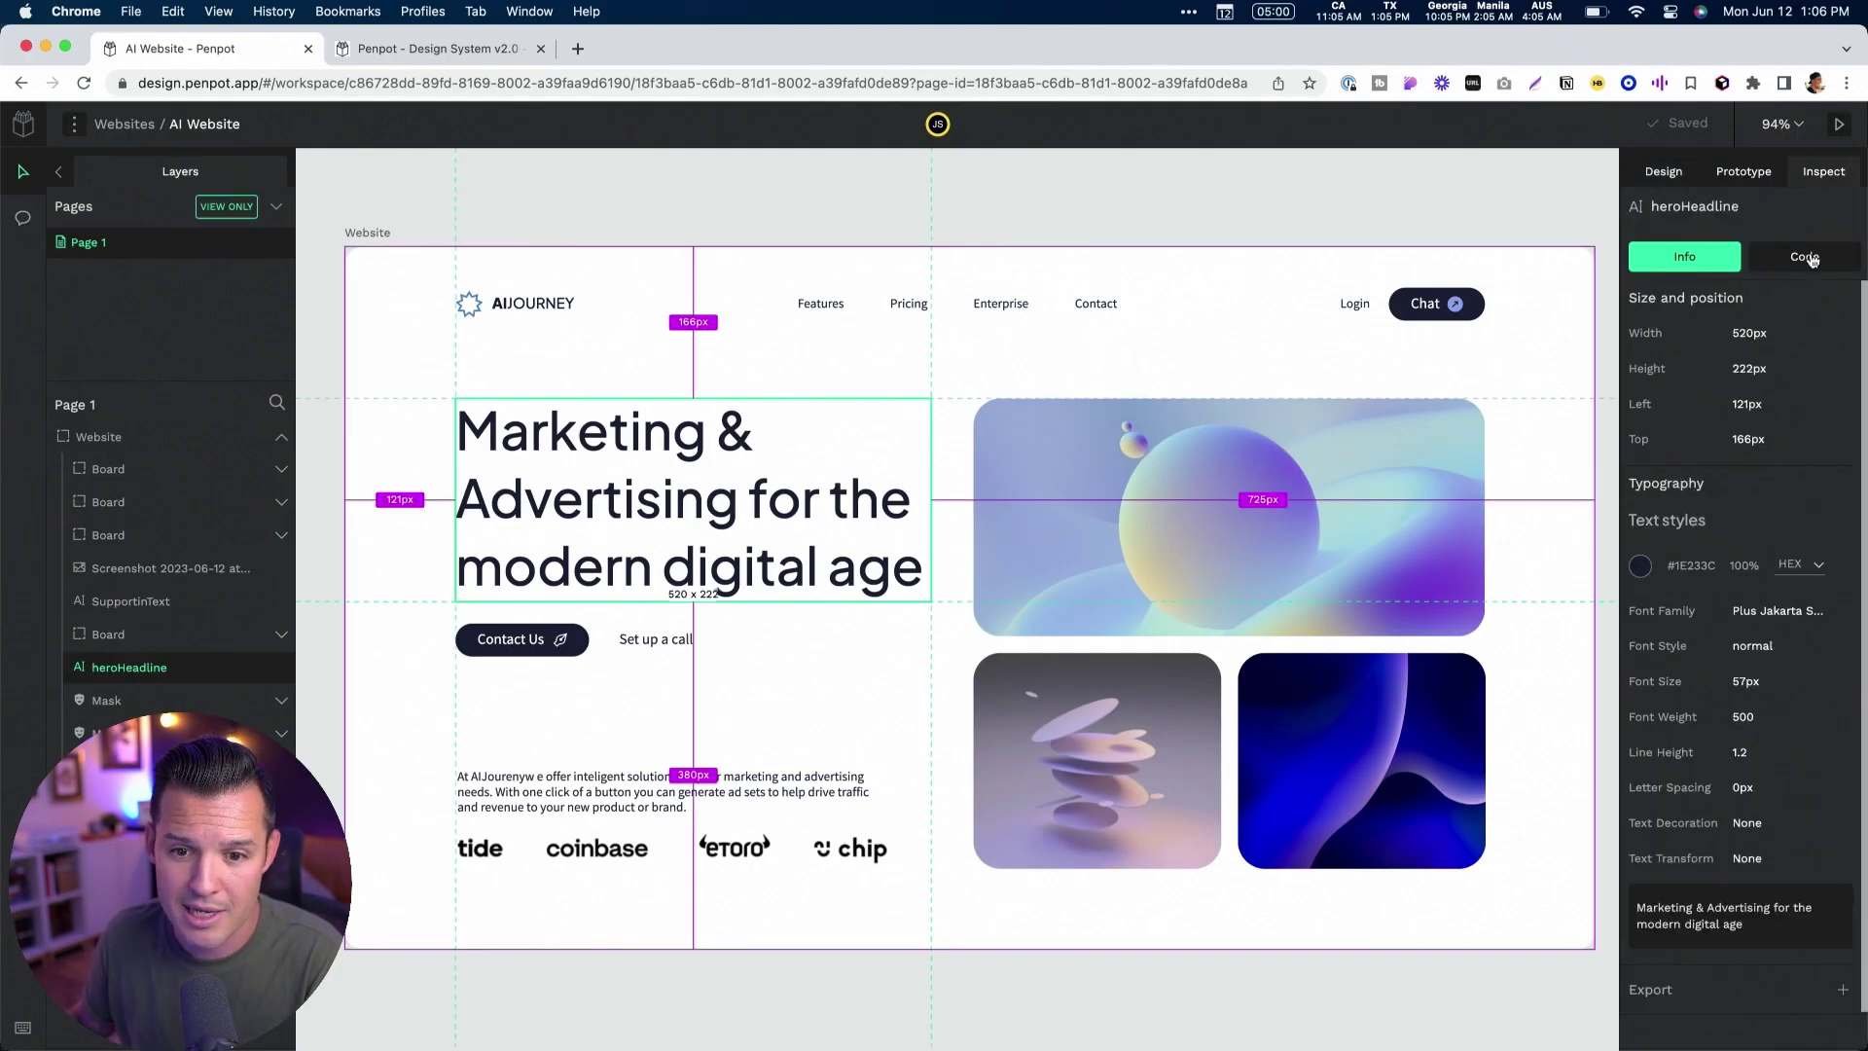
left_click(1808, 256)
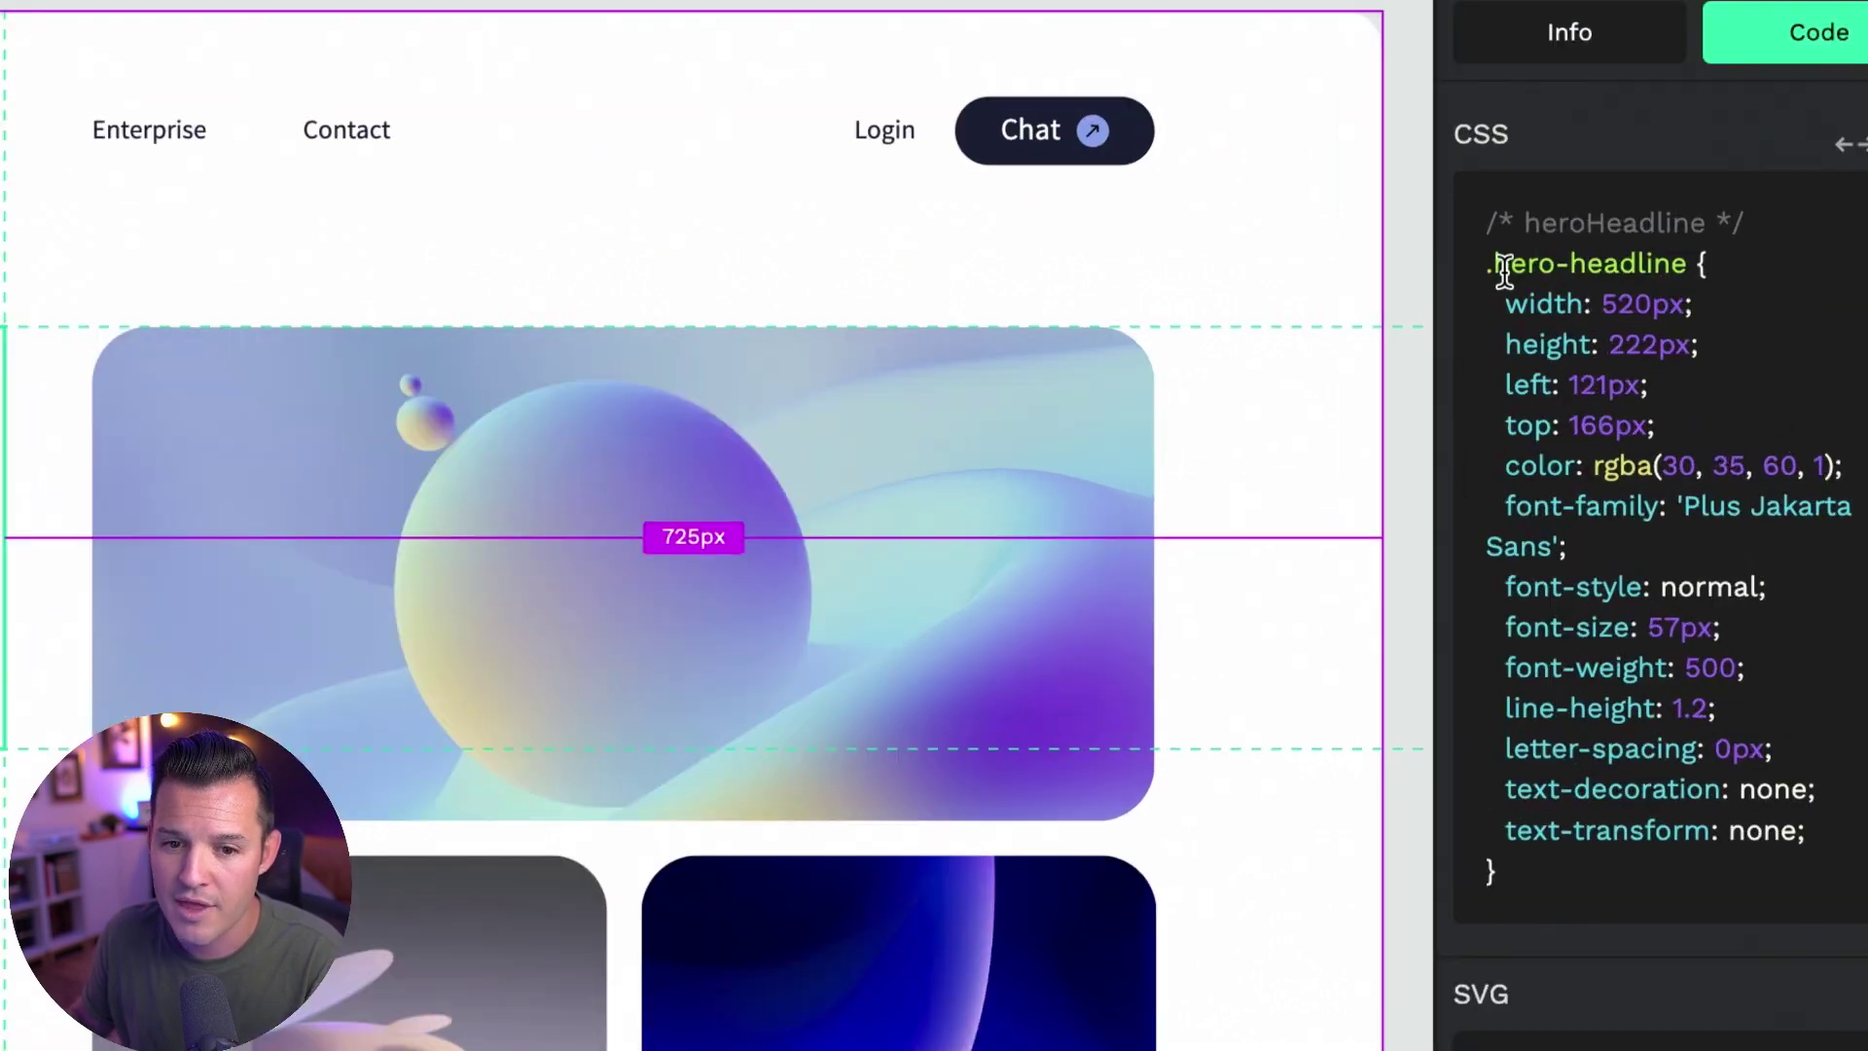
left_click_drag(1664, 367, 1701, 368)
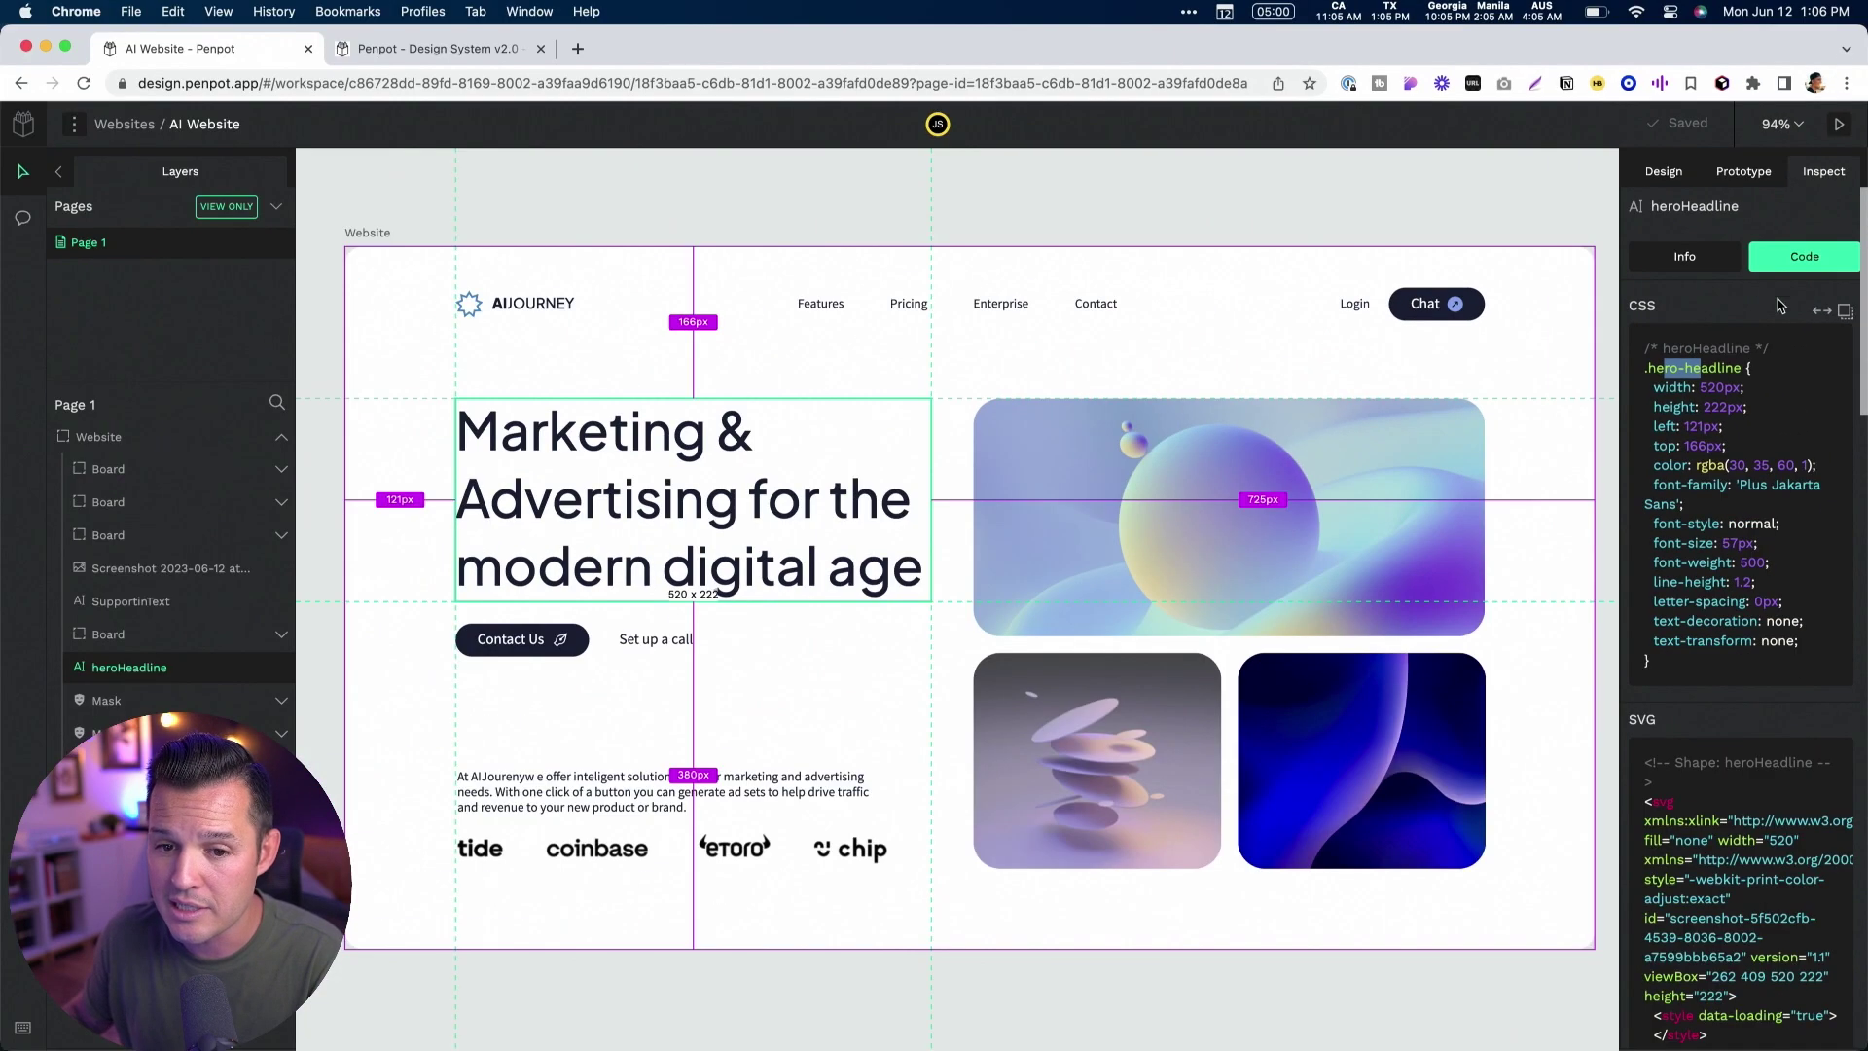
left_click(1708, 262)
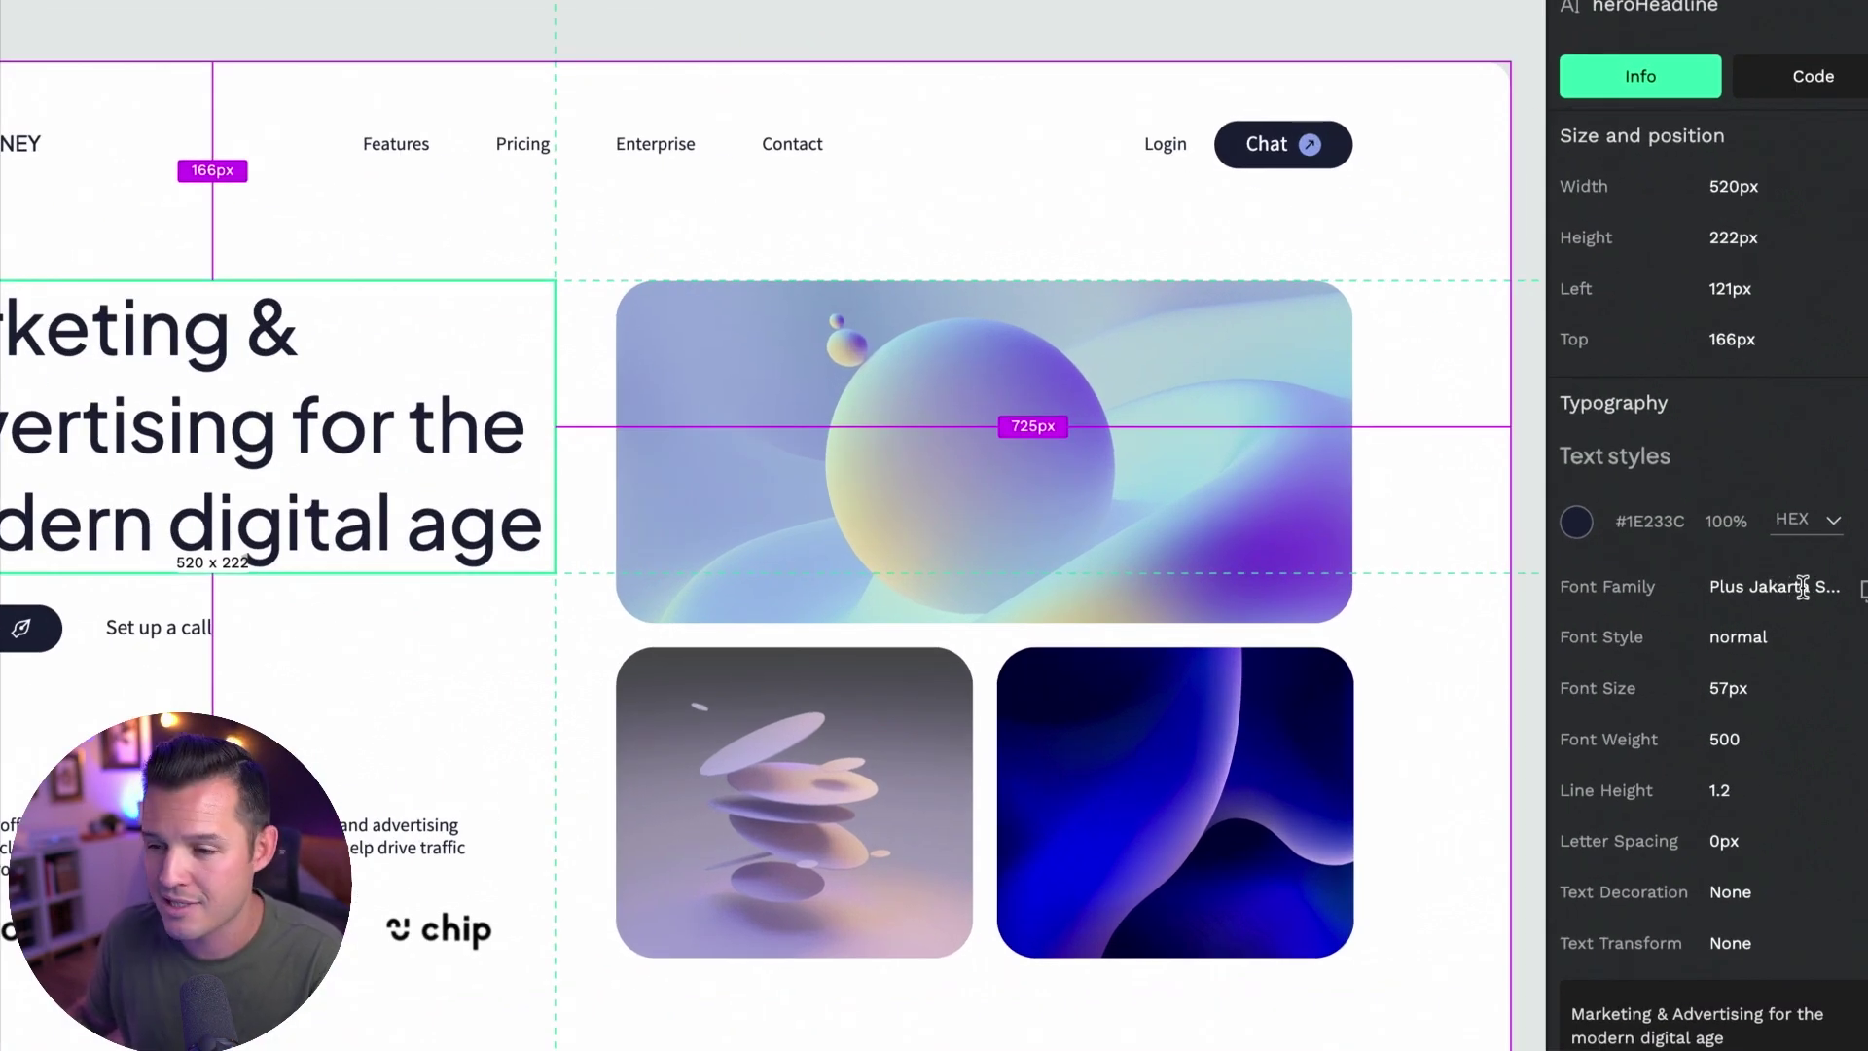
left_click(1781, 85)
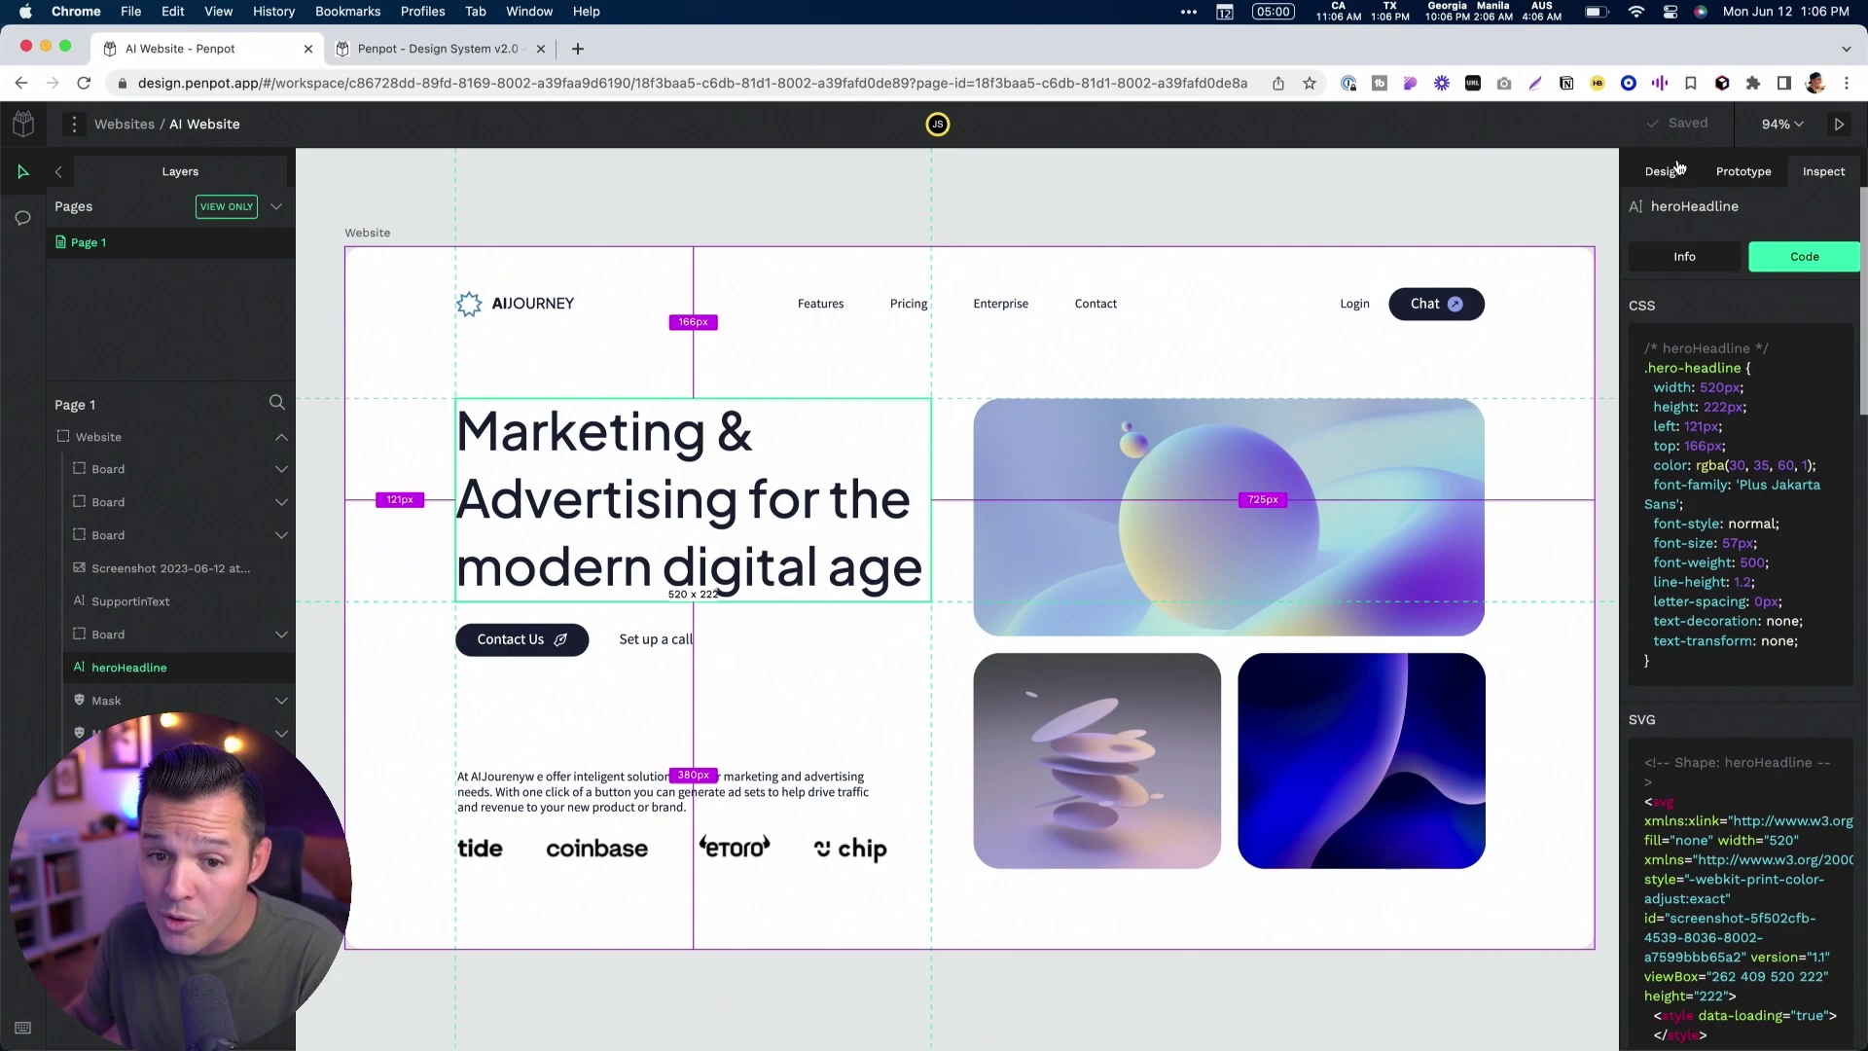
left_click(1666, 171)
left_click(576, 1004)
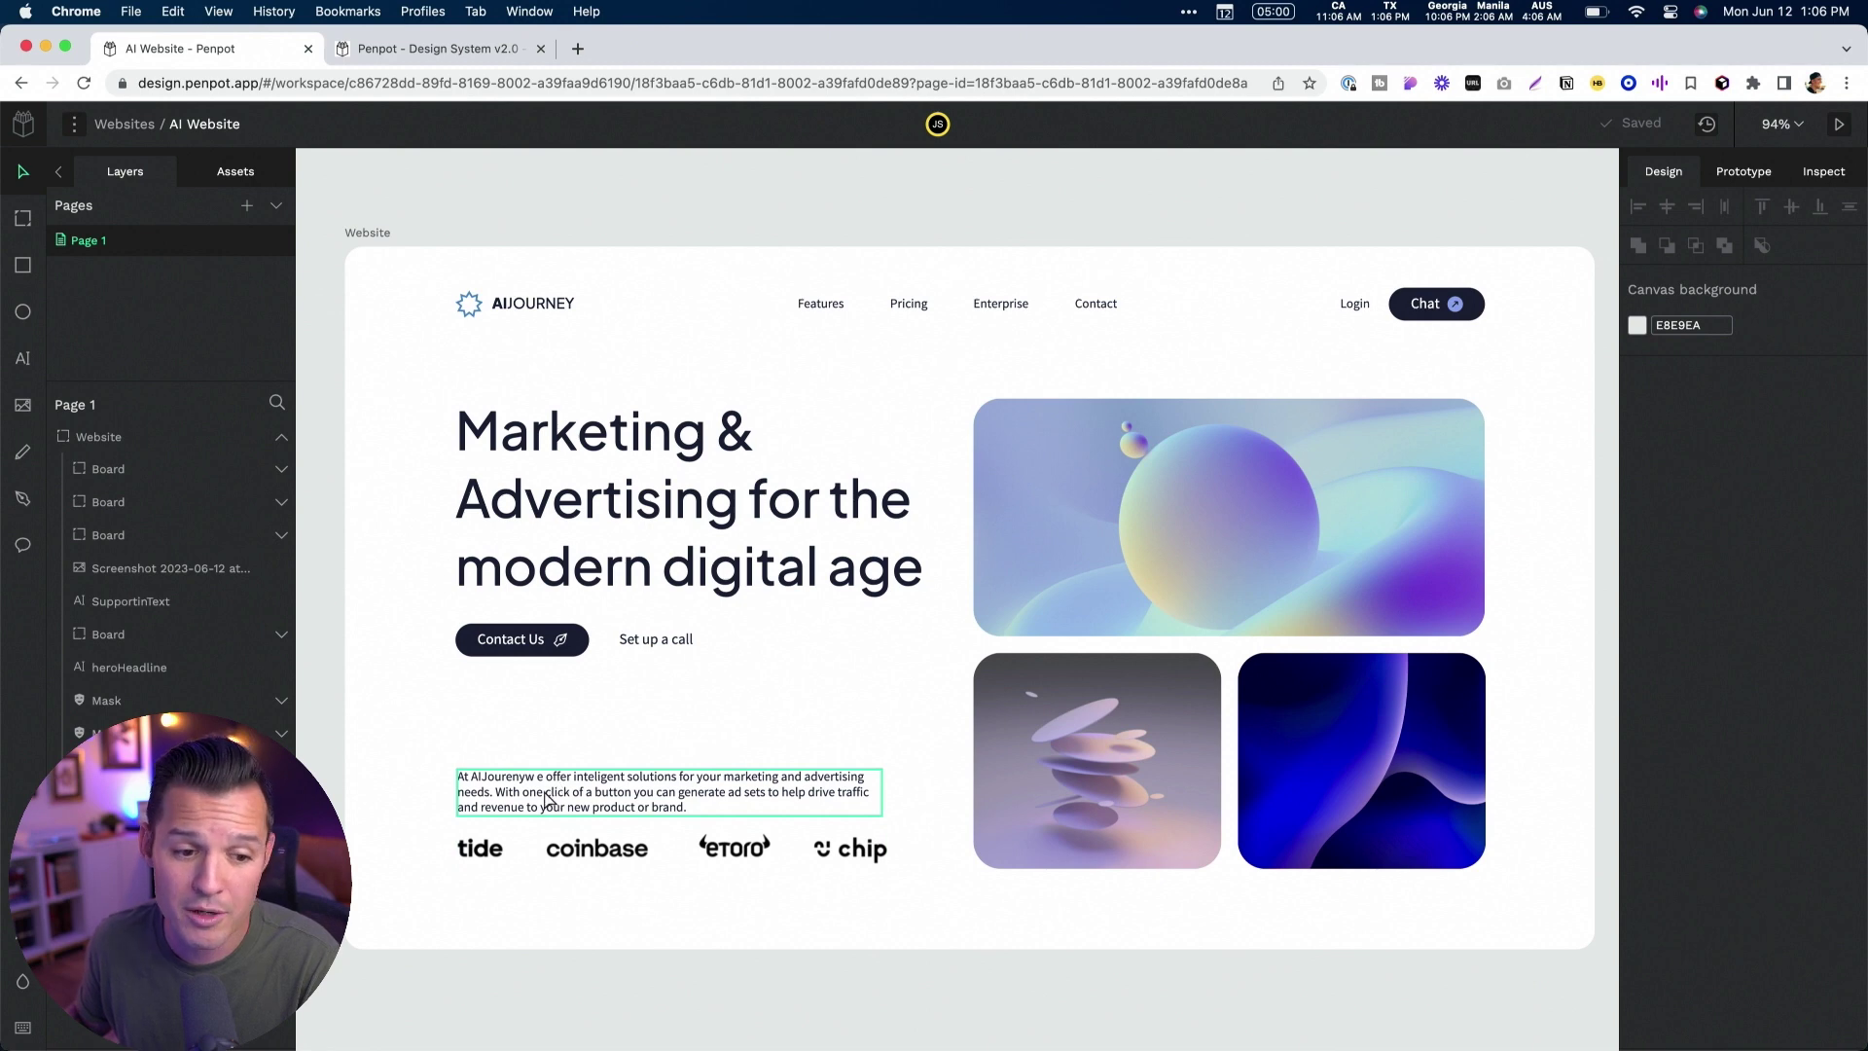
Wrap the logo row and supporting paragraph in a new flex-layout board
left_click(560, 861)
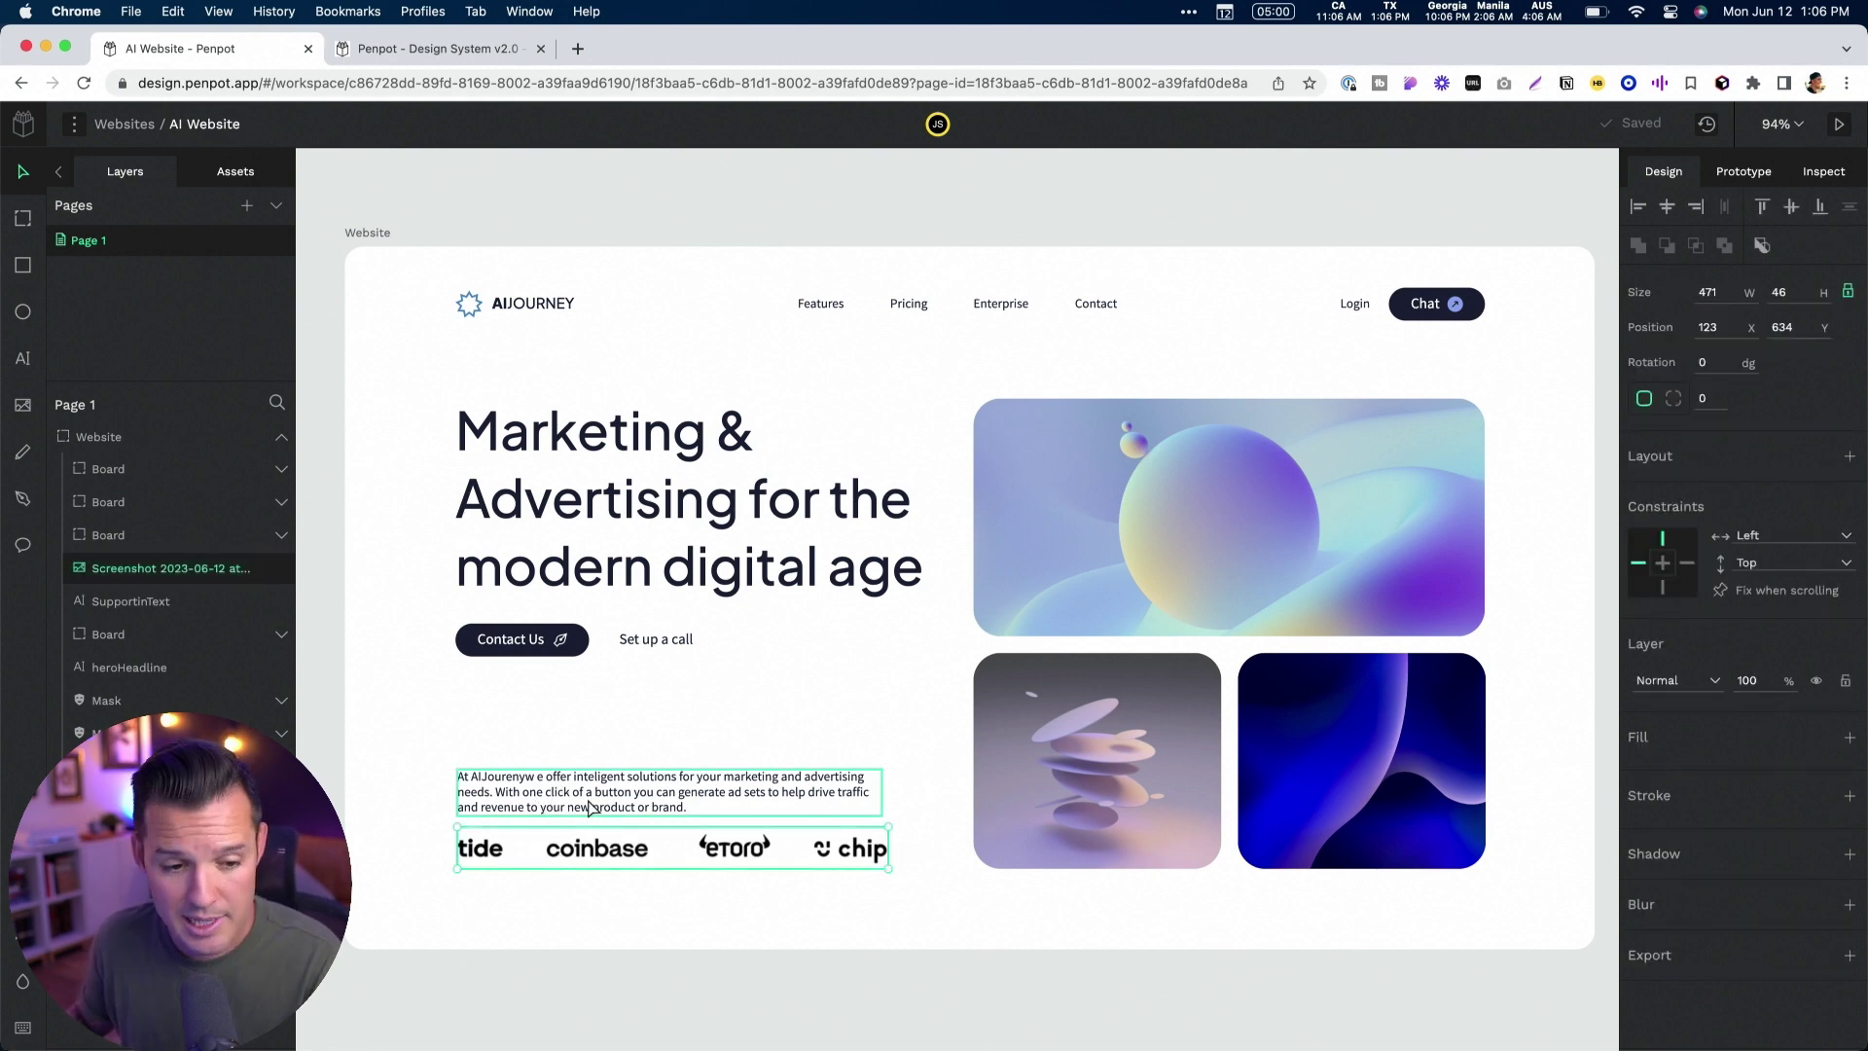
left_click(592, 808, "shift")
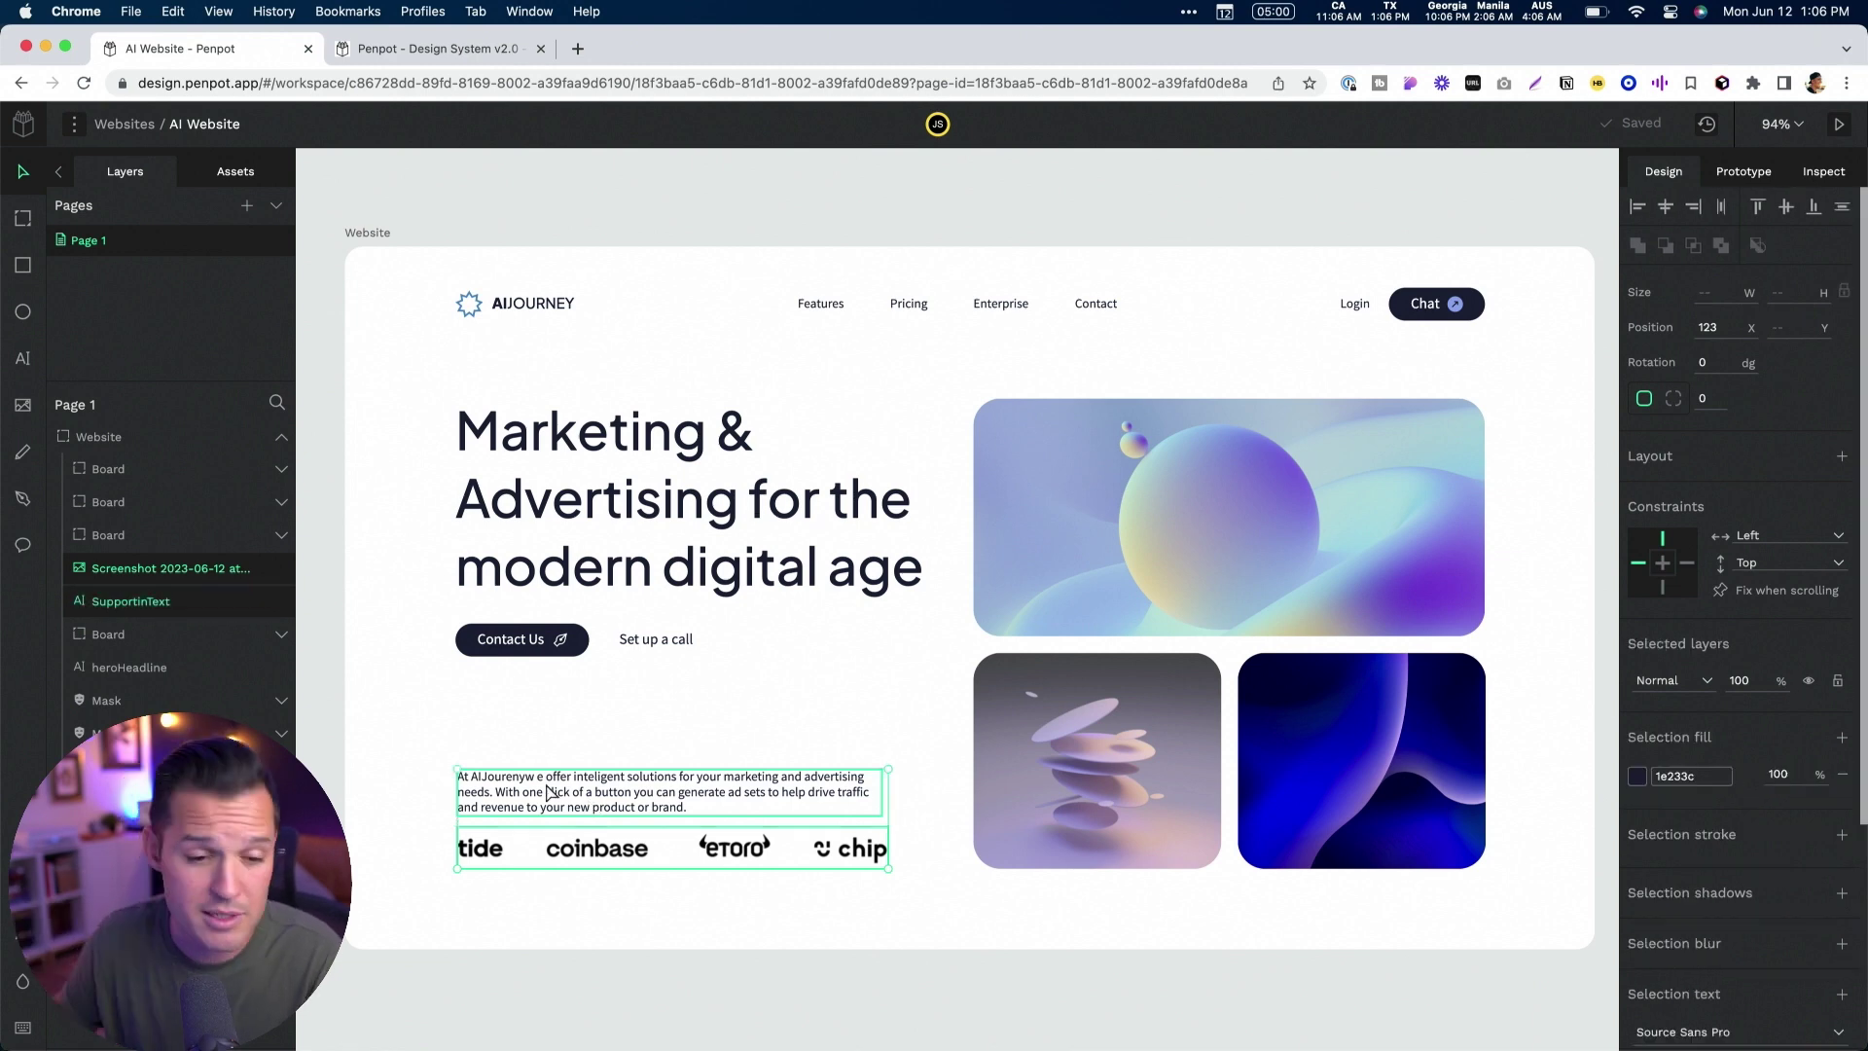
key("shift+a")
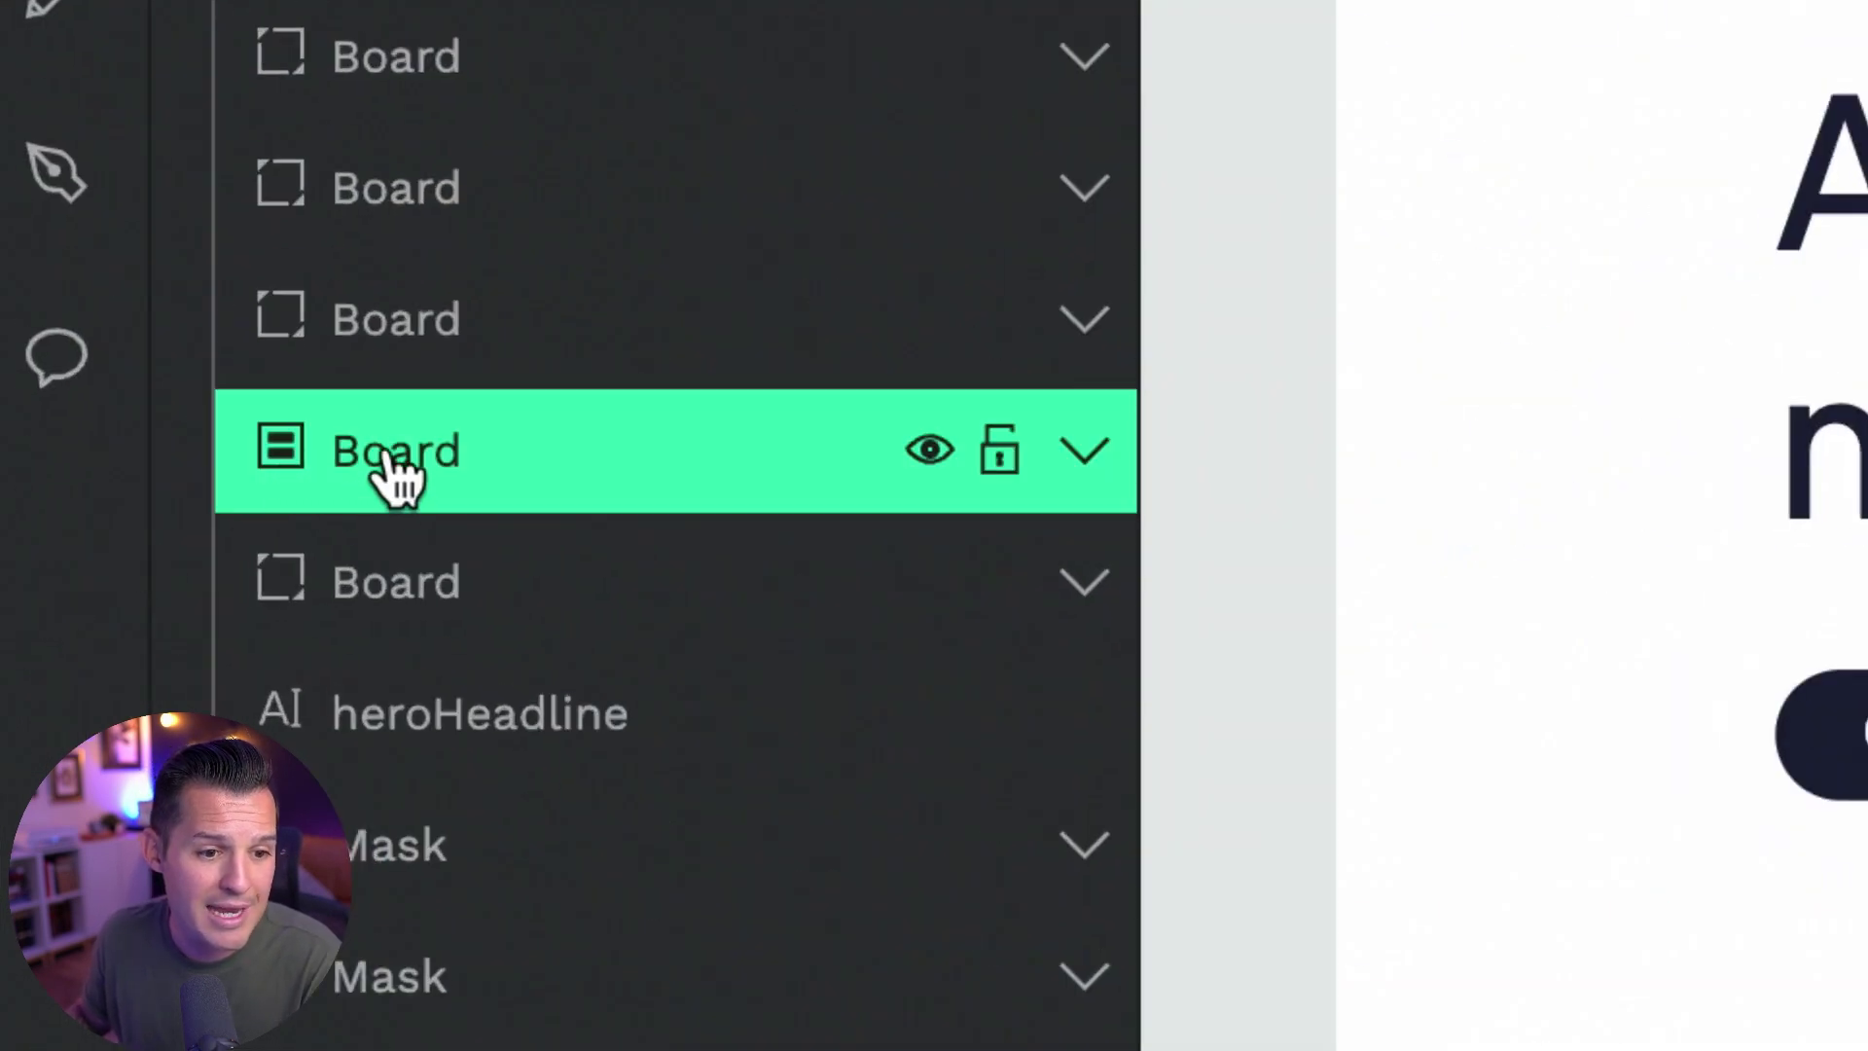
Rename the new board 'supportingInfo'
double_click(112, 568)
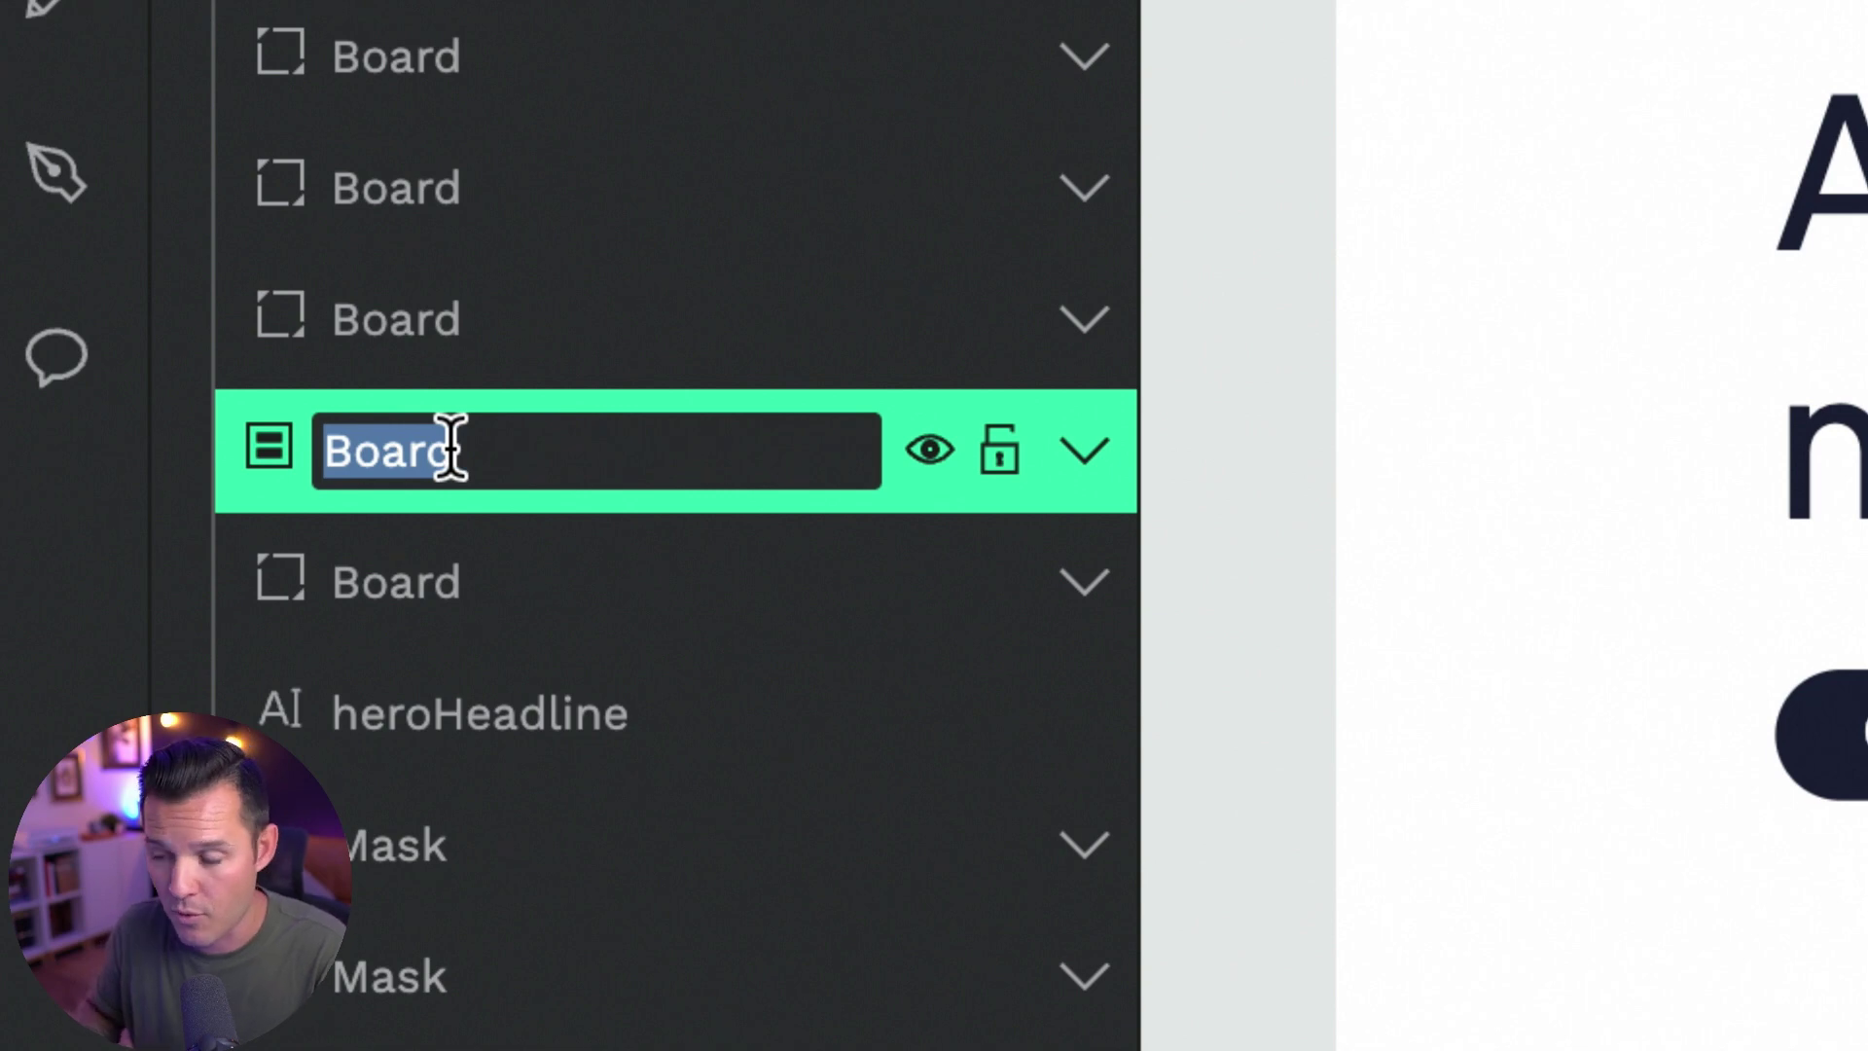
type("Supportin")
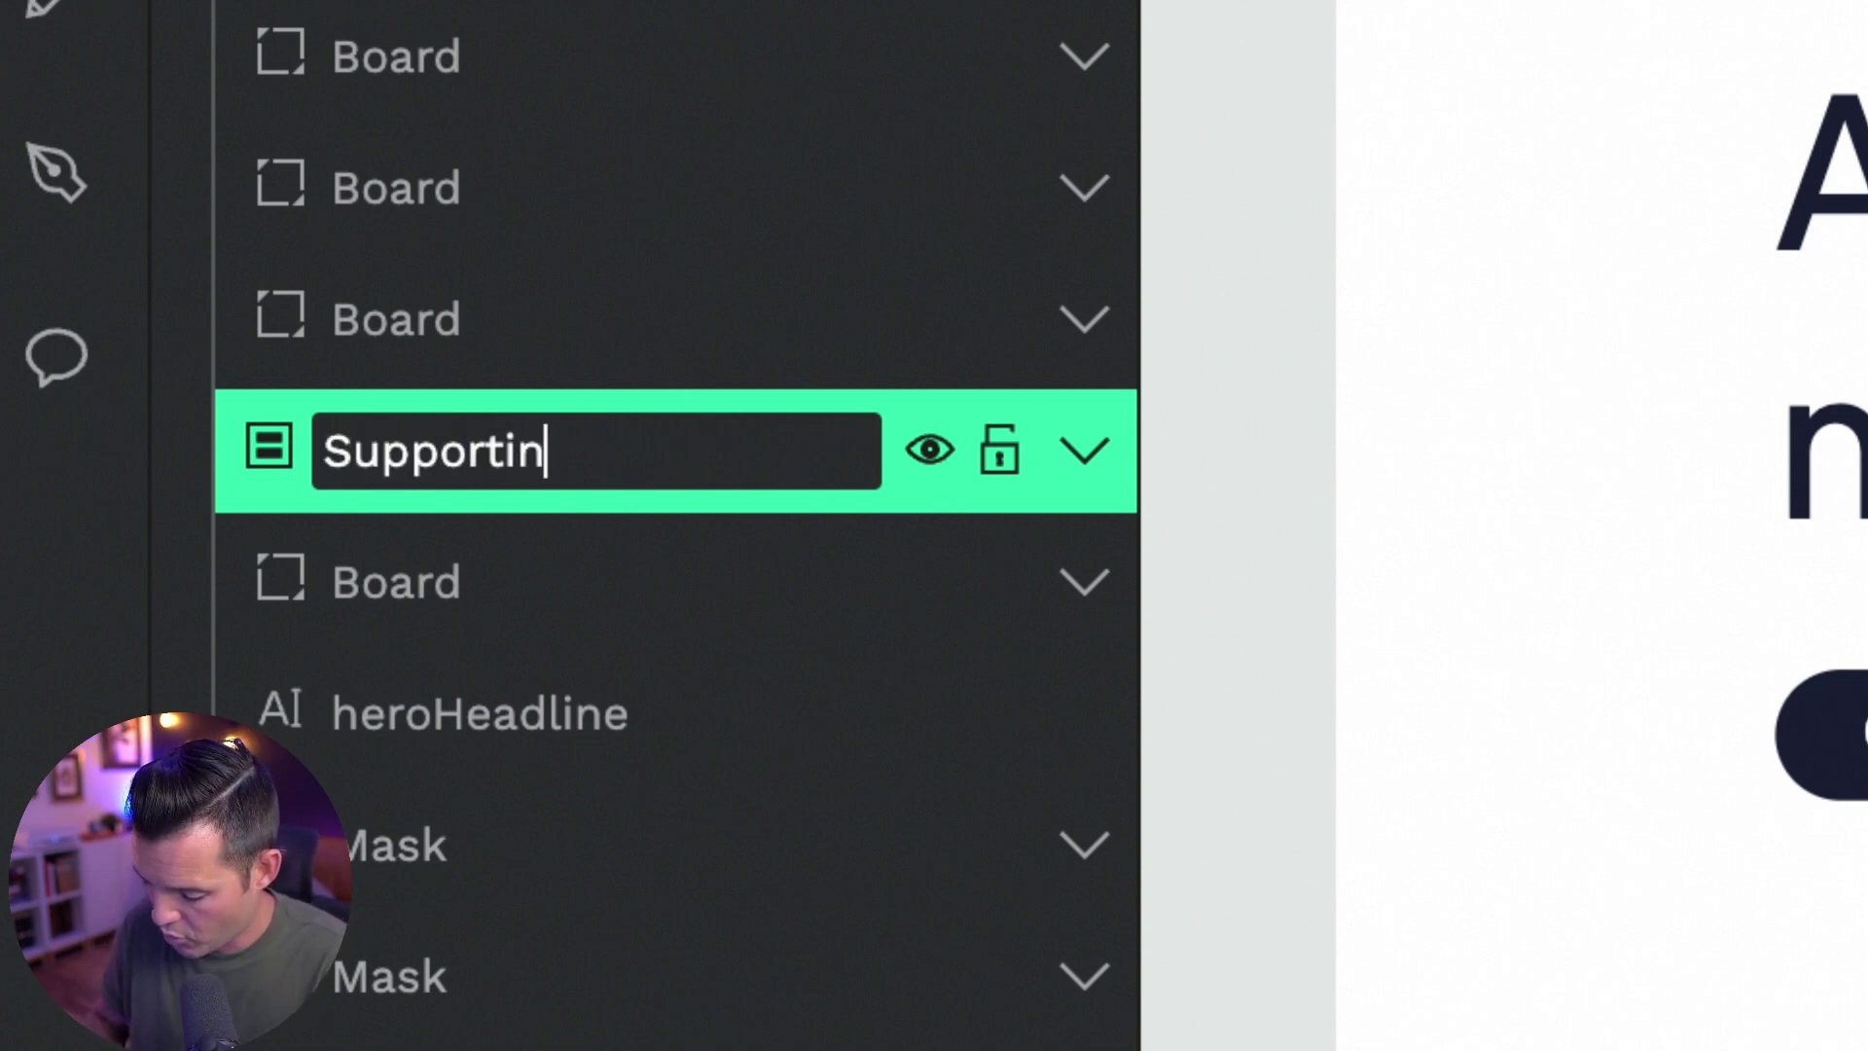
type("Info")
key("Home")
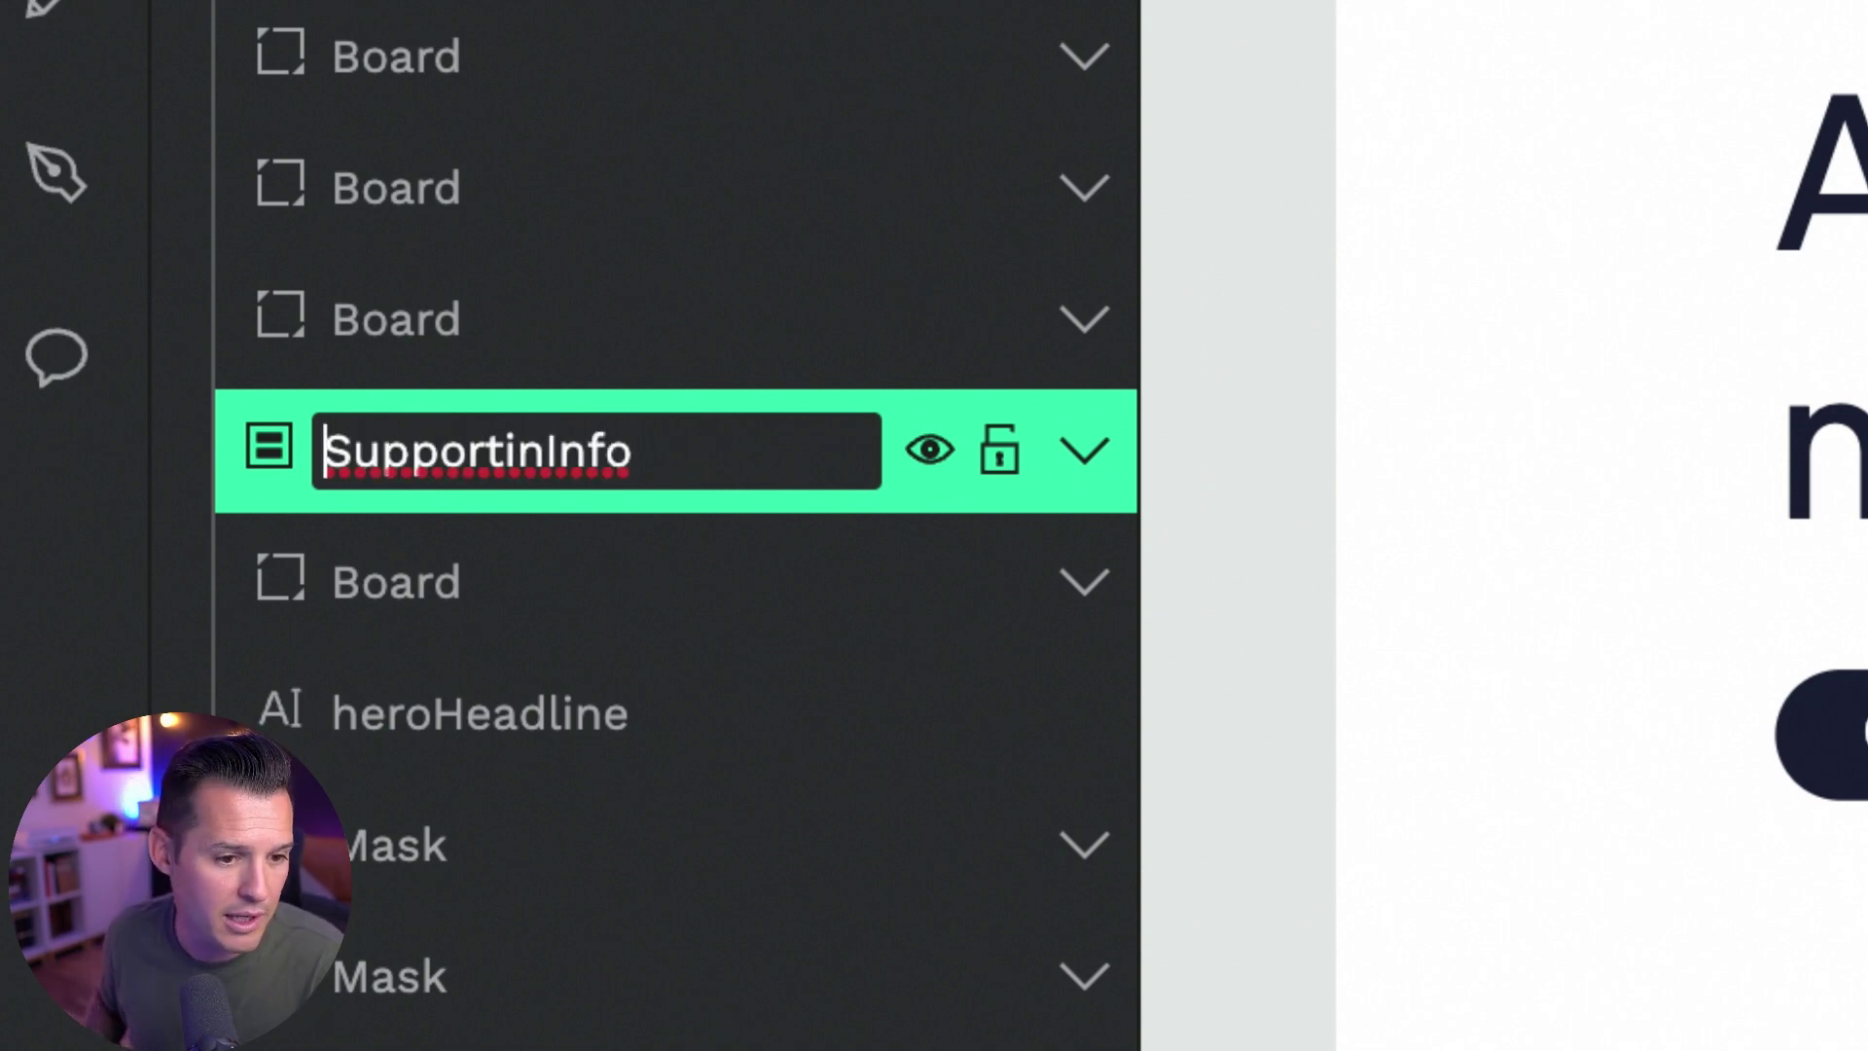
key("shift+Right")
type("s")
key("Right")
key("Right")
key("Right")
key("Right")
key("Right")
key("Right")
key("Right")
key("Right")
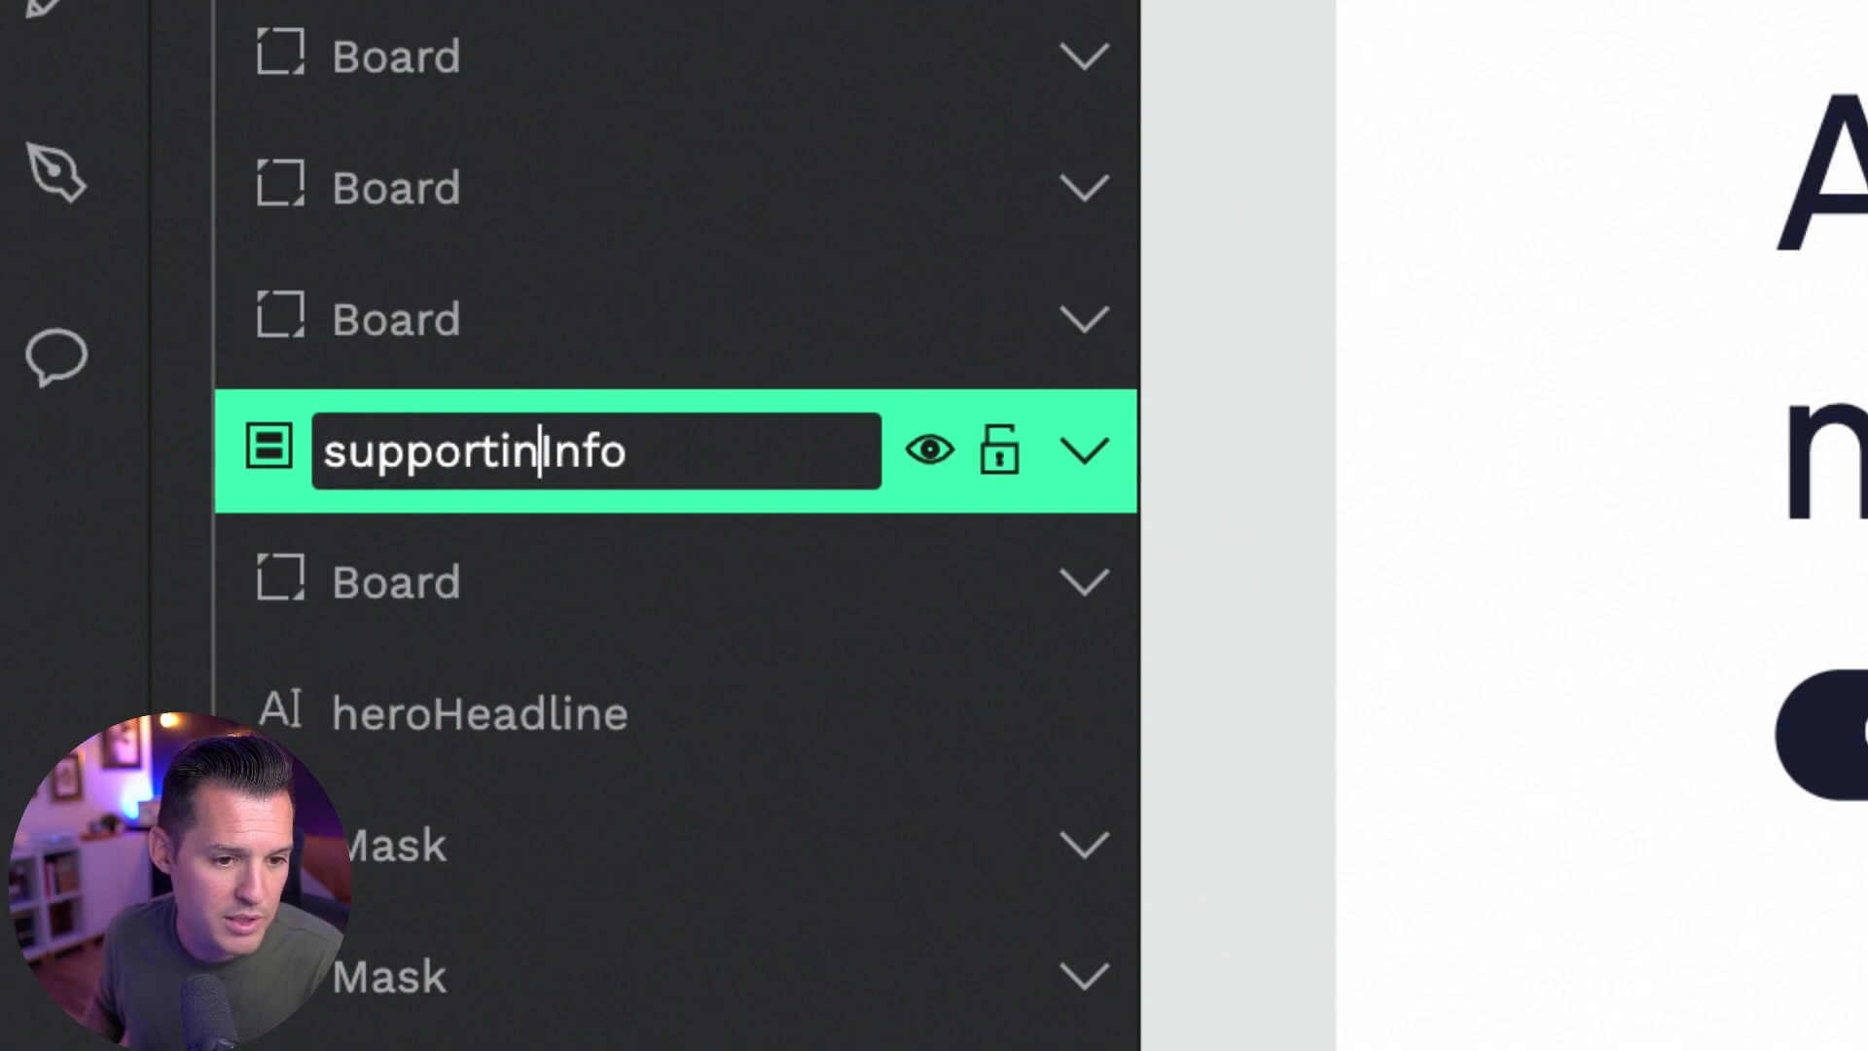
type("g")
key("Return")
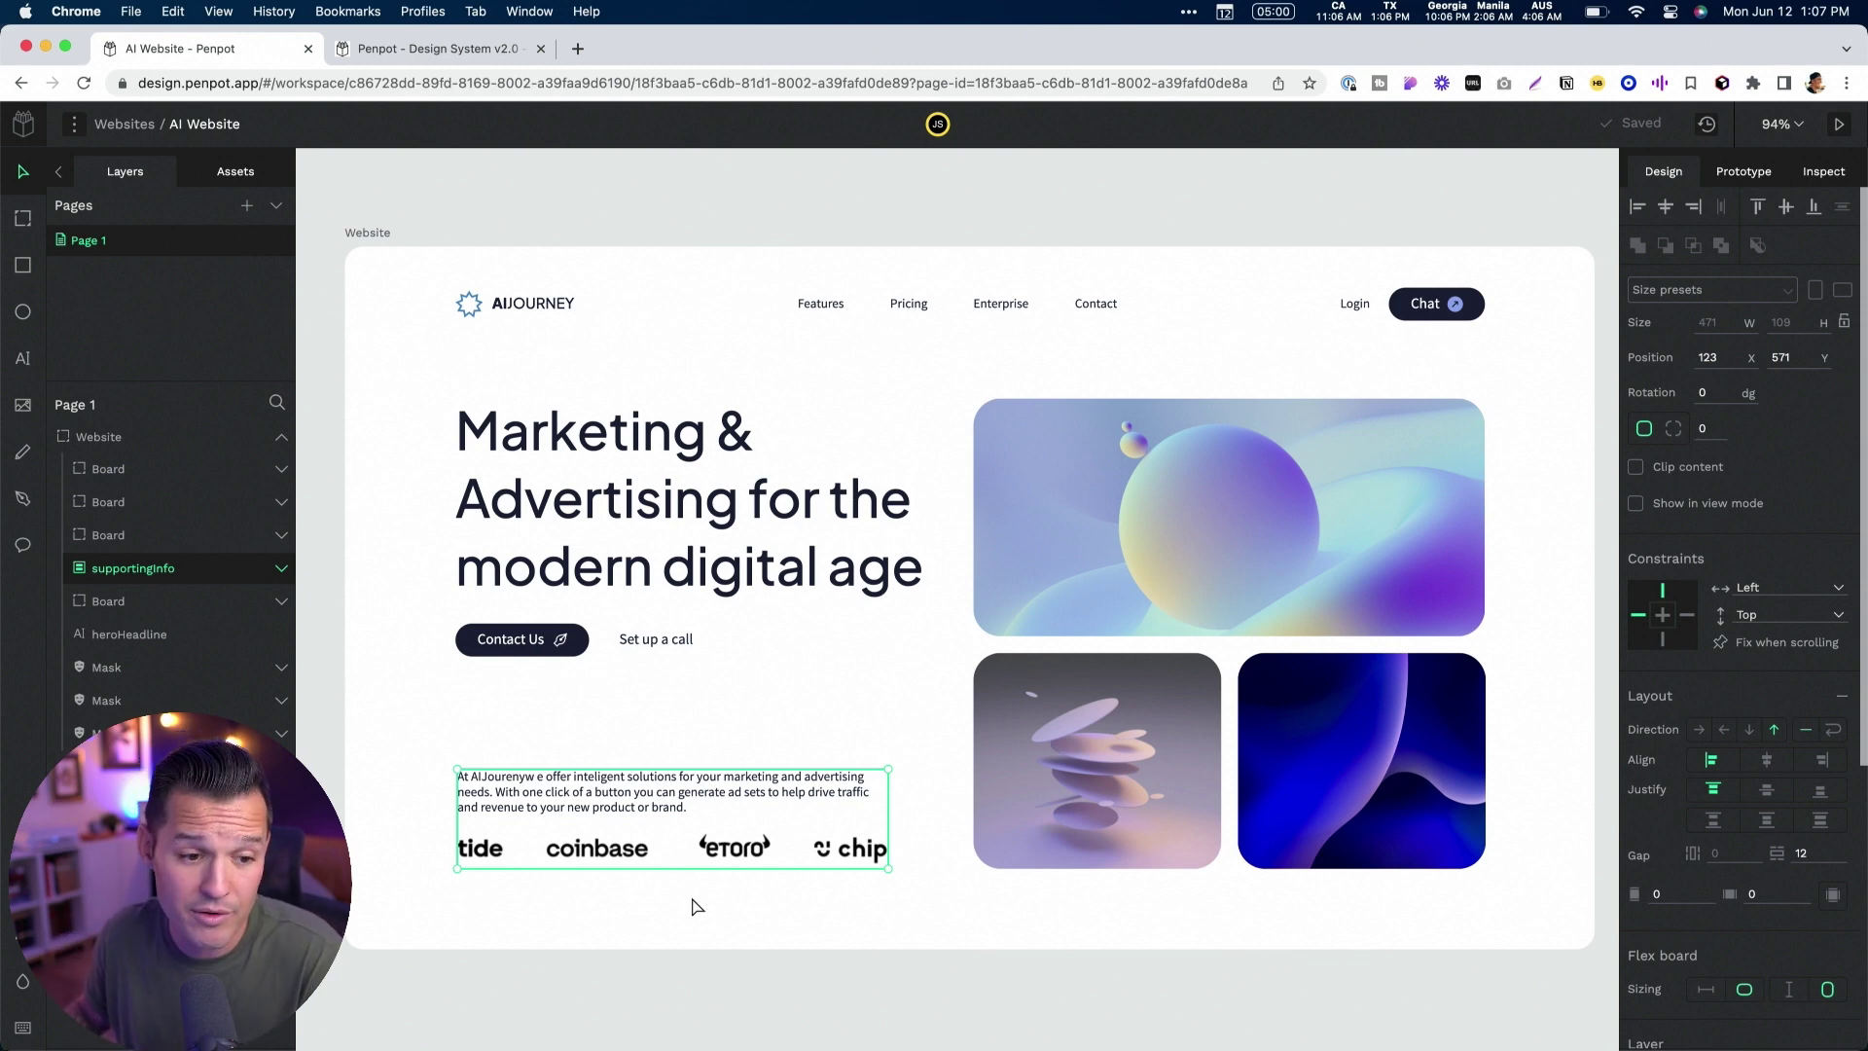
Try moving the paragraph below the logos, then restore it above the logo row
left_click(671, 791)
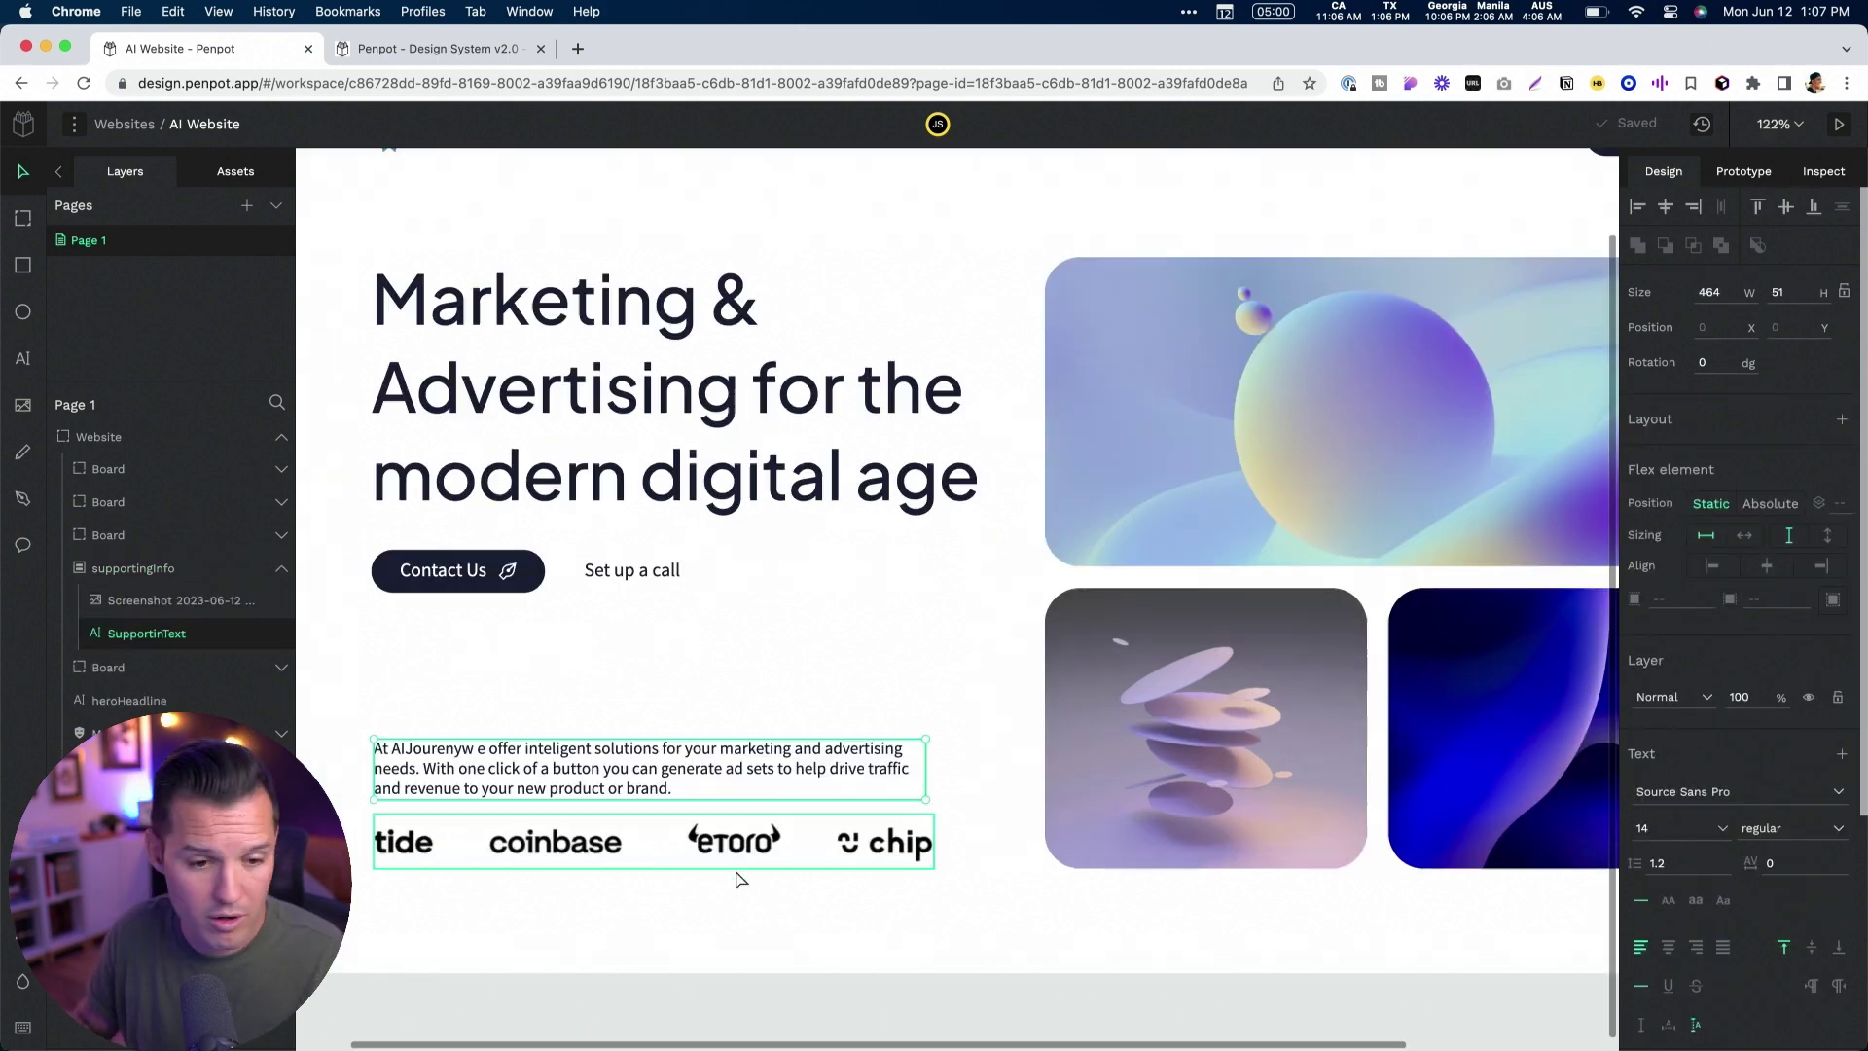
scroll(739, 875, "up", 5)
scroll(847, 864, "down", 2)
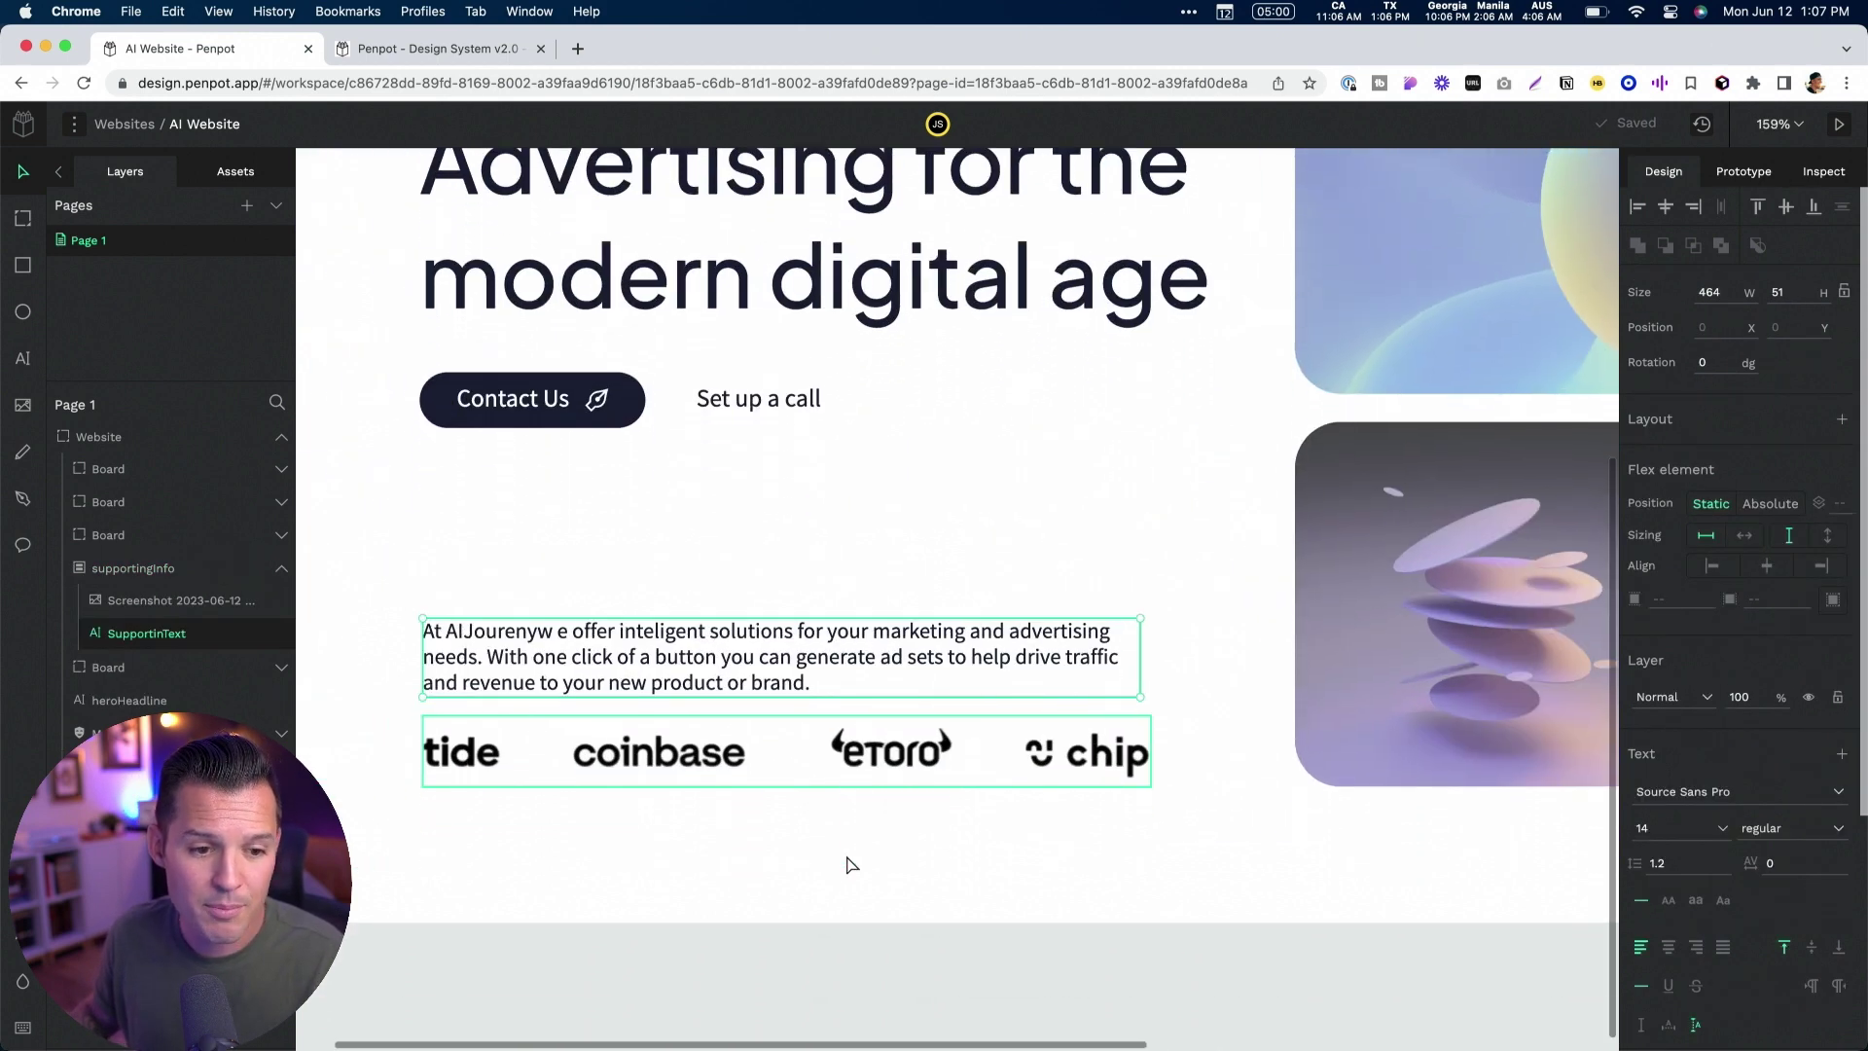
key("Down")
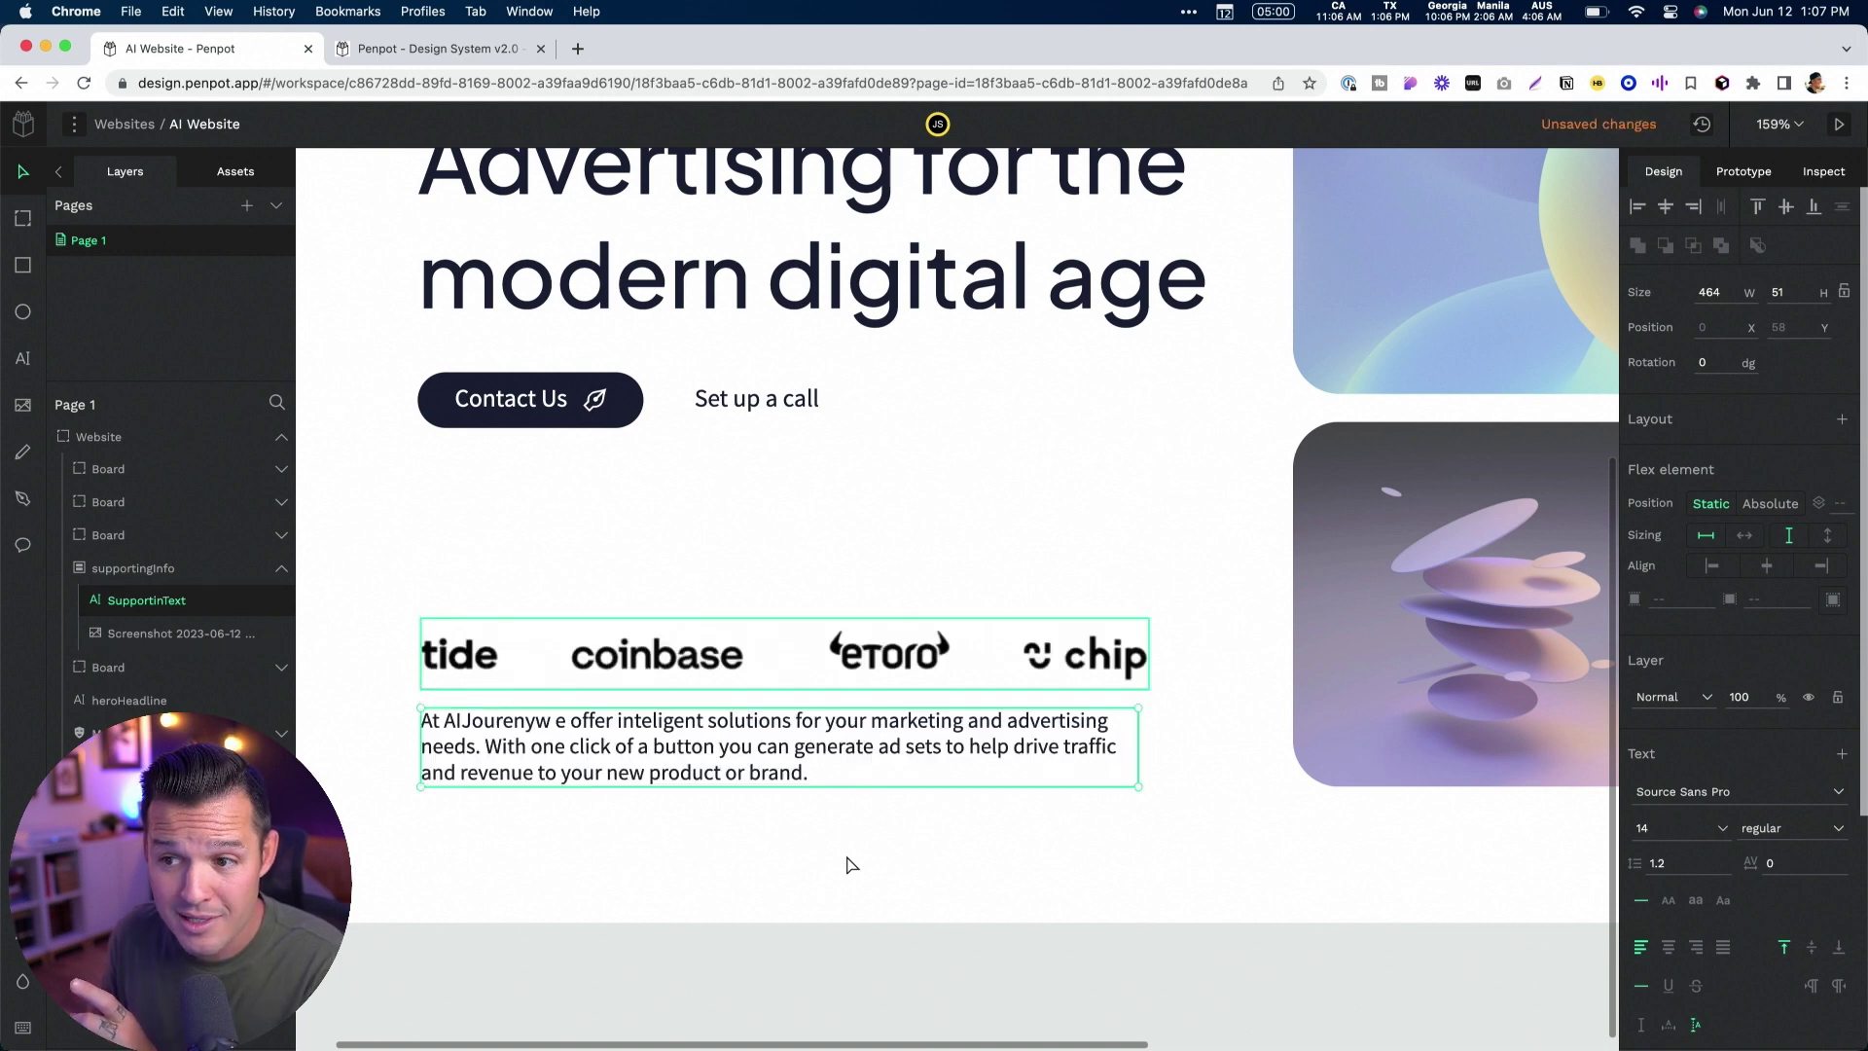
key("Up")
key("Down")
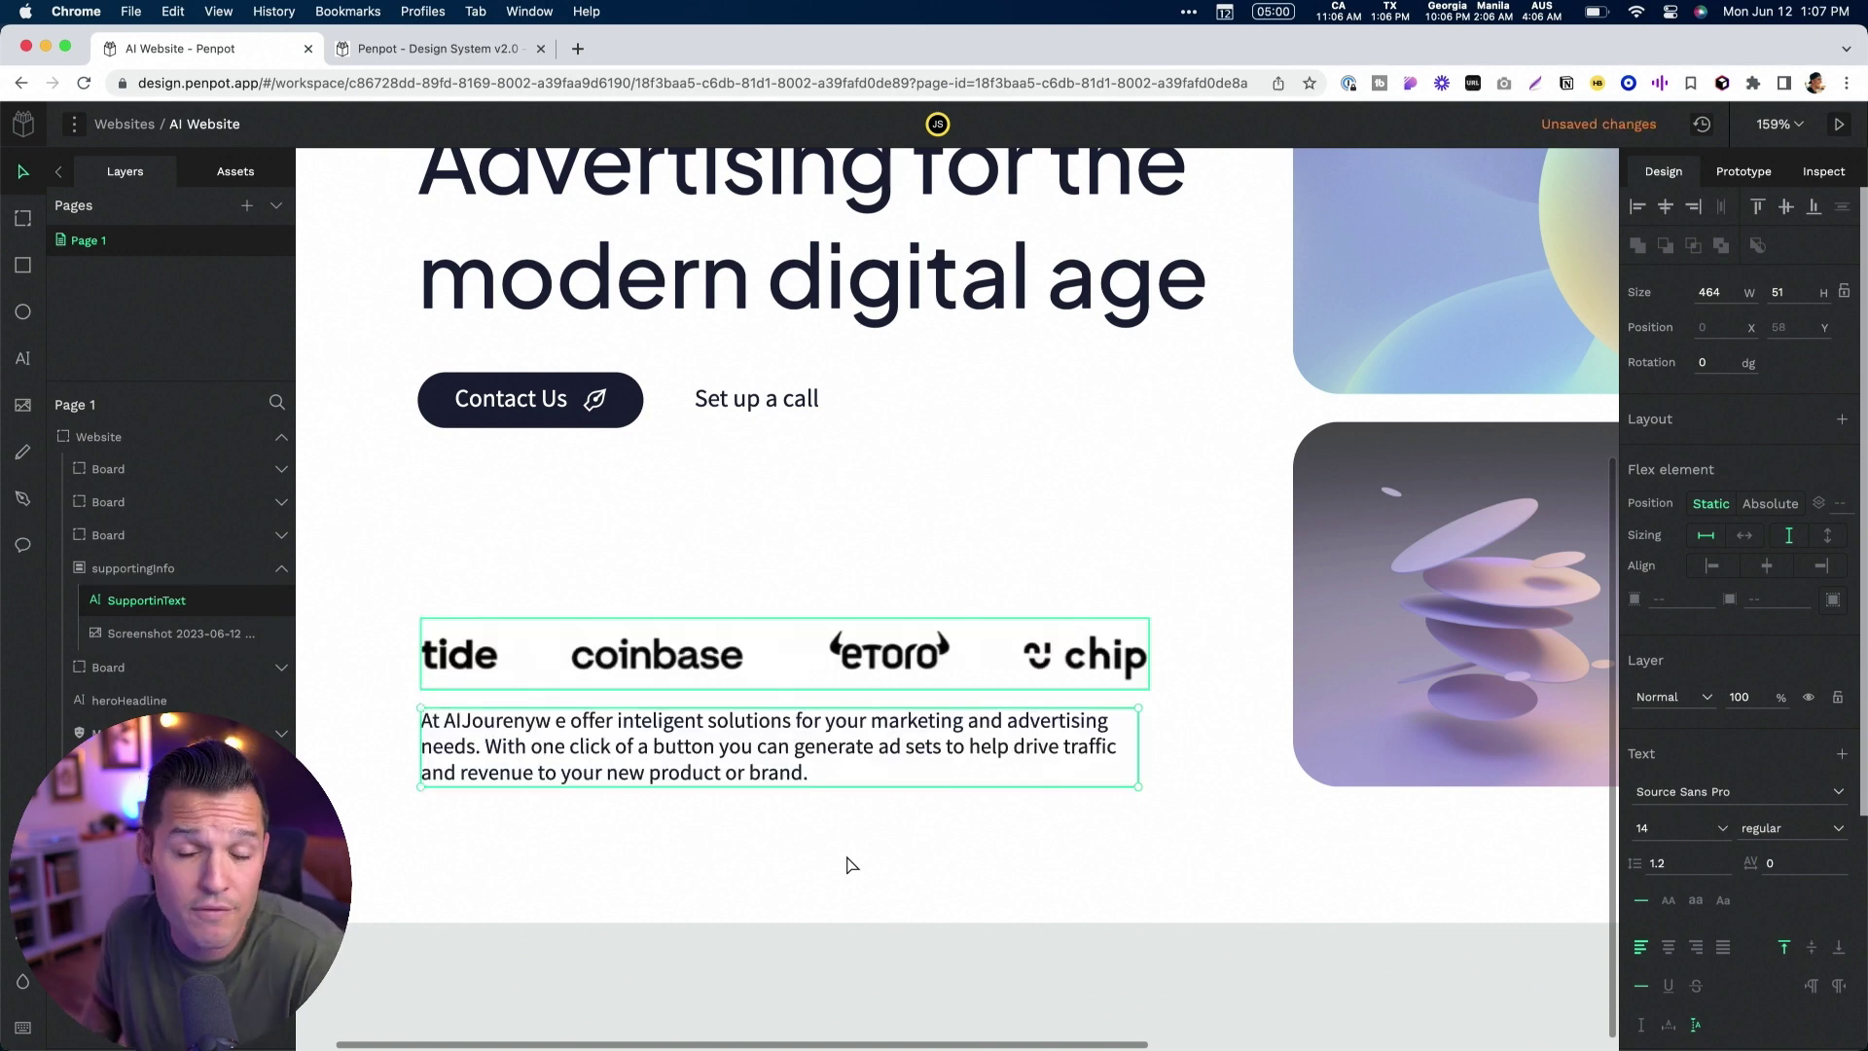
key("Up")
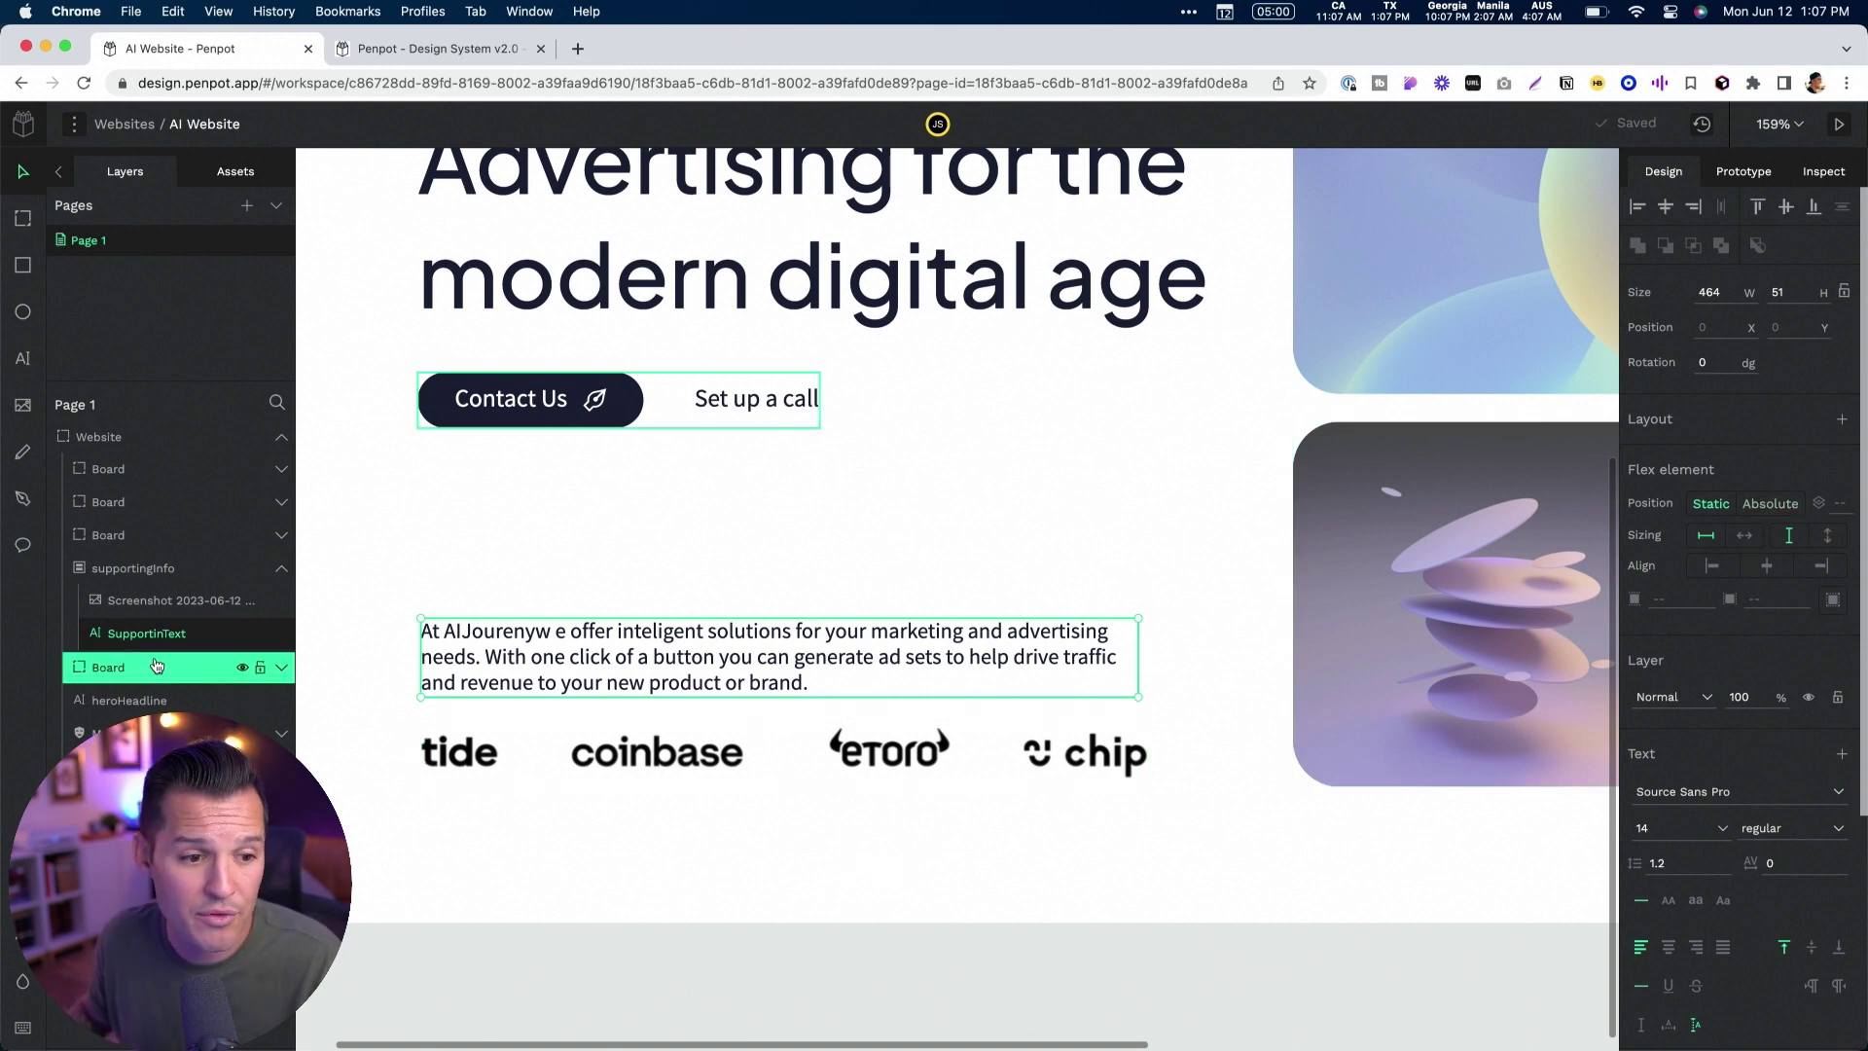
Constrain supportingInfo to Bottom and test by stretching the Website board, then undo
left_click(162, 572)
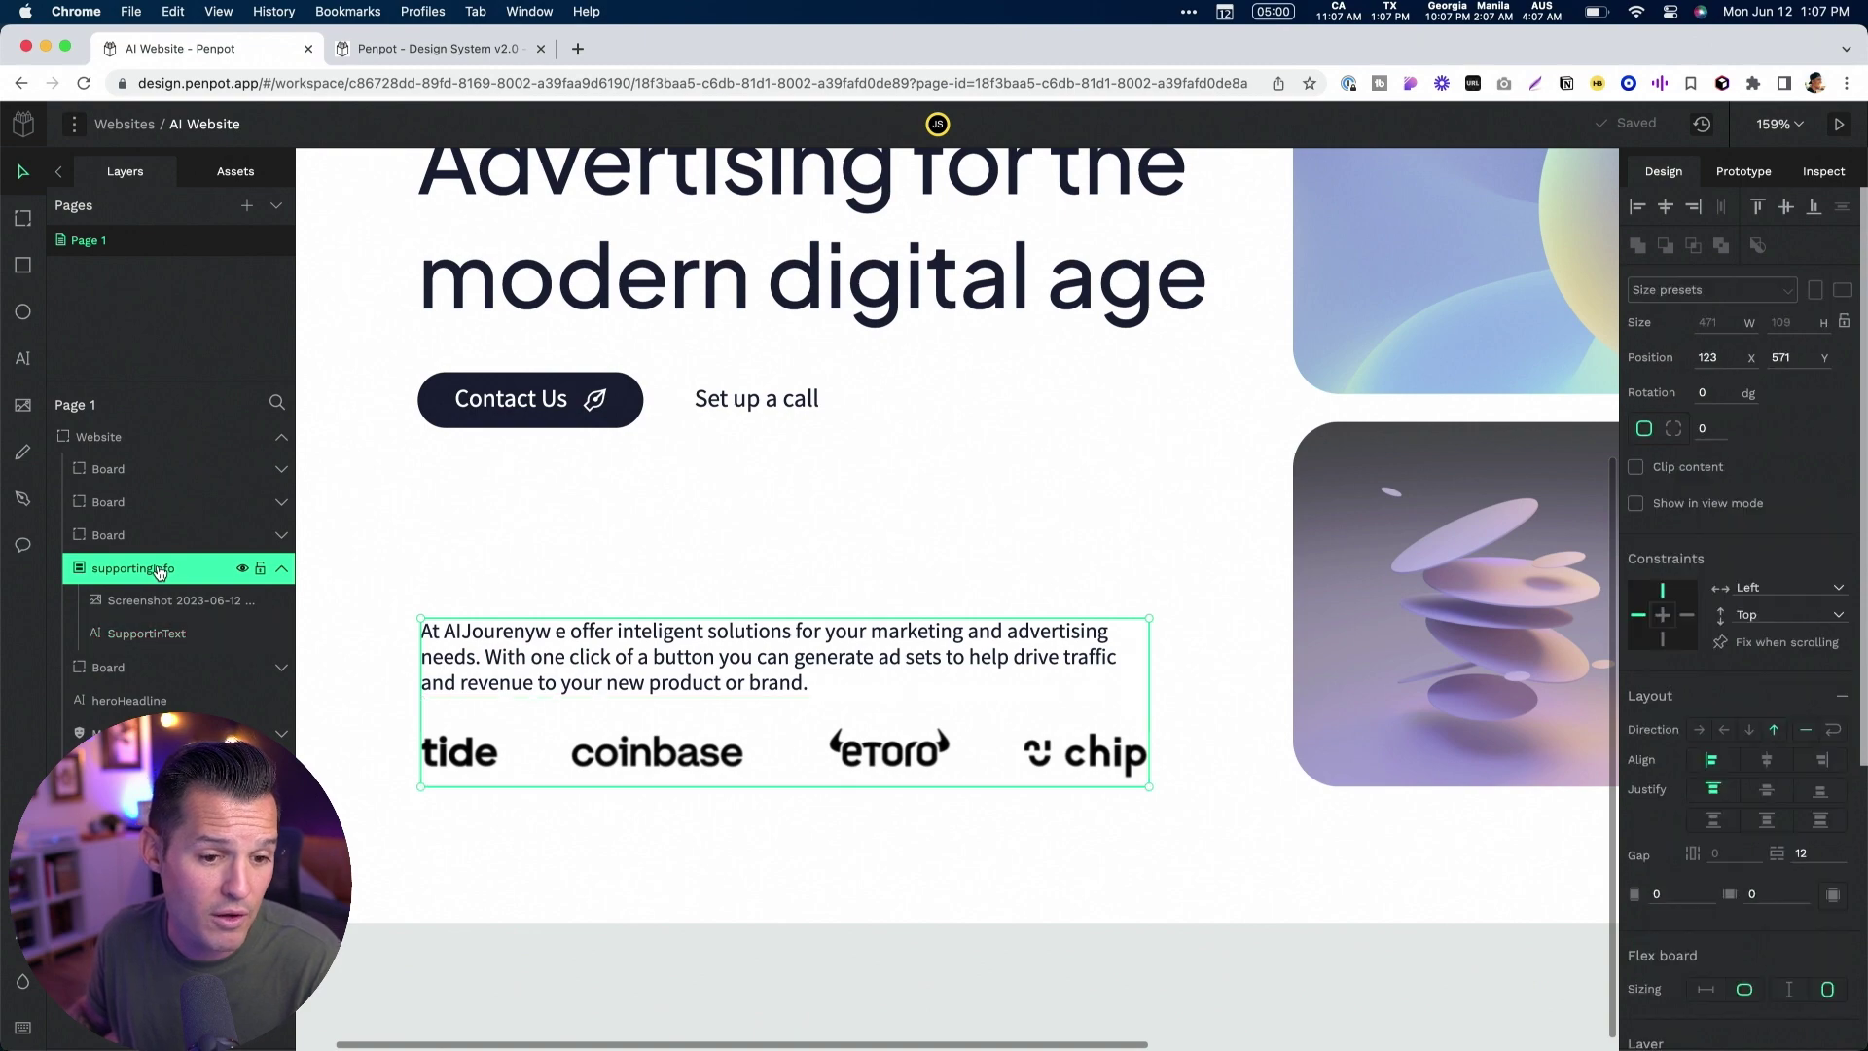
key("shift+1")
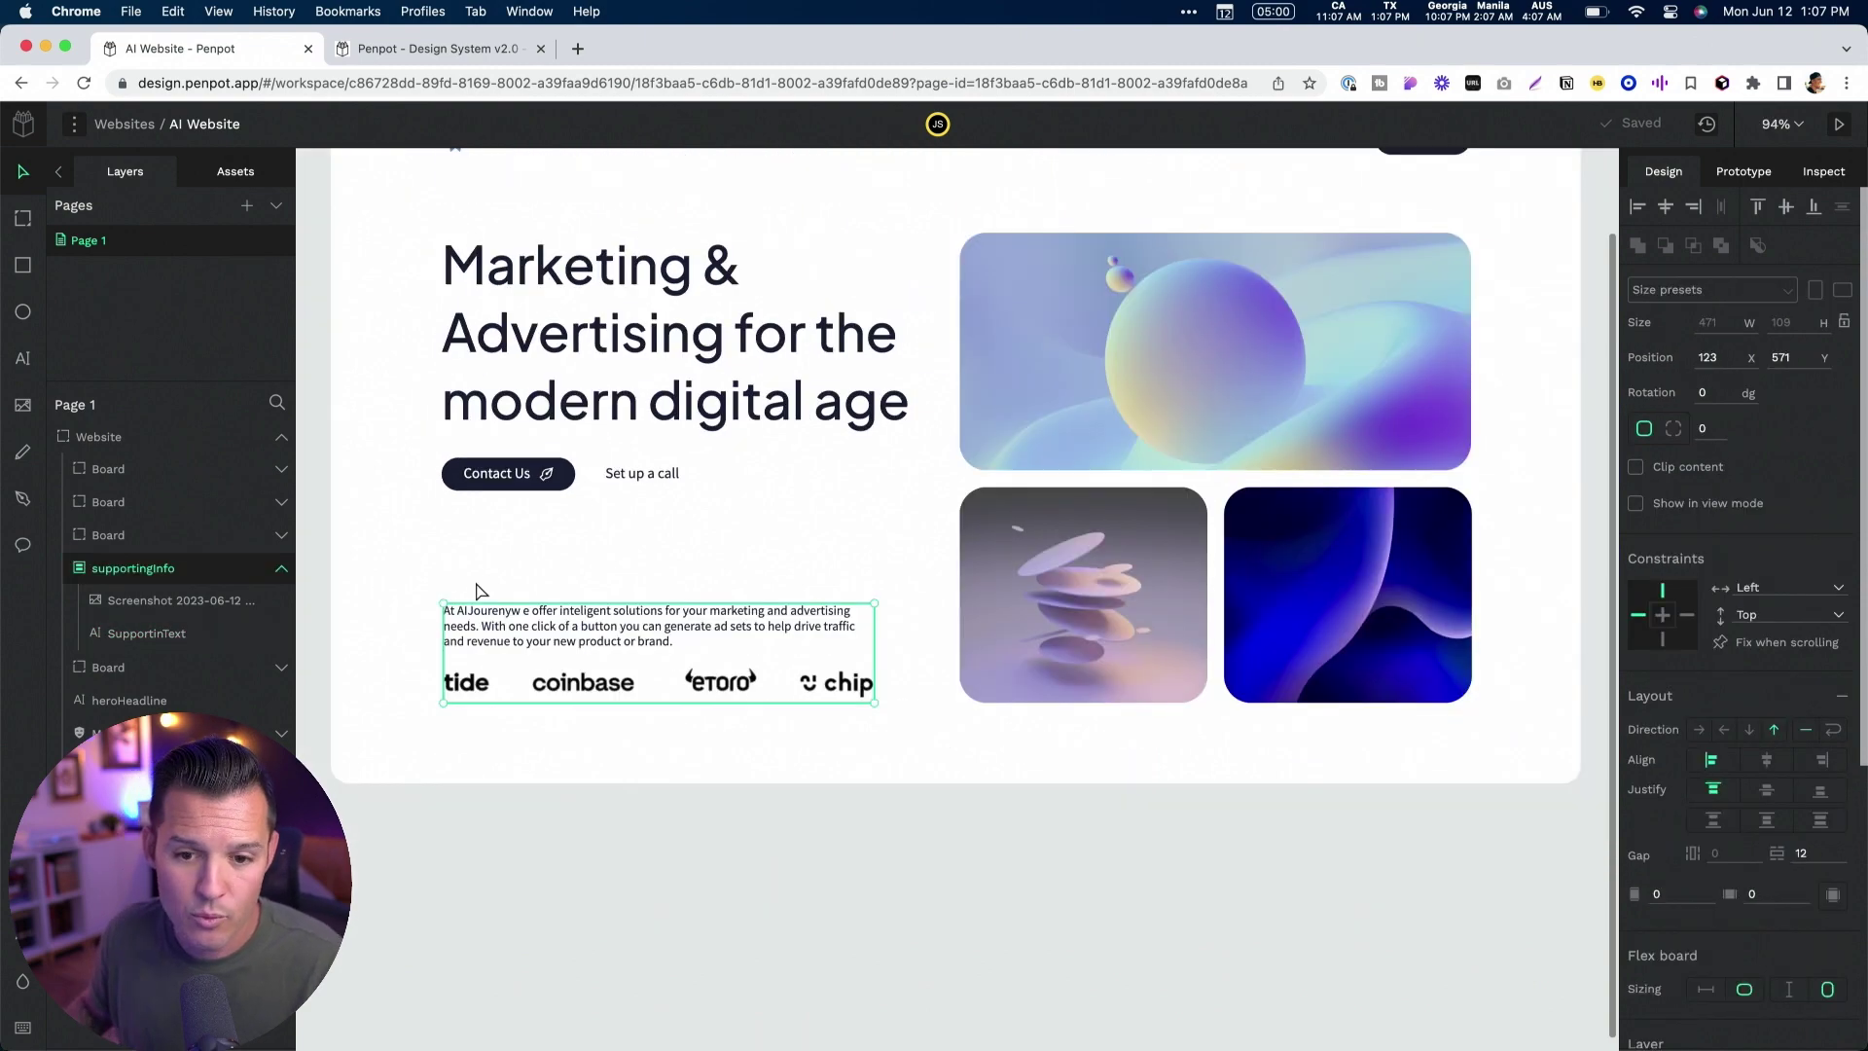
left_click(1663, 639)
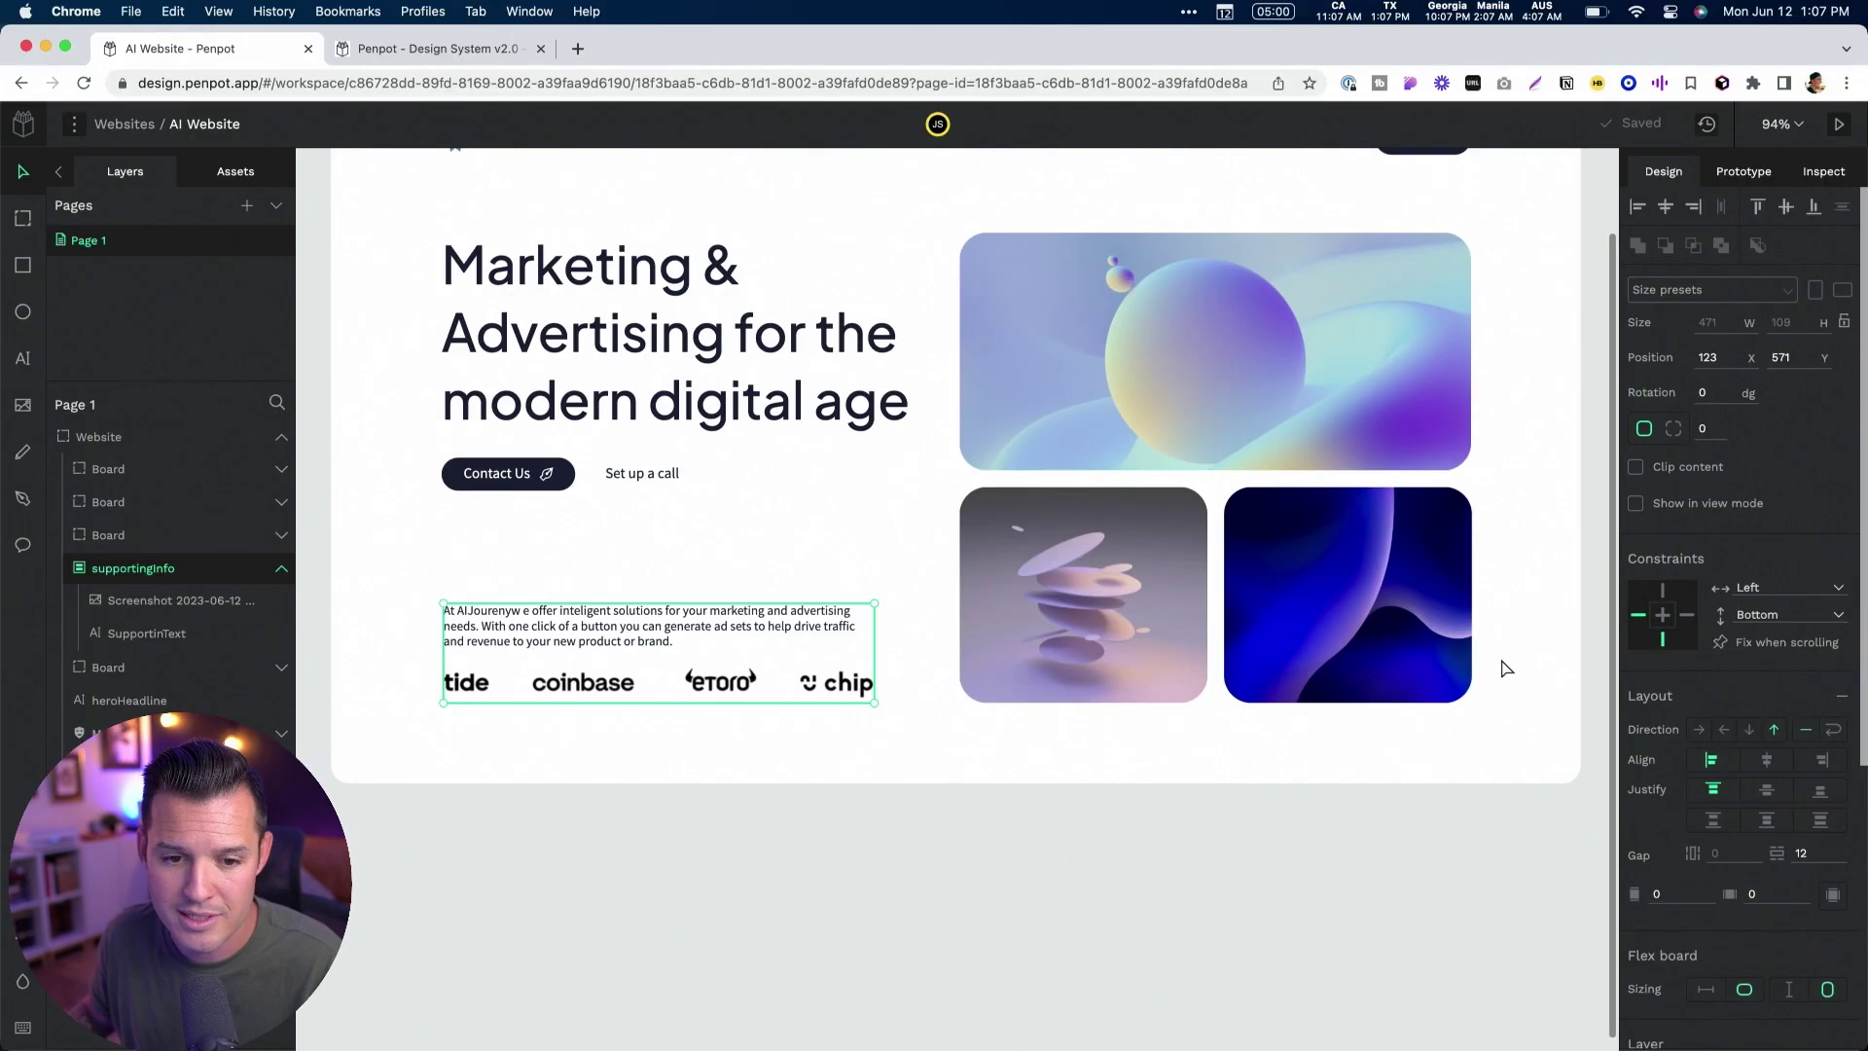
scroll(1302, 709, "down", 2)
left_click(1076, 737)
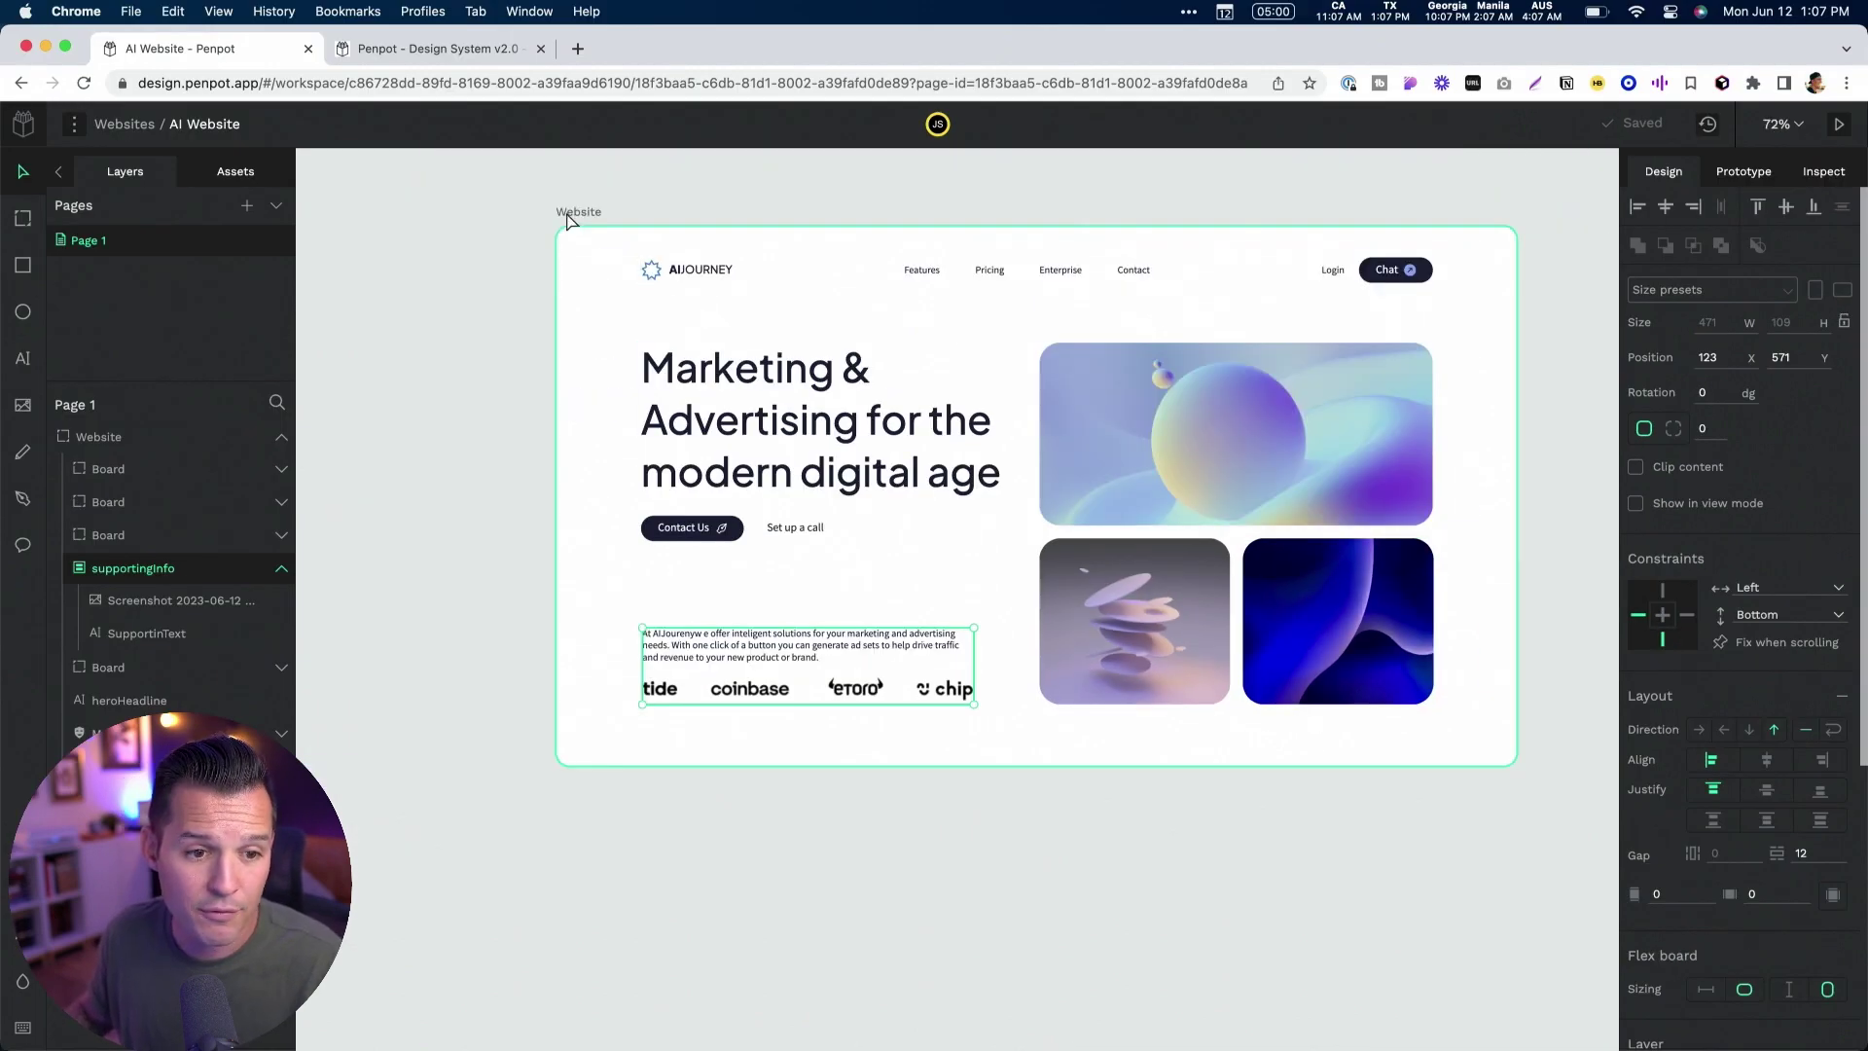
left_click_drag(1102, 763, 1100, 989)
key("ctrl+z")
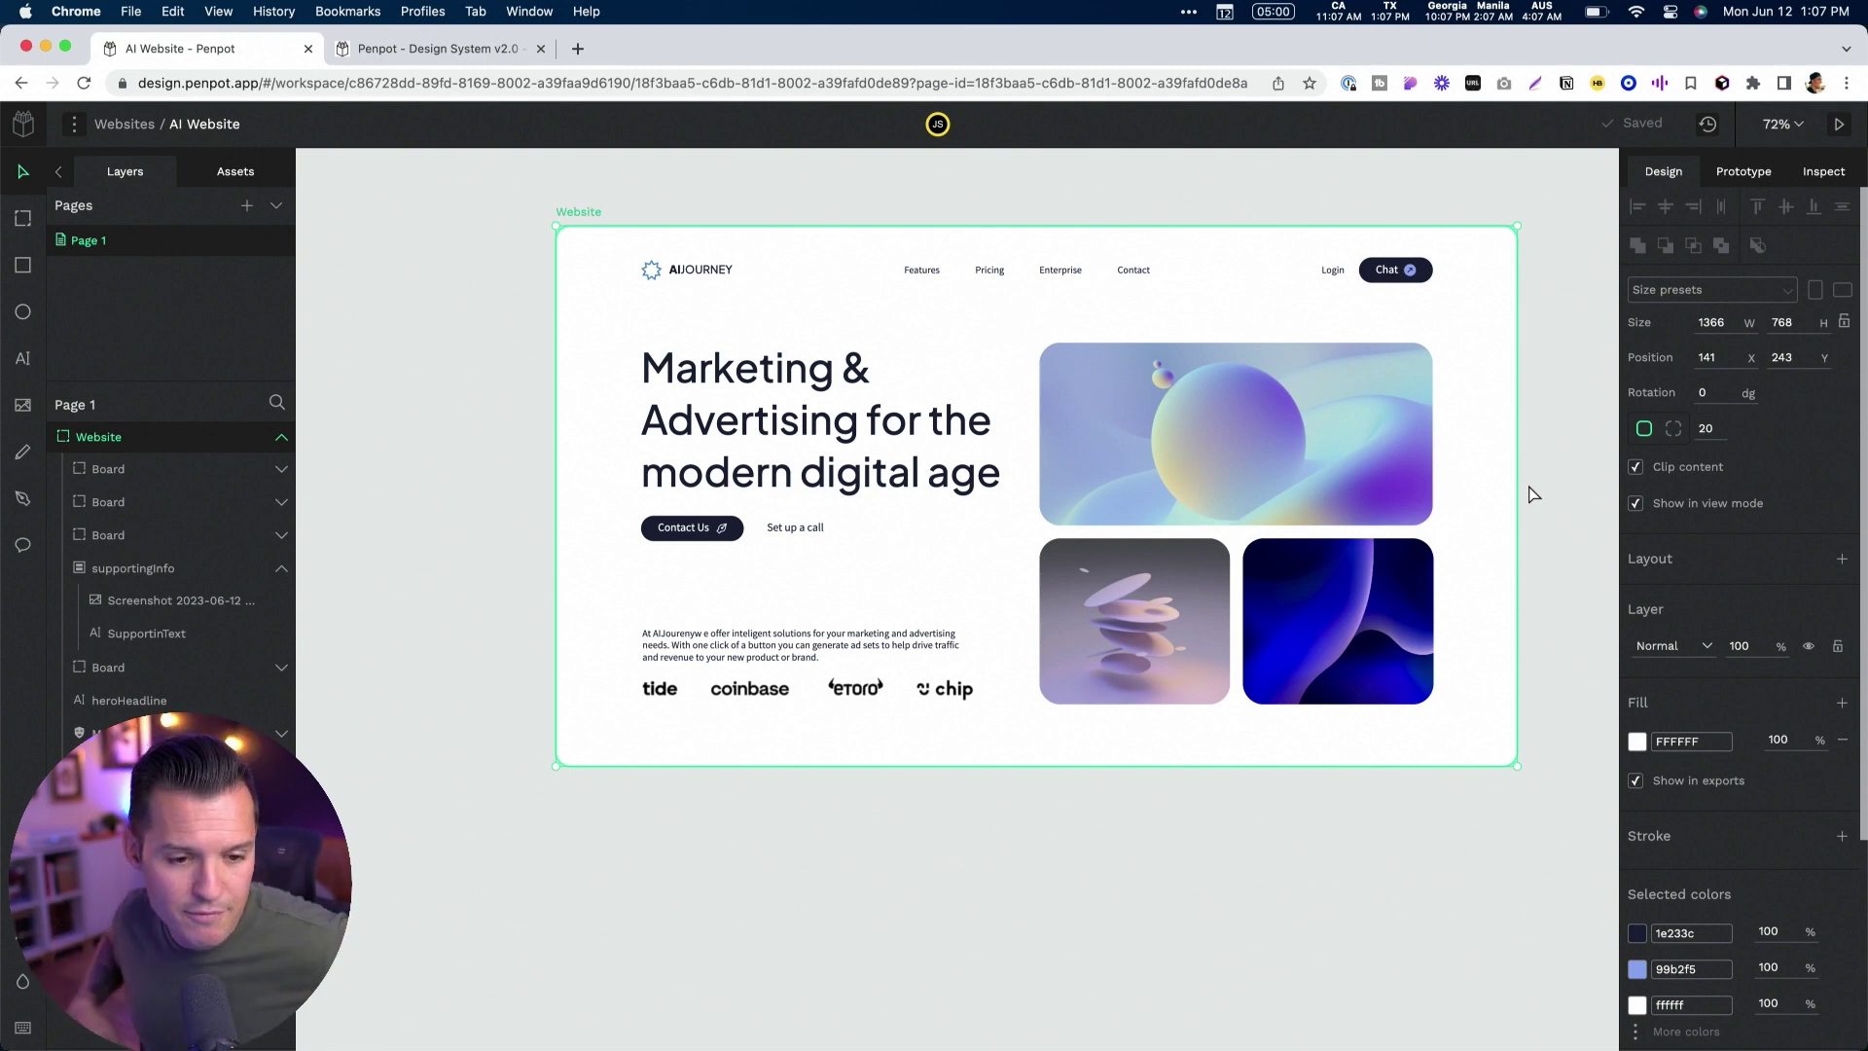
Add a flex layout to the board holding Contact Us and Set up a call
scroll(1530, 493, "up", 4)
scroll(1211, 648, "down", 6)
scroll(1213, 649, "up", 2)
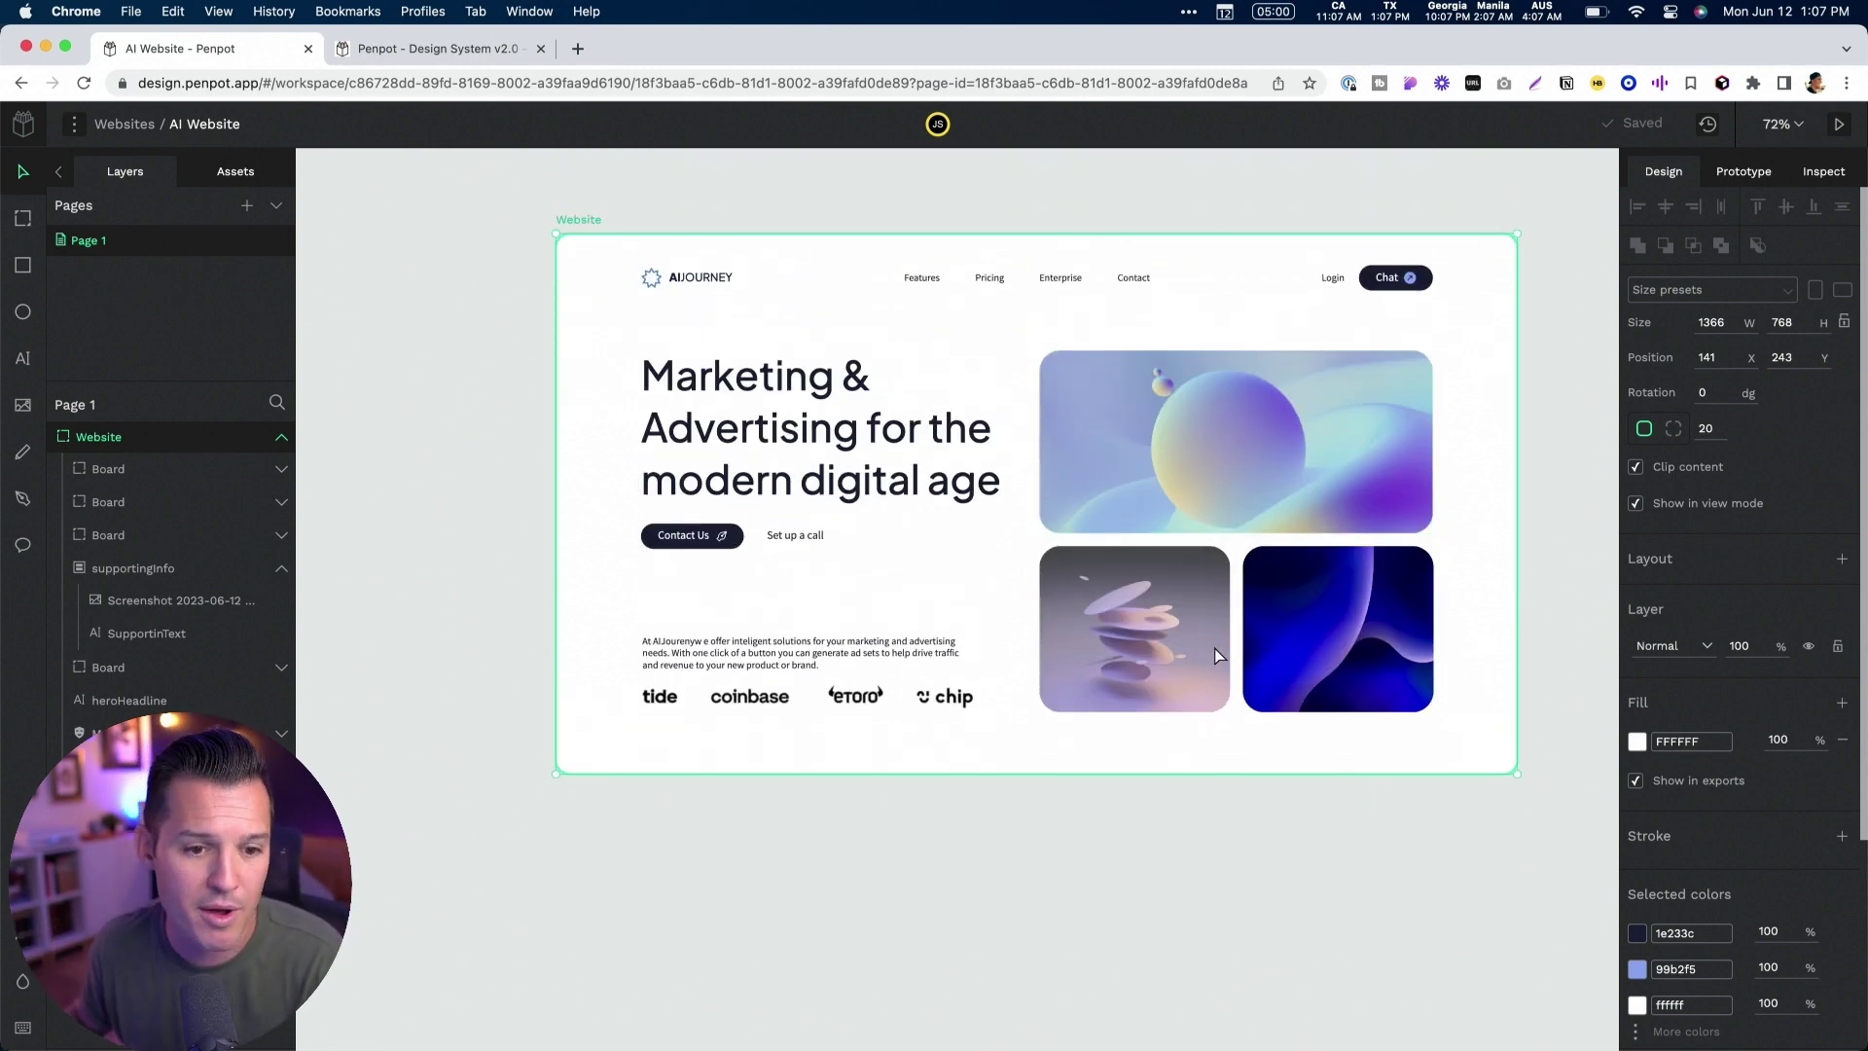
left_click(779, 479)
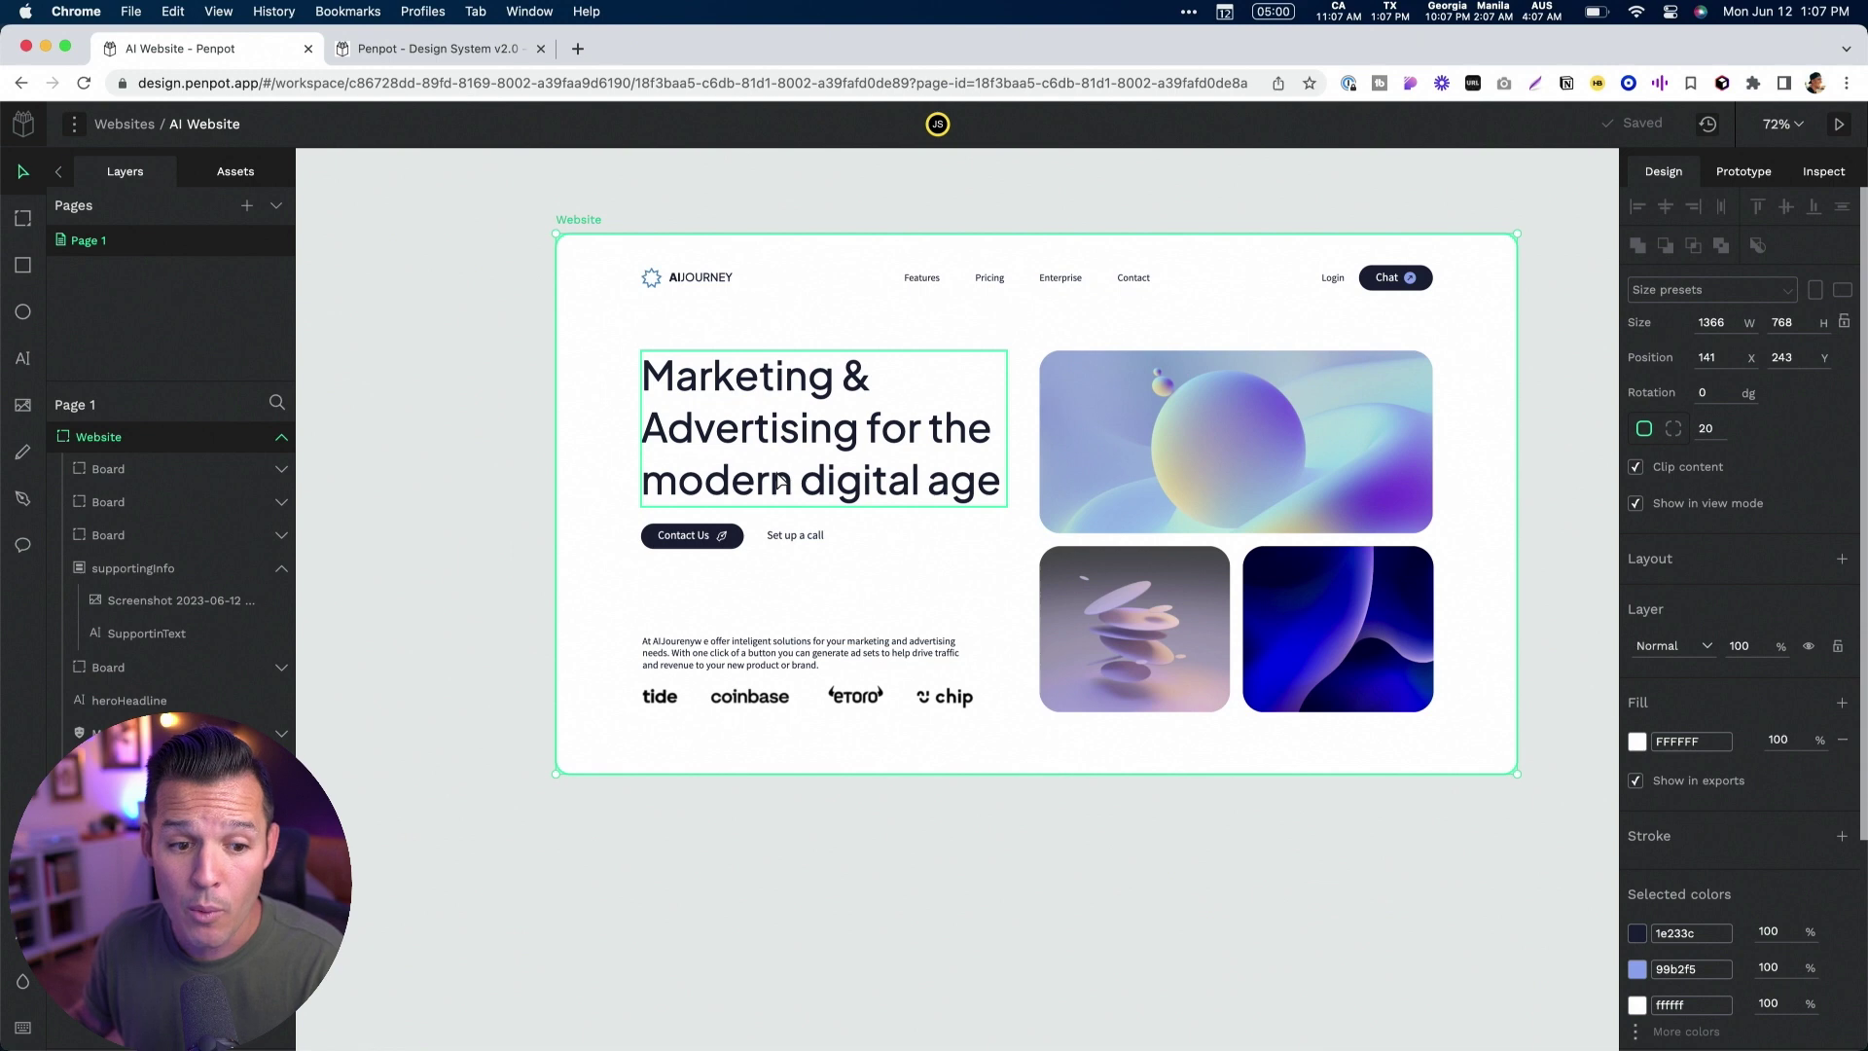
left_click(724, 541)
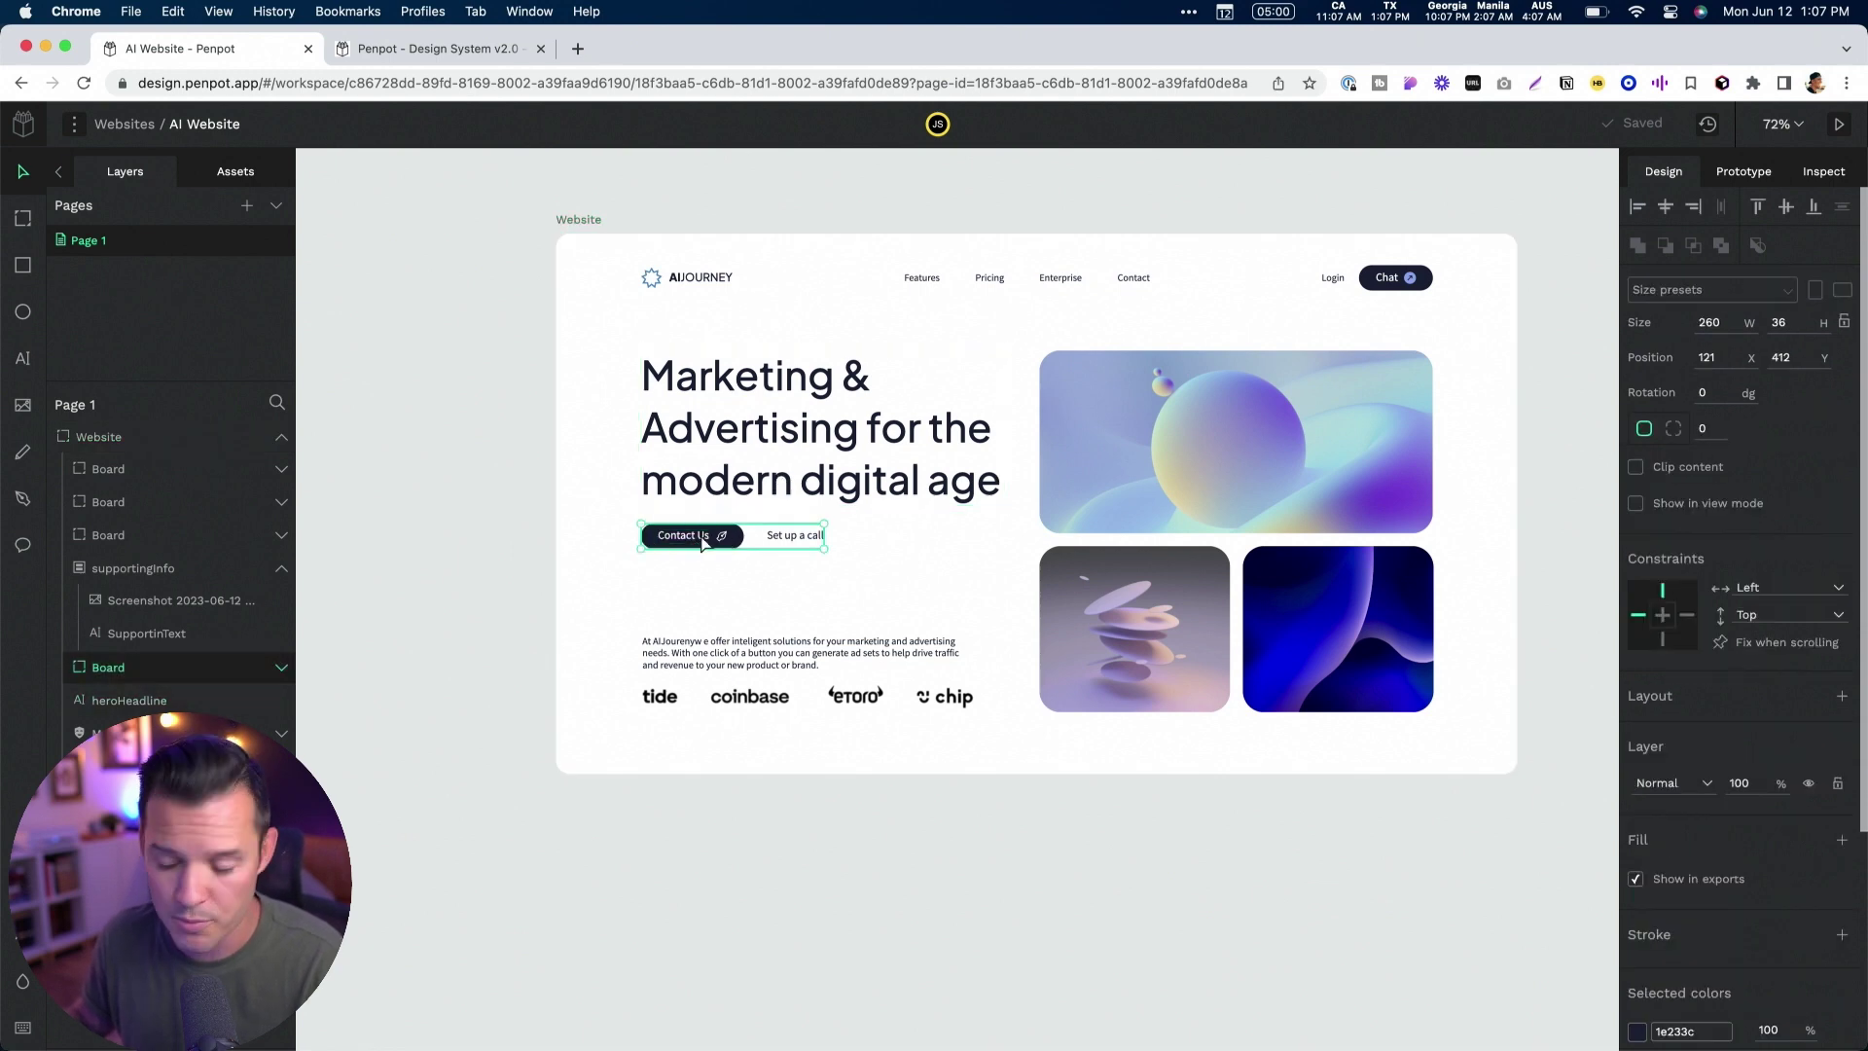
scroll(693, 540, "up", 5)
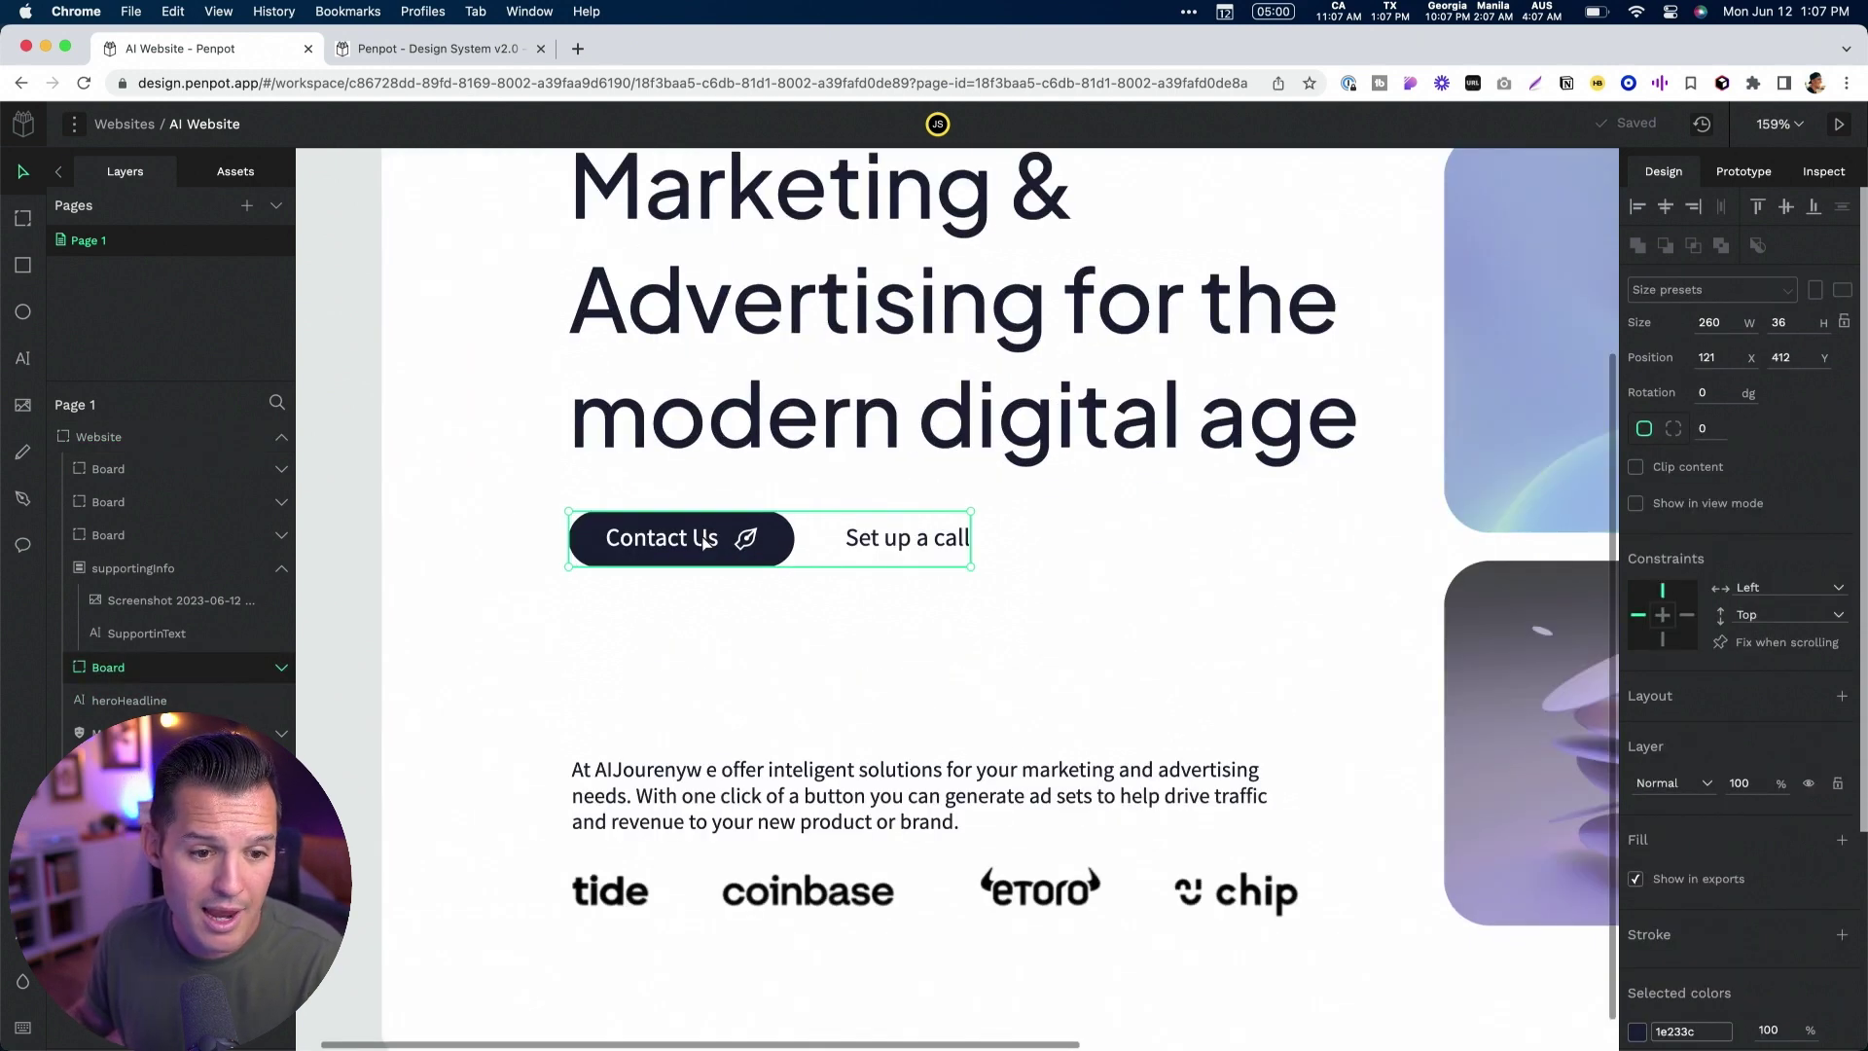
double_click(705, 541)
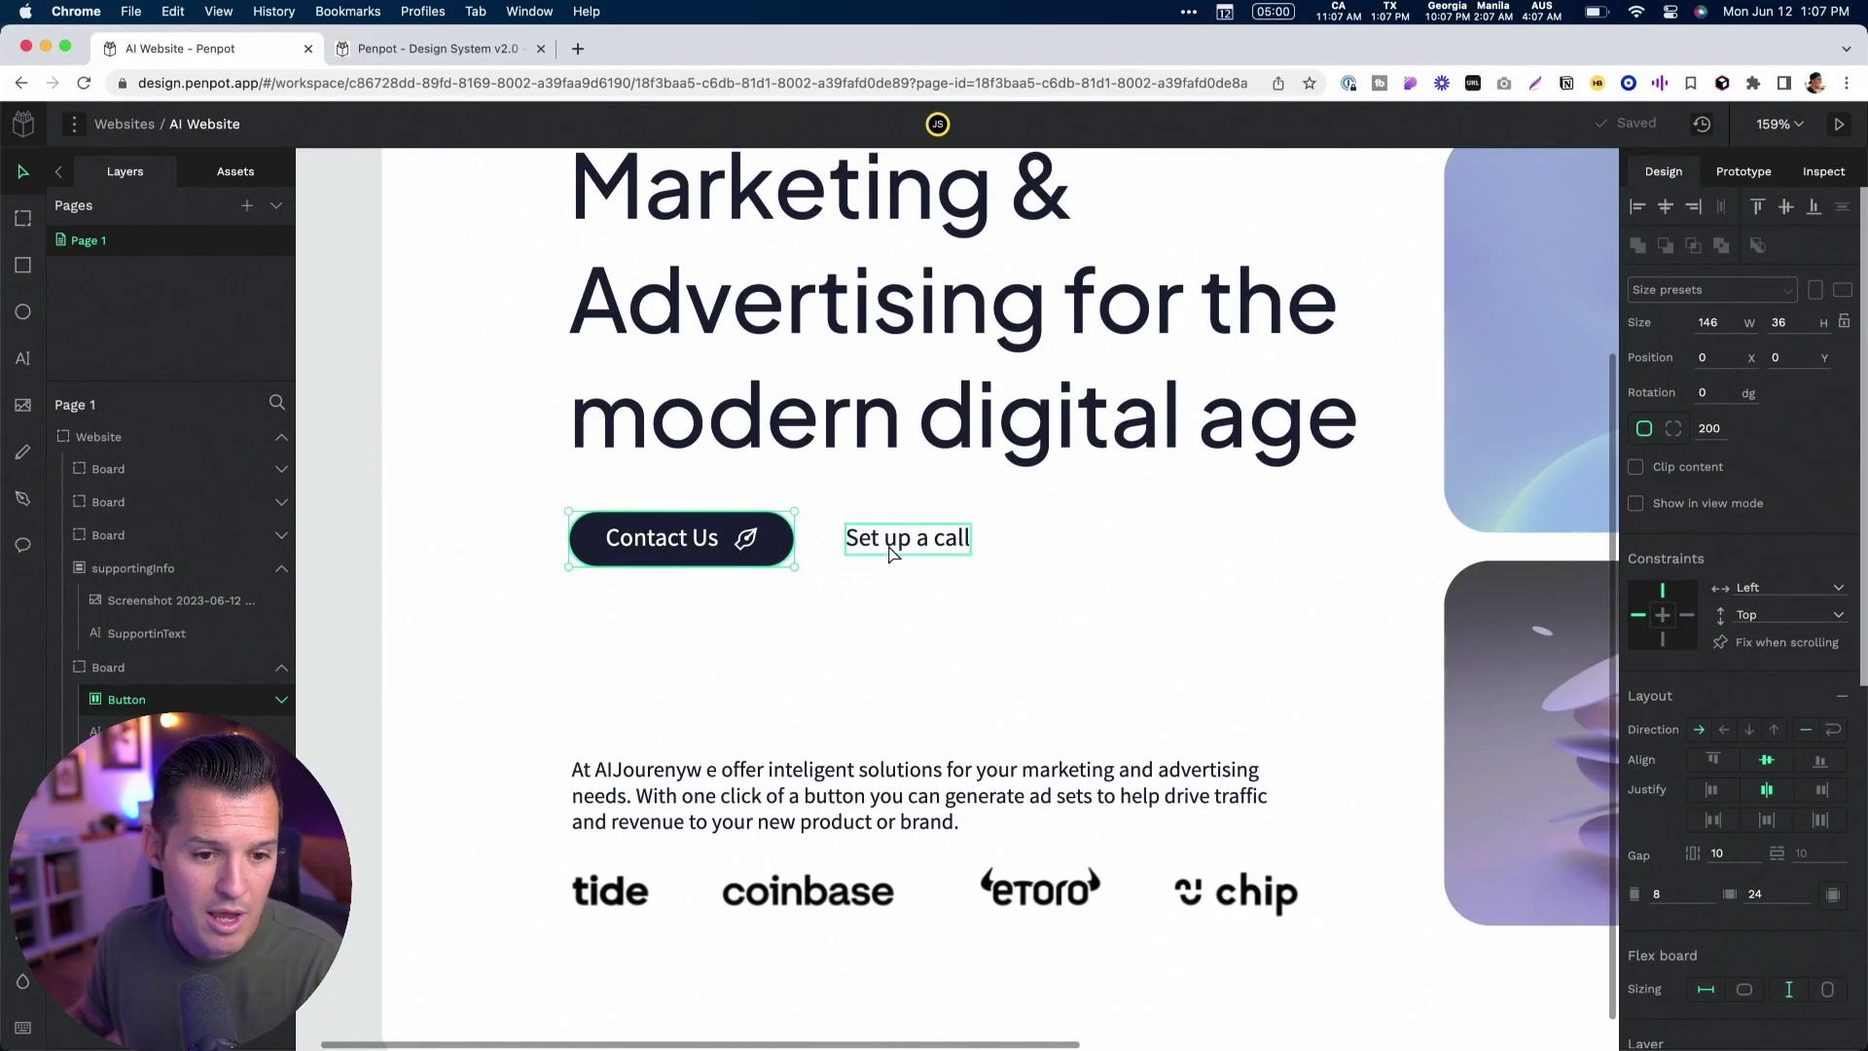
left_click(893, 551)
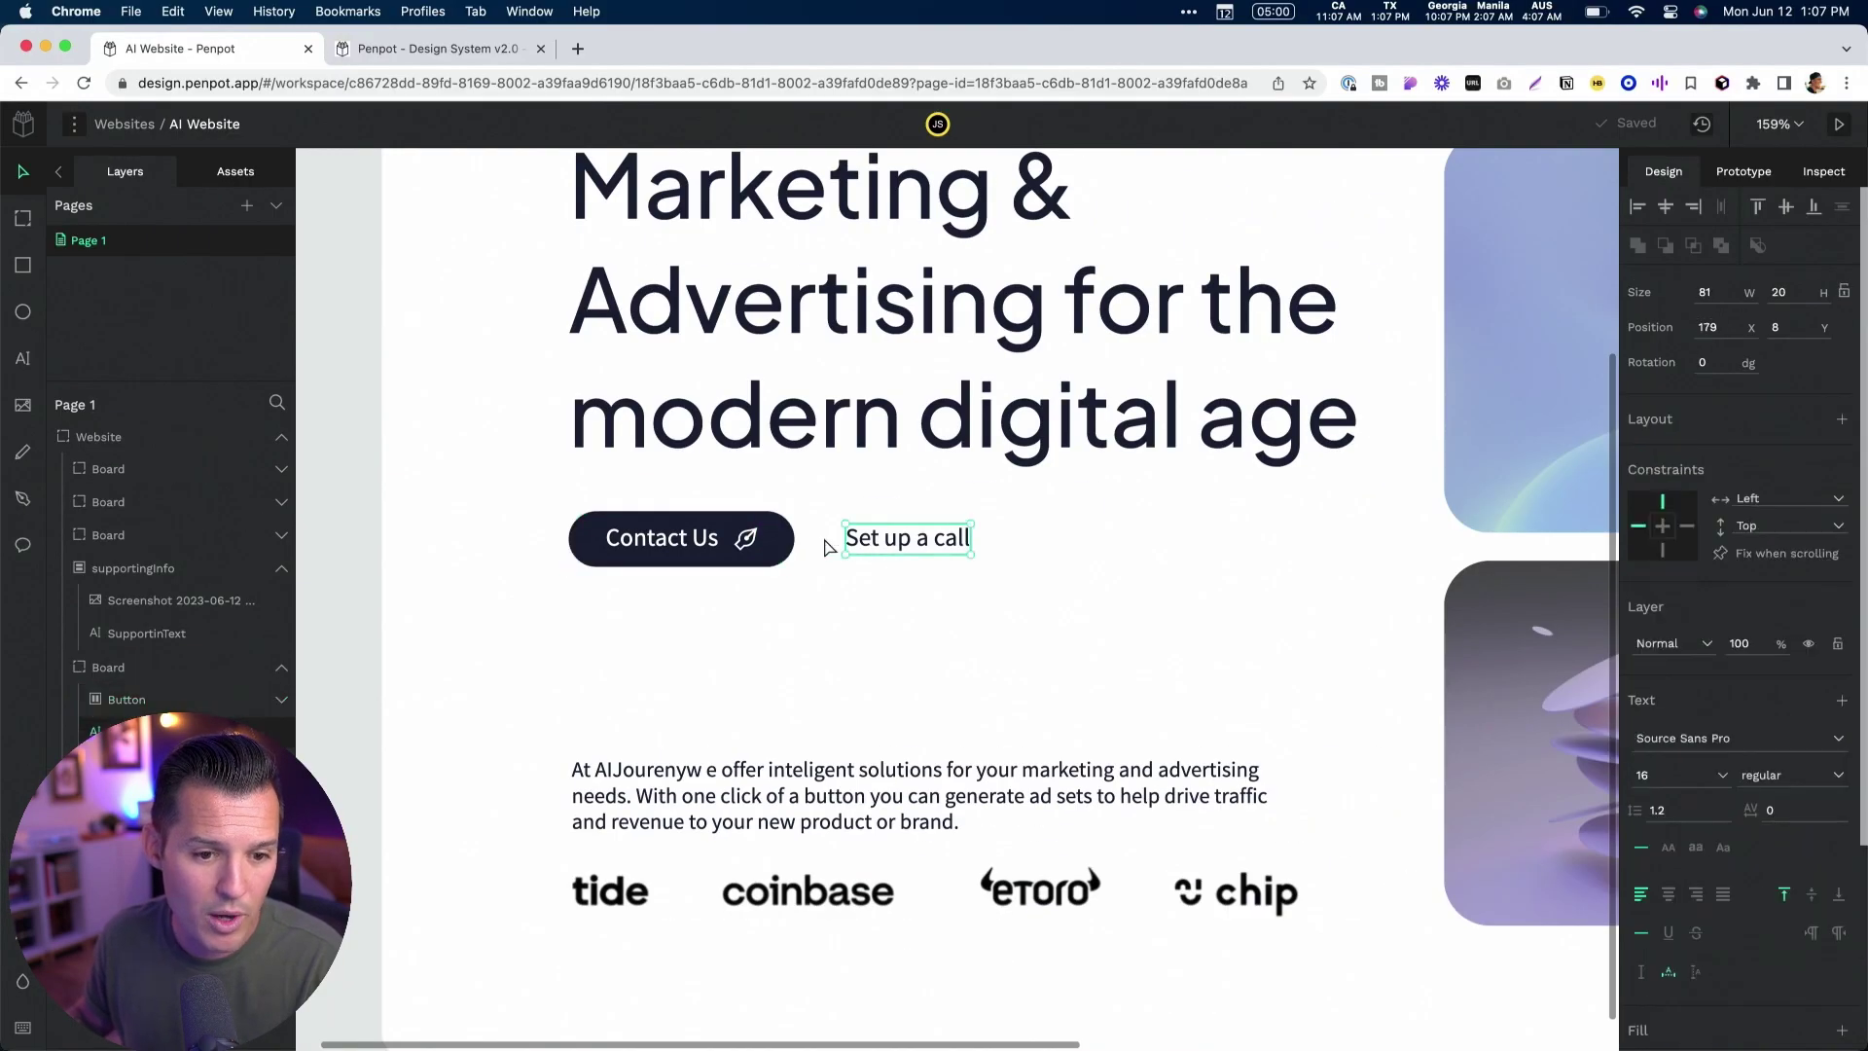
left_click(736, 543, "shift")
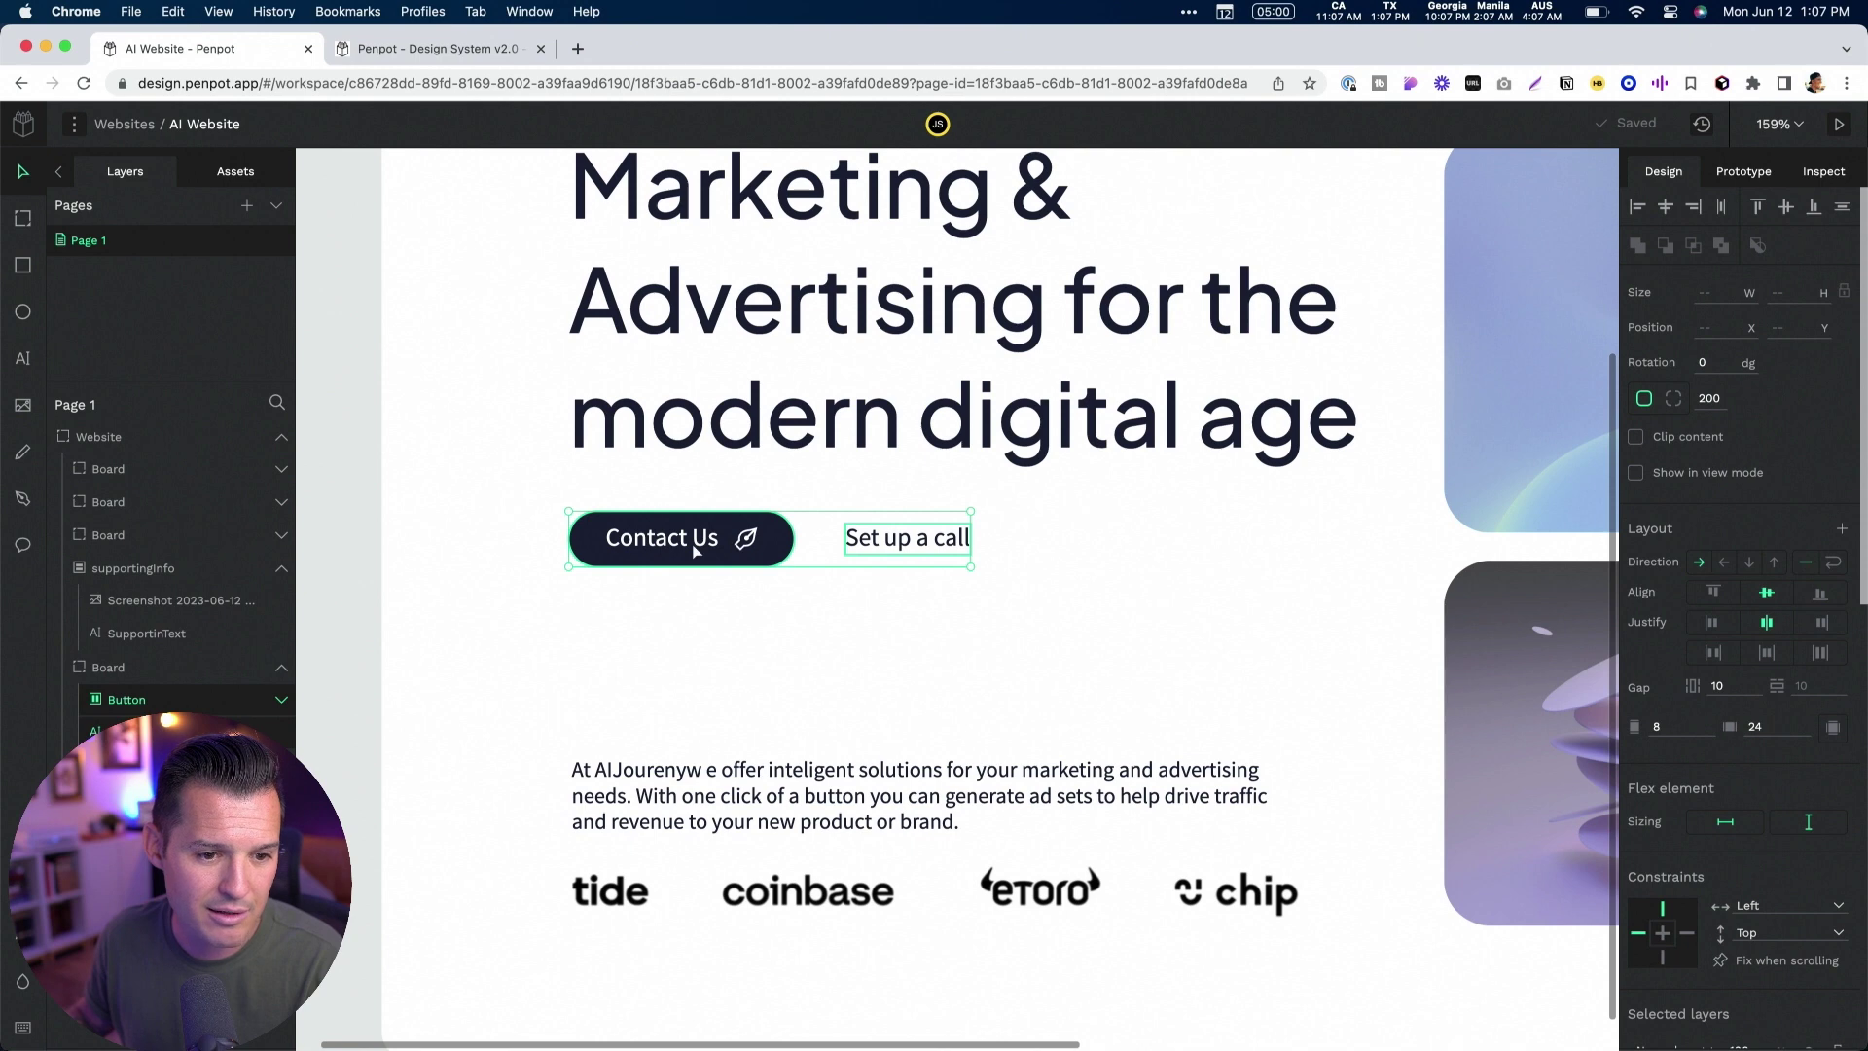
left_click(92, 668)
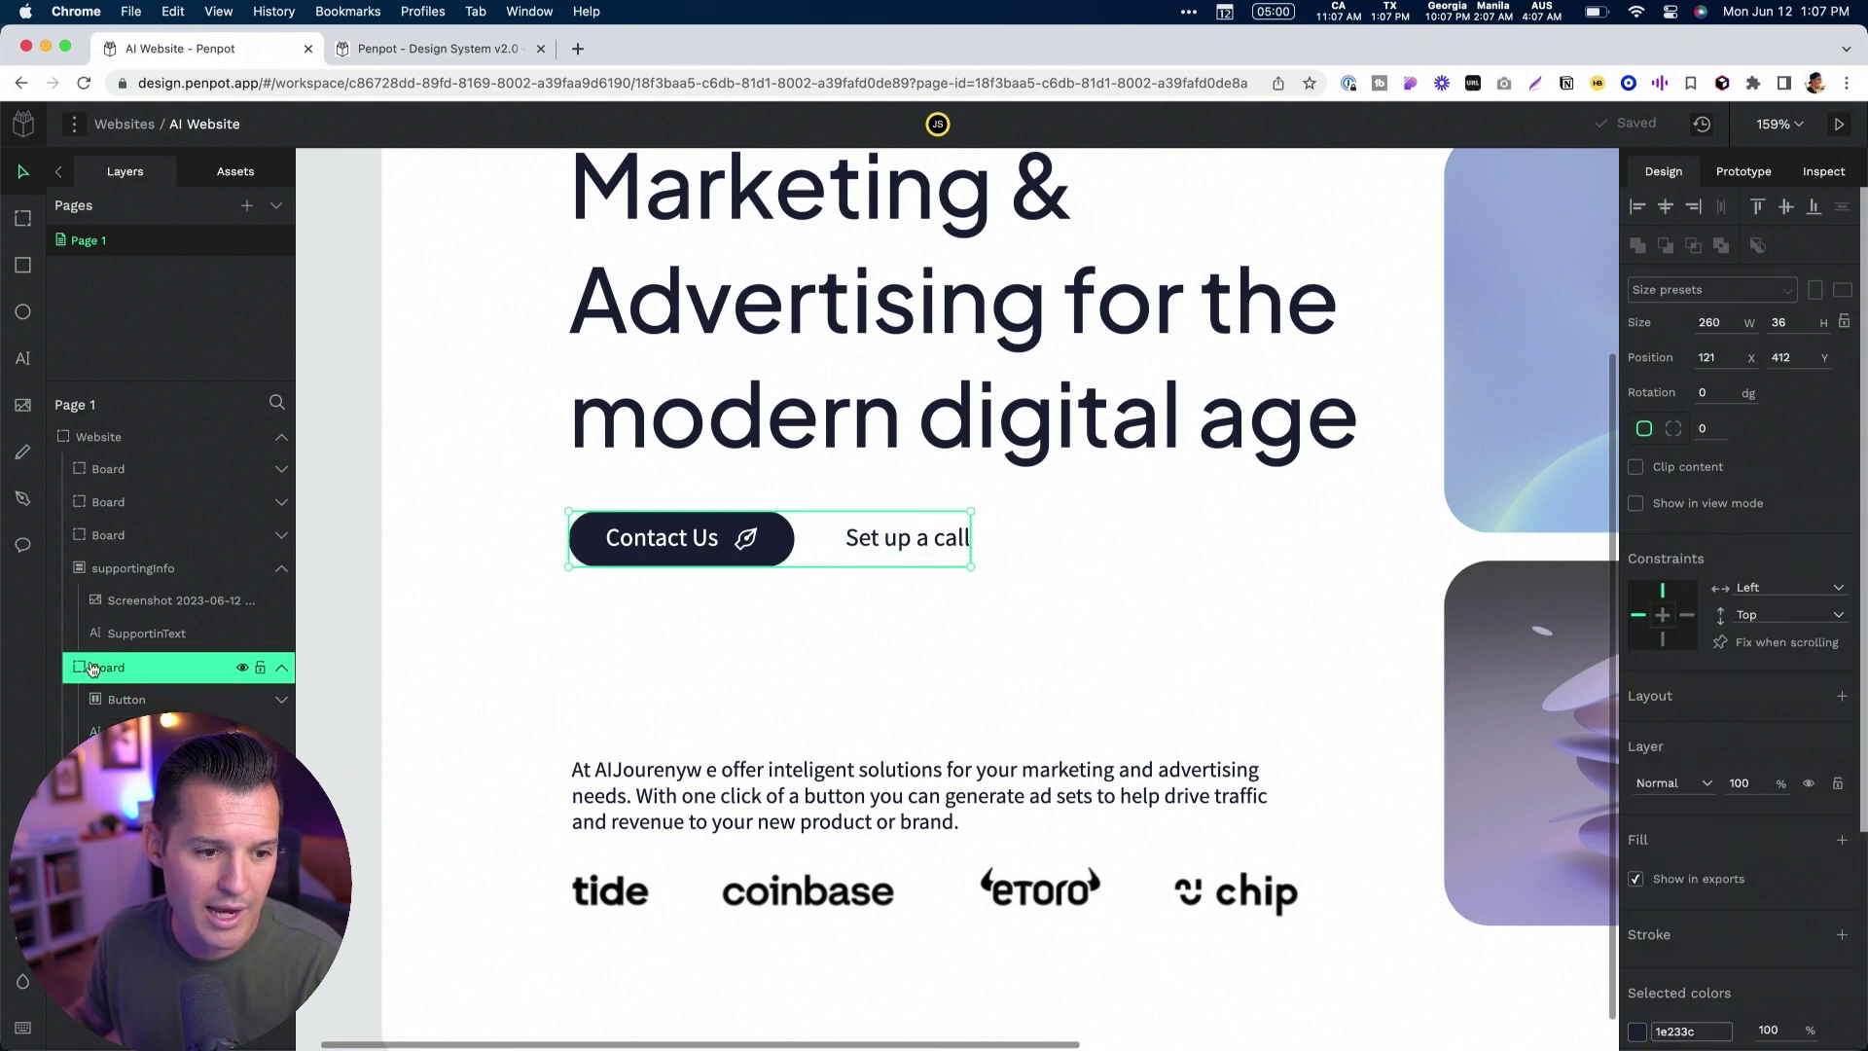
right_click(117, 671)
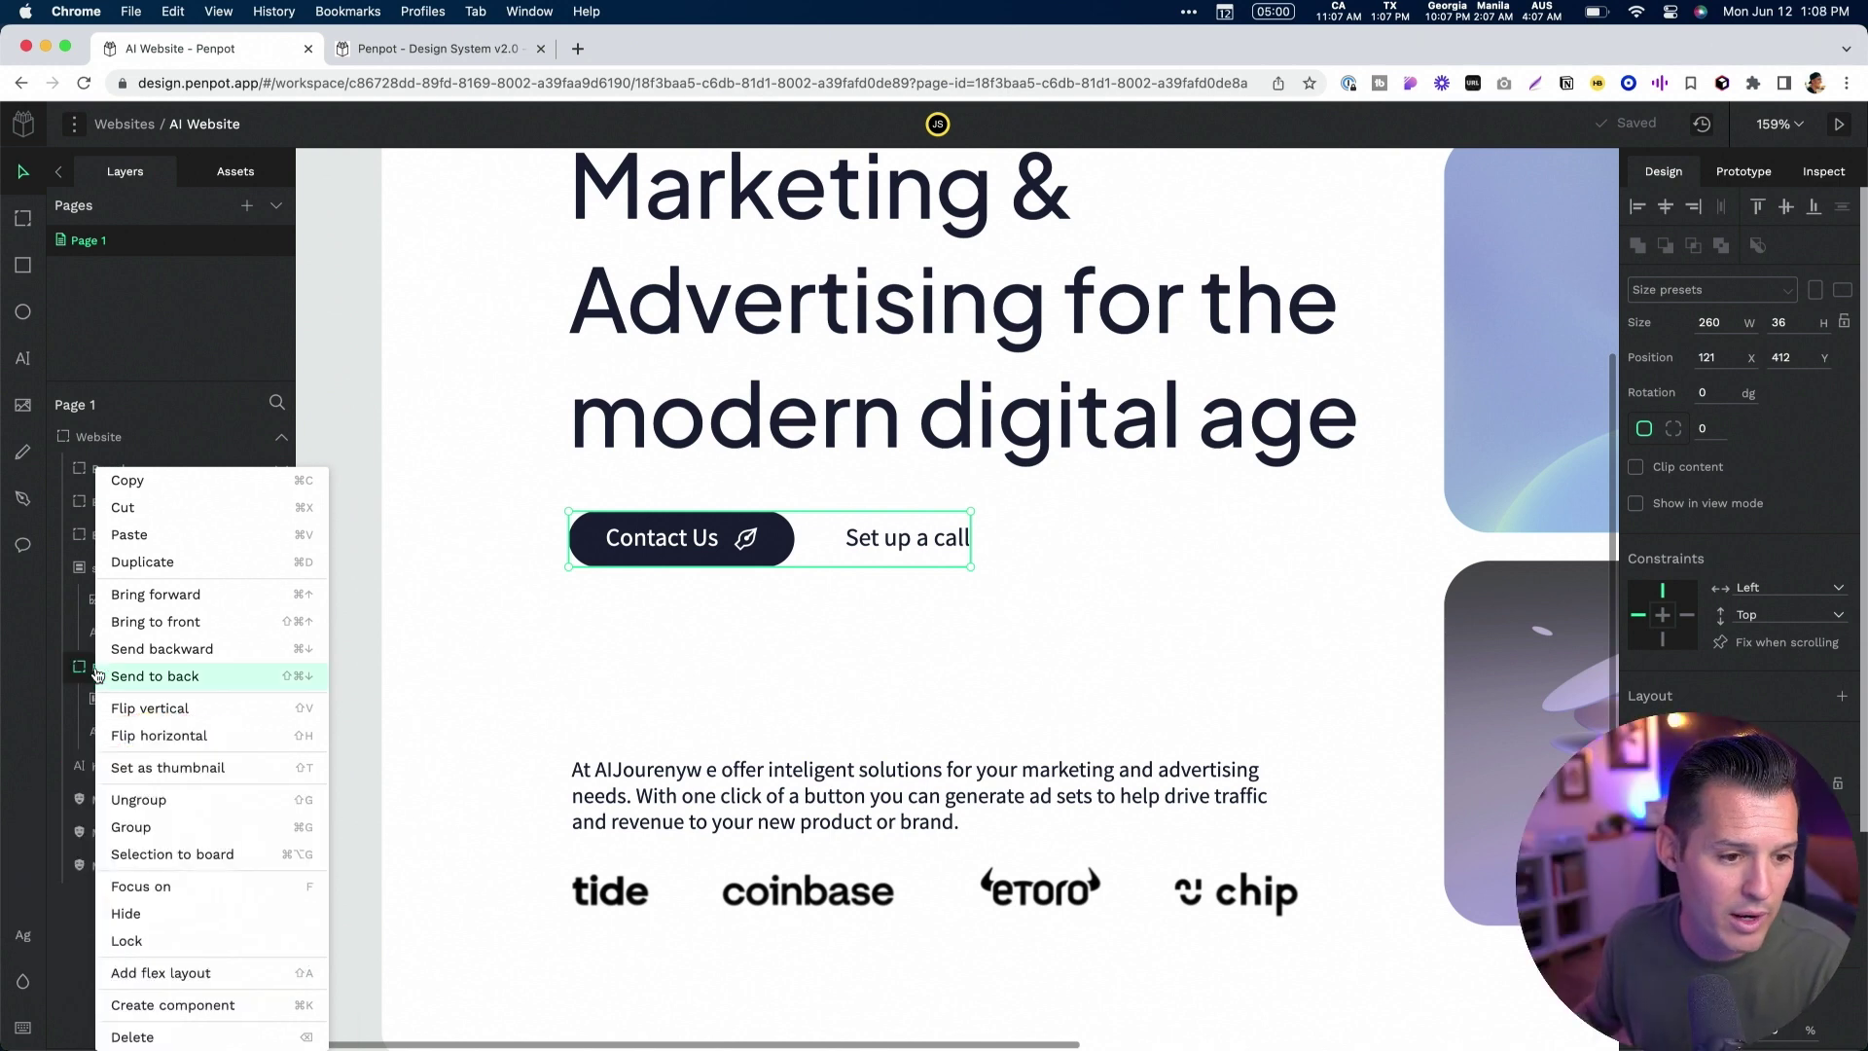
right_click(110, 669)
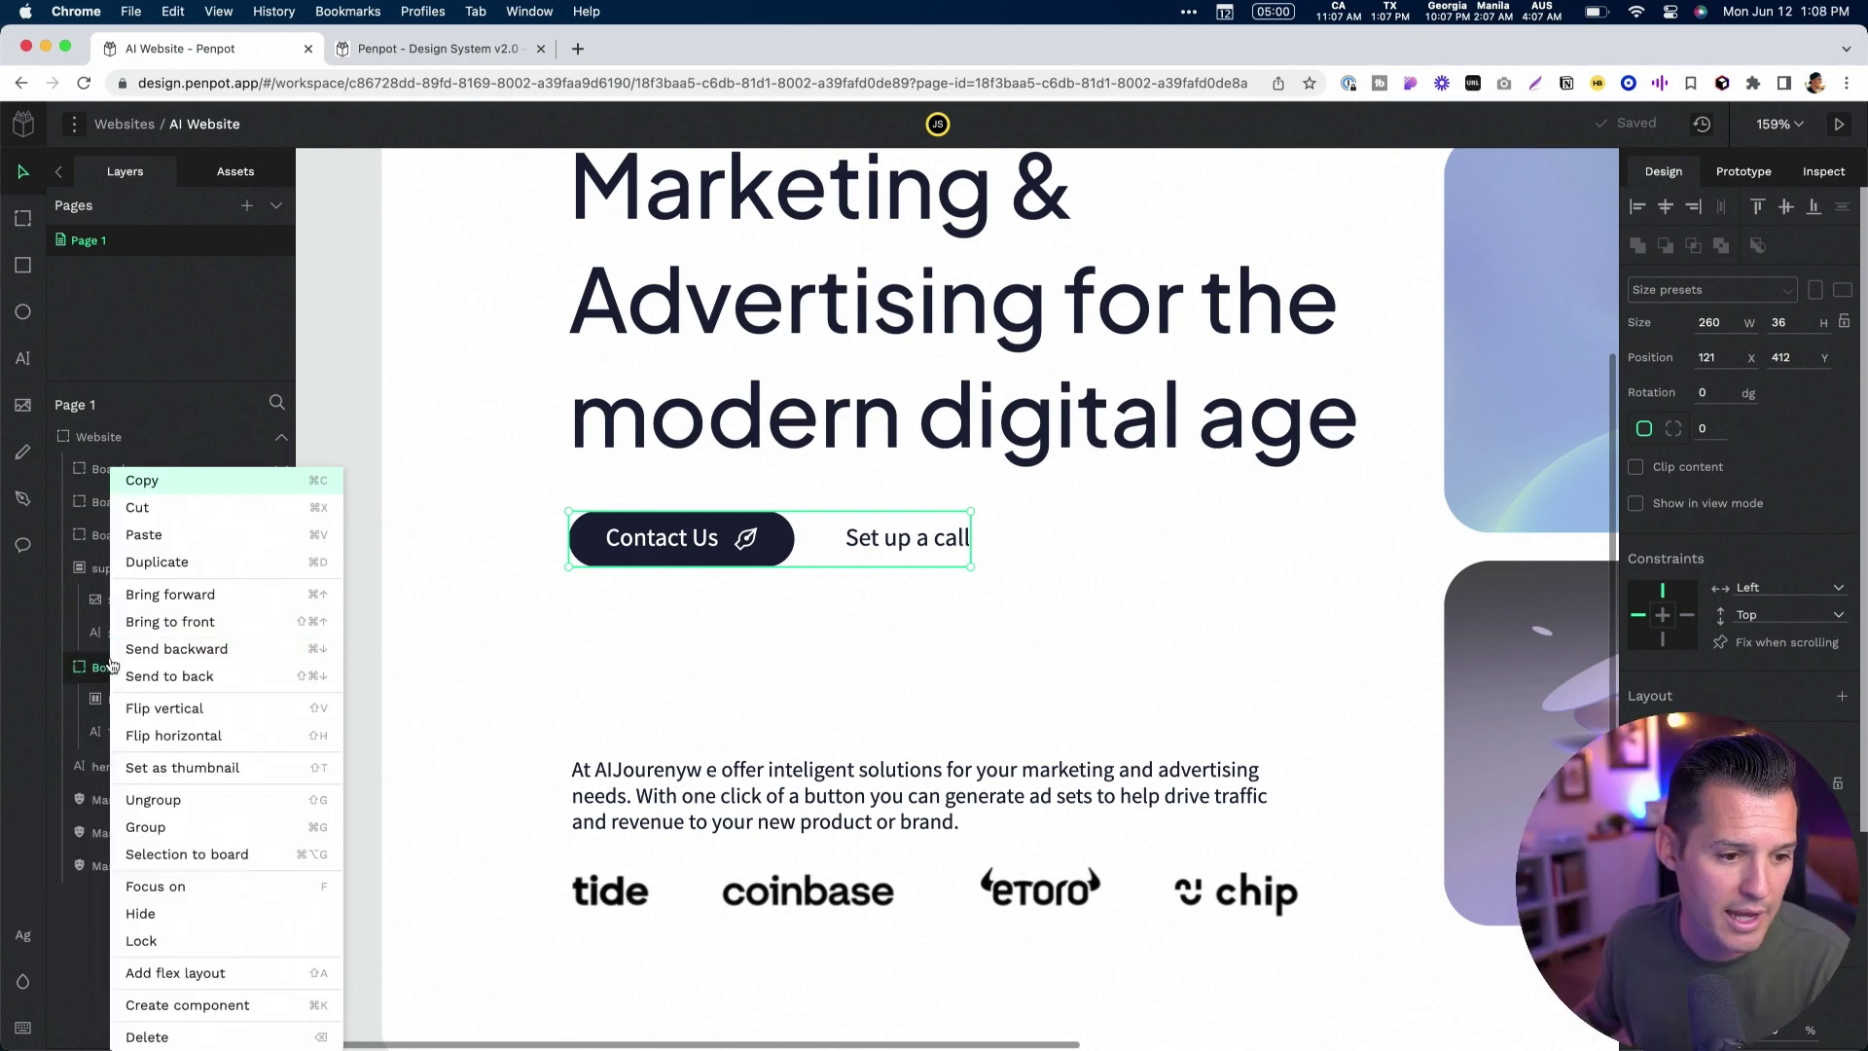
left_click(203, 973)
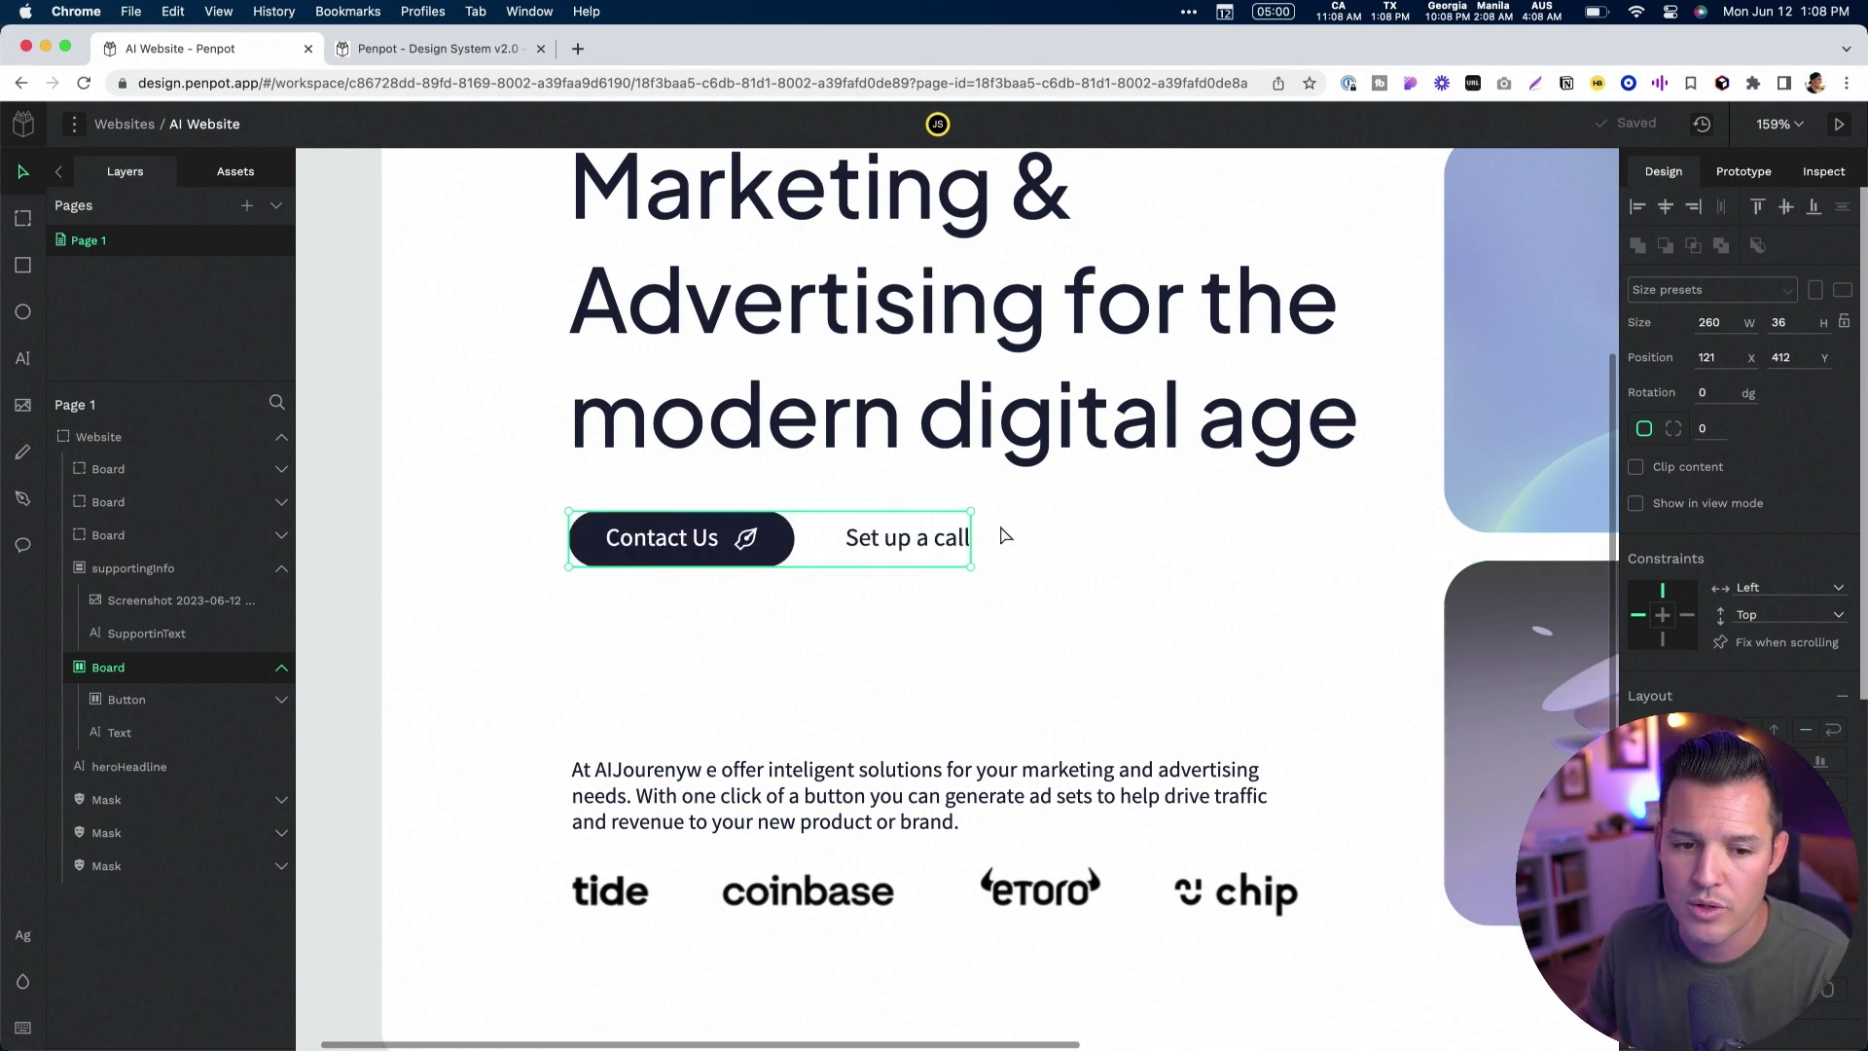
Narrow the buttons board to 171, enable wrap, and set the row gap to 10
left_click_drag(977, 541, 833, 540)
left_click(1833, 734)
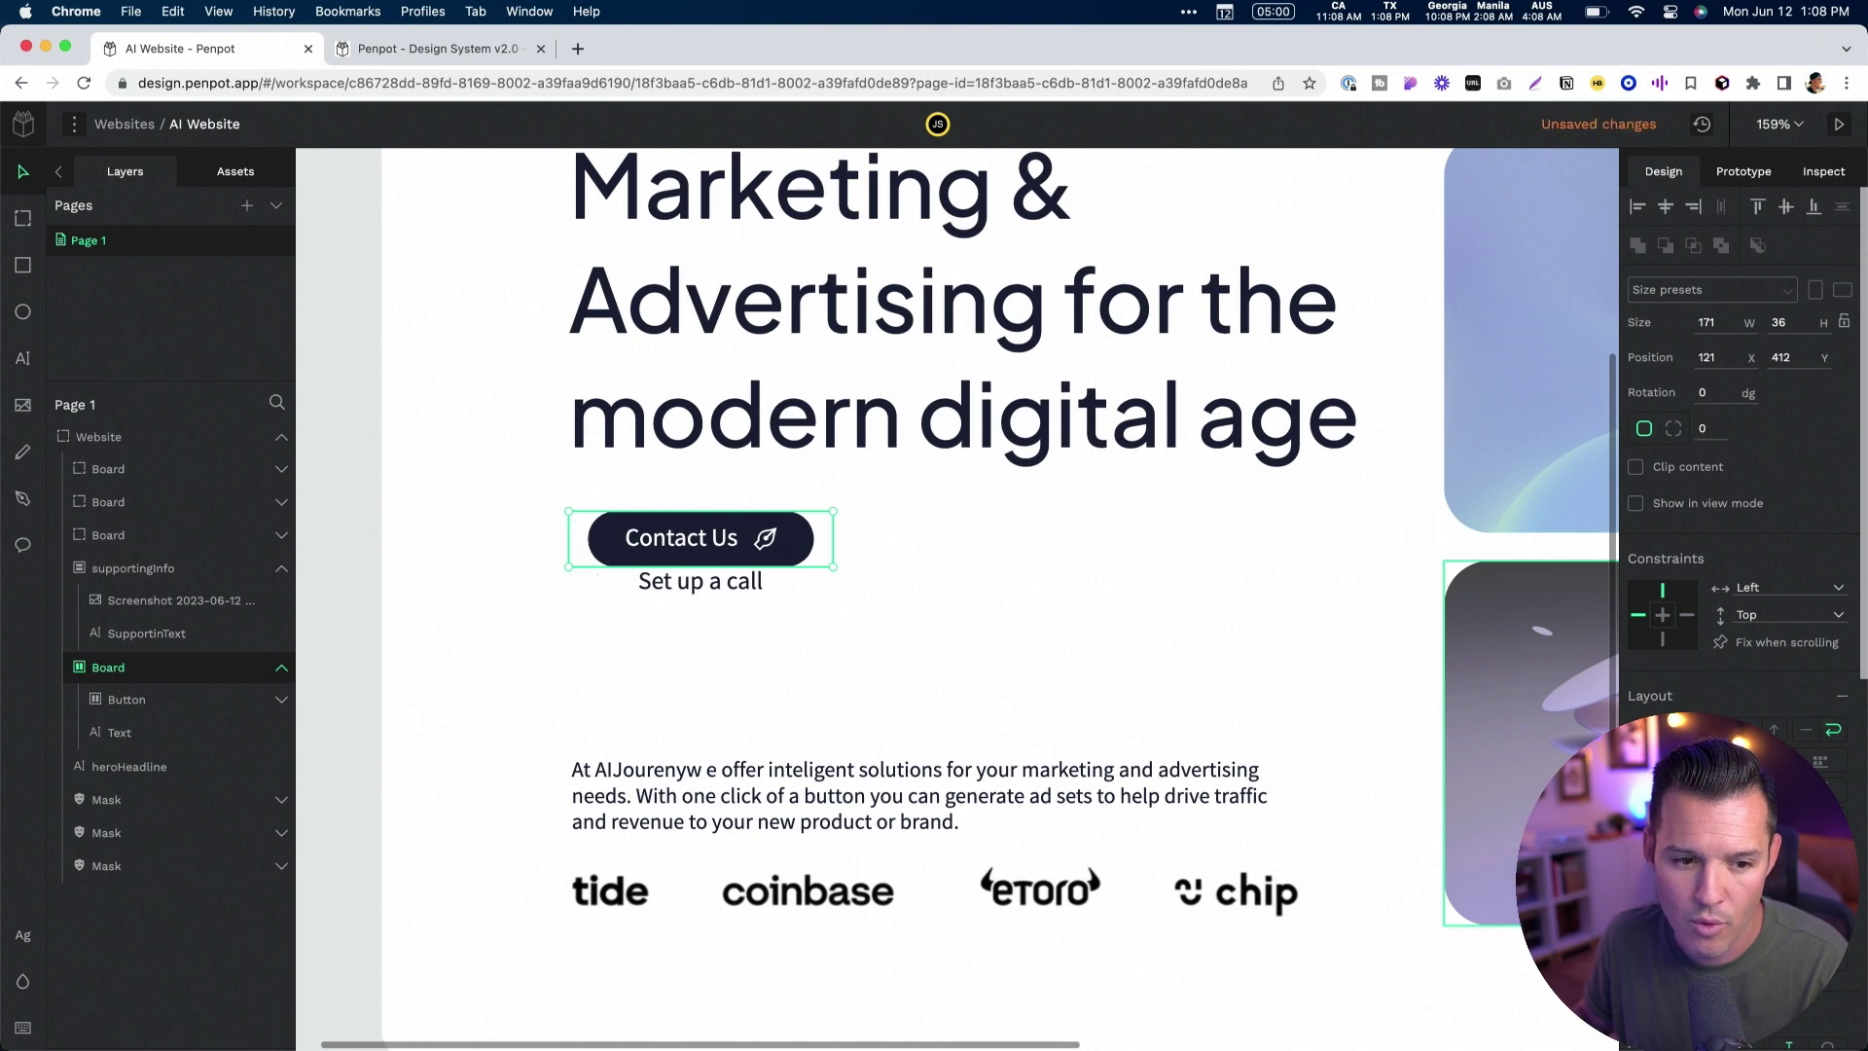
key("super+z")
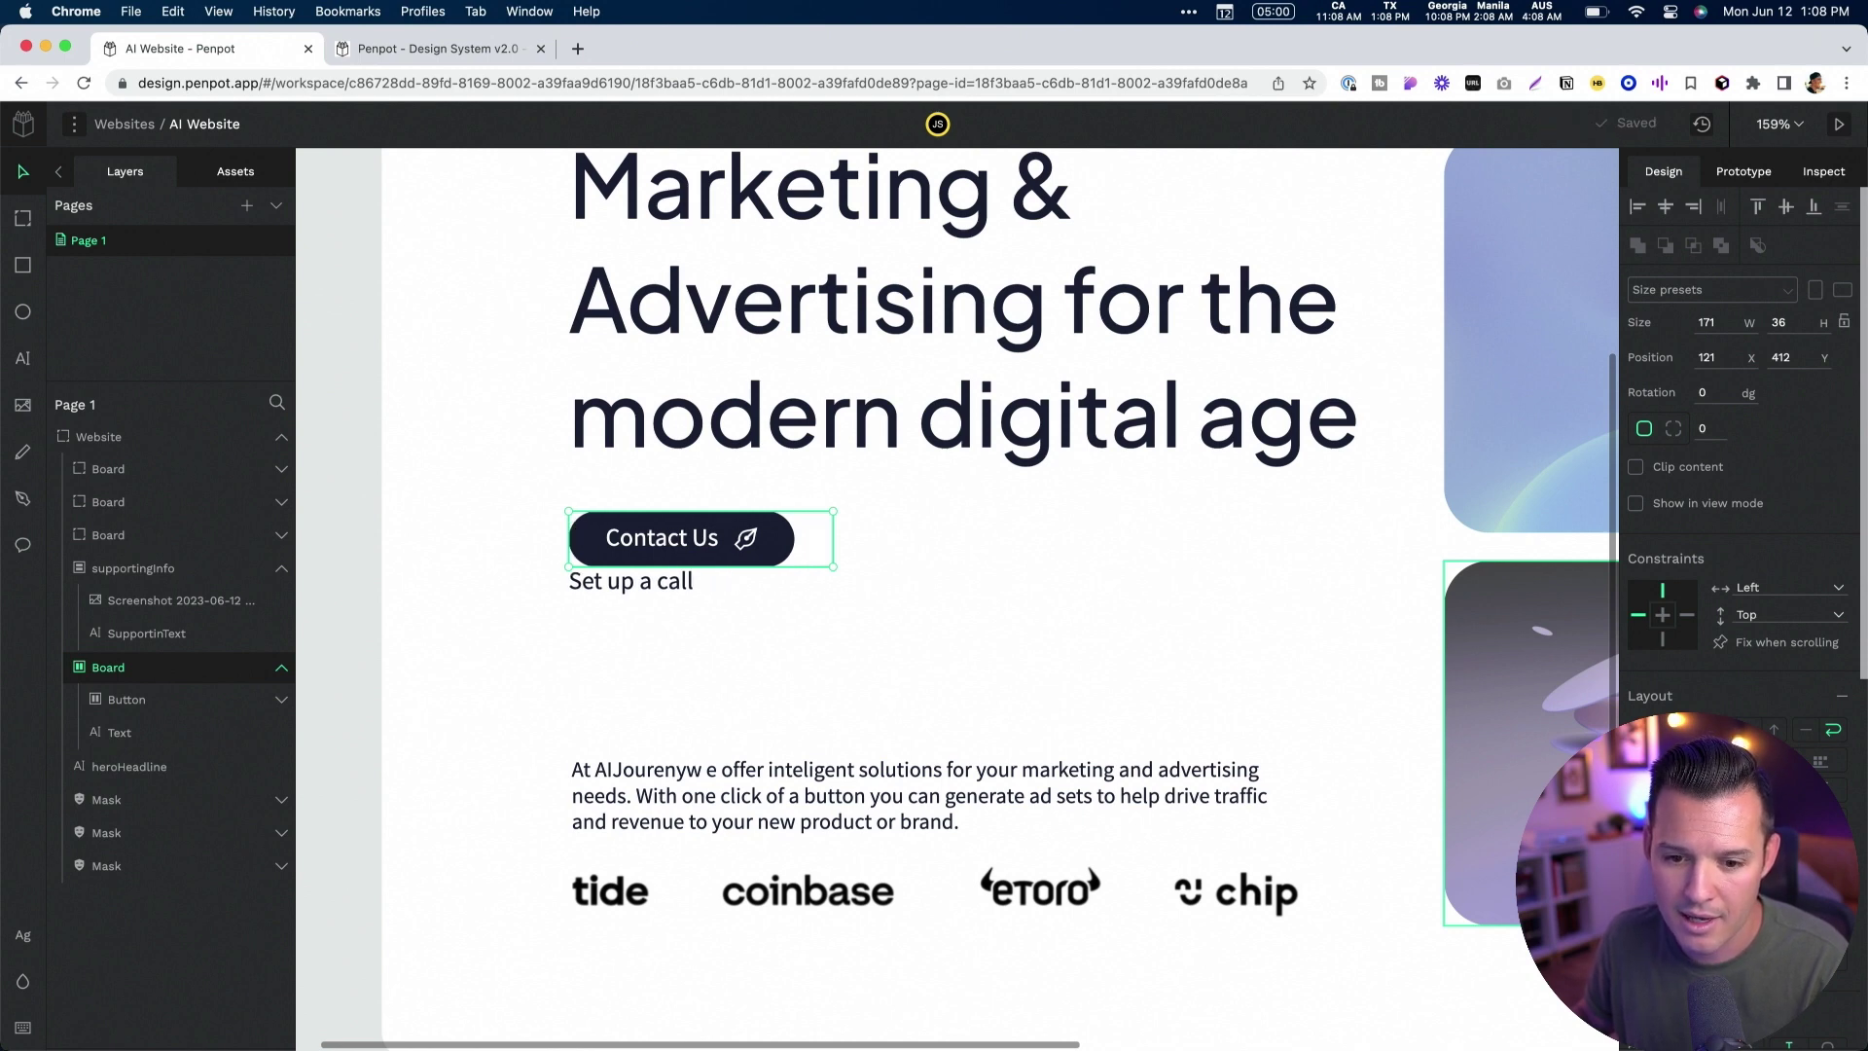
key("super+shift+z")
key("super+z")
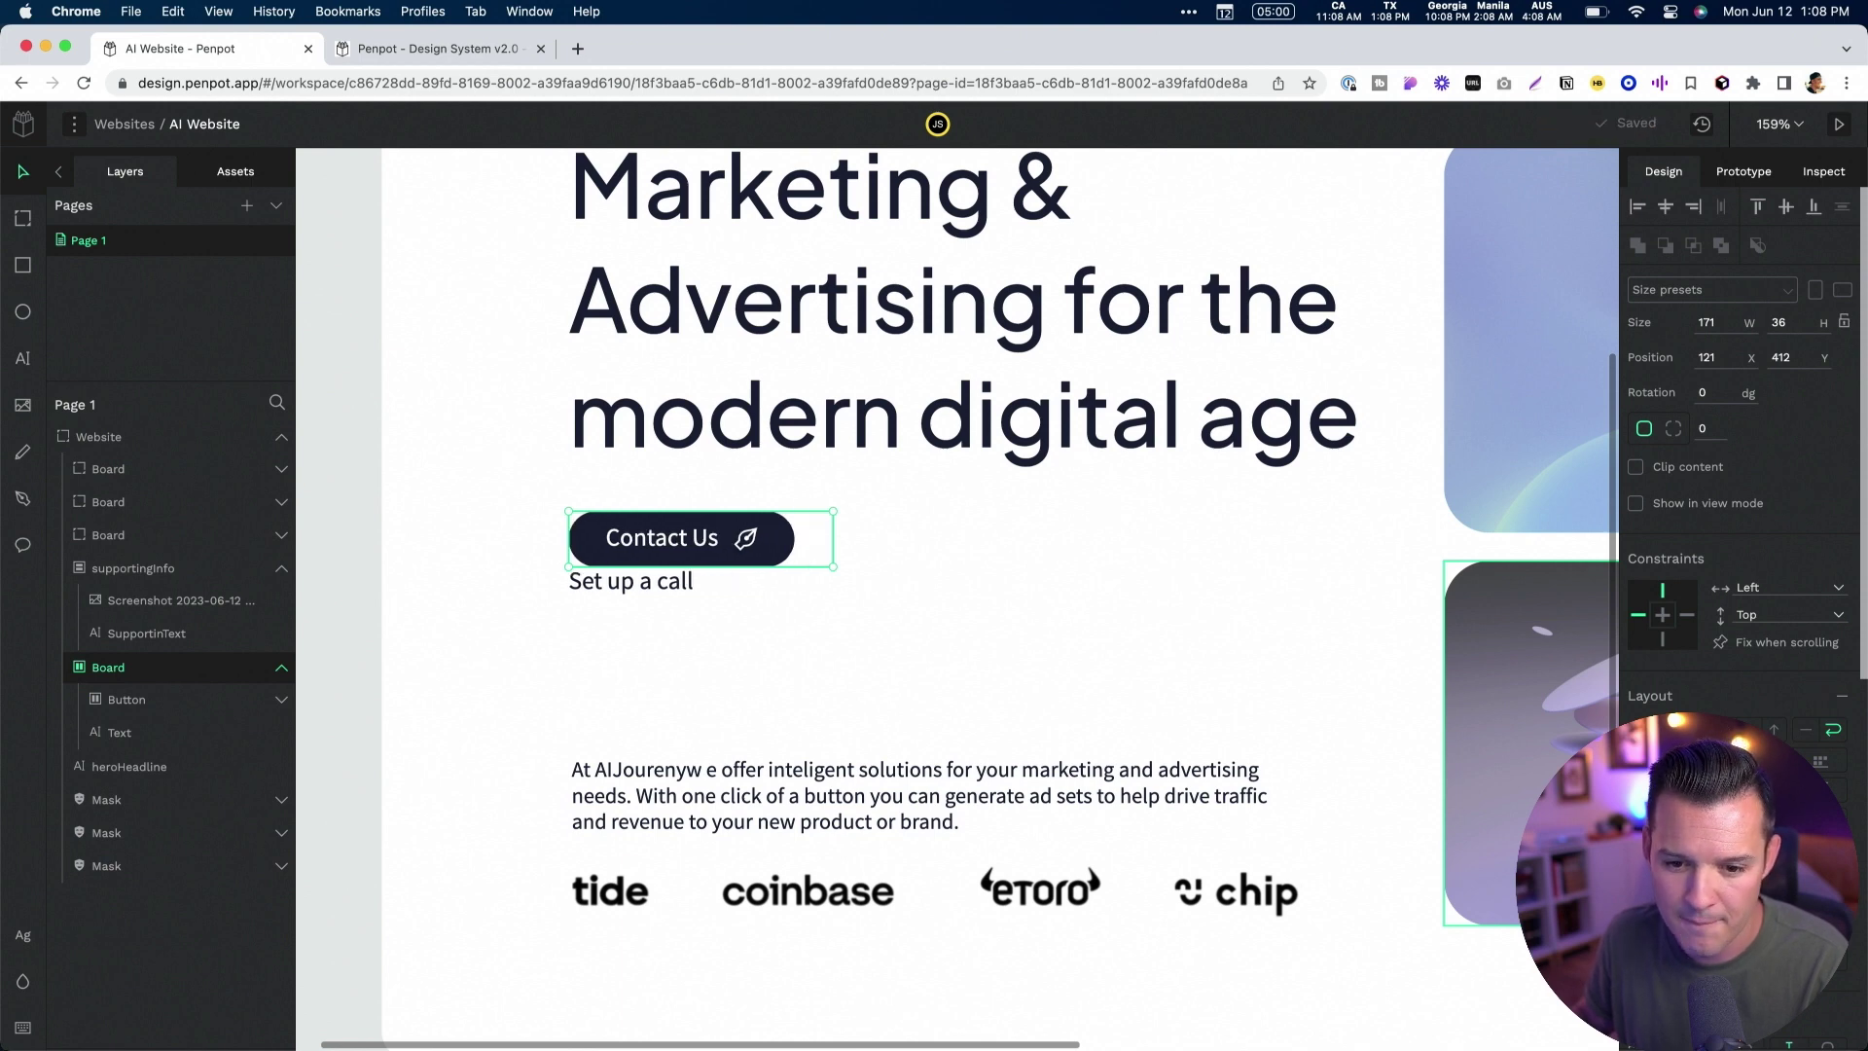
scroll(1832, 948, "down", 1)
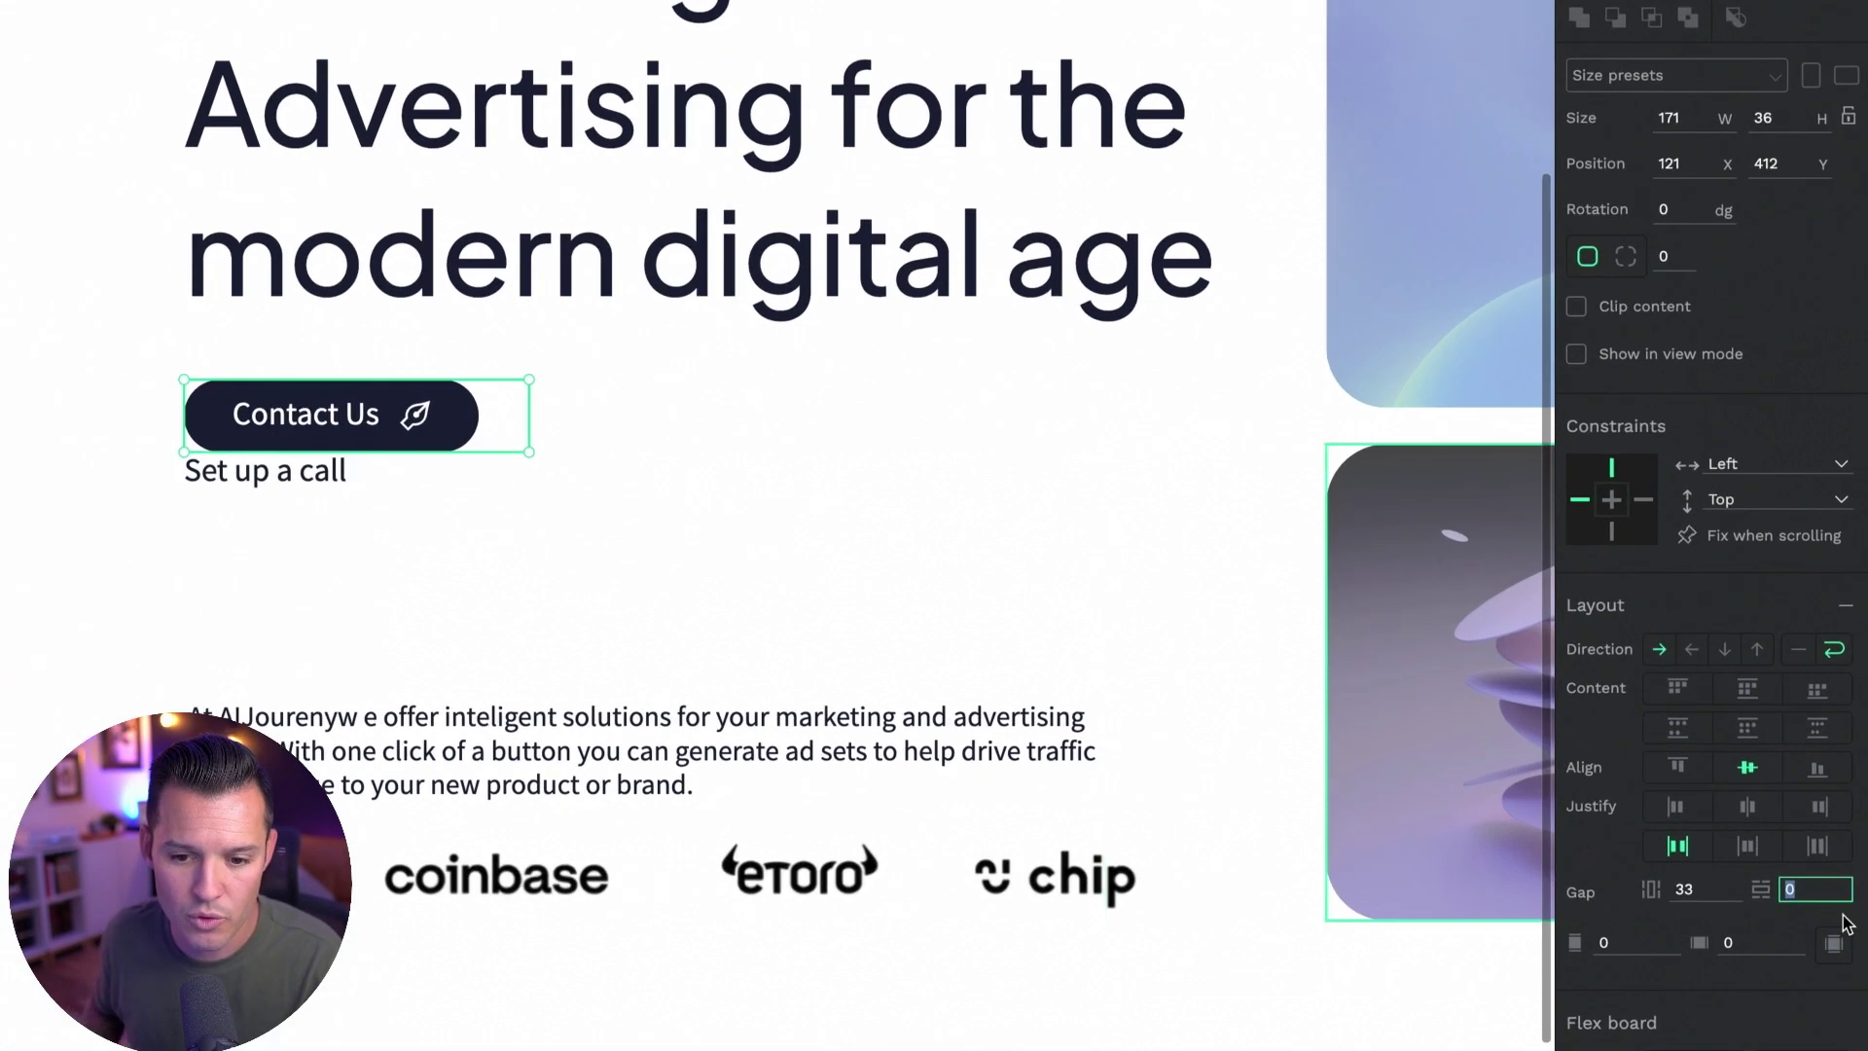
key("shift+Up")
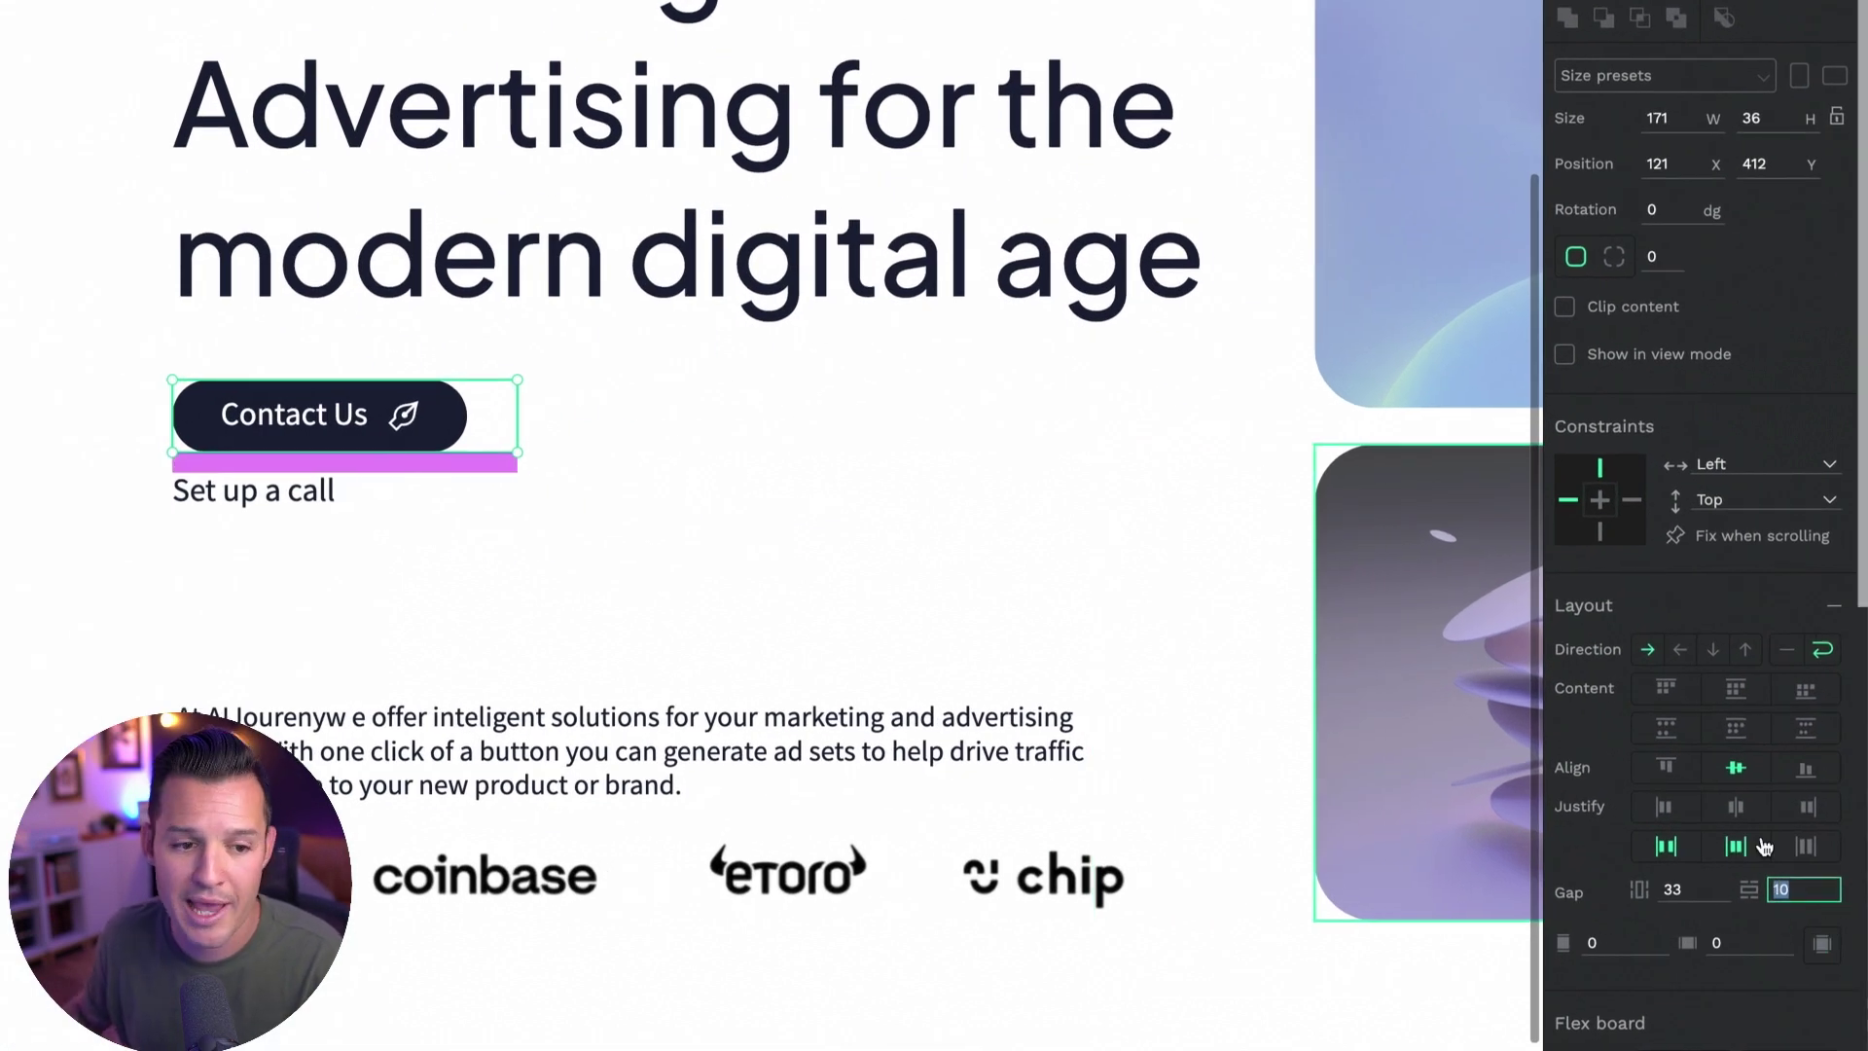
key("Escape")
Test the wrapping by widening and narrowing the buttons board, then restore its 260 width
left_click(467, 416)
left_click_drag(468, 417, 700, 429)
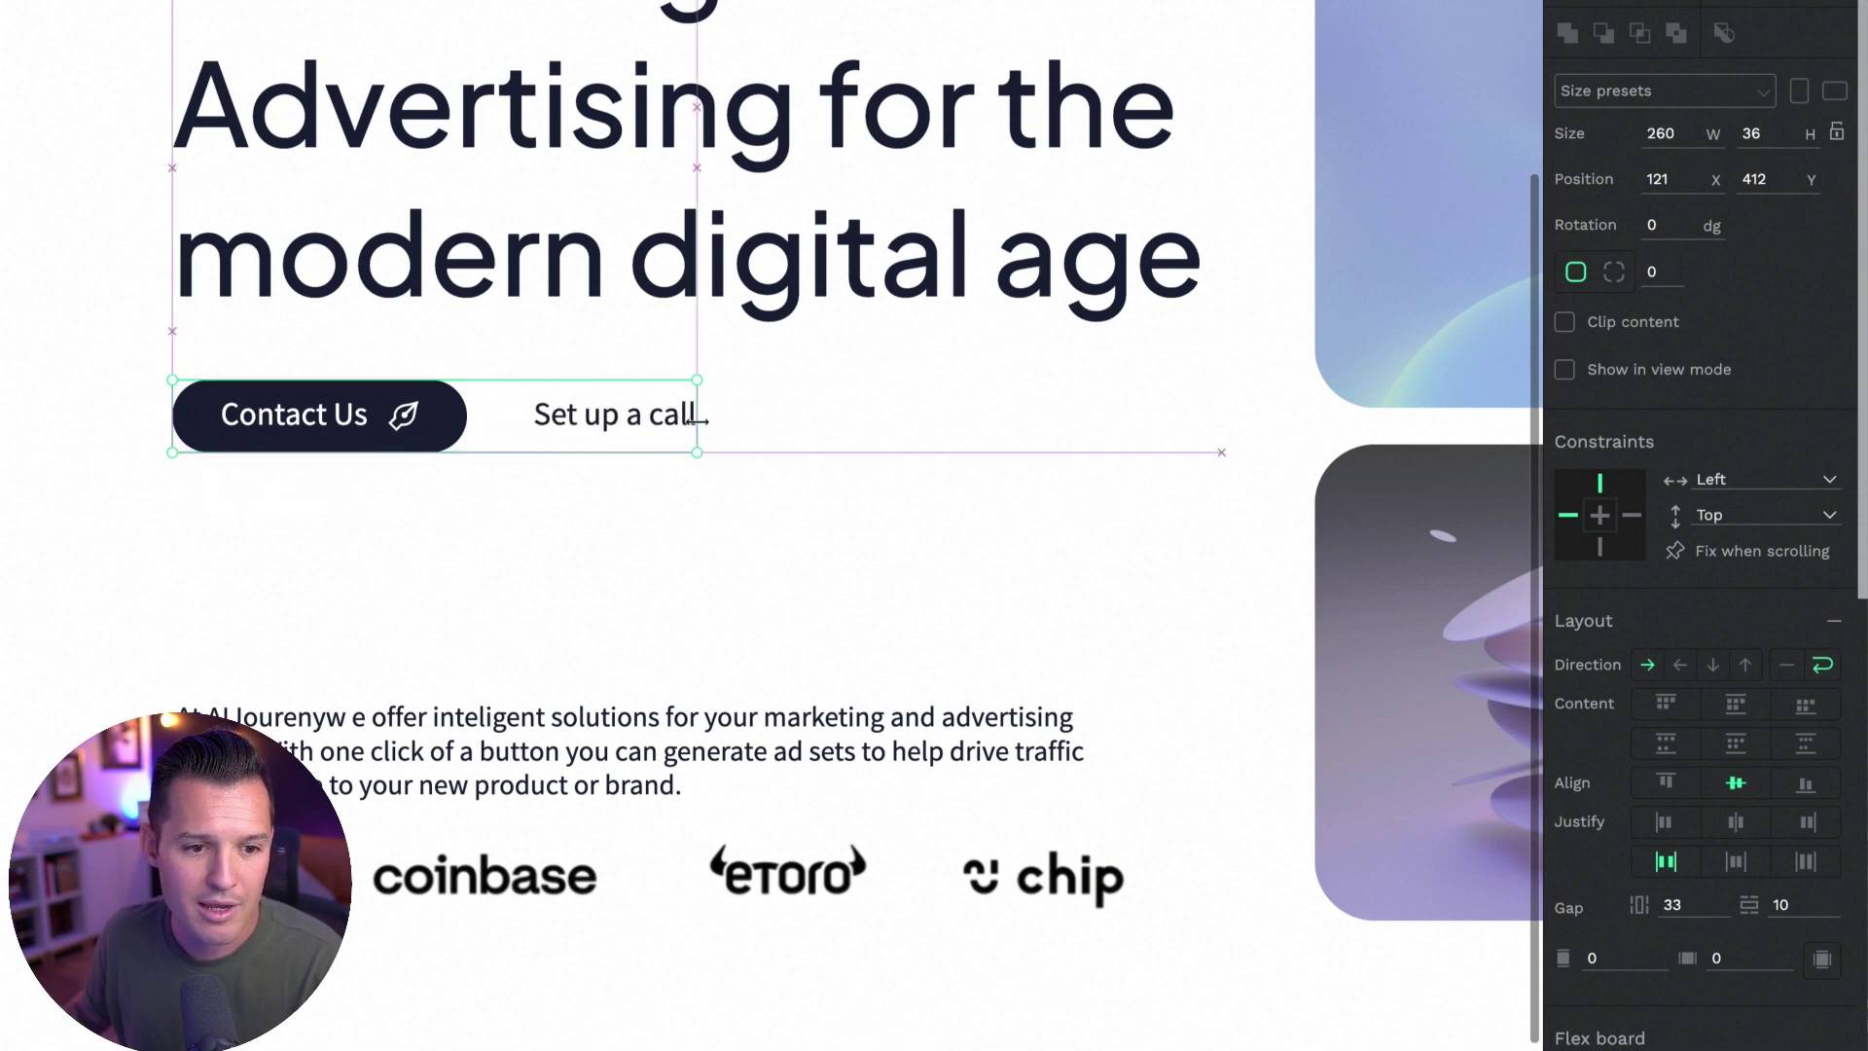
left_click(862, 541)
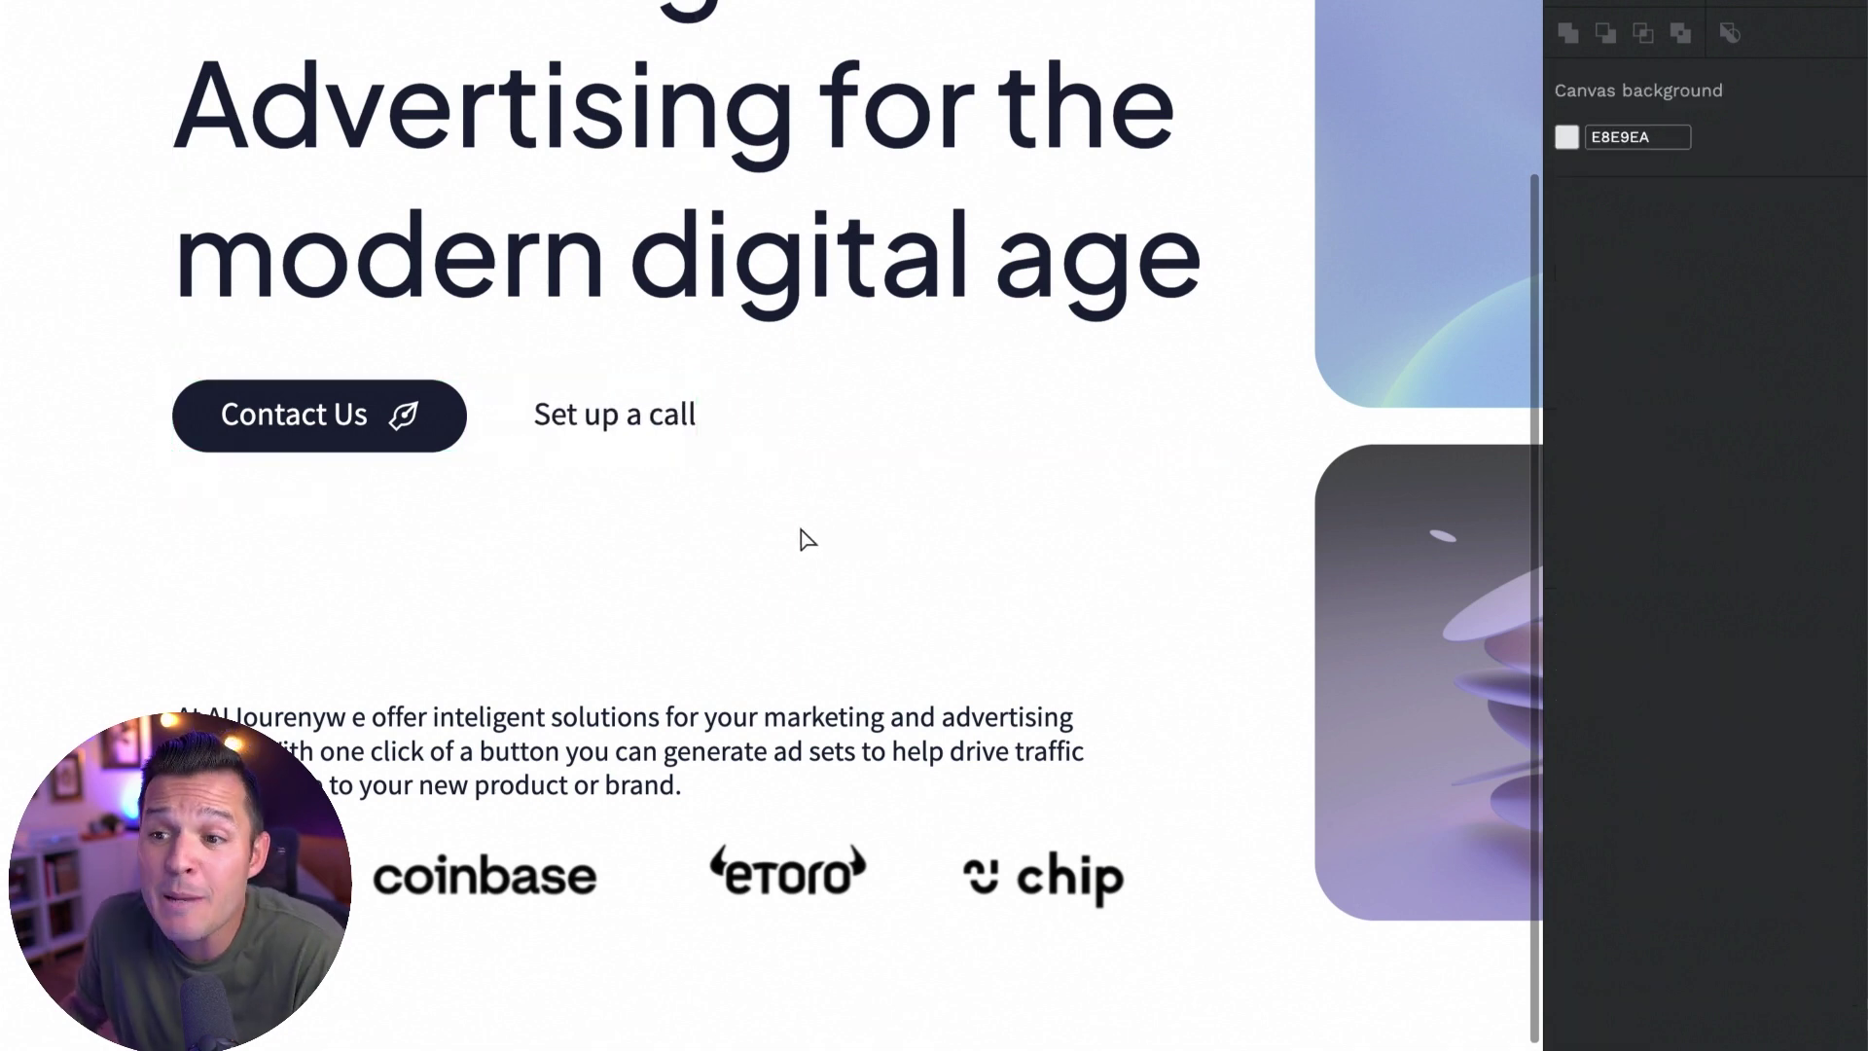
left_click(504, 434)
left_click_drag(691, 419, 490, 434)
key("ctrl+z")
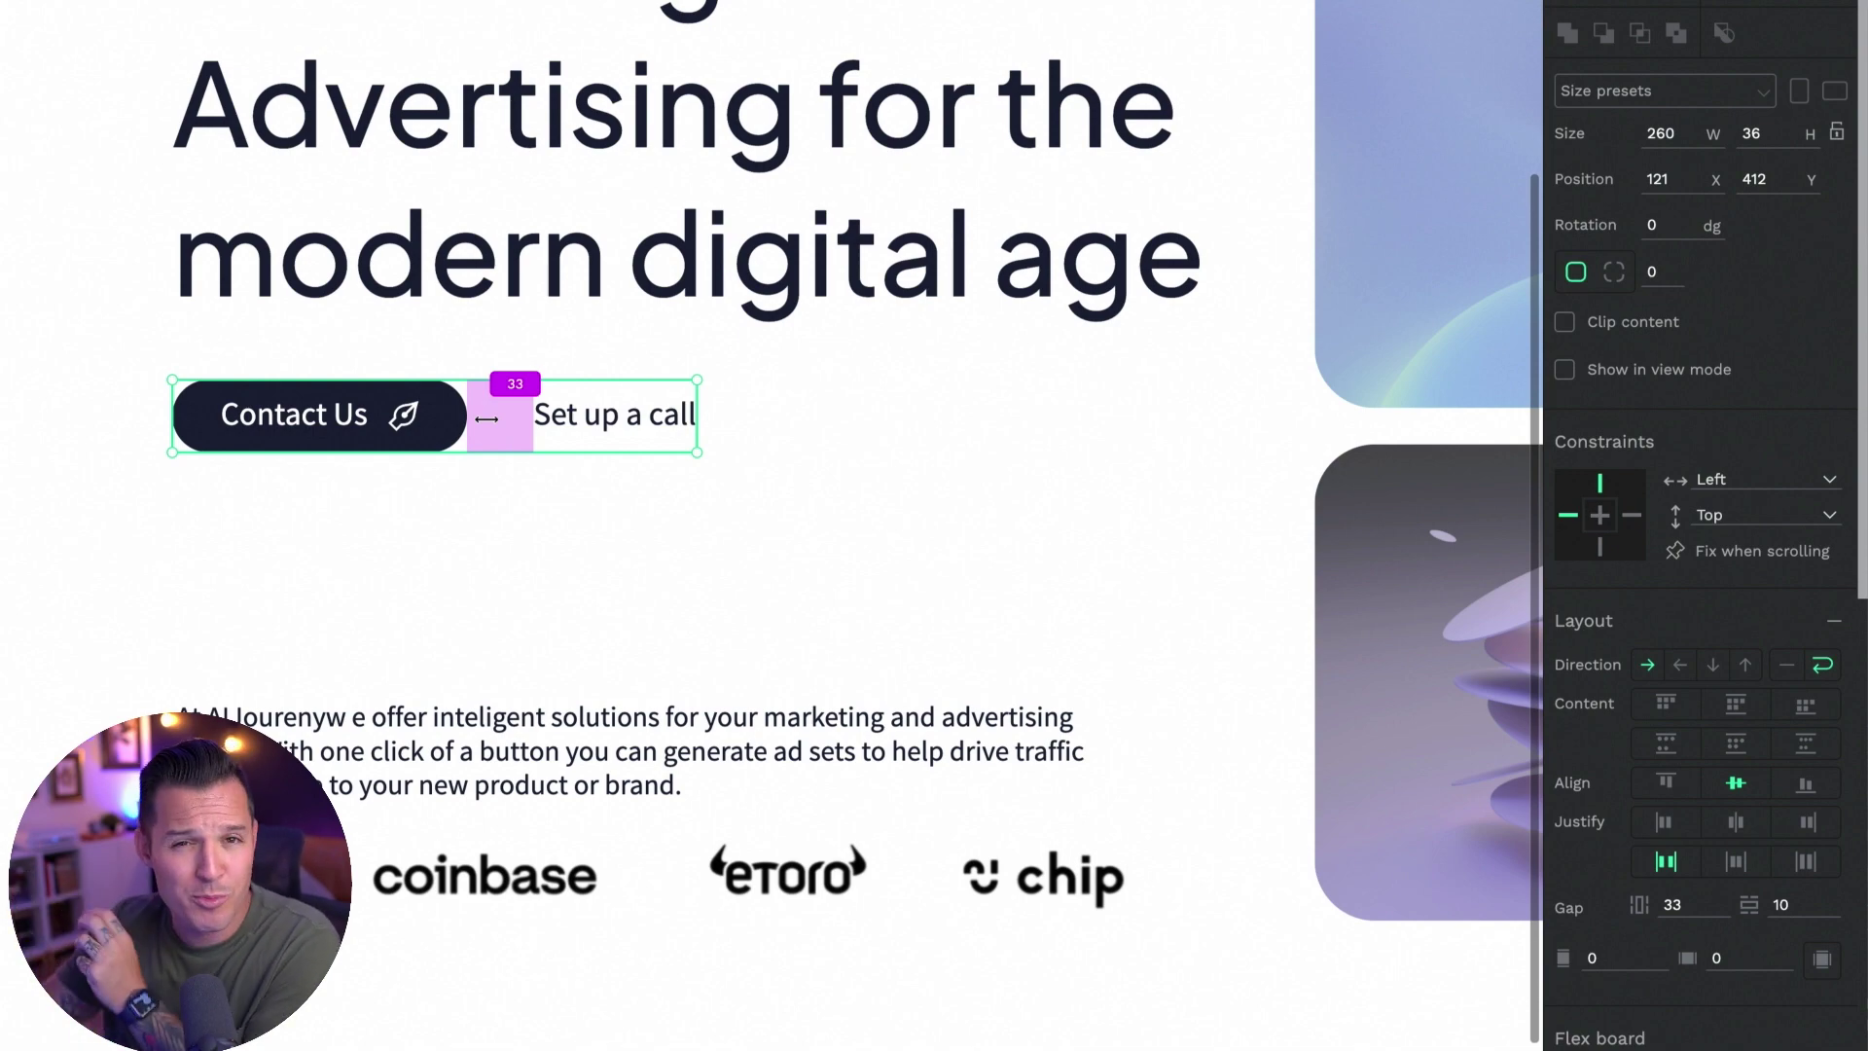
scroll(667, 543, "down", 5)
scroll(667, 542, "up", 2)
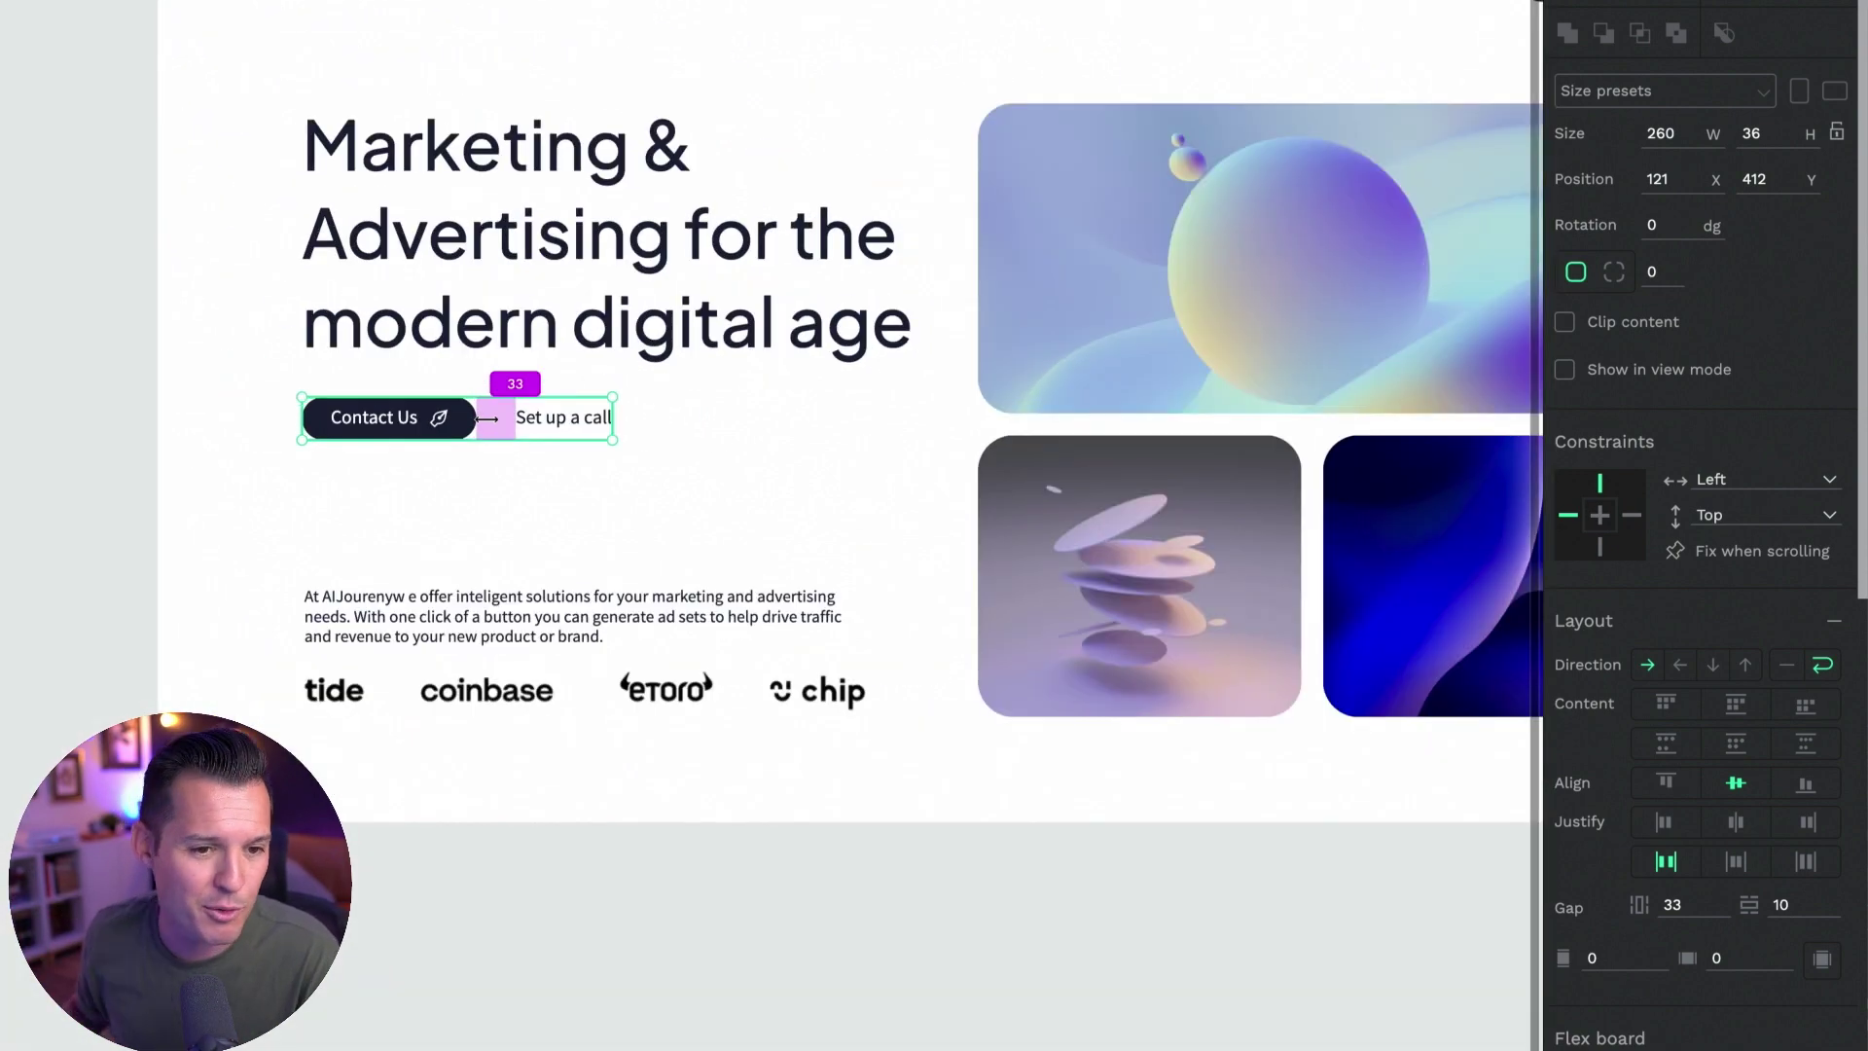
scroll(667, 543, "up", 1)
scroll(668, 542, "up", 3)
left_click(617, 472)
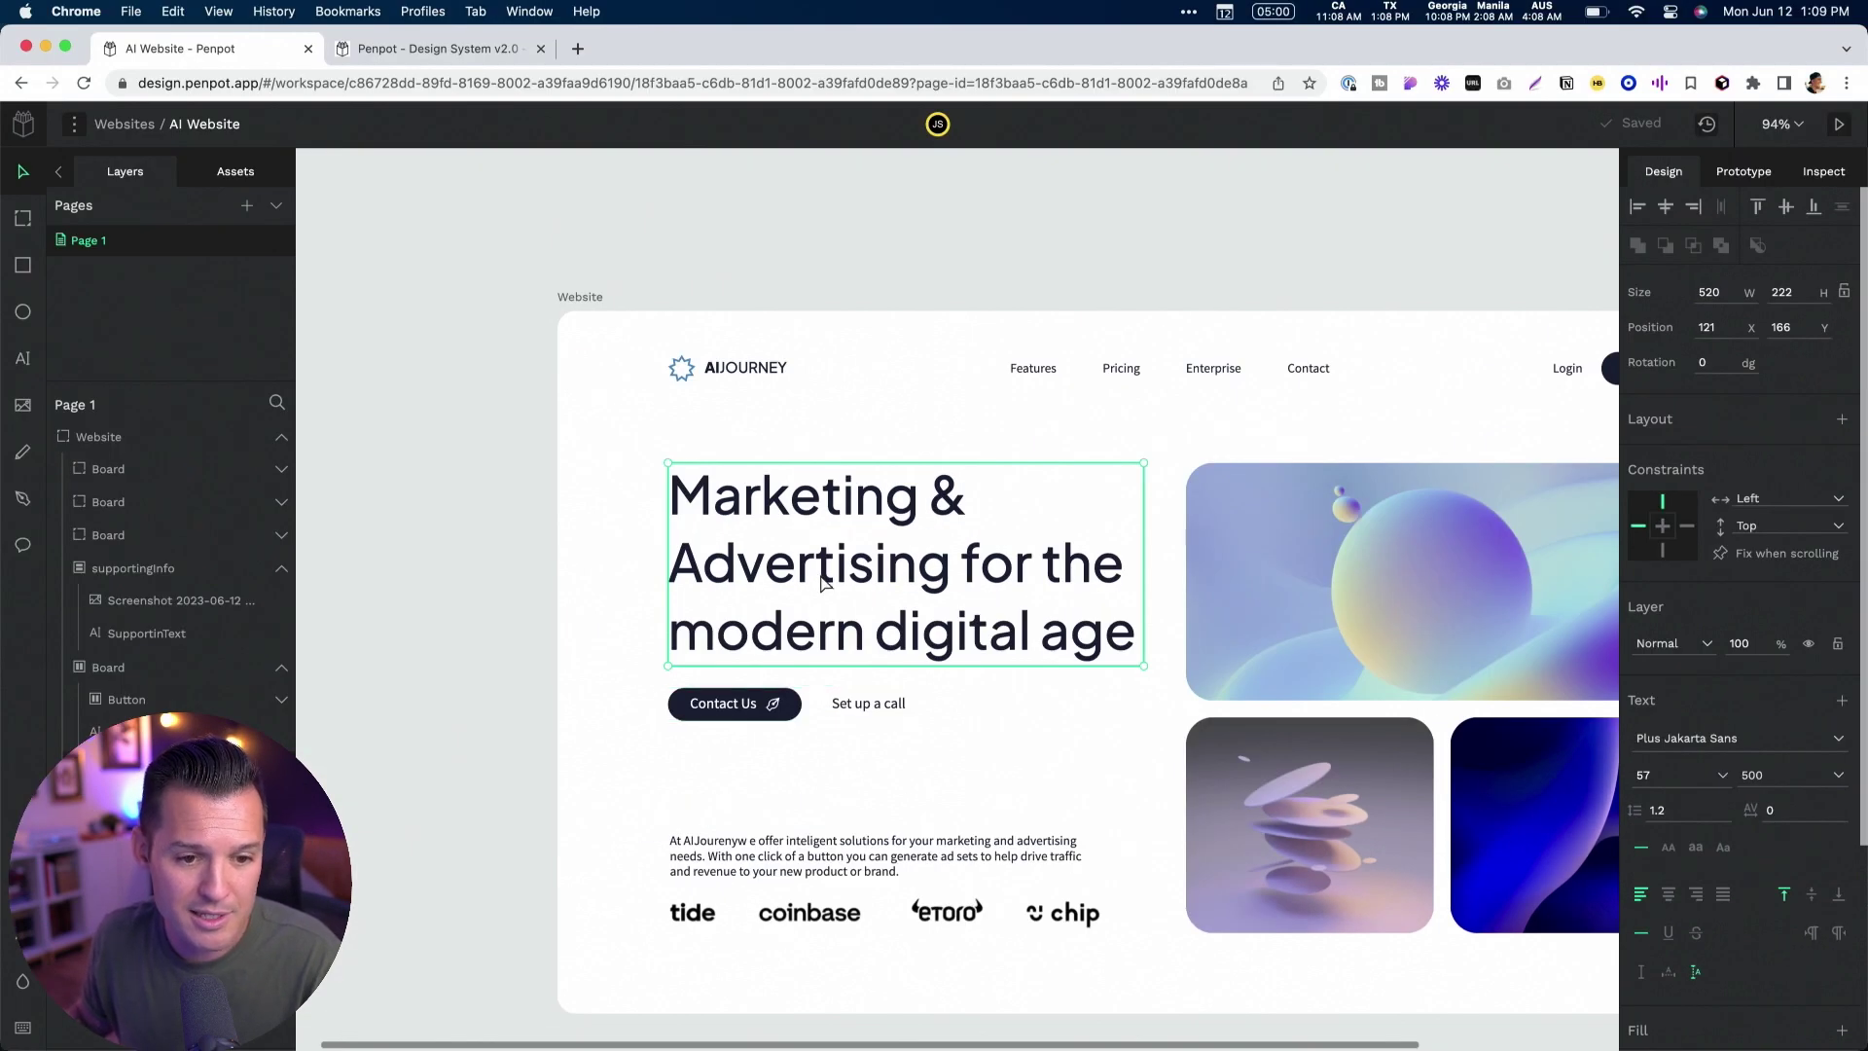
Rename the buttons board to CTAarea
scroll(822, 582, "right", 3)
scroll(855, 613, "down", 3)
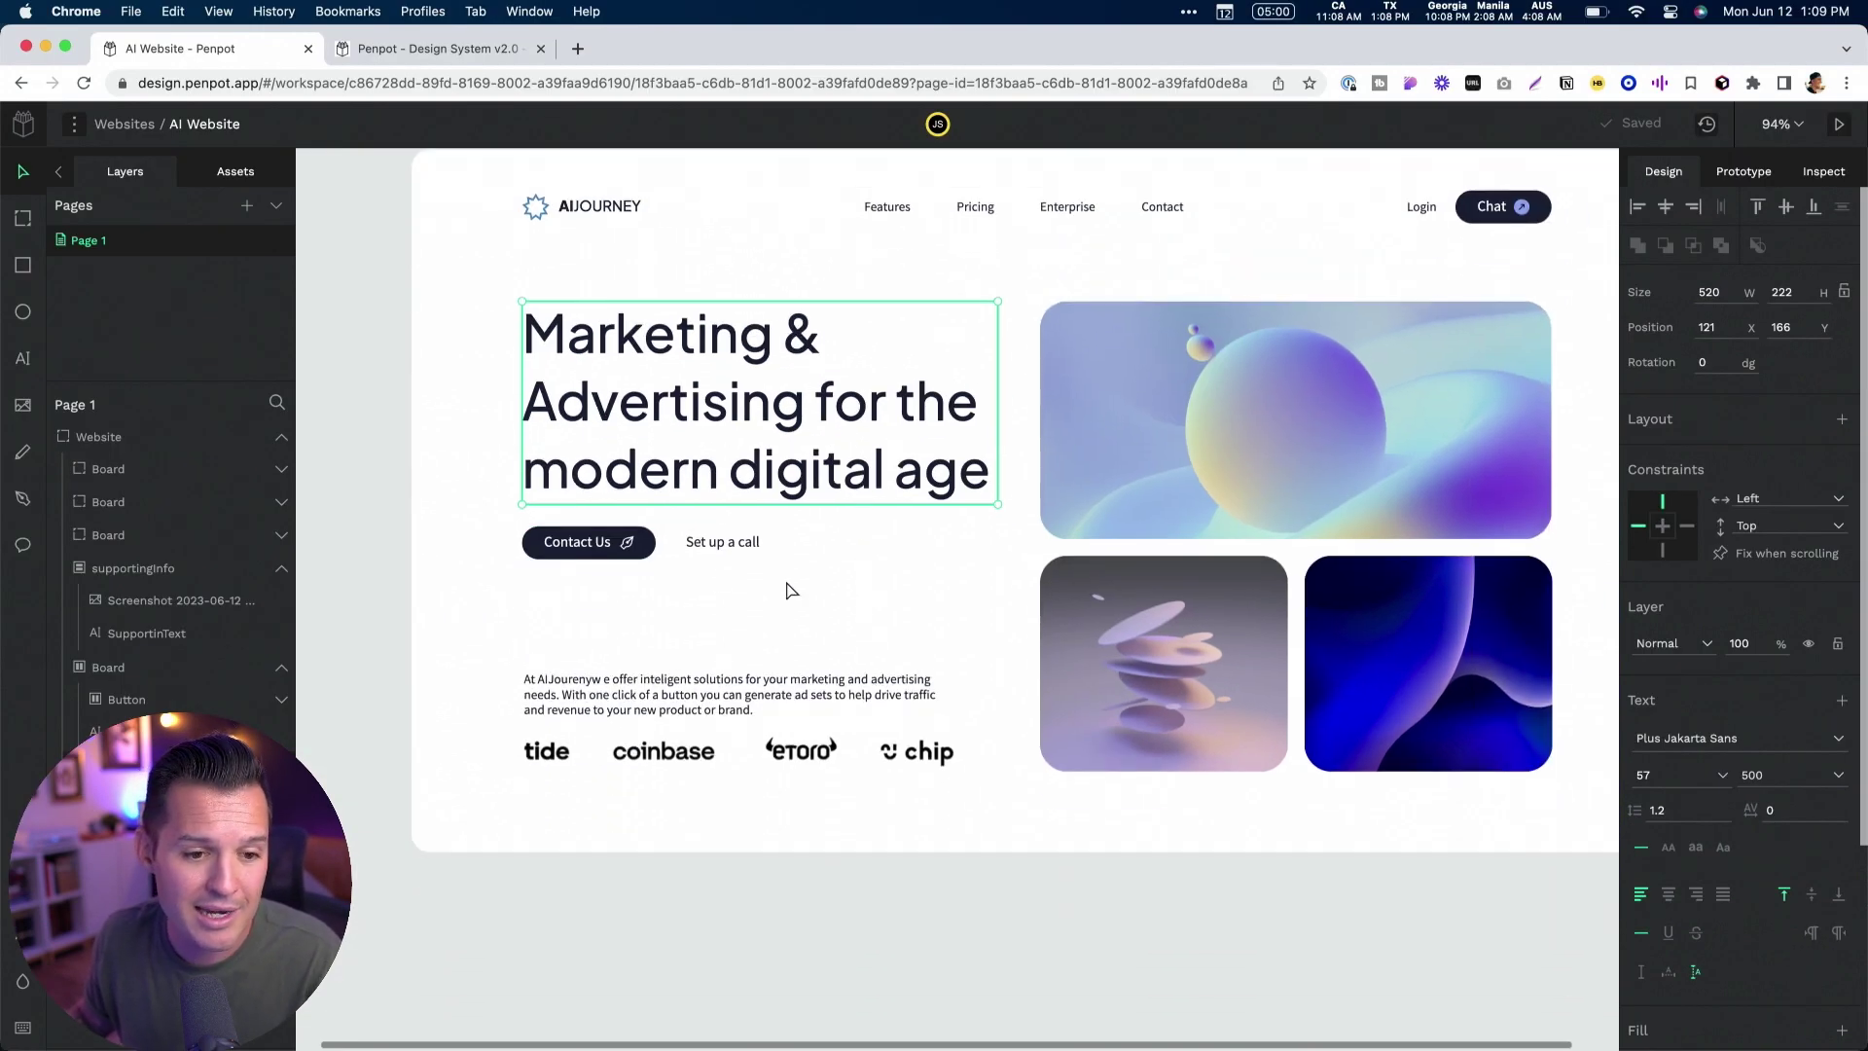
left_click(695, 555)
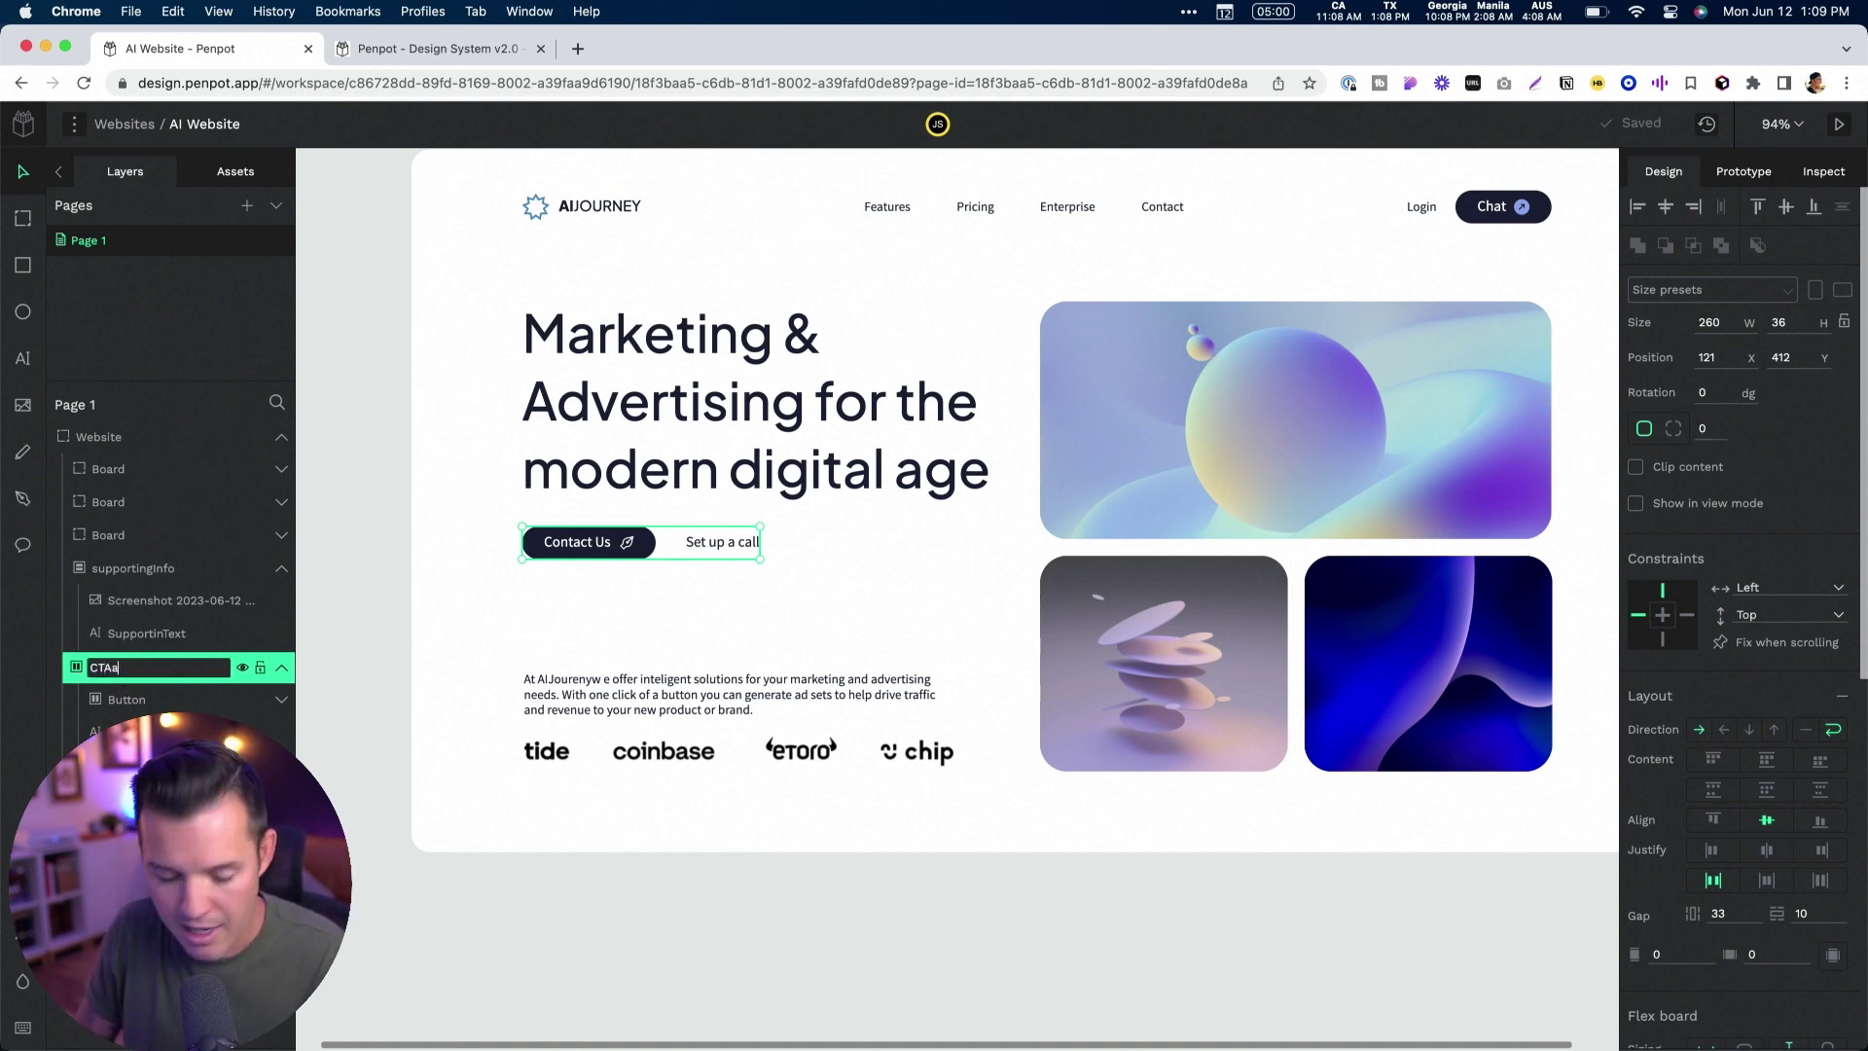
key("Return")
Wrap the hero headline and CTAarea in a new flex board named Hero
left_click(600, 470)
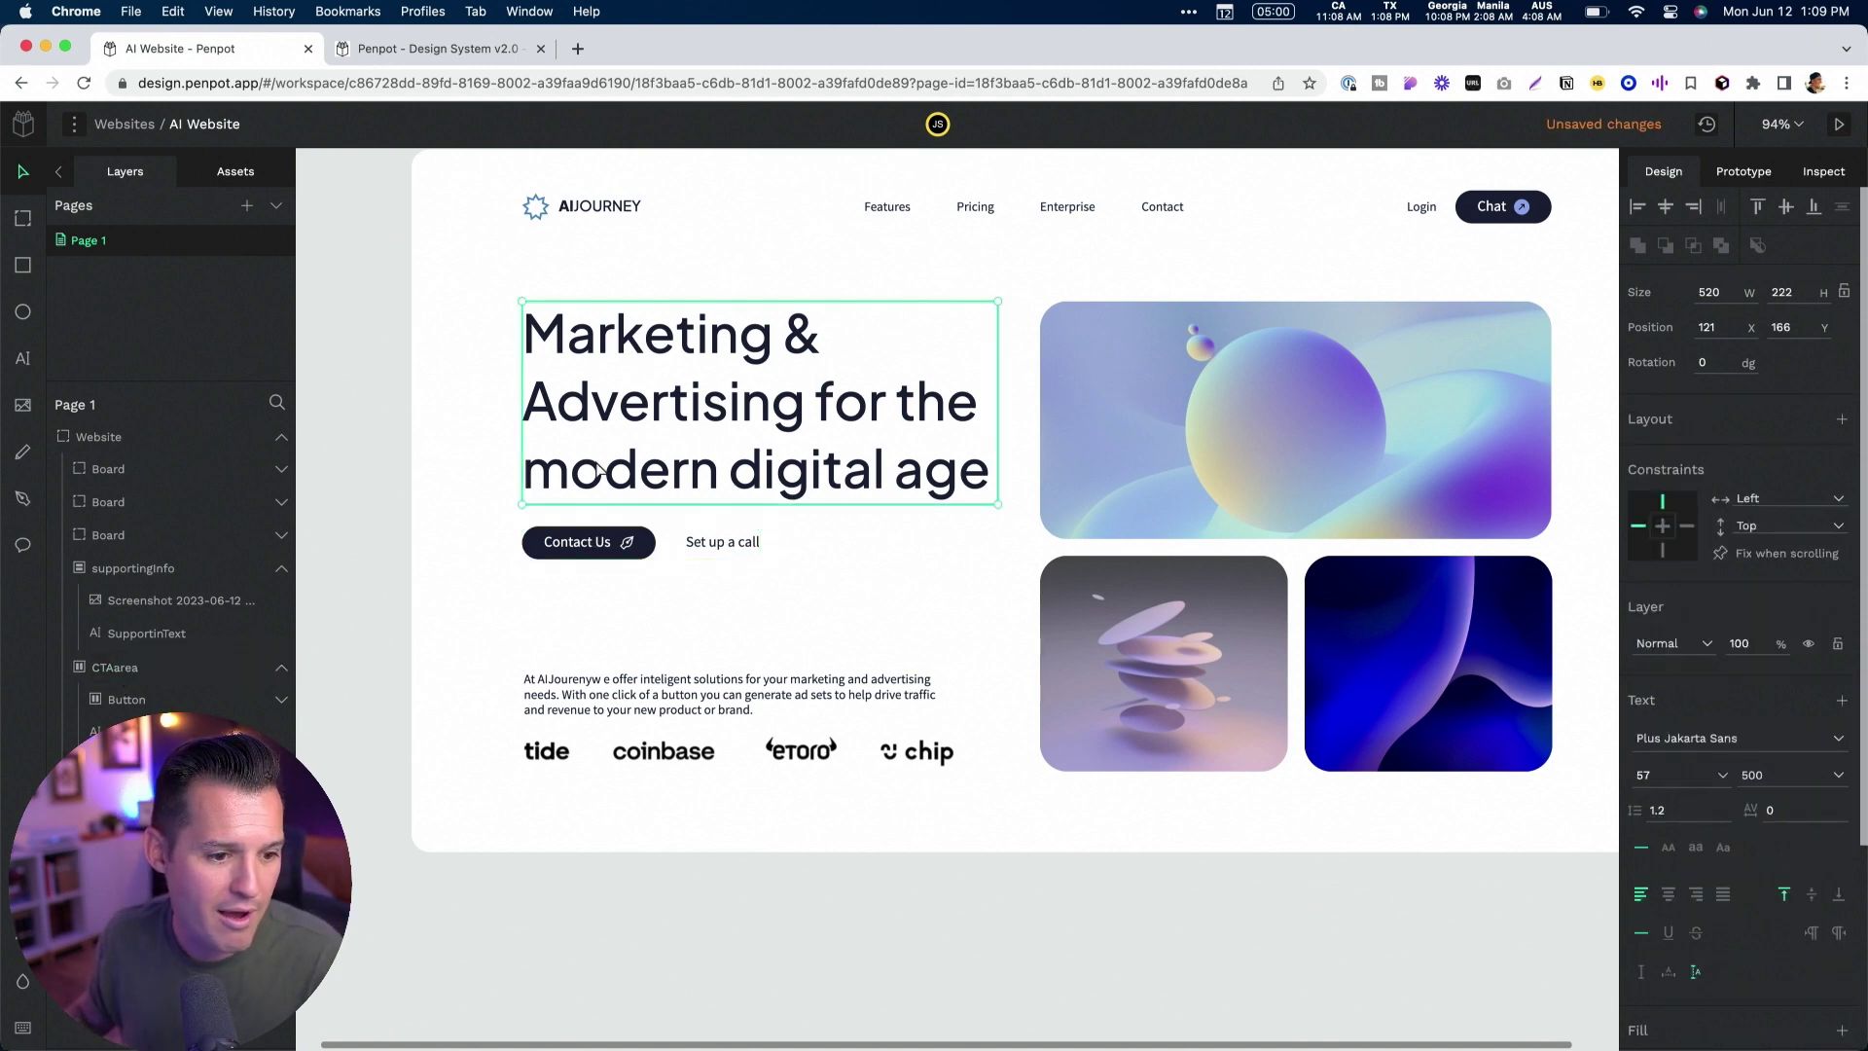
left_click(736, 555, "shift")
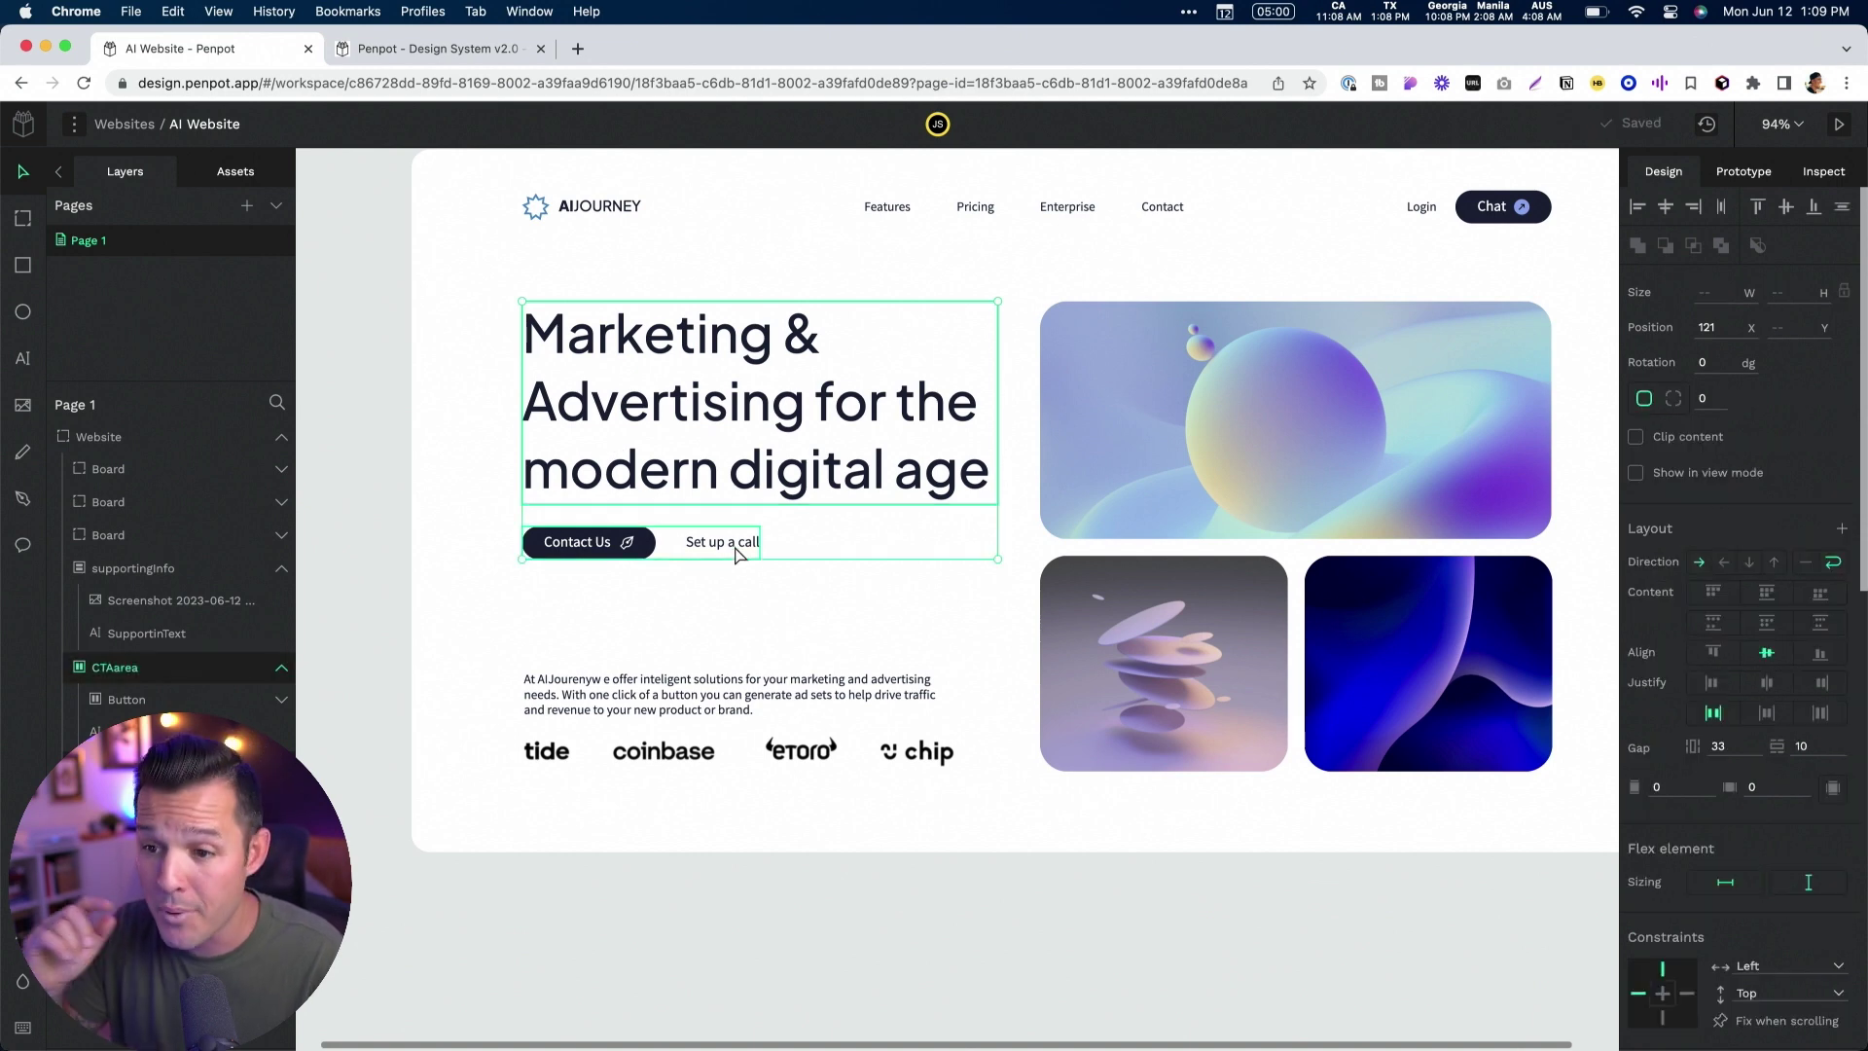
key("shift+a")
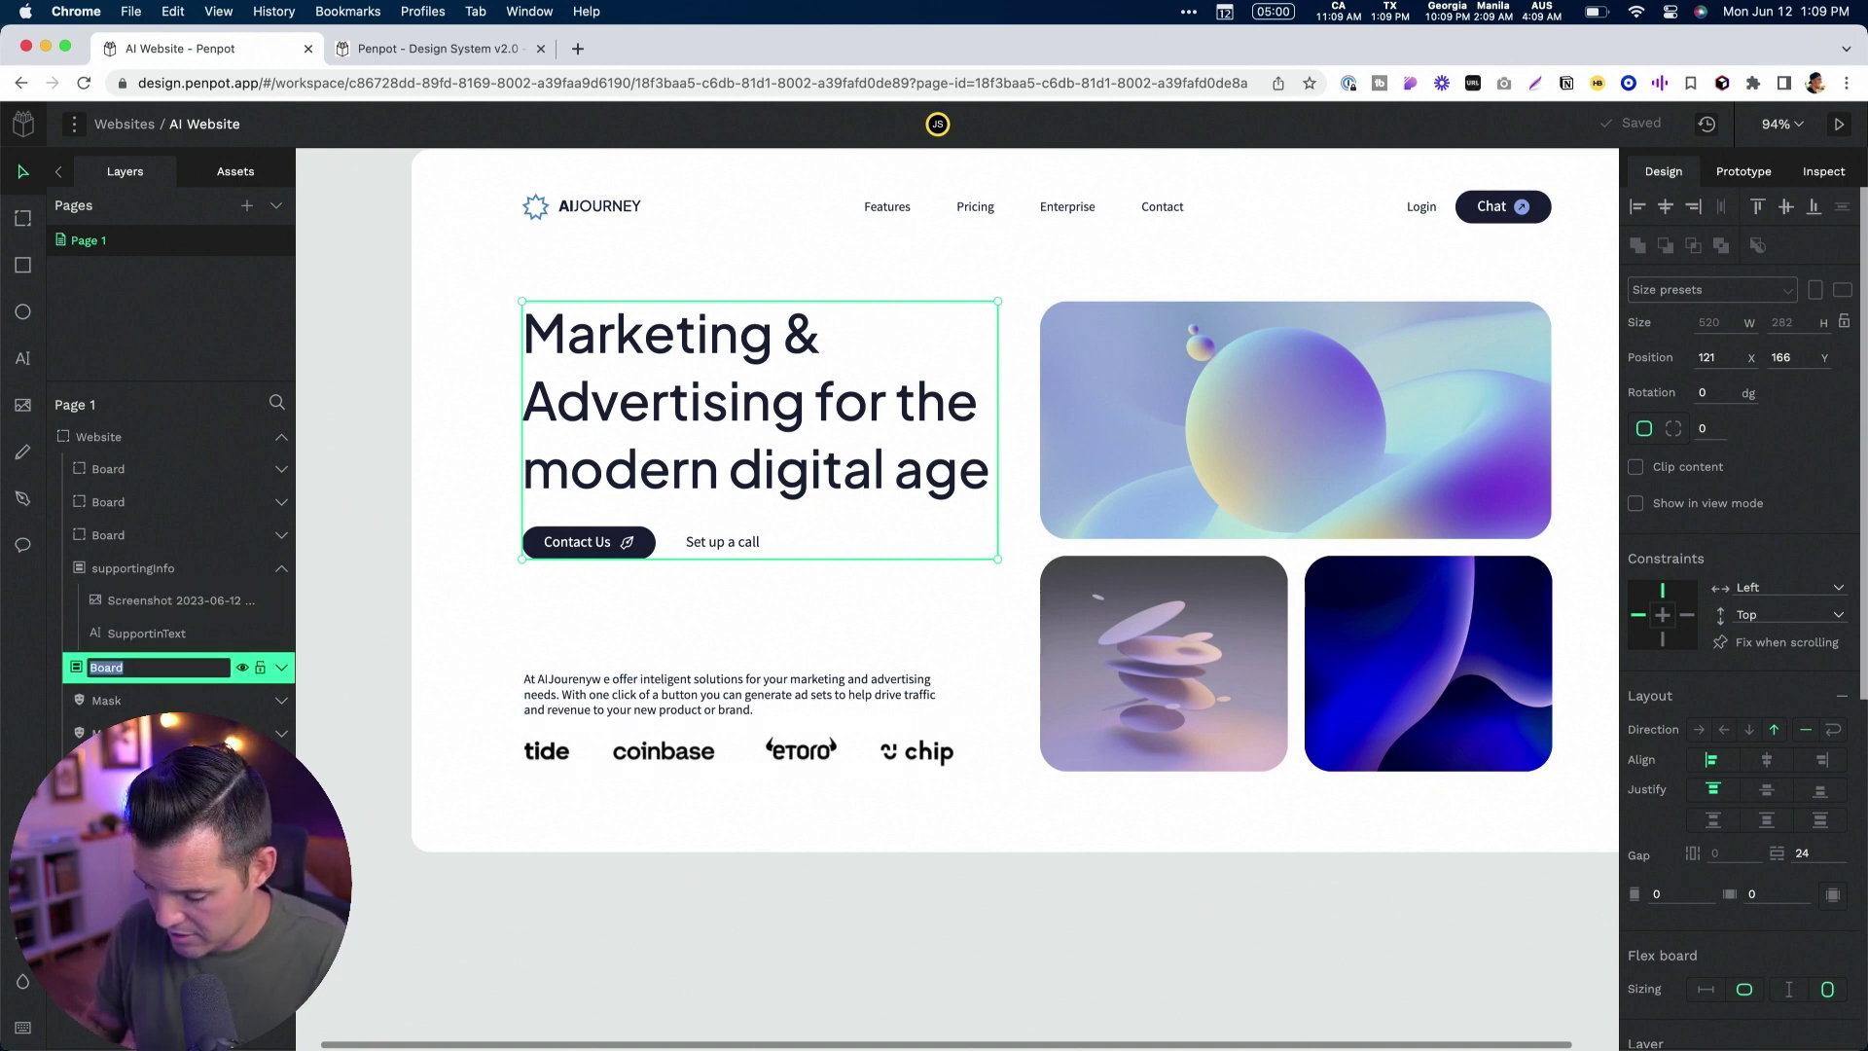
type("o")
key("Return")
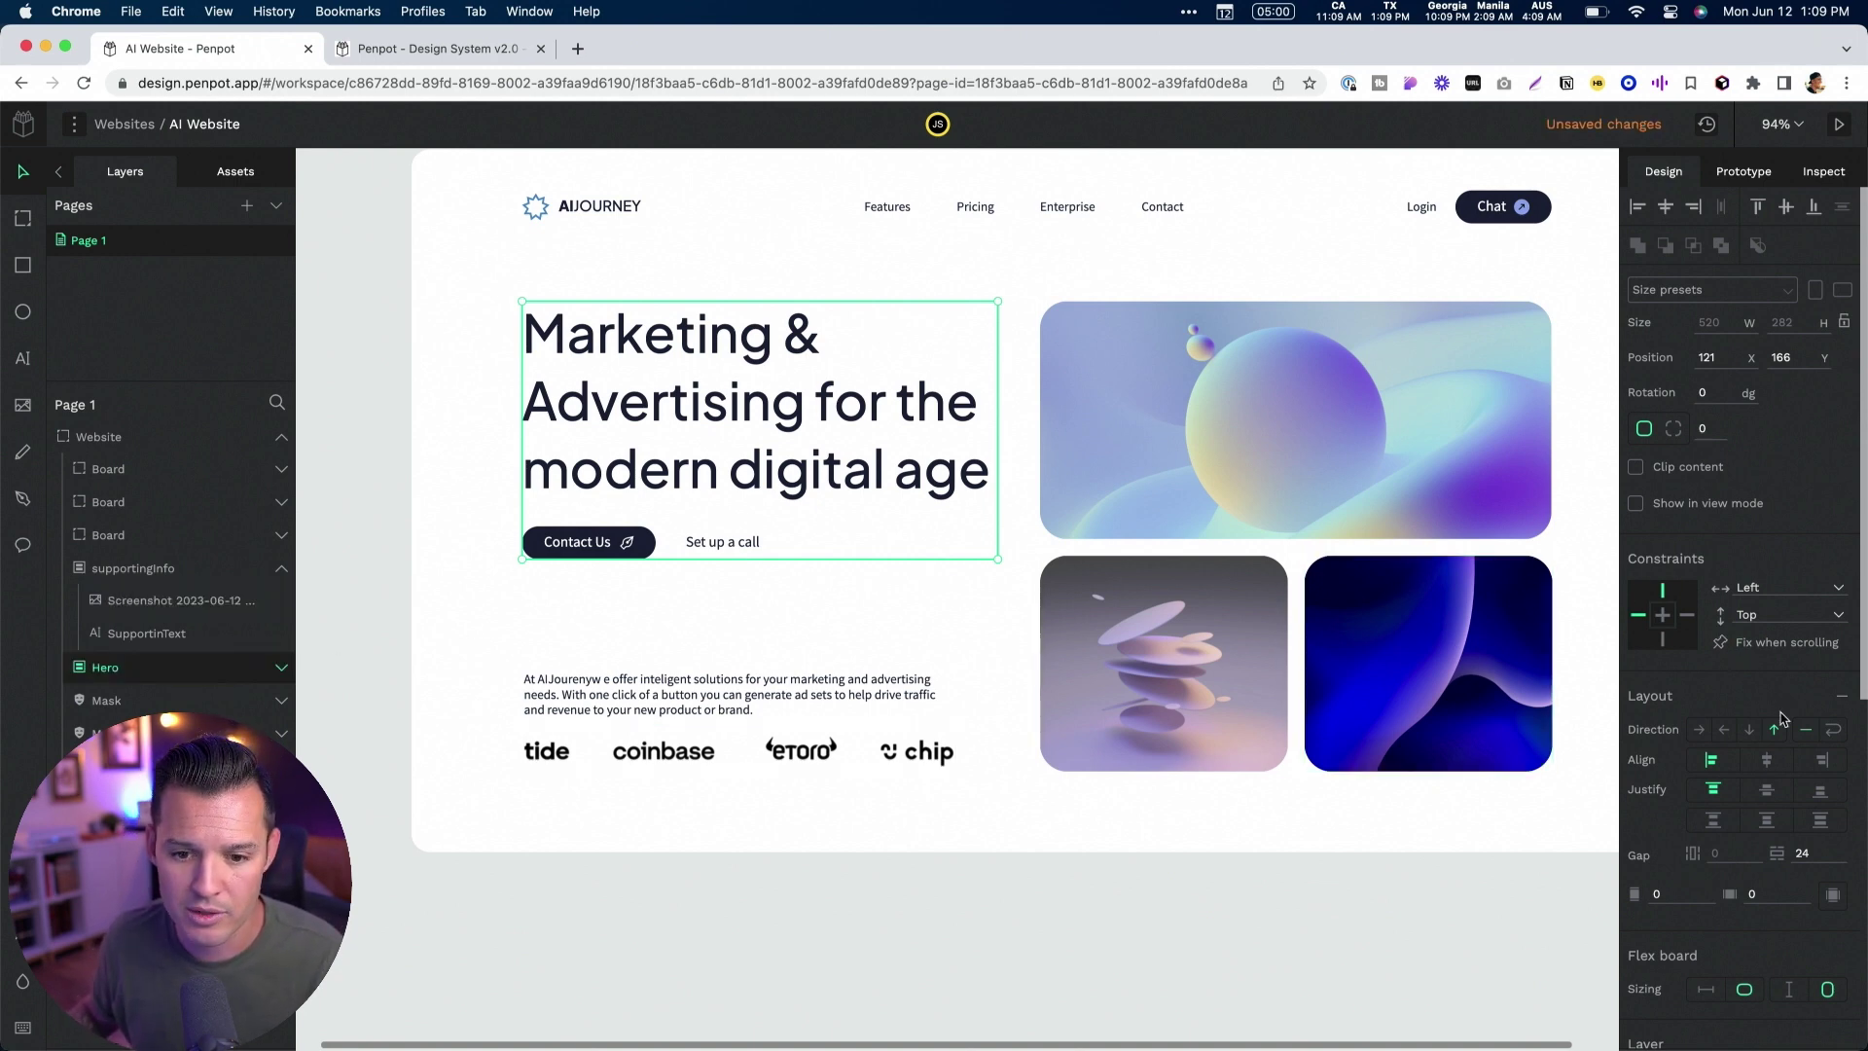
scroll(1786, 750, "down", 3)
scroll(1786, 749, "down", 2)
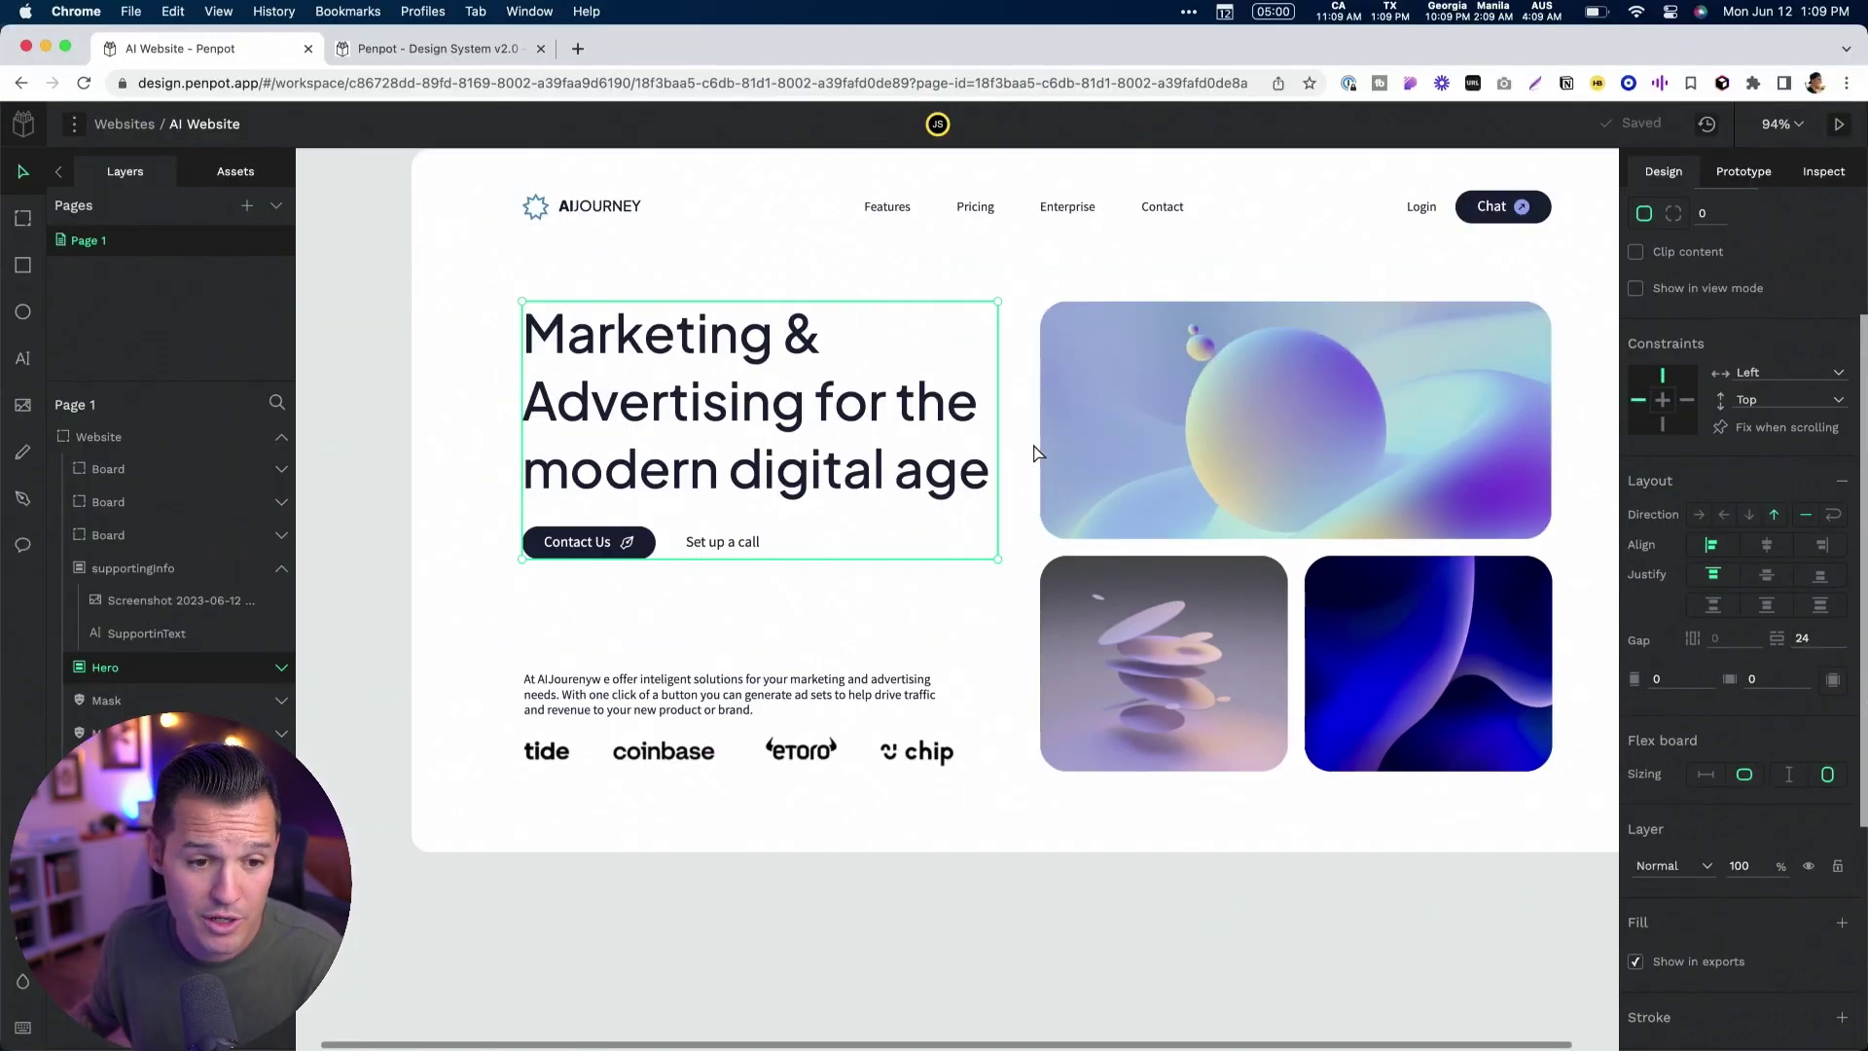
key("Escape")
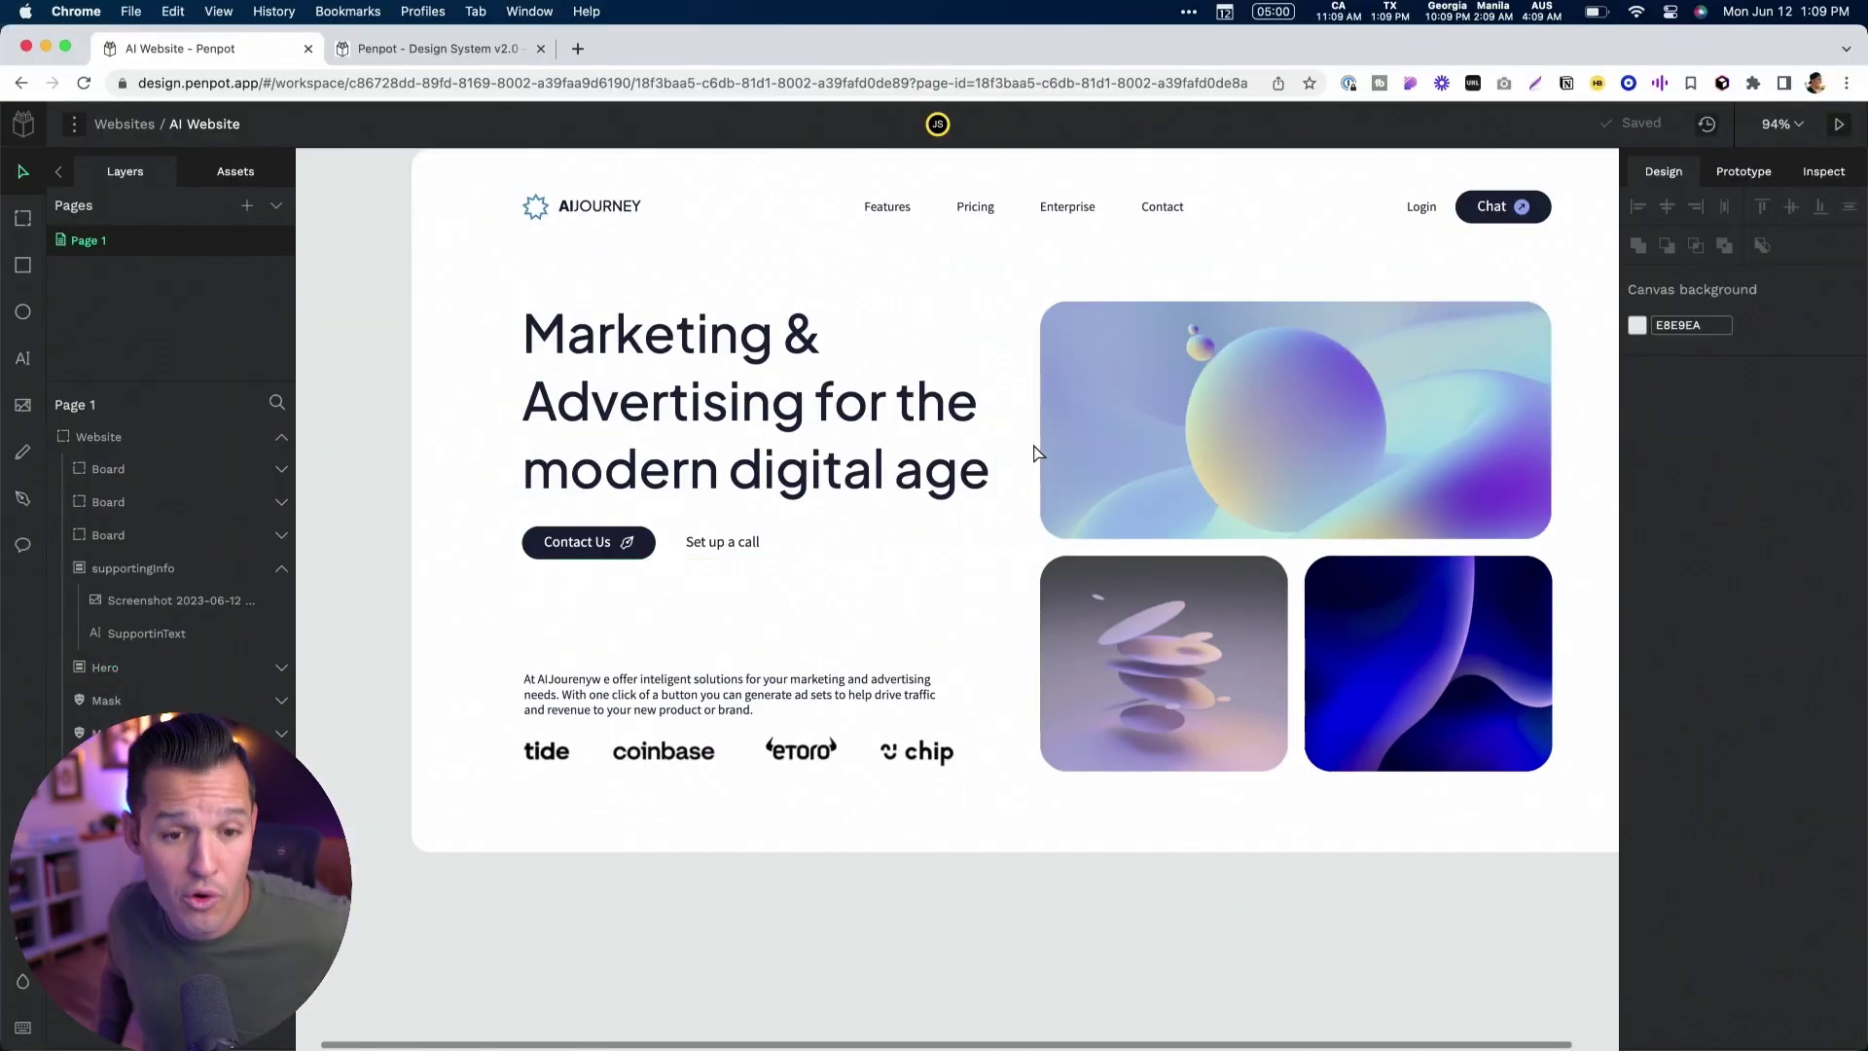
scroll(973, 472, "up", 2)
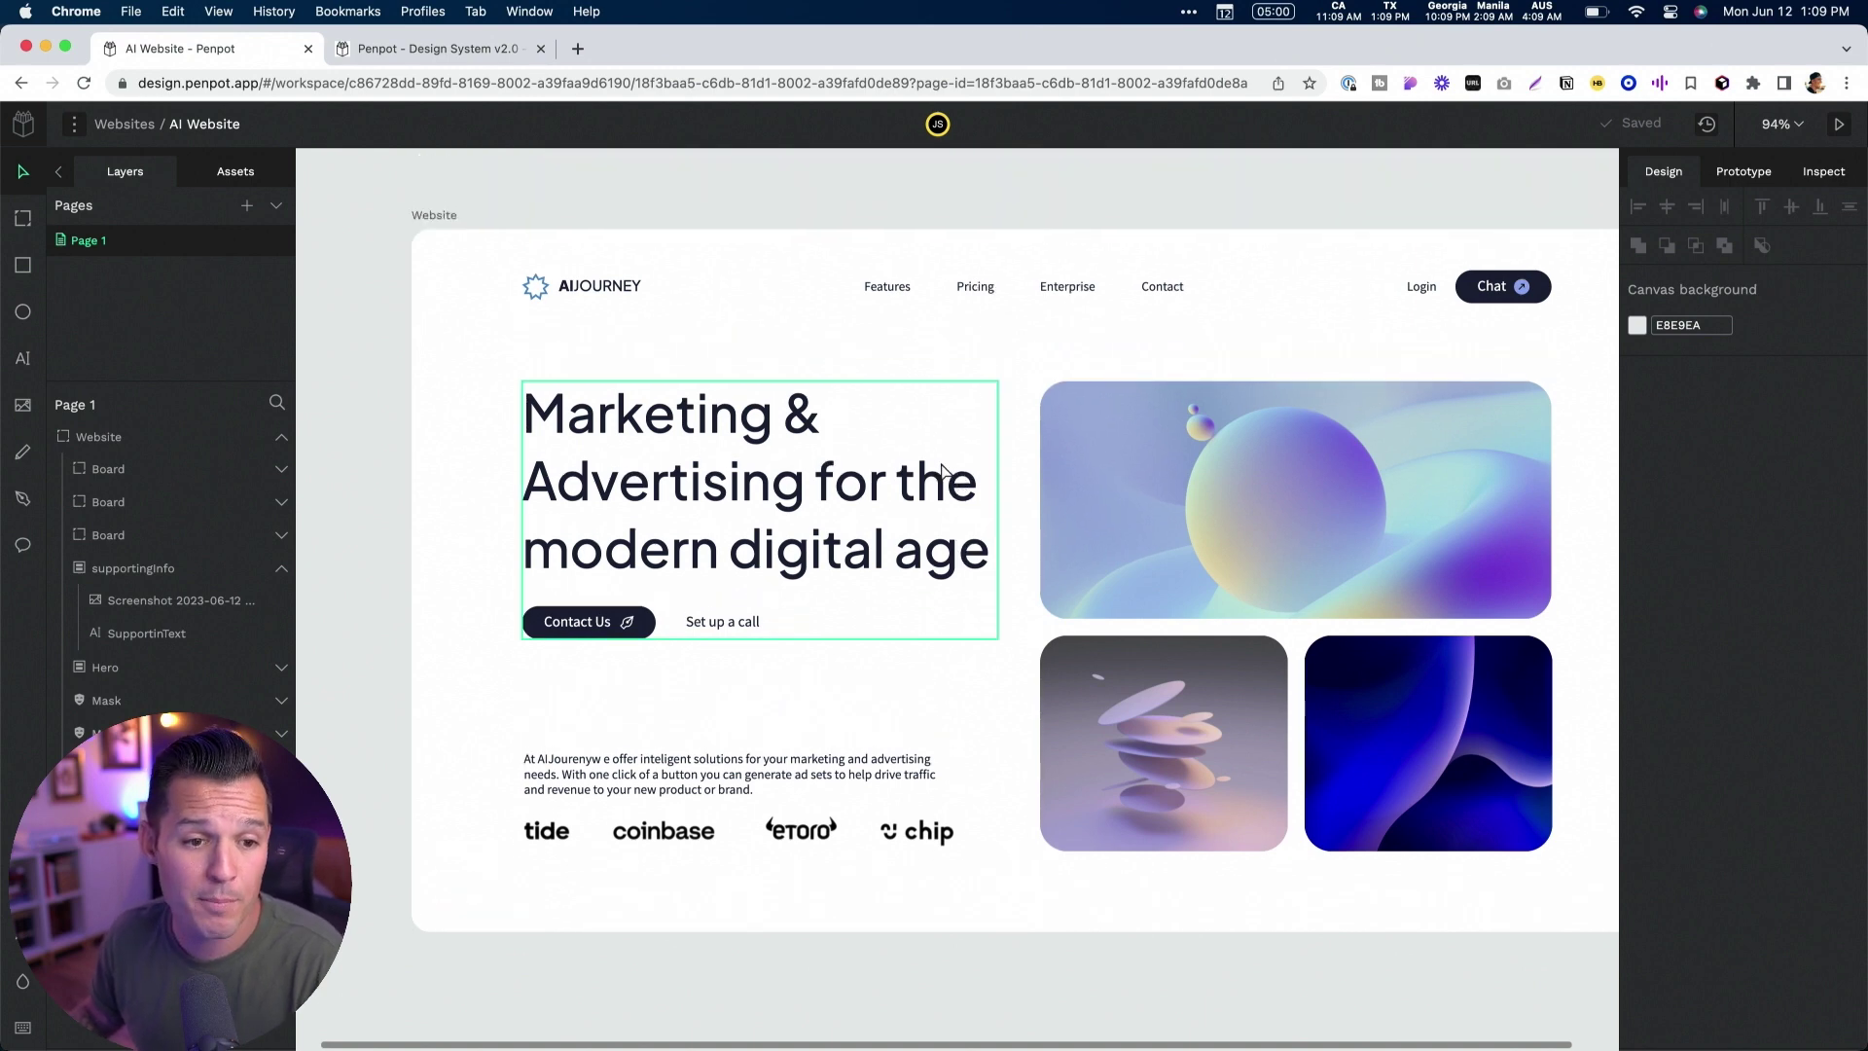
Give the nav links, Login/Chat and AIJOURNEY logo groups each a flex layout
left_click(888, 292)
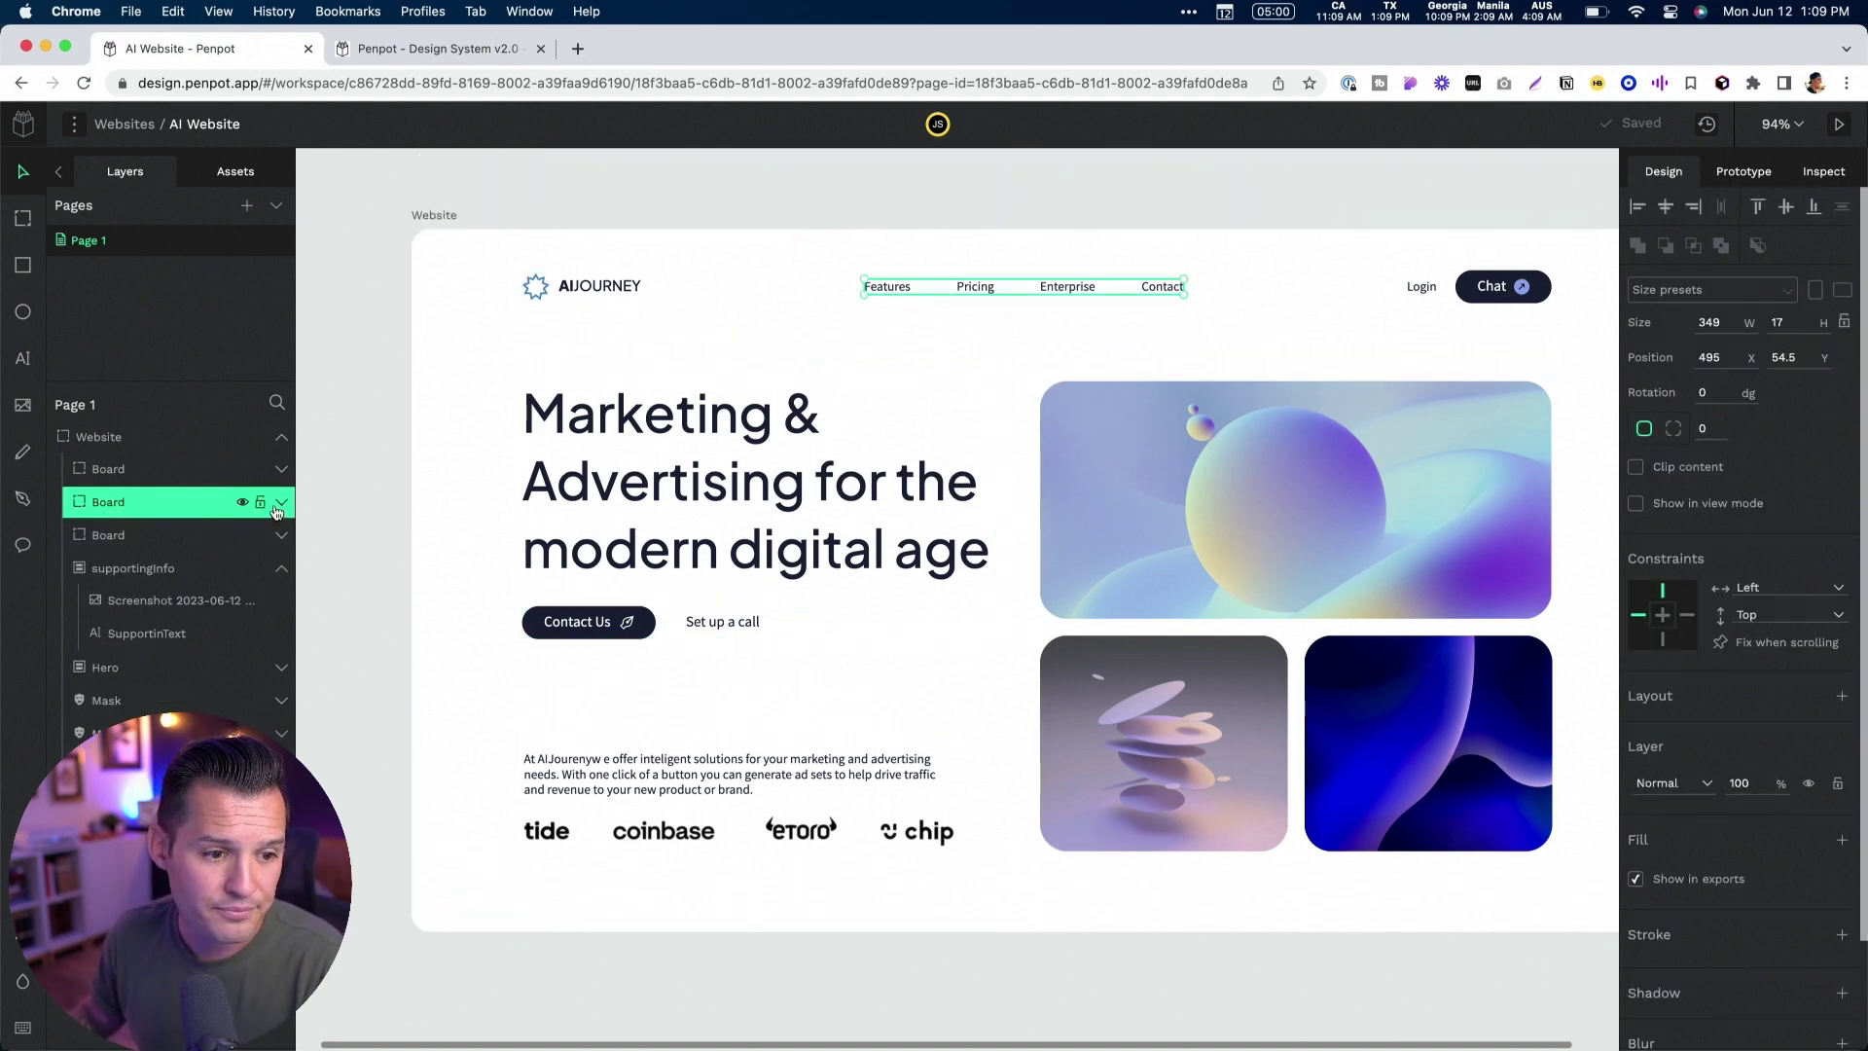
right_click(114, 507)
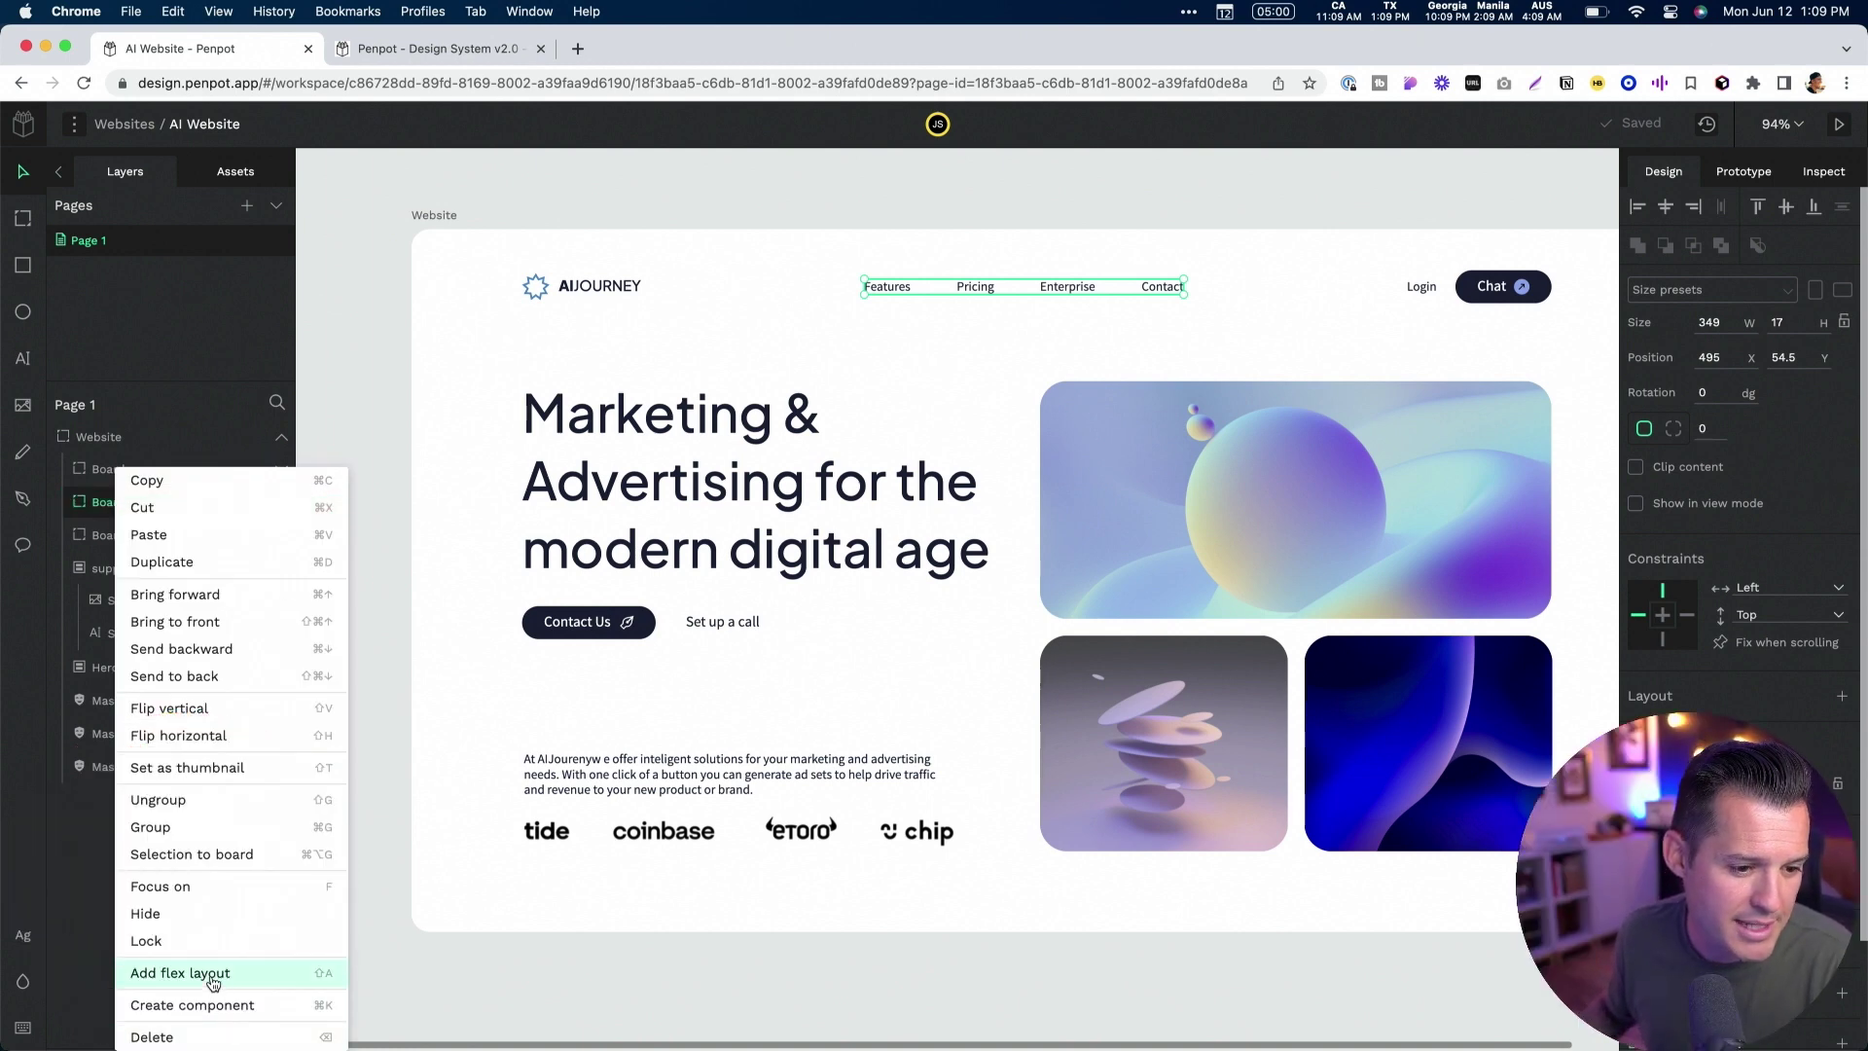
left_click(213, 973)
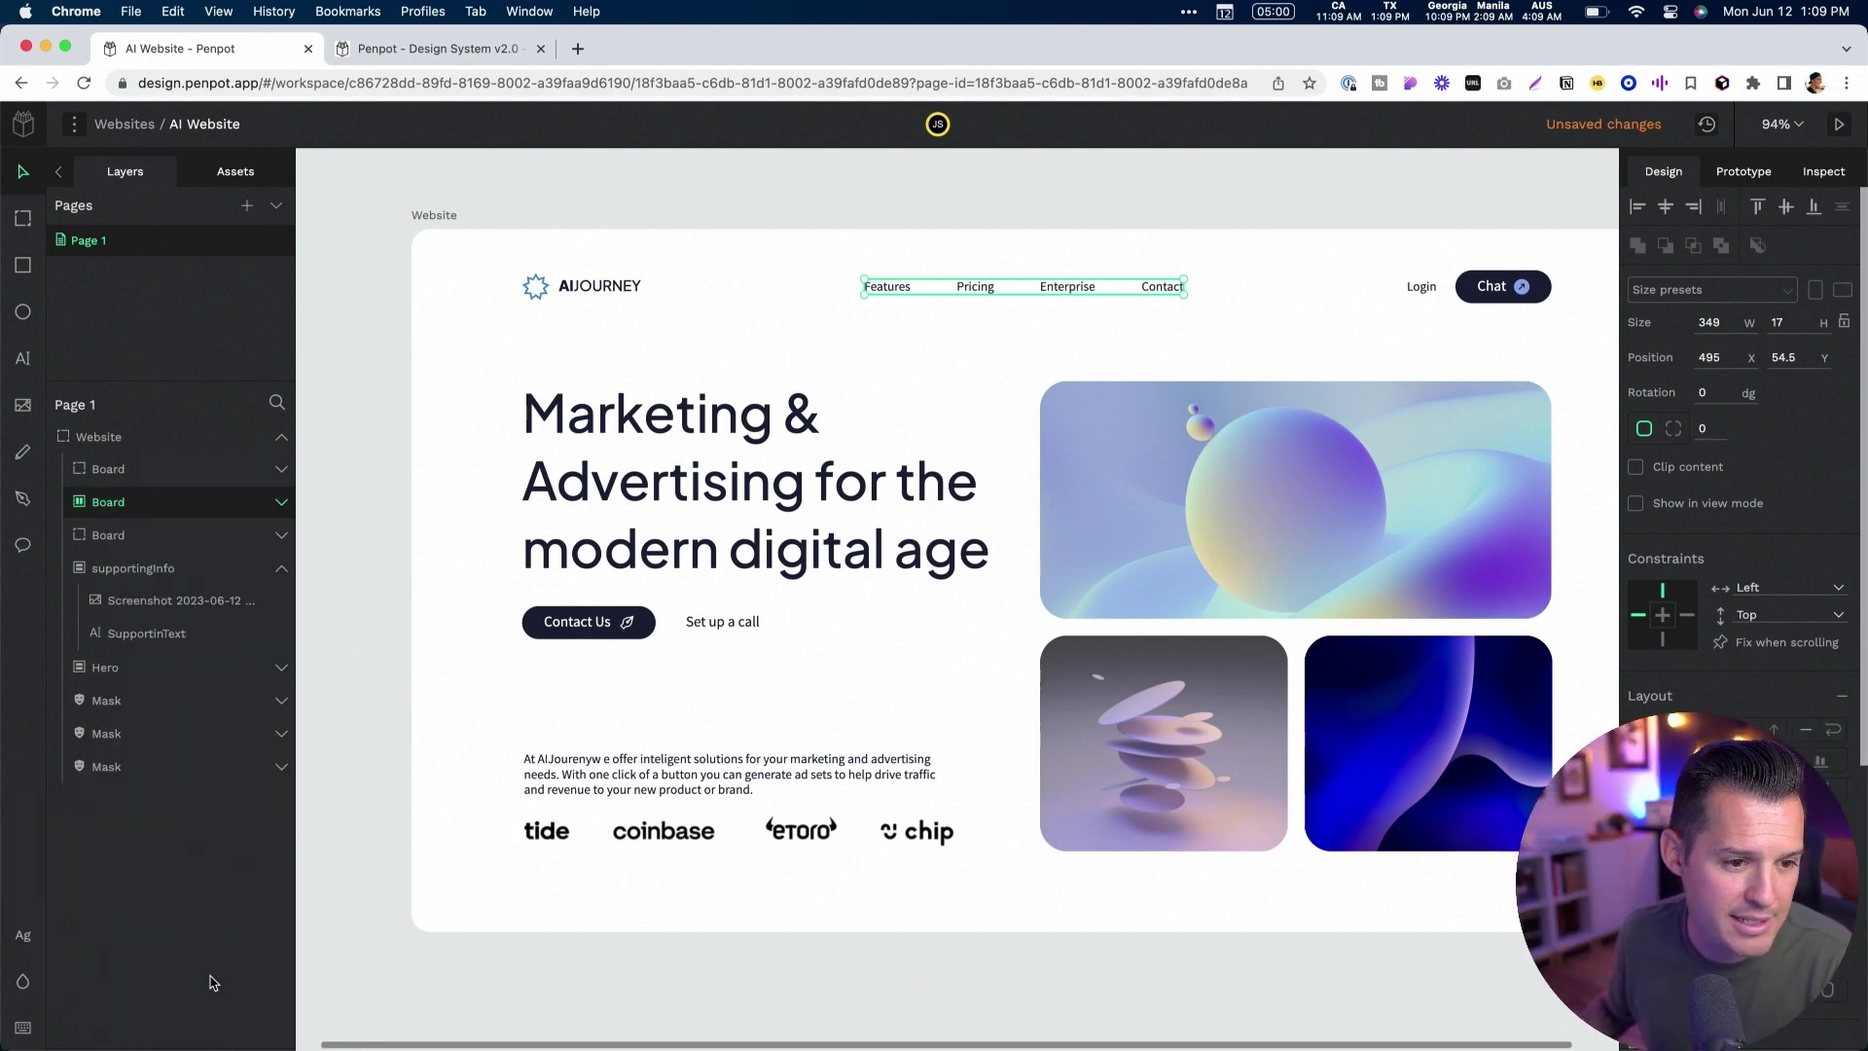
left_click(1458, 302)
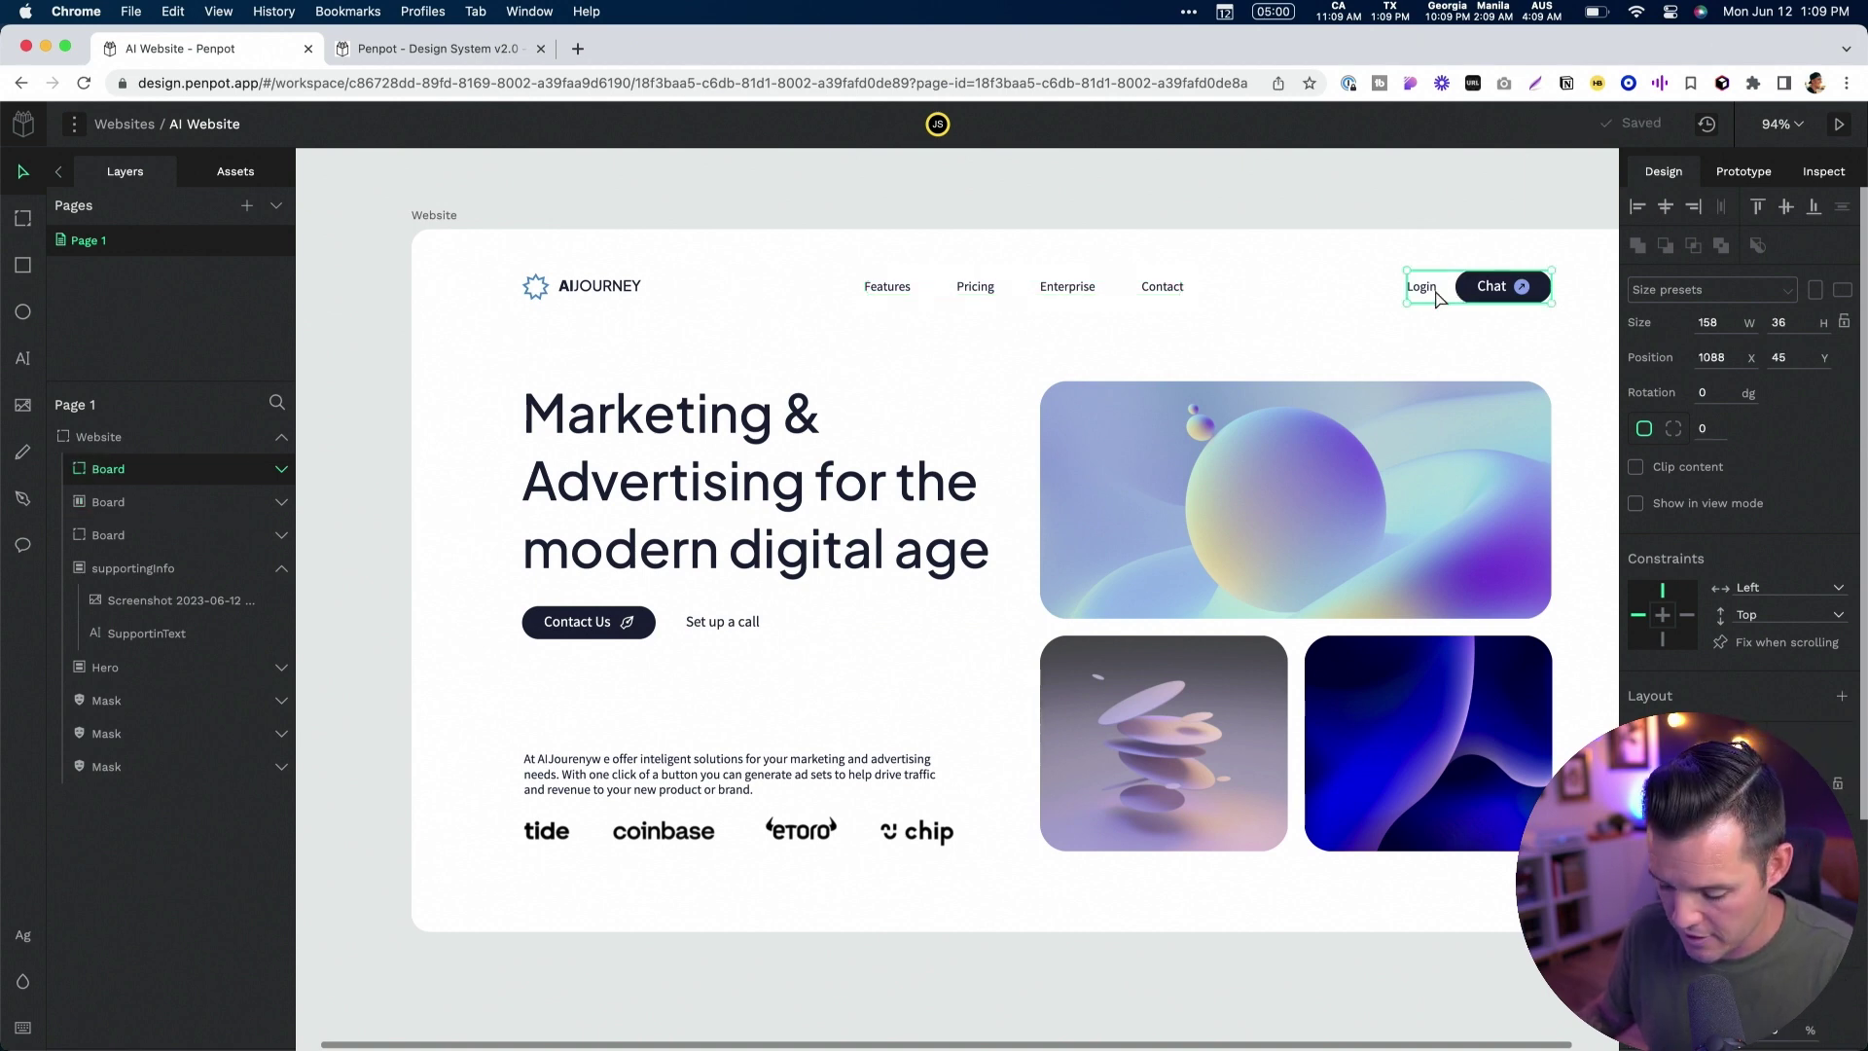
key("shift+a")
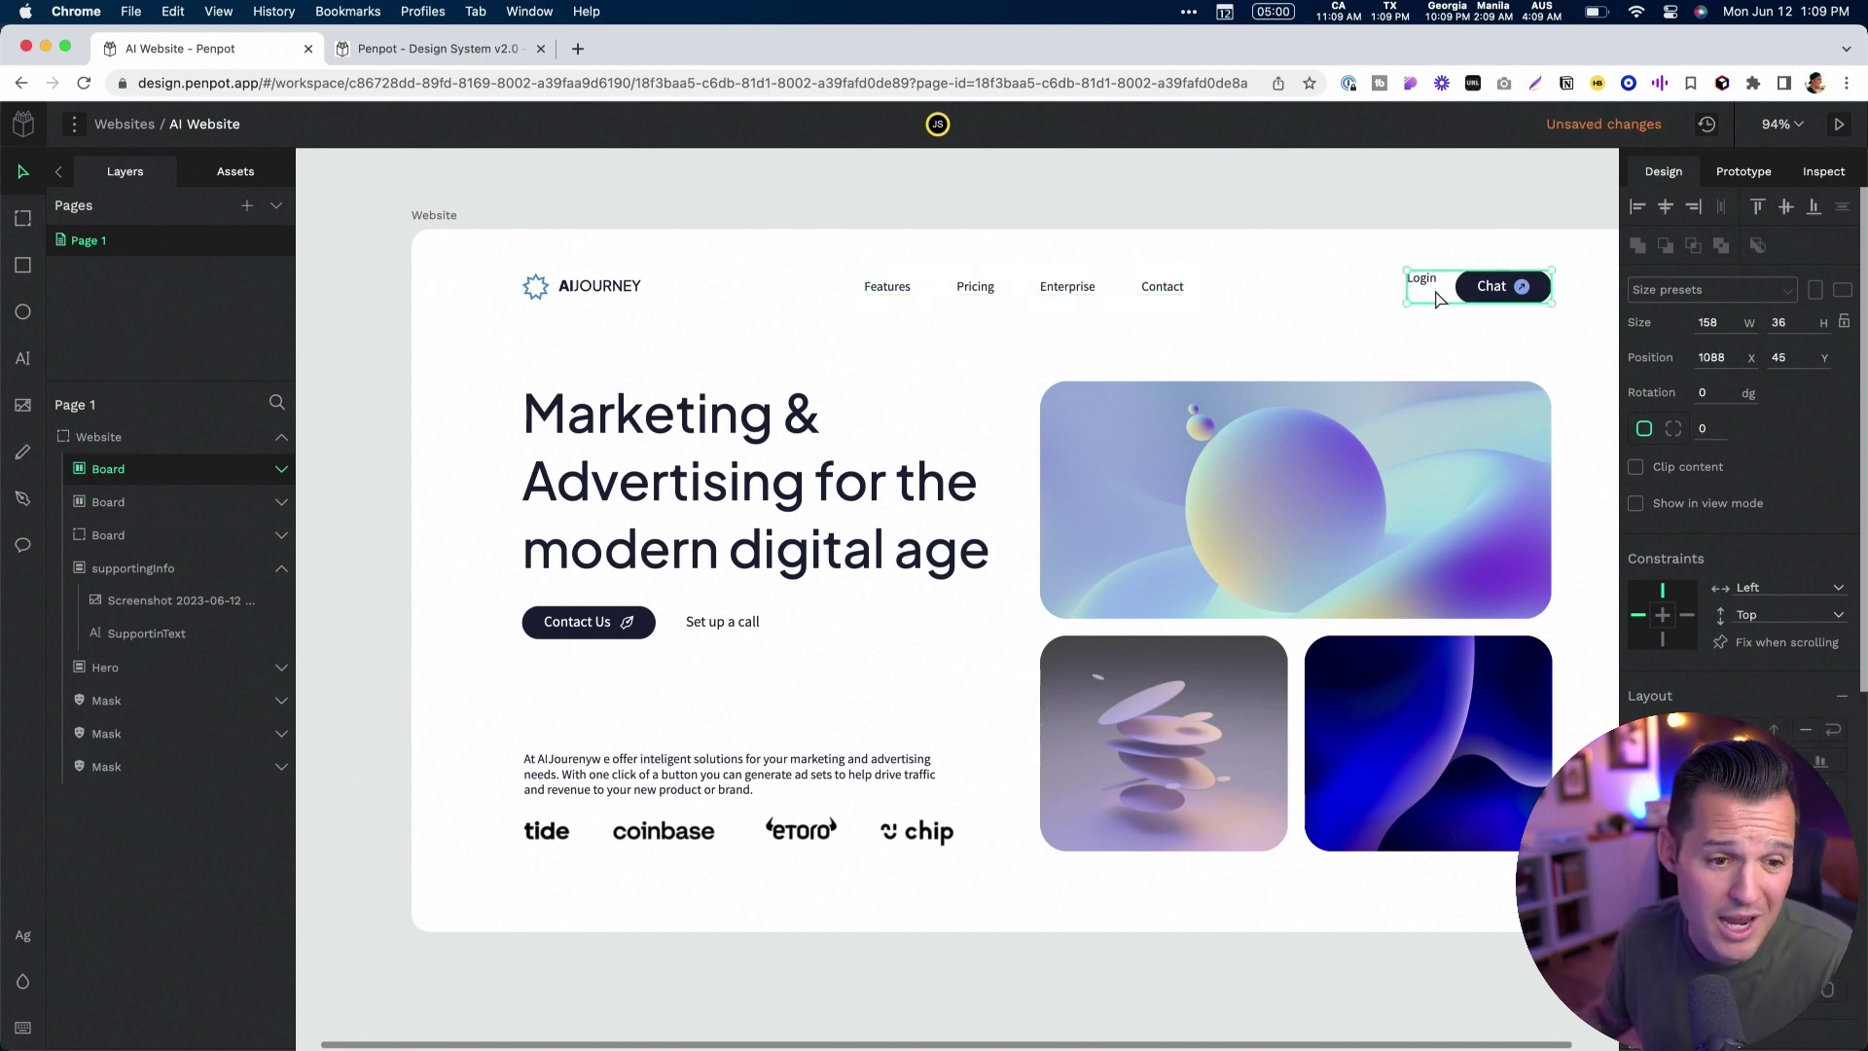
left_click(603, 295)
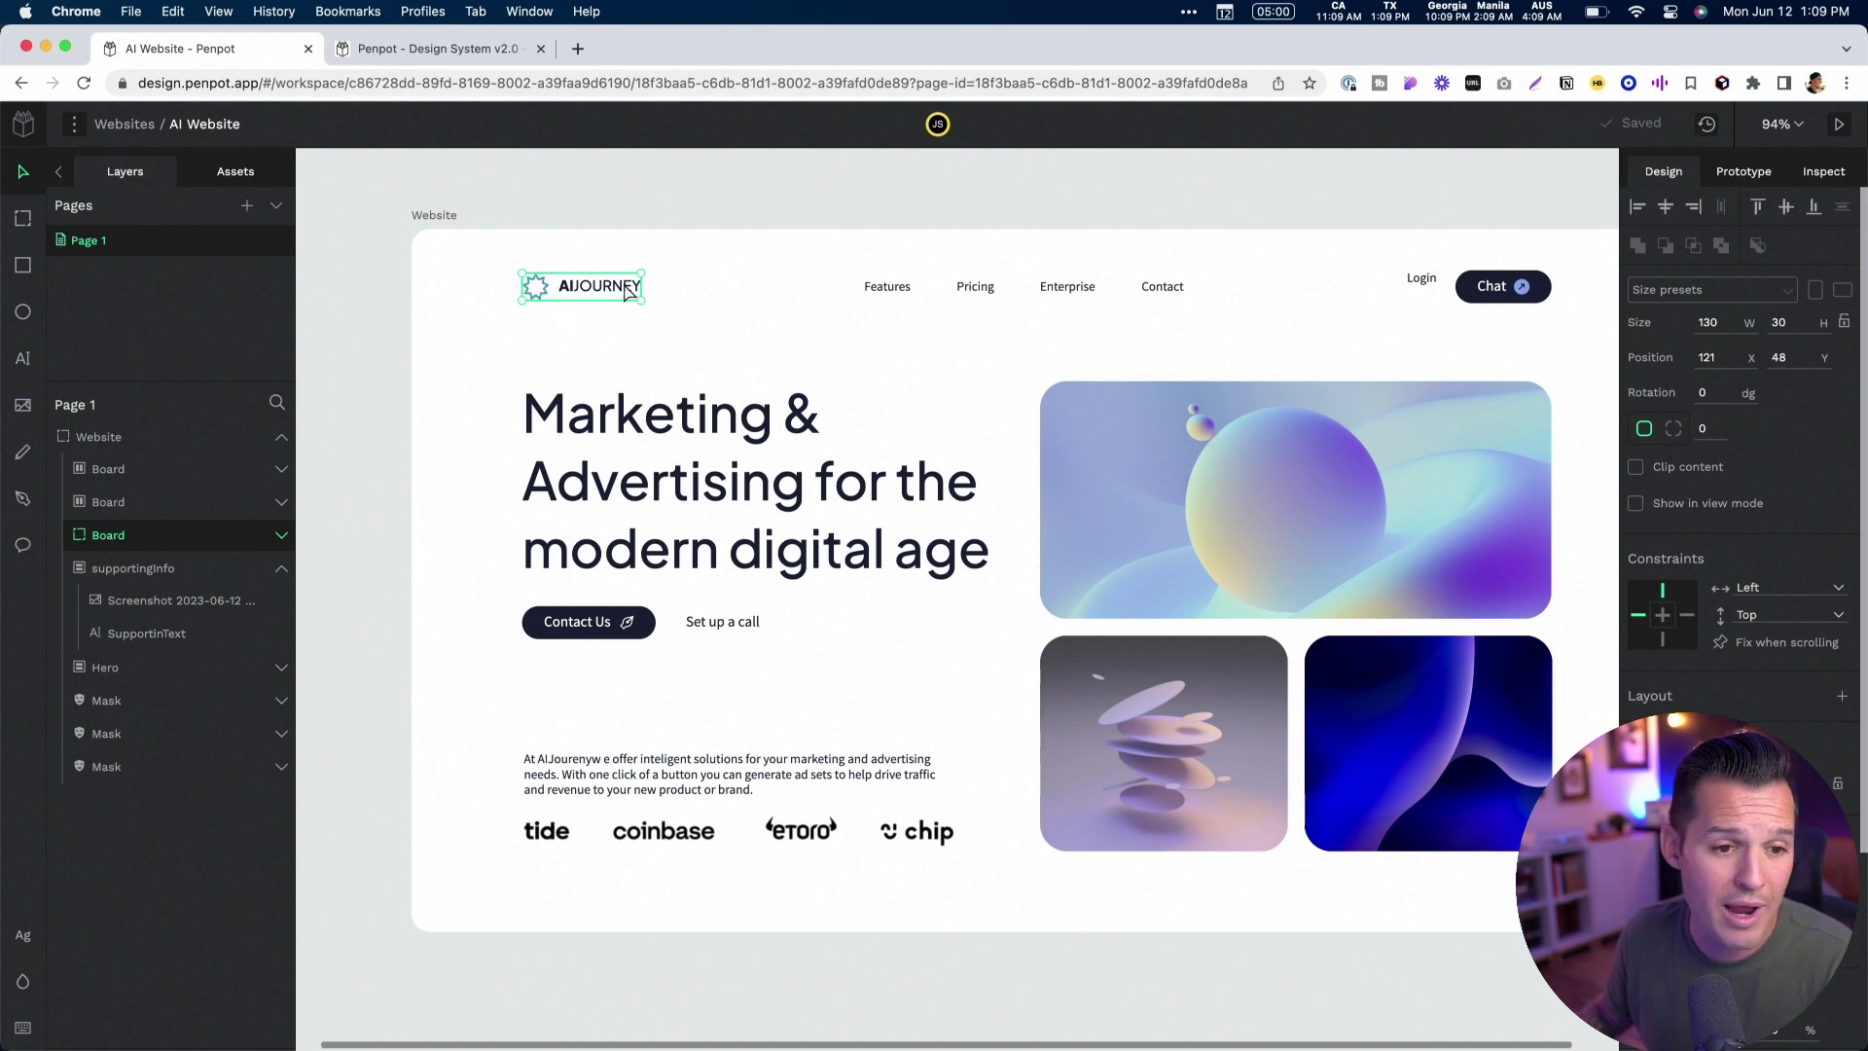
key("shift+a")
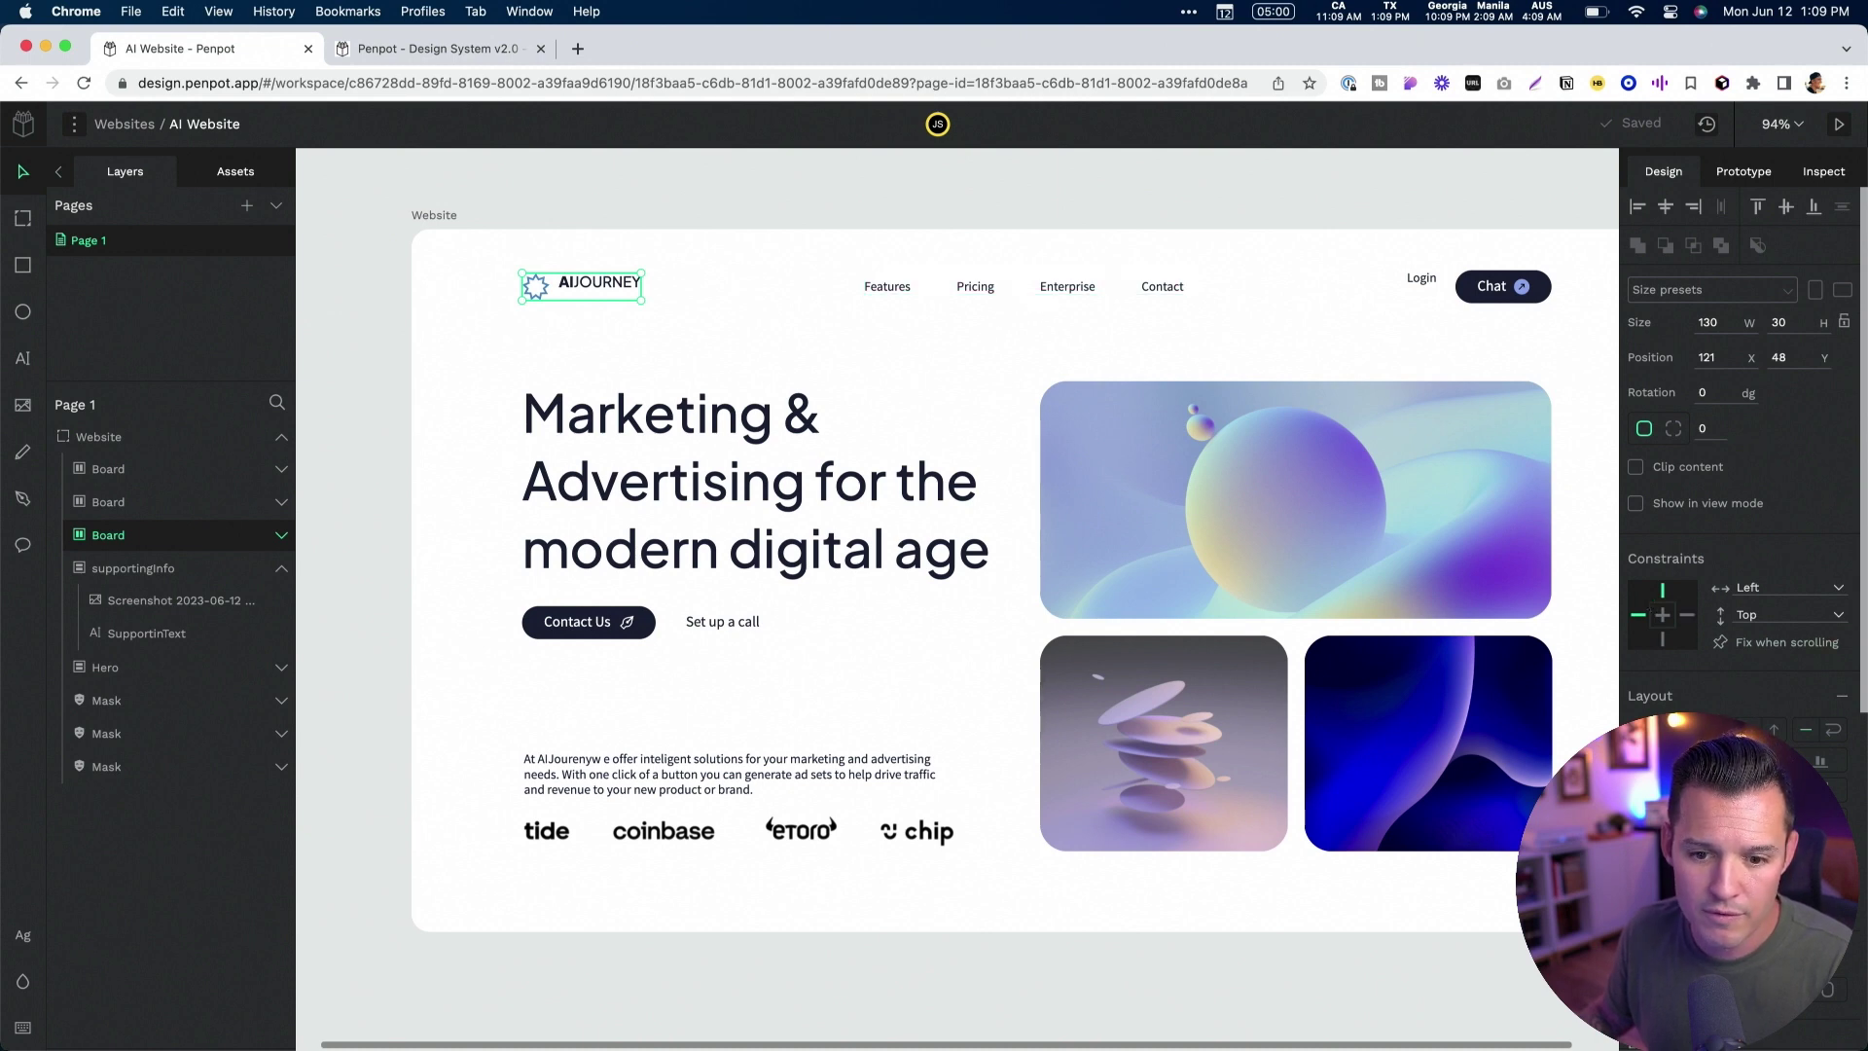
Wrap the nav links, Login/Chat and logo groups together in one header flex board
left_click(1418, 284)
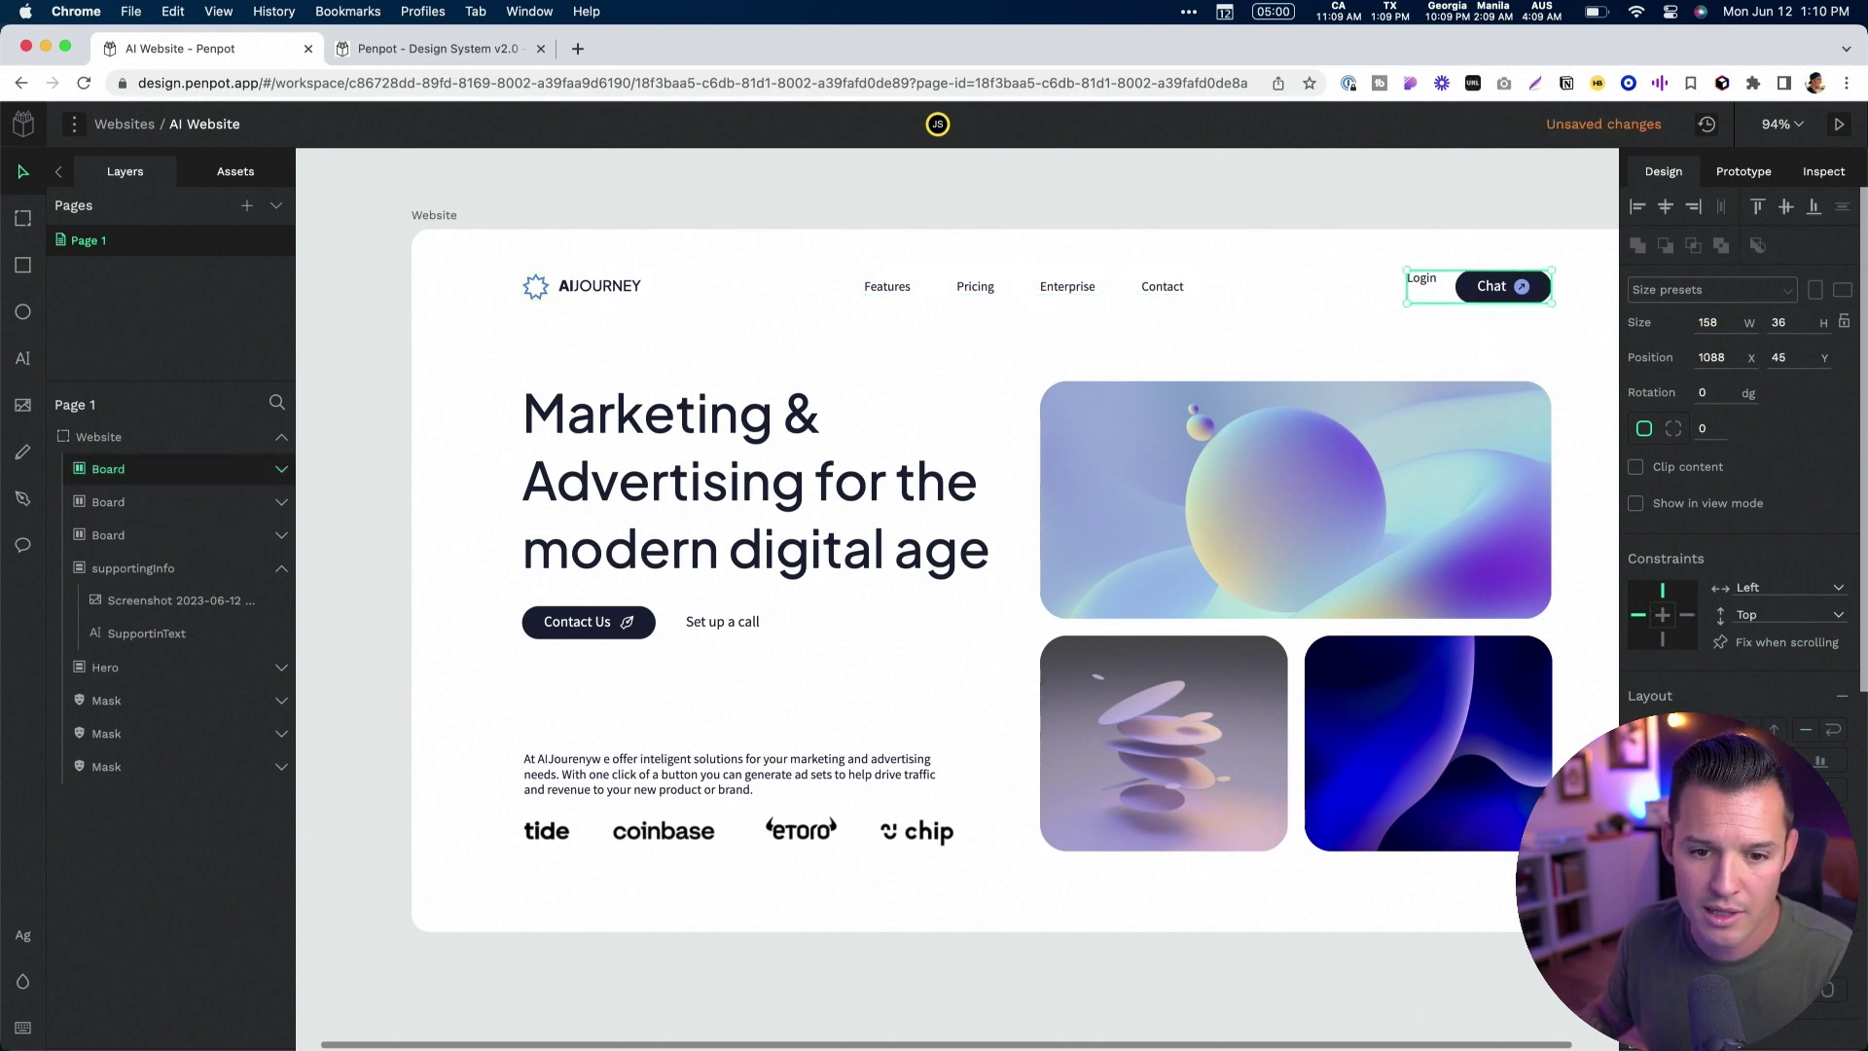
left_click(1146, 294)
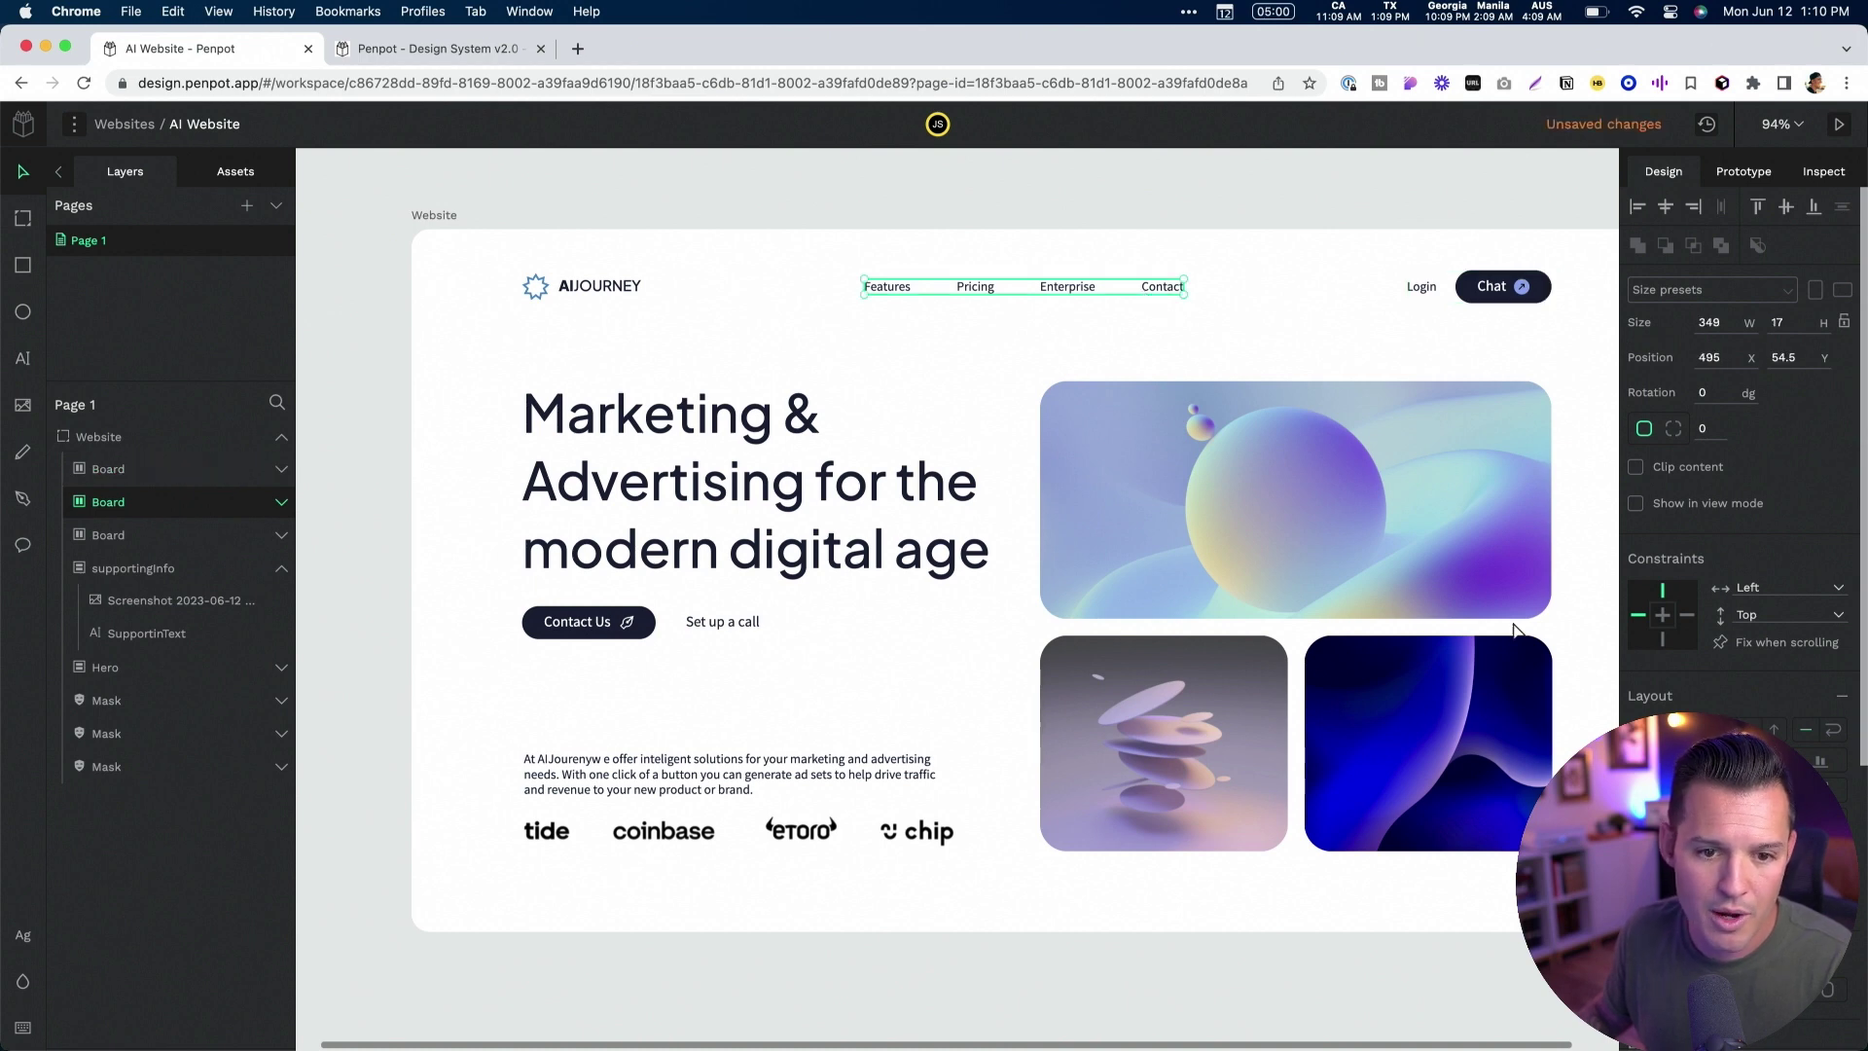
left_click(1425, 286, "shift")
left_click(636, 272, "shift")
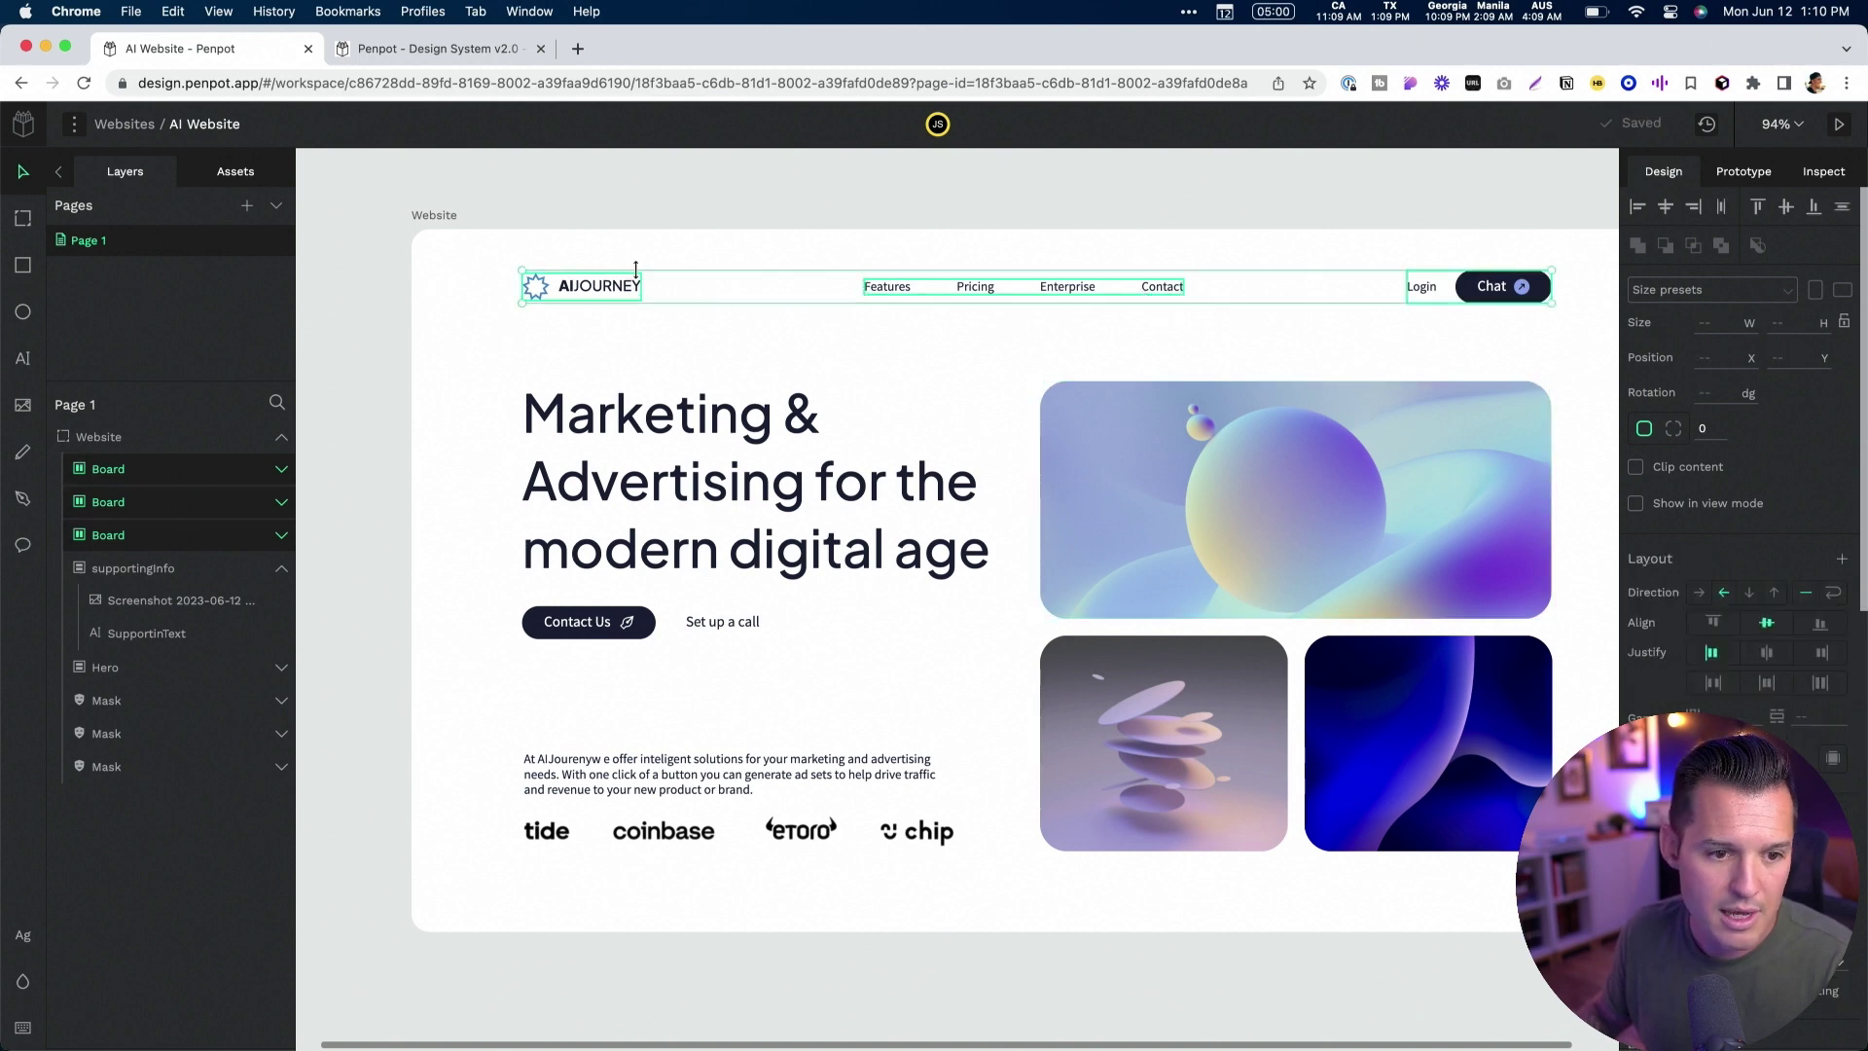
key("shift+a")
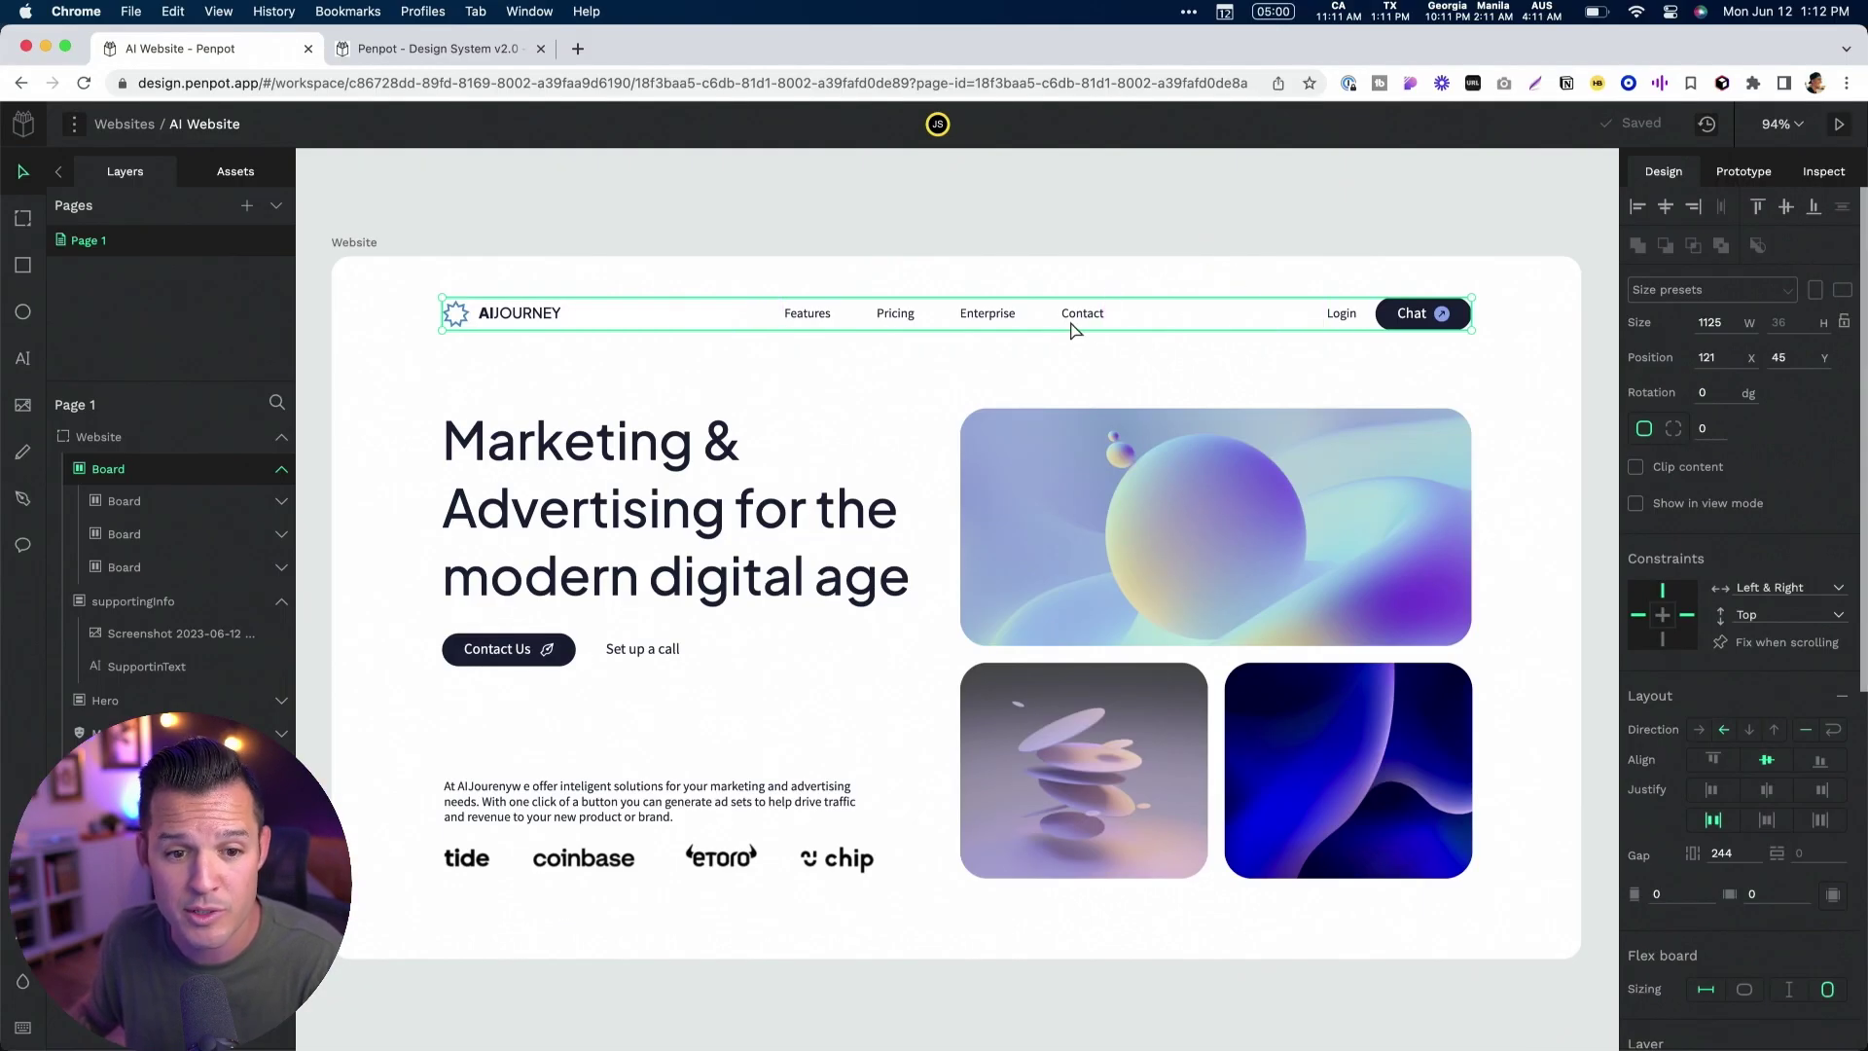
left_click(1071, 321)
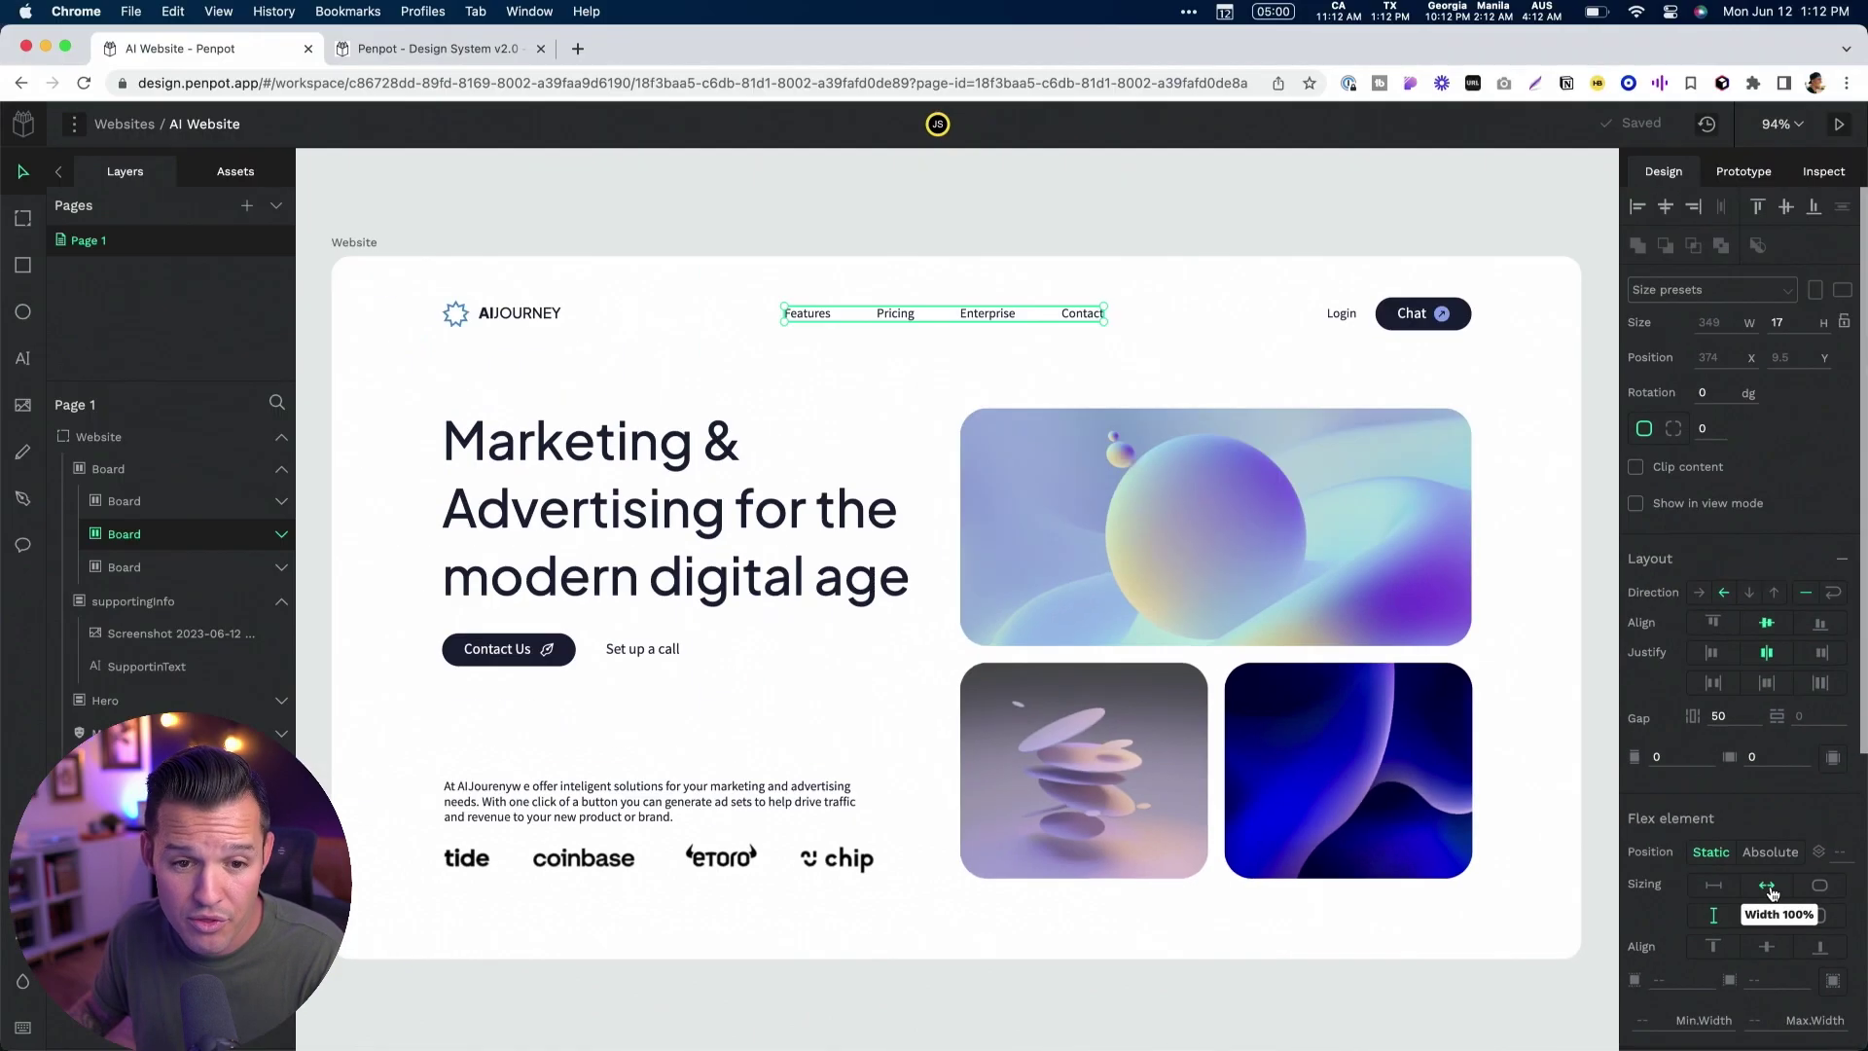
left_click(1398, 325)
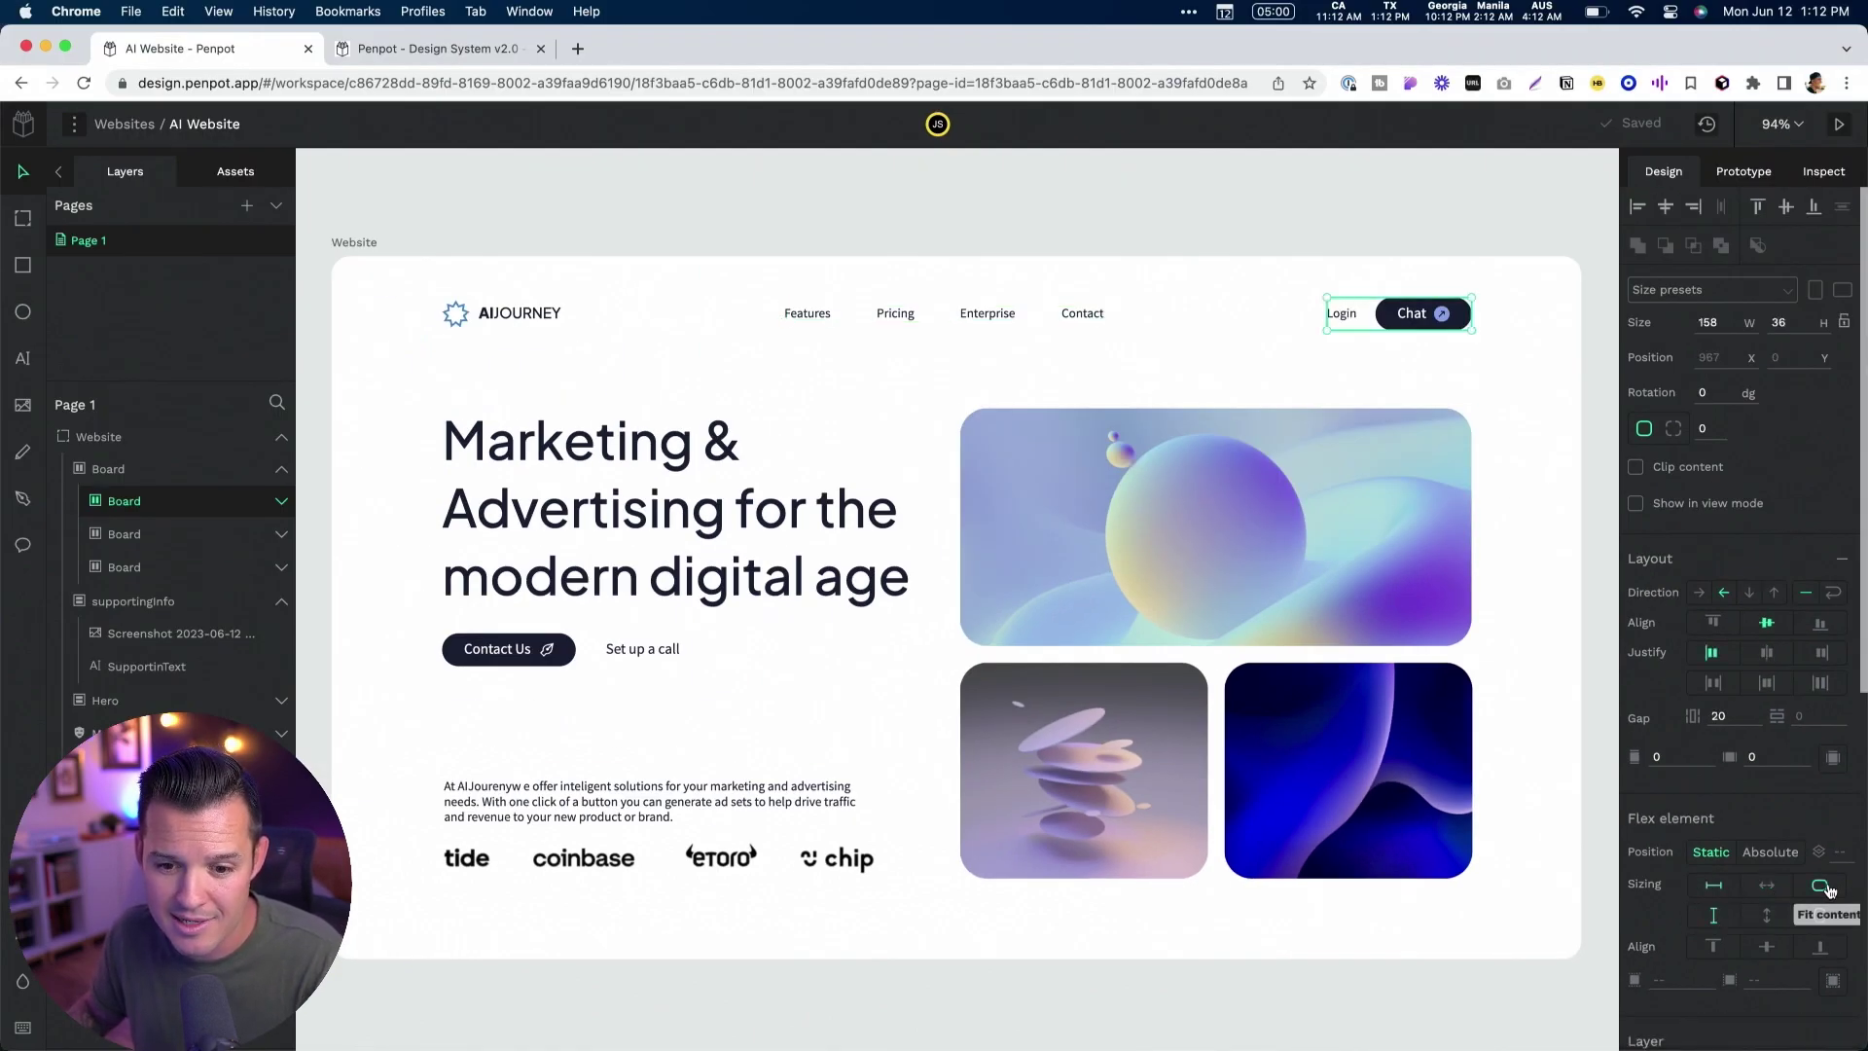
key("Tab")
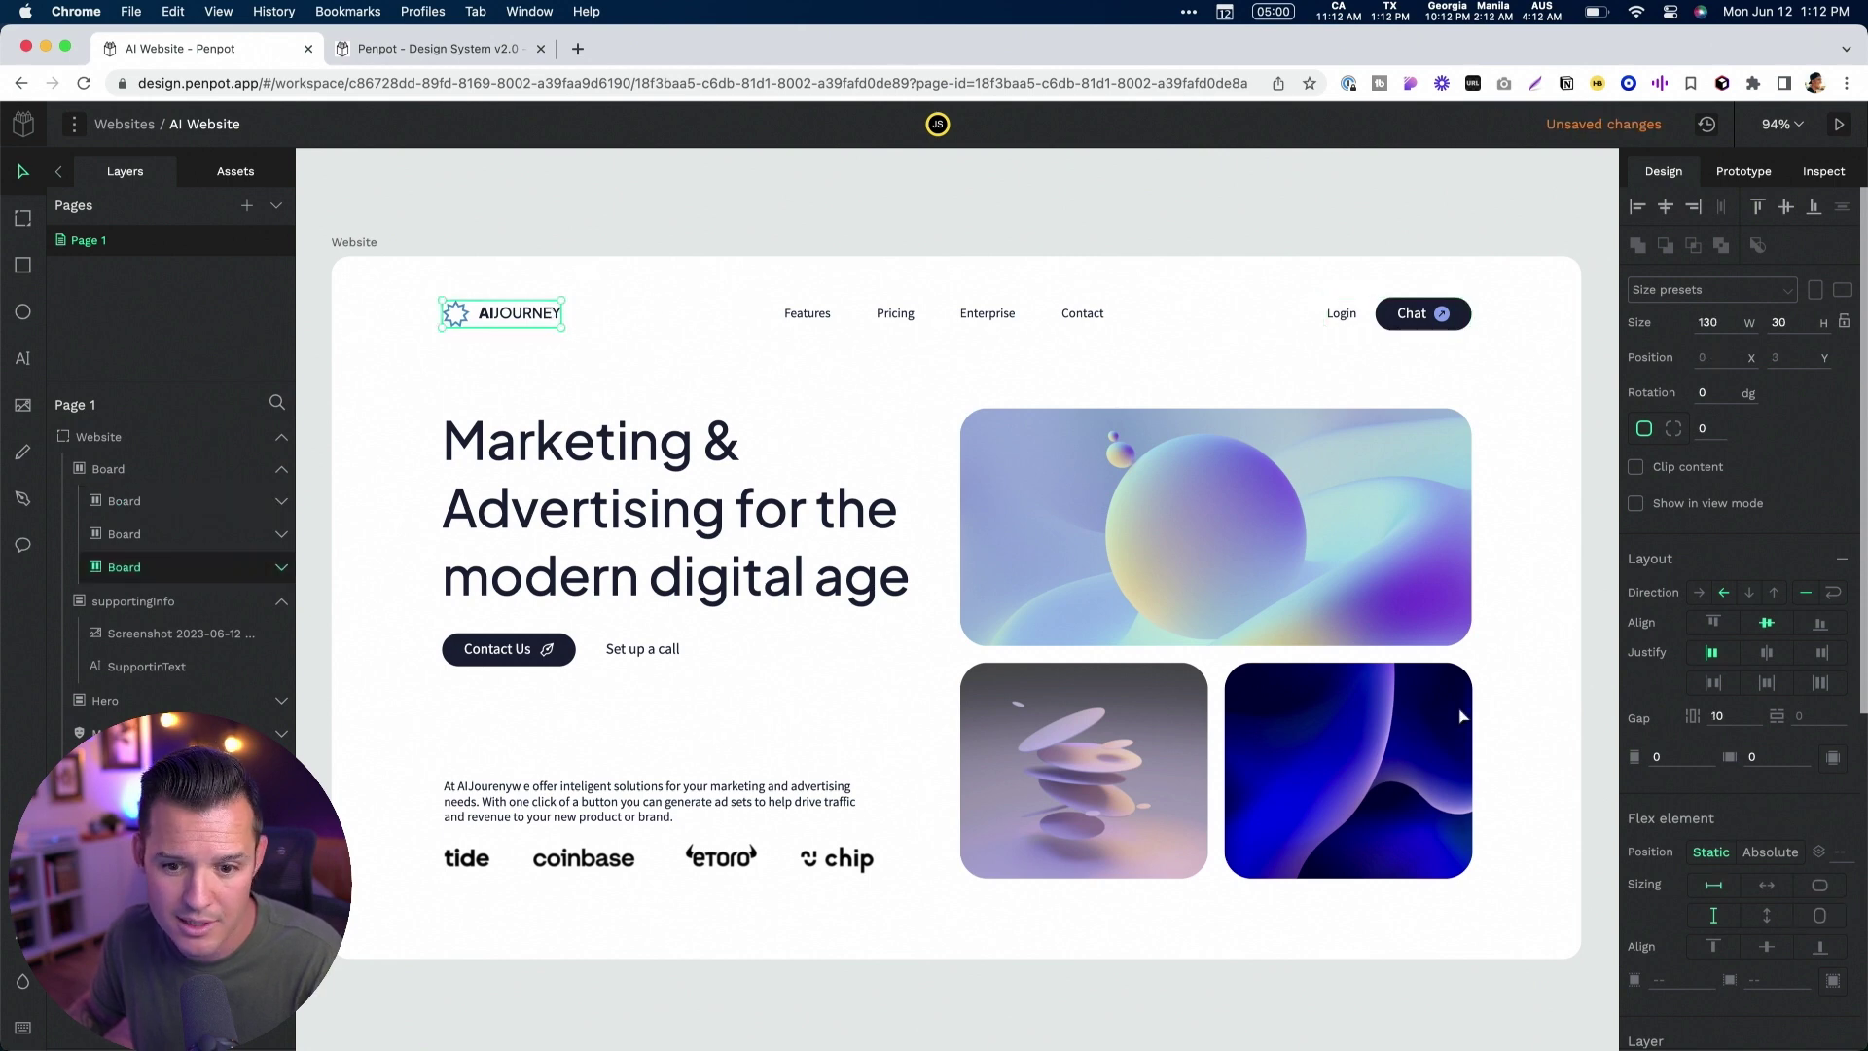
left_click(824, 214)
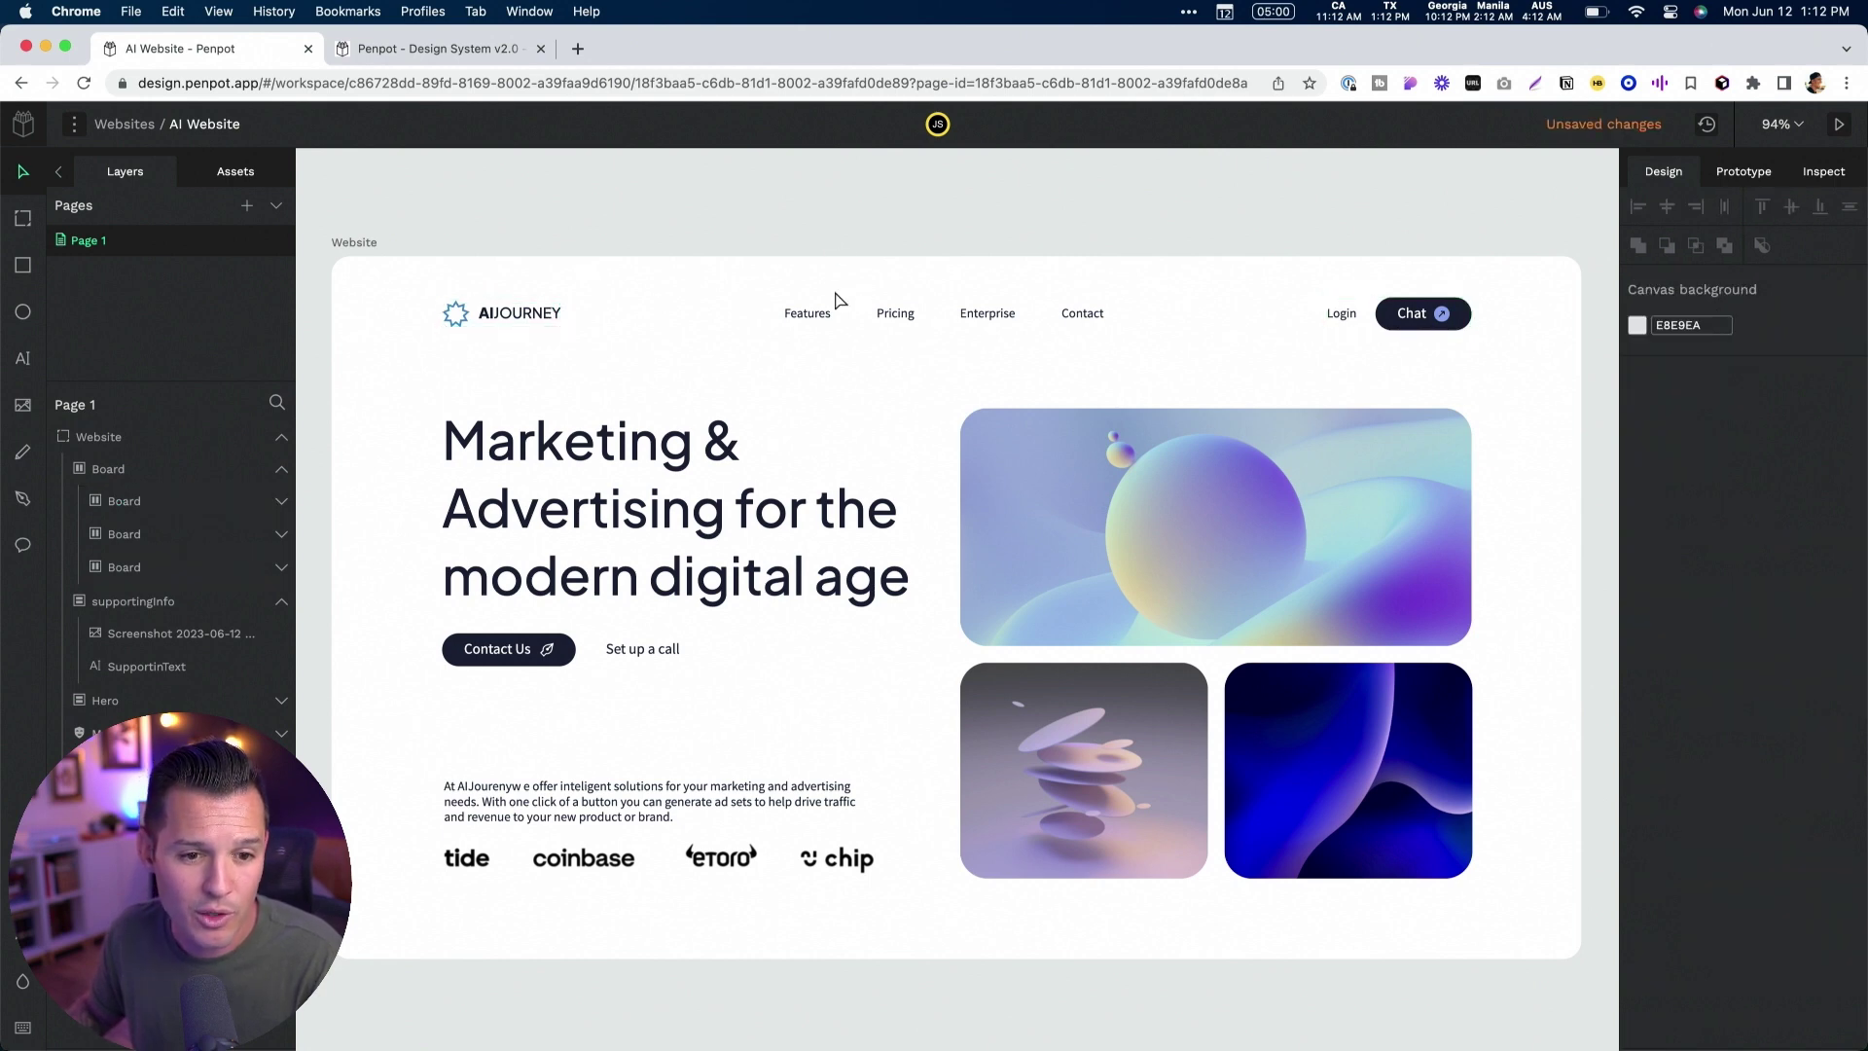
left_click(1114, 311)
left_click_drag(1470, 311, 1283, 312)
key("ctrl+z")
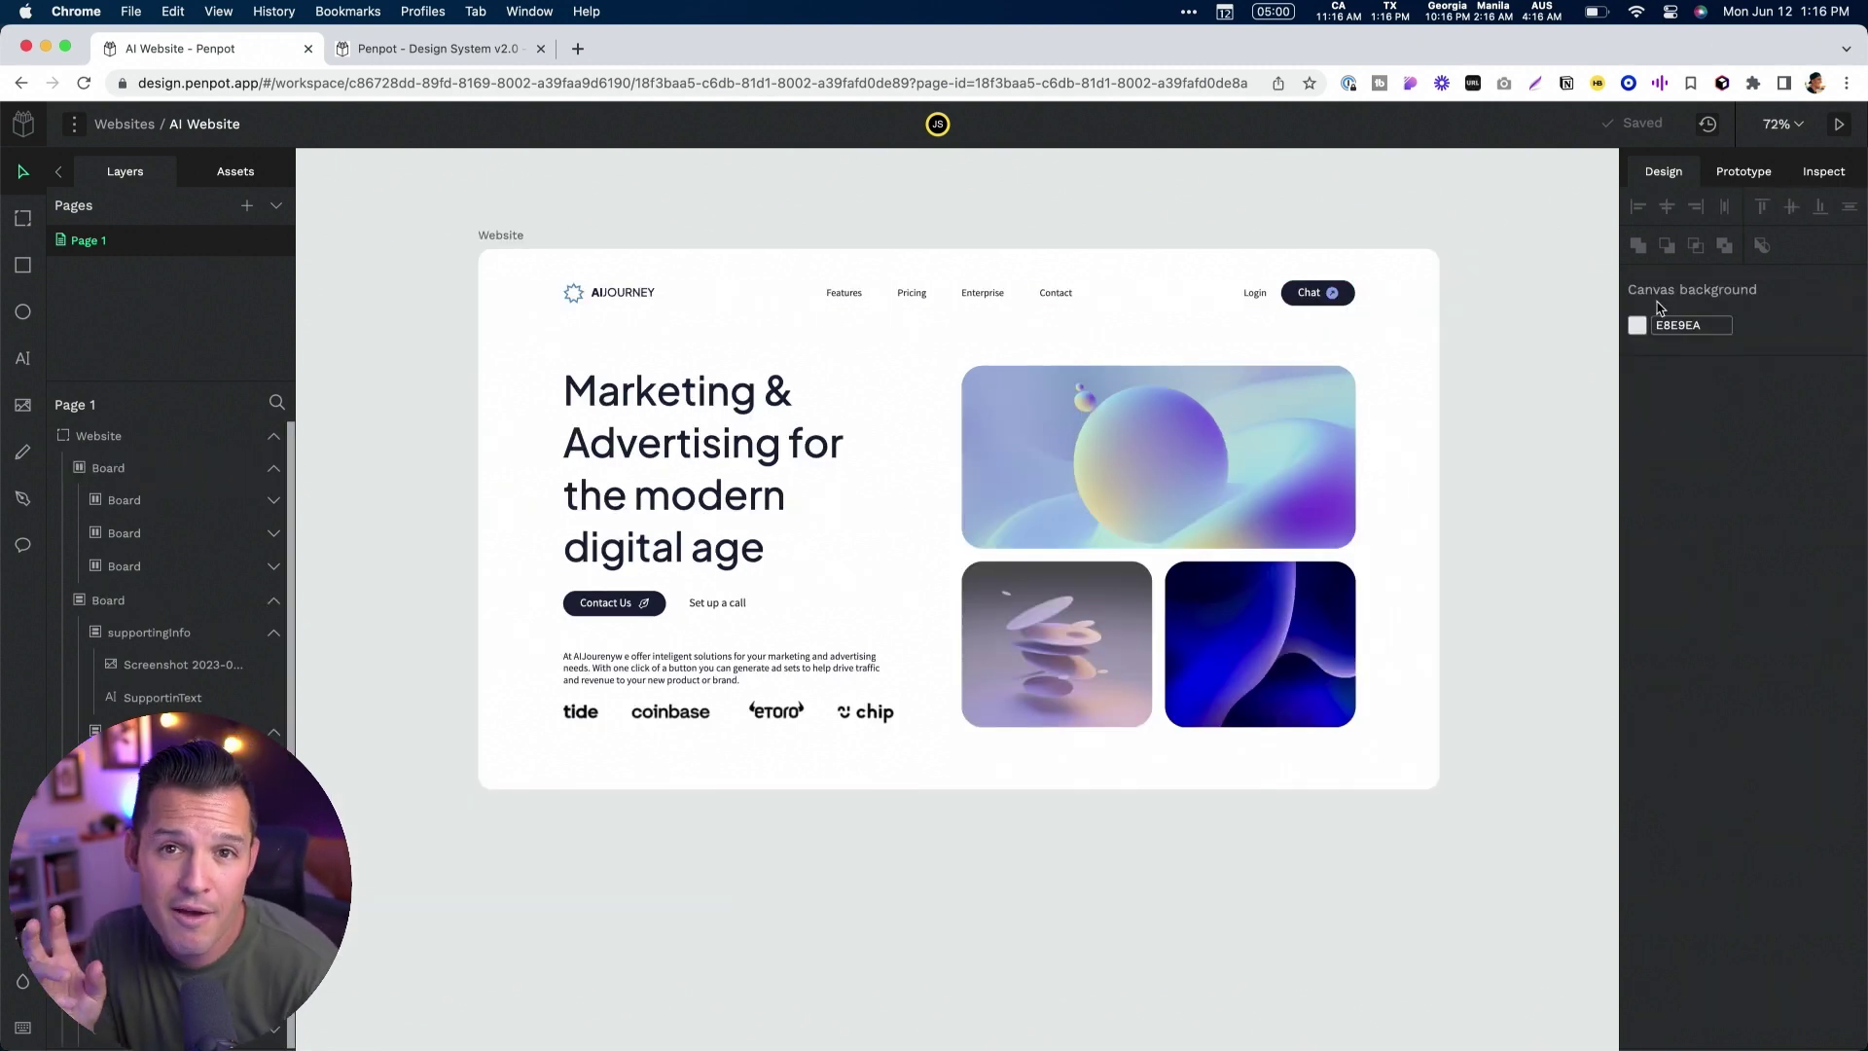
Show the hero image board's CSS in Inspect Code, highlighting column-reverse, align-items start and display: flex
left_click(1190, 411)
left_click(1825, 172)
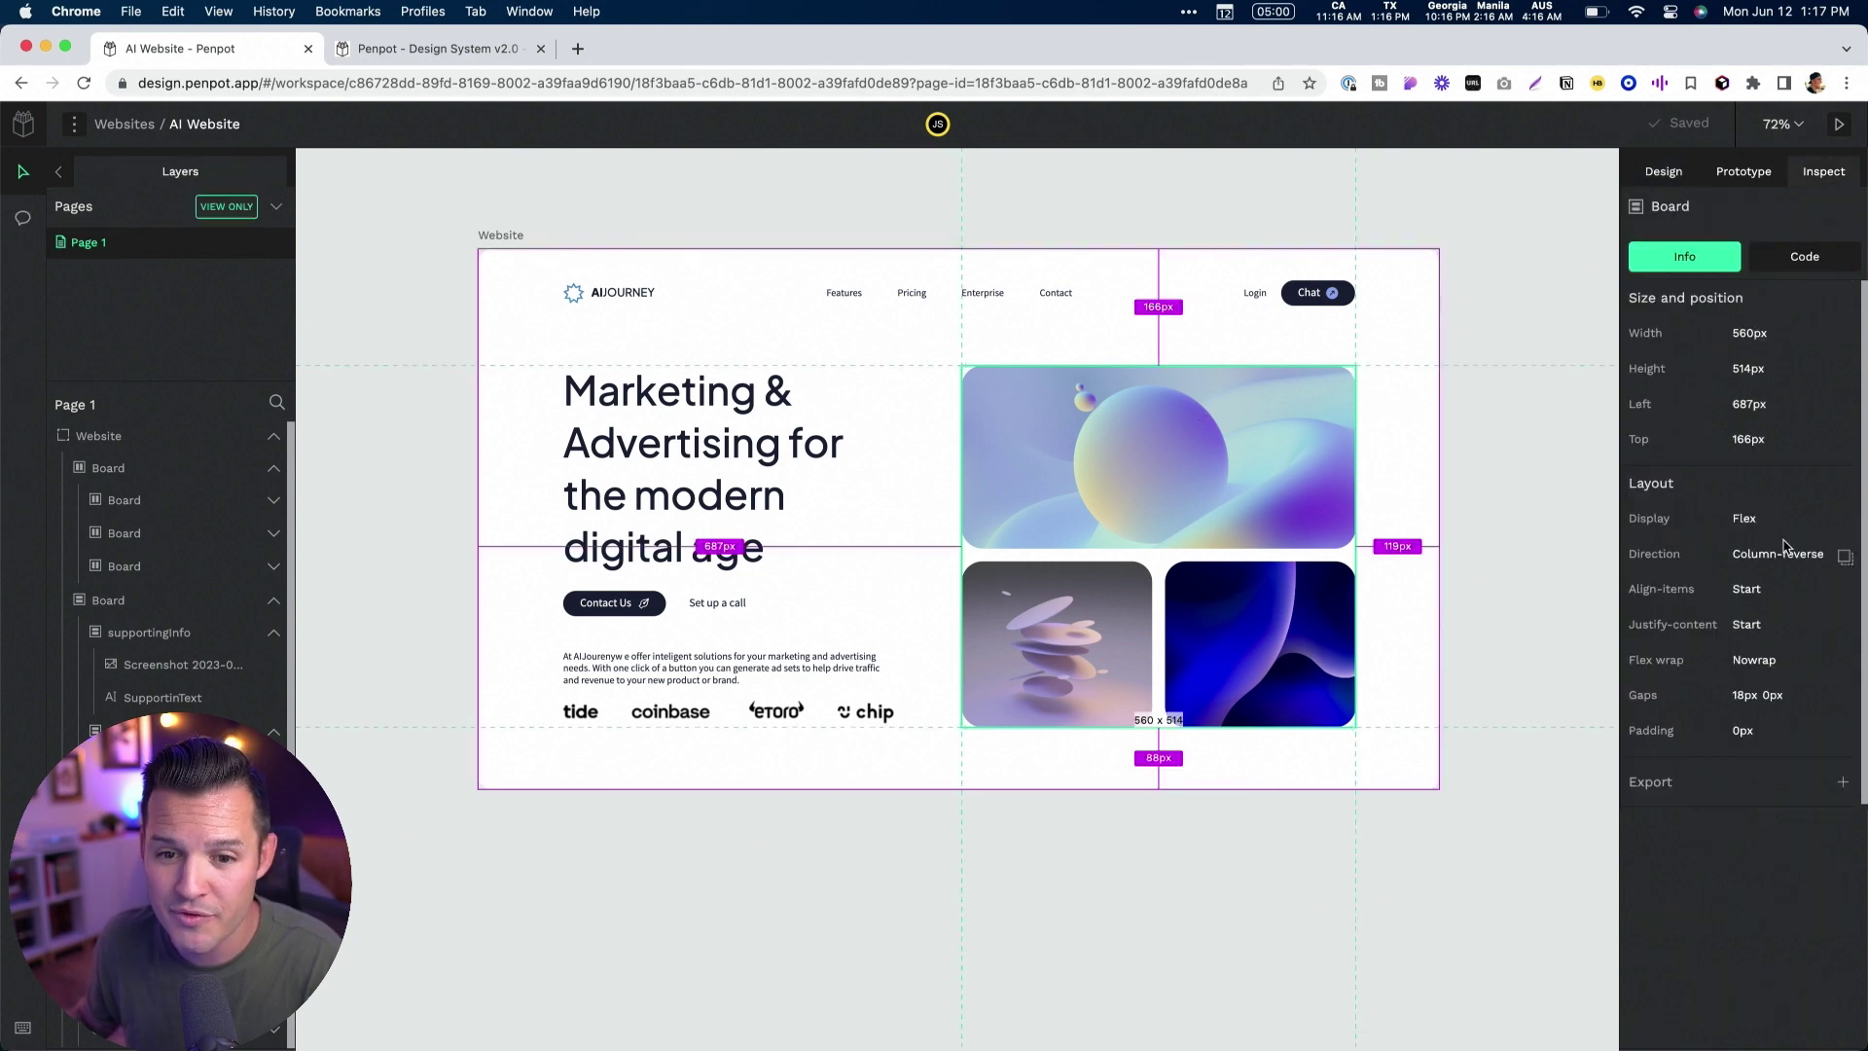
left_click(1788, 277)
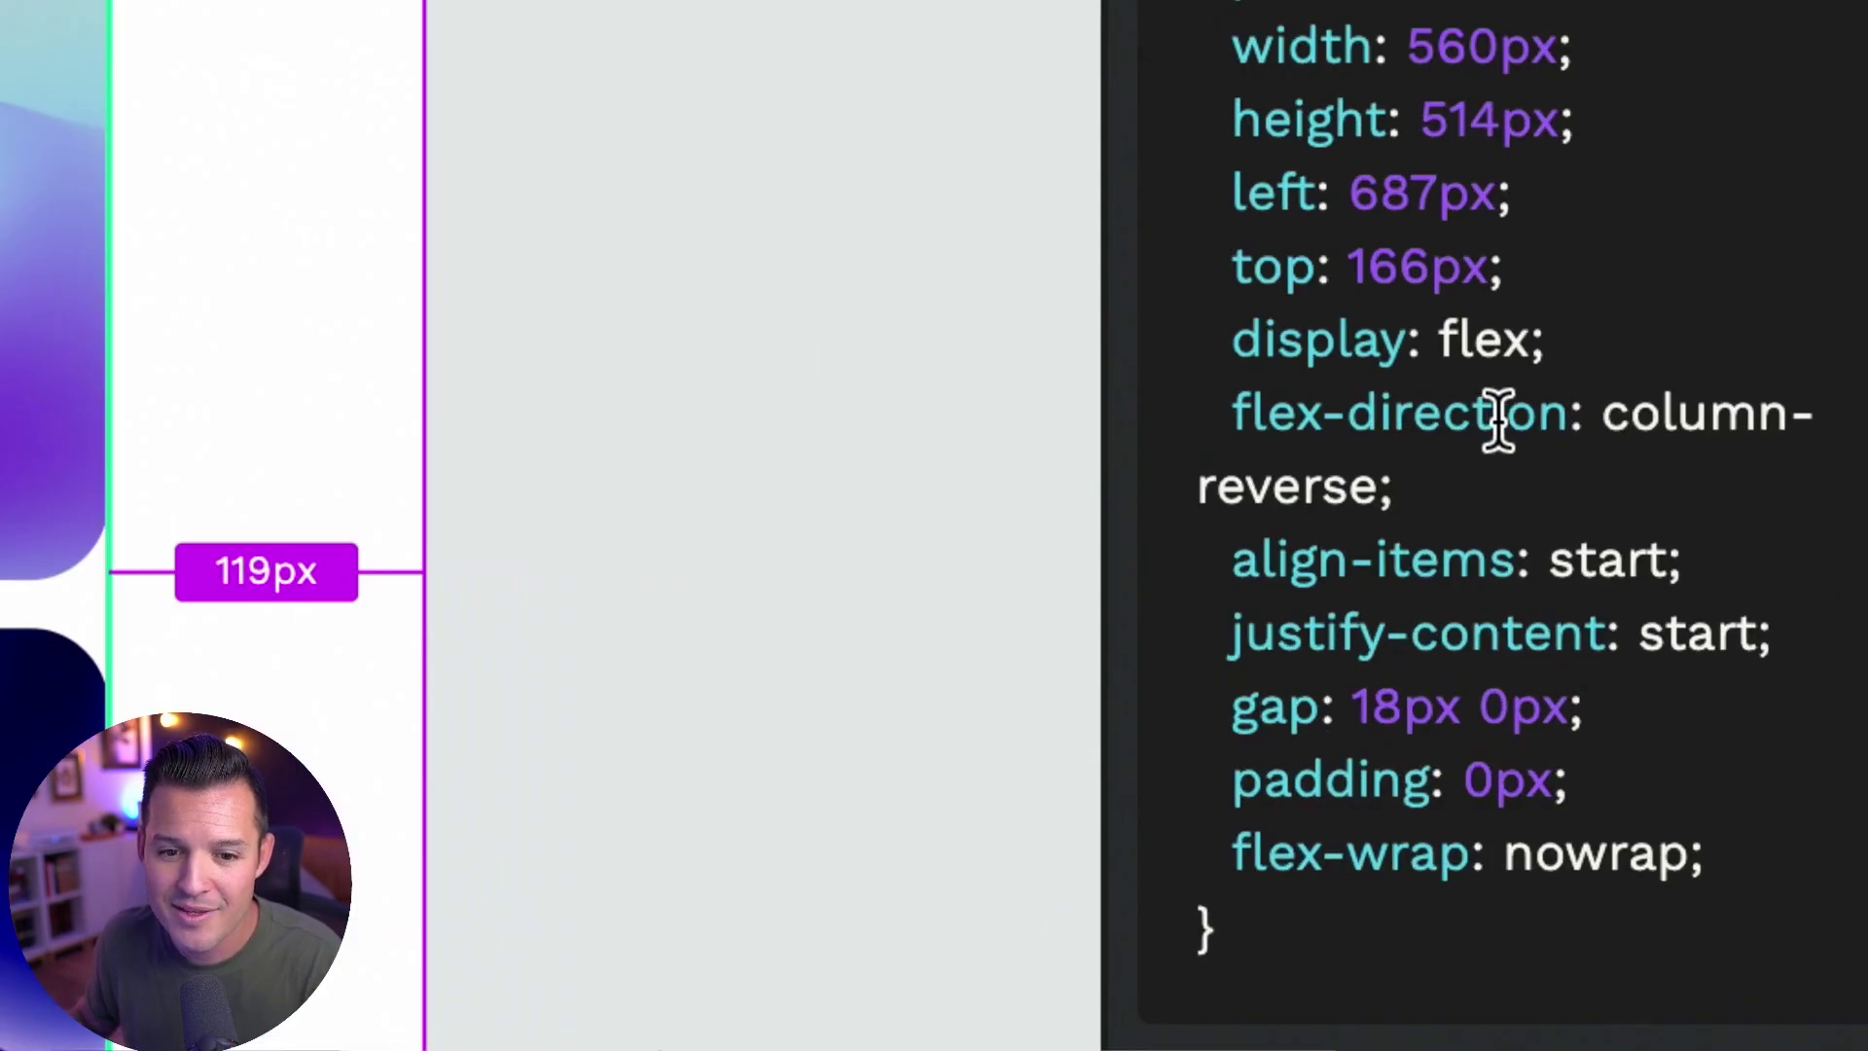
left_click_drag(1595, 416, 1670, 463)
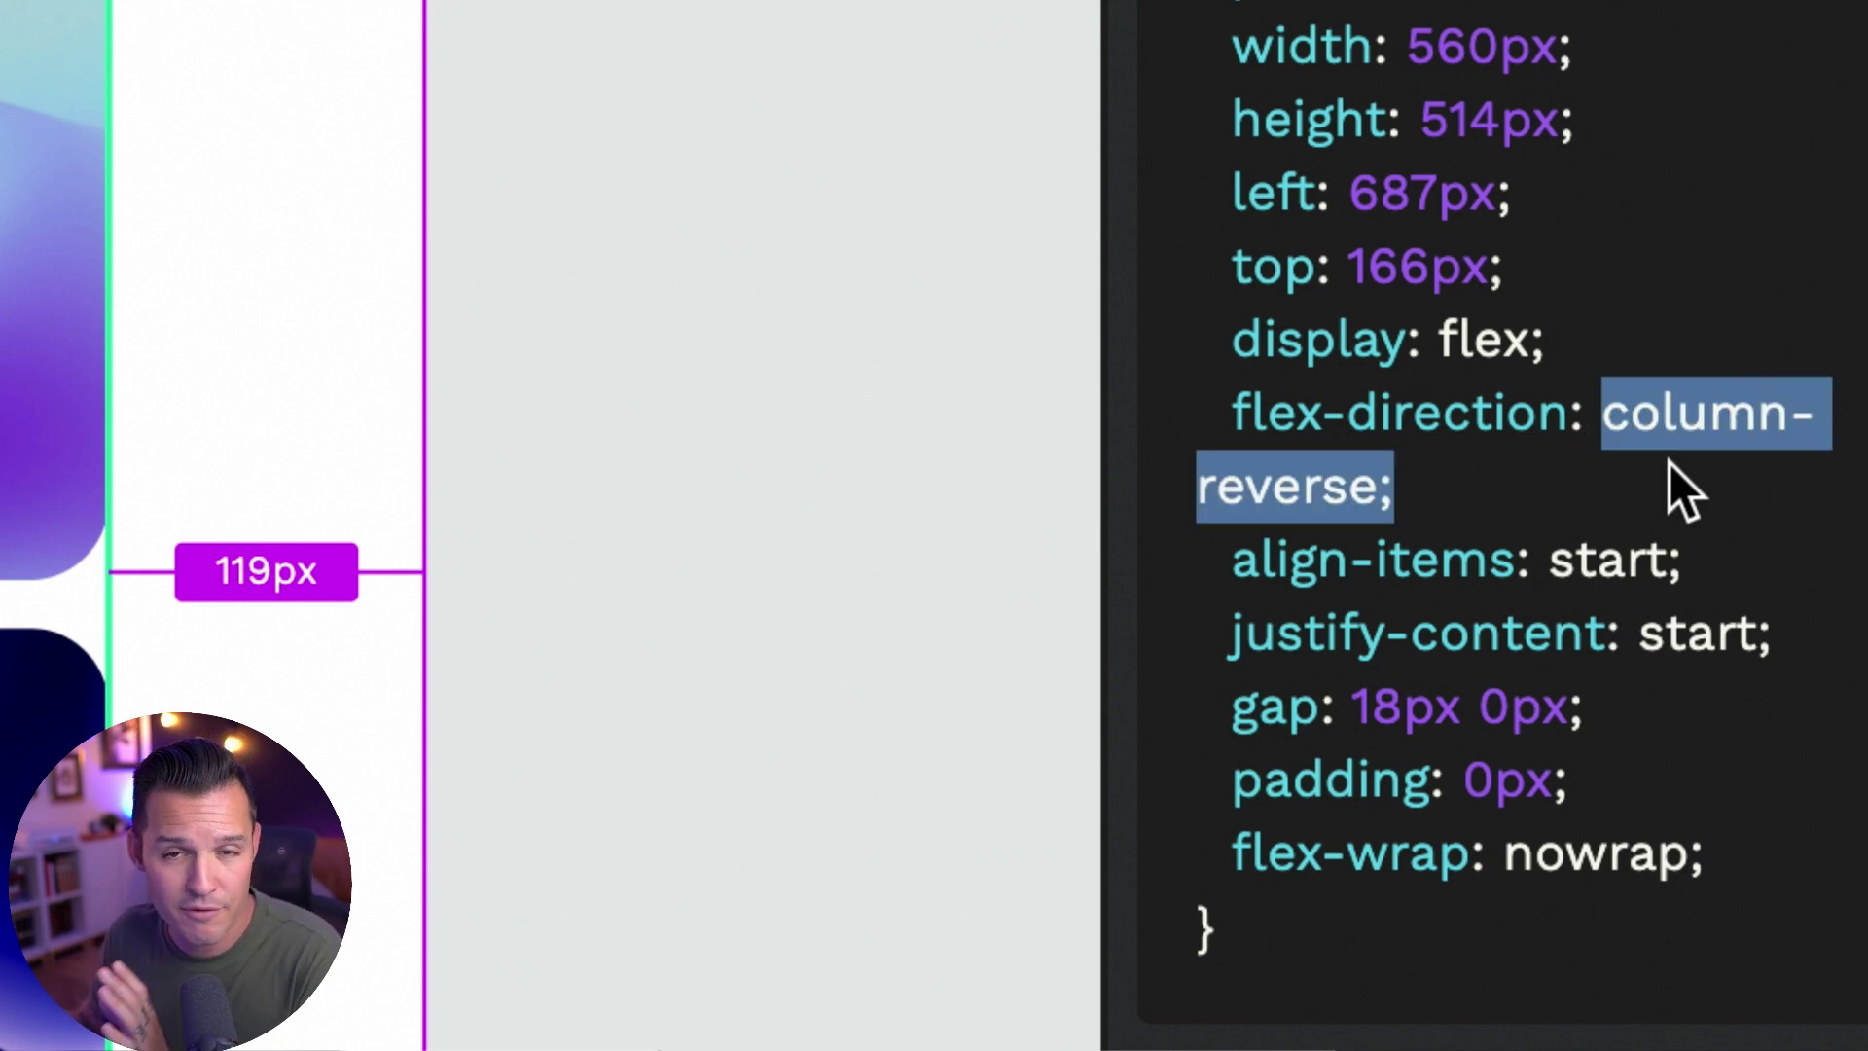
left_click_drag(1550, 559, 1646, 561)
left_click(1719, 630)
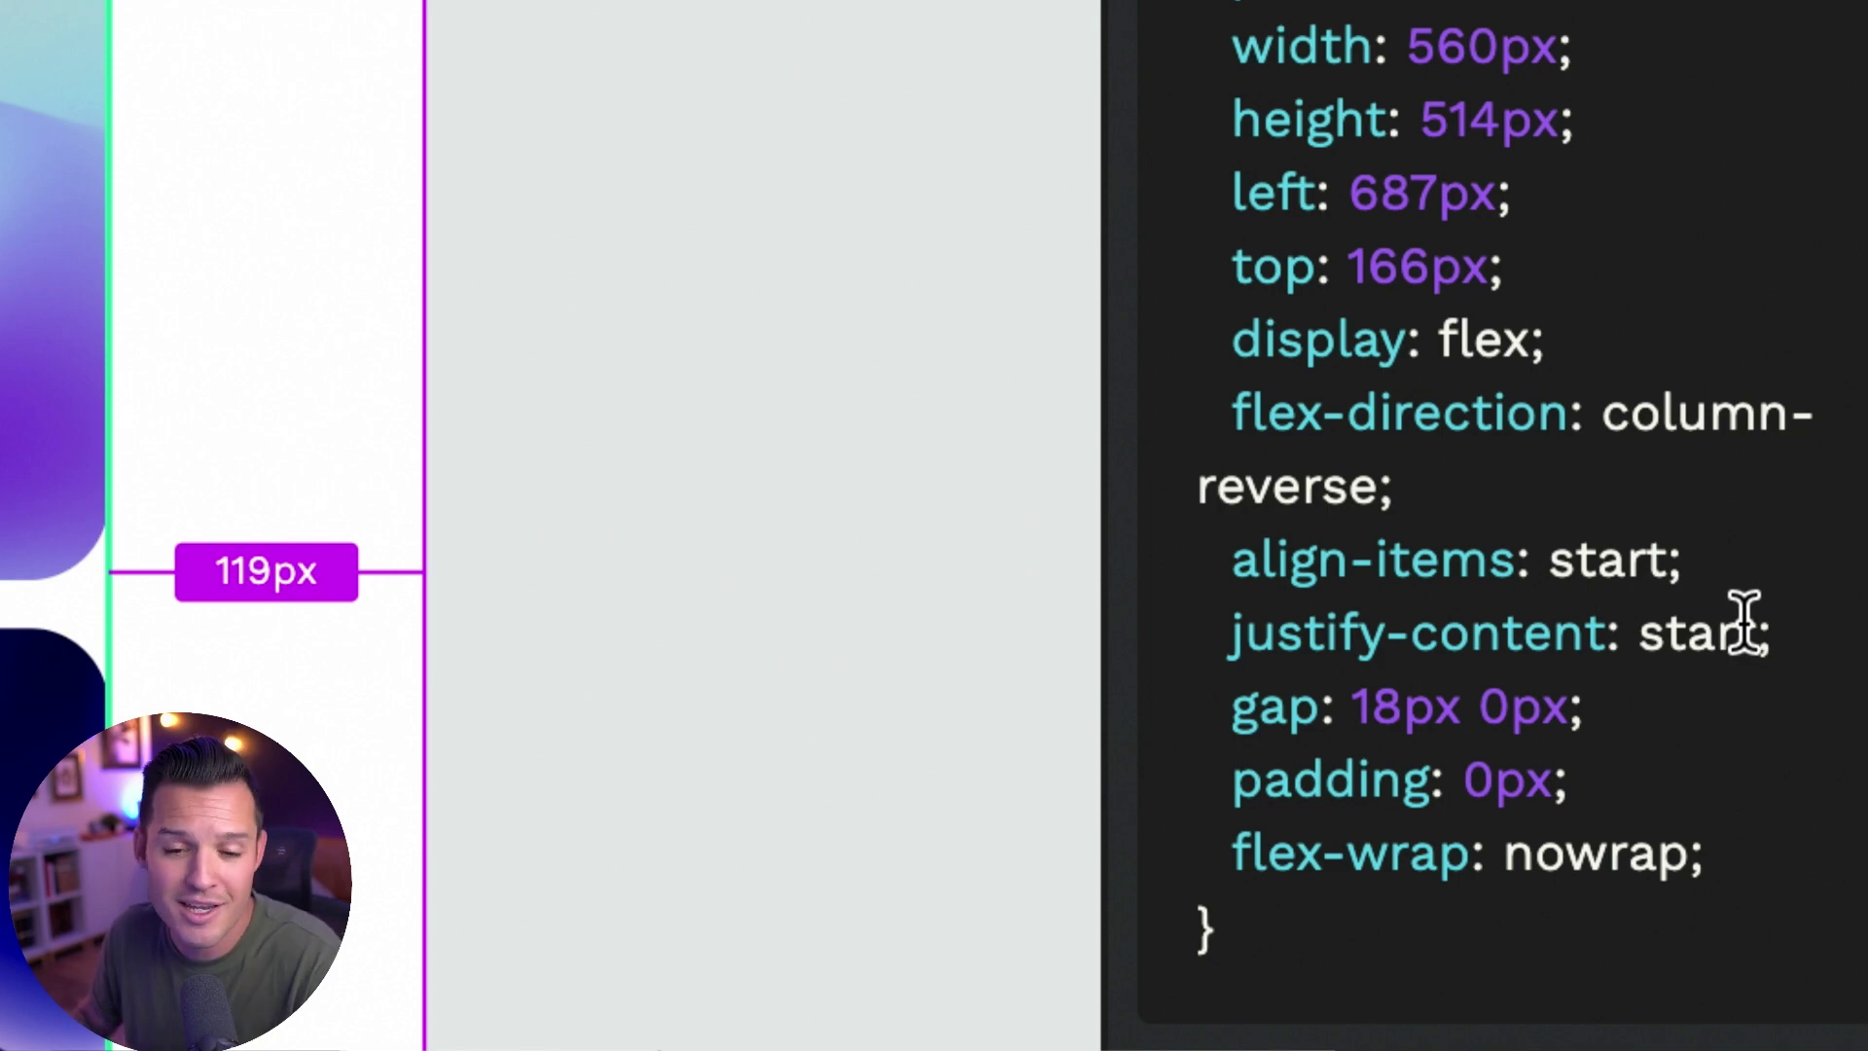
left_click_drag(1234, 341, 1518, 336)
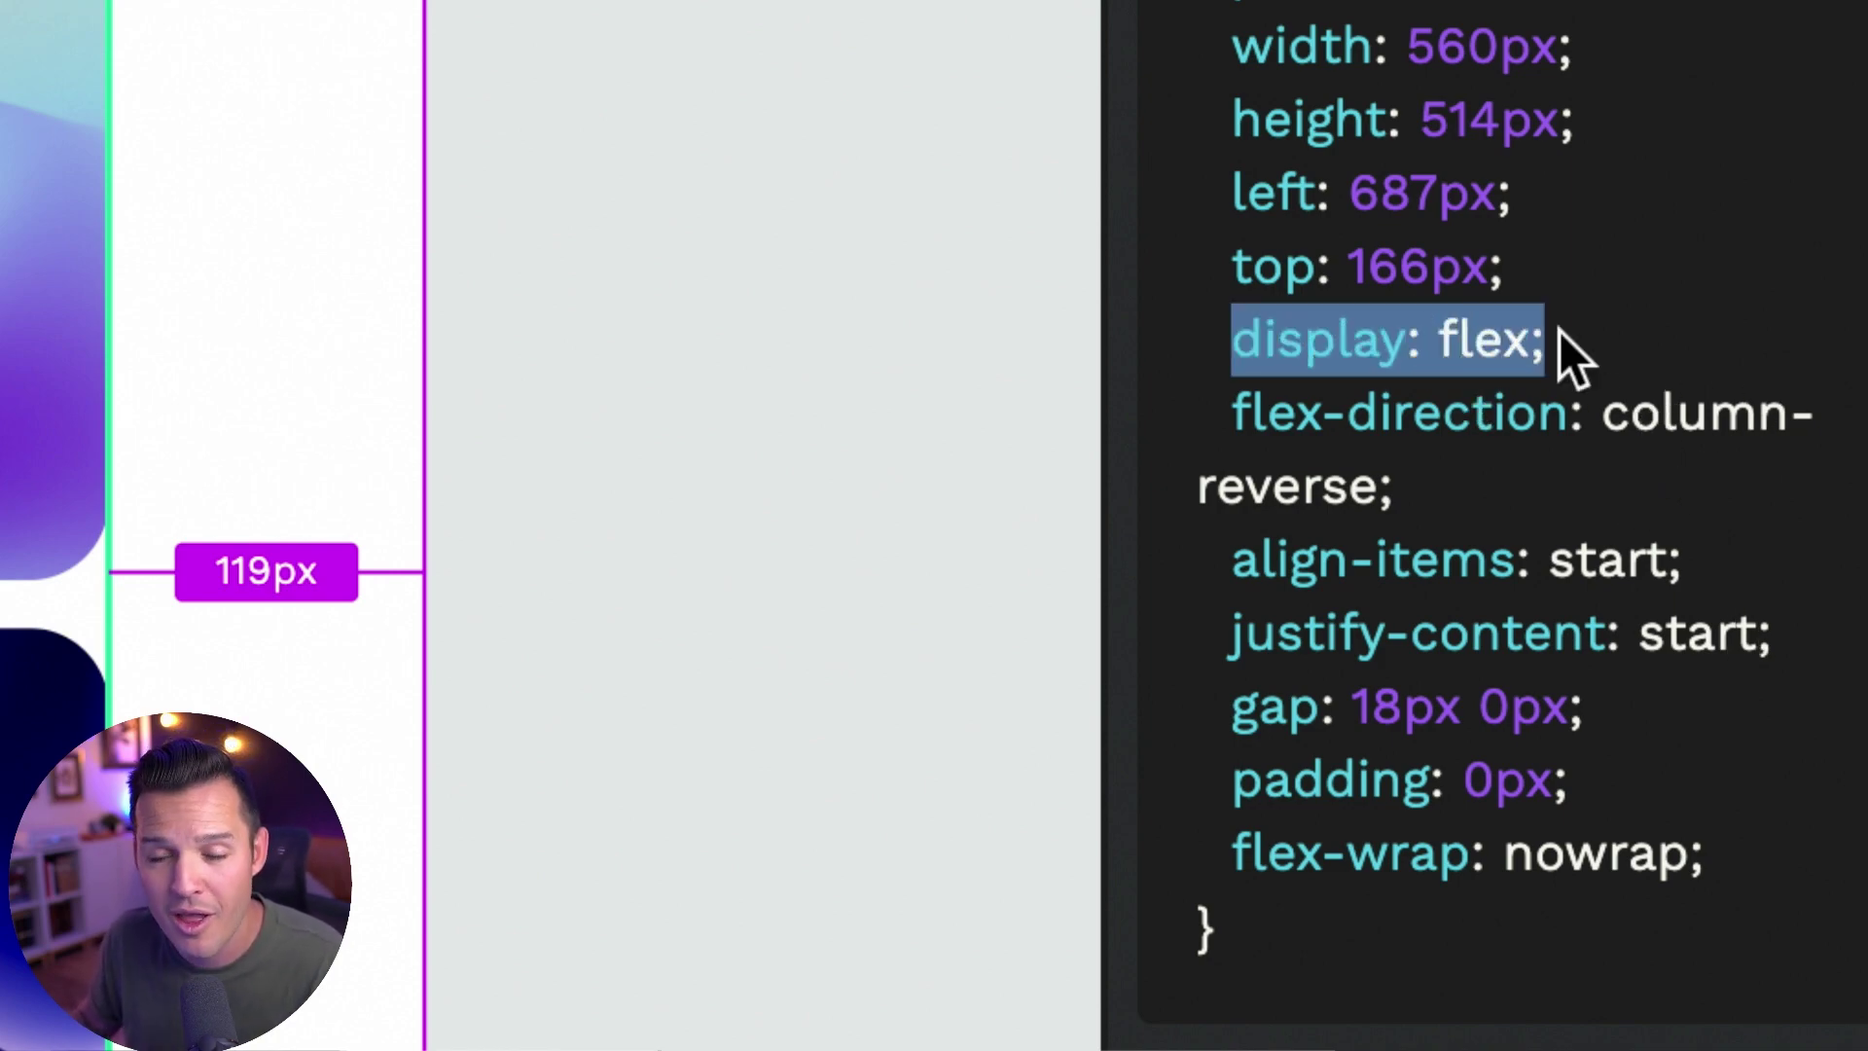